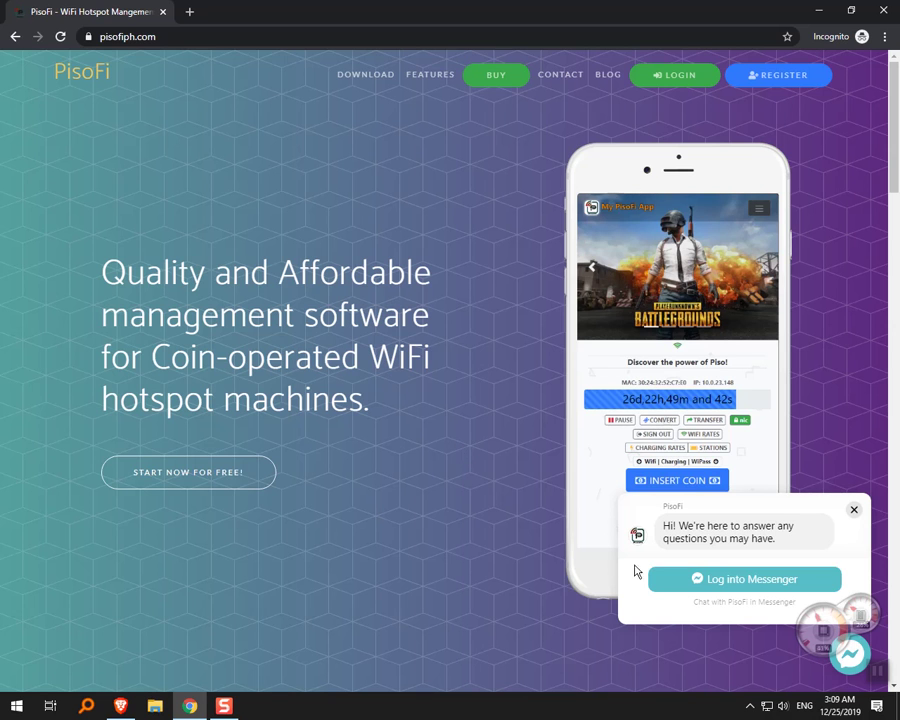
Bring the Brave webcam feed forward, shrink it and place it beside the PisoFi phone mockup.
{"action": "left_click", "coordinate": [818, 647]}
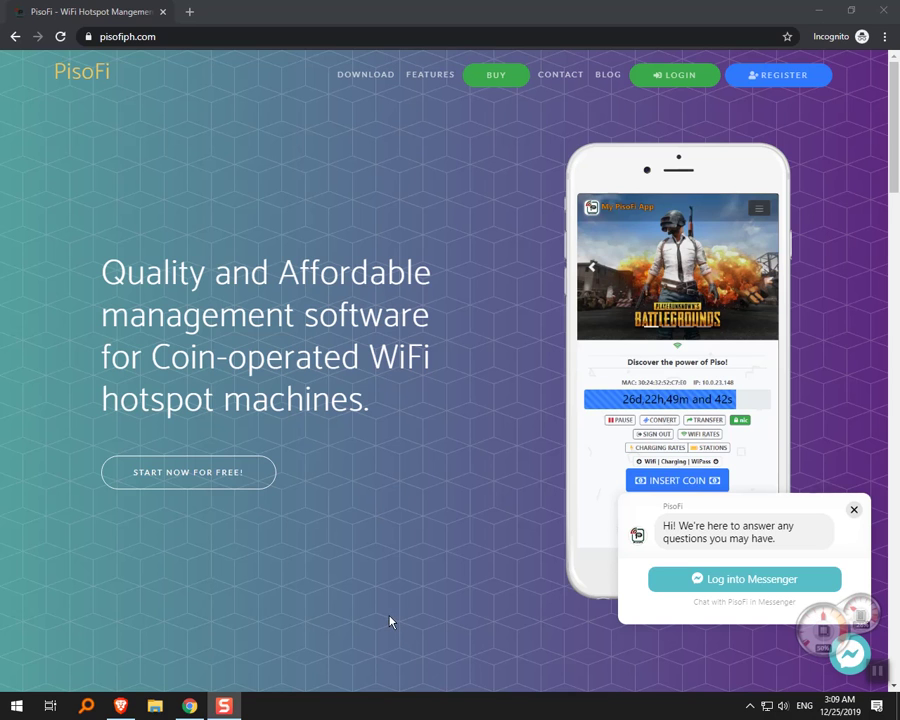
{"action": "left_click", "coordinate": [122, 707]}
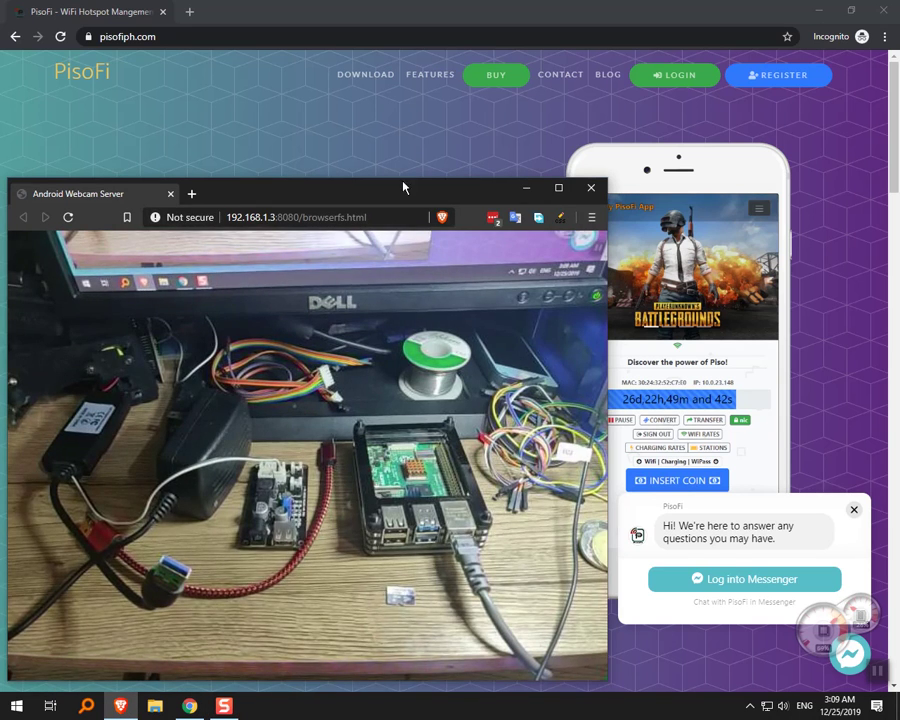
{"action": "left_click_drag", "start_coordinate": [403, 188], "coordinate": [432, 197]}
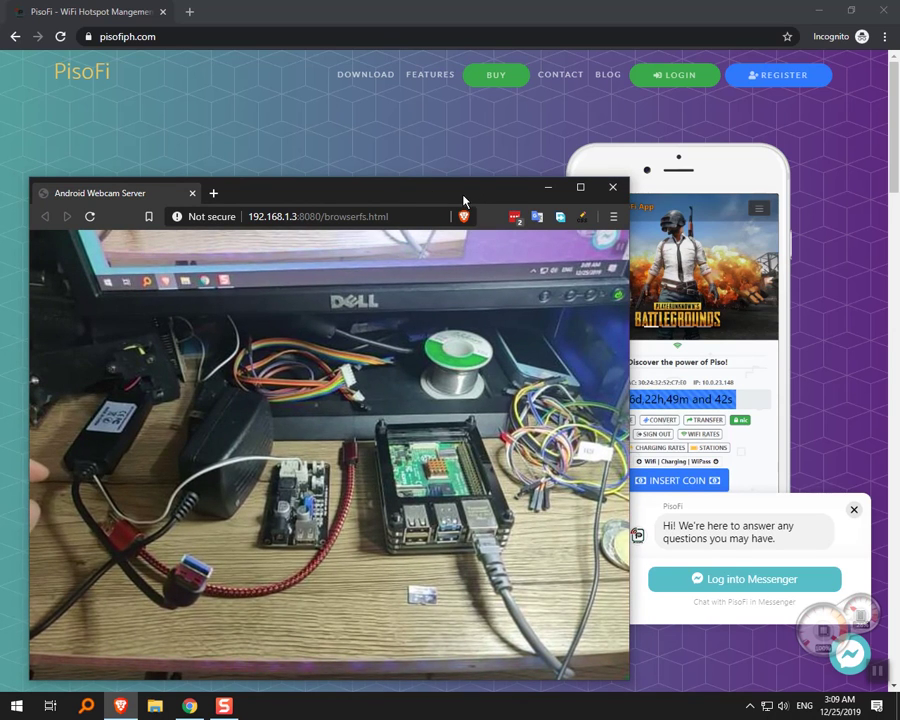
{"action": "left_click_drag", "start_coordinate": [466, 201], "coordinate": [441, 195]}
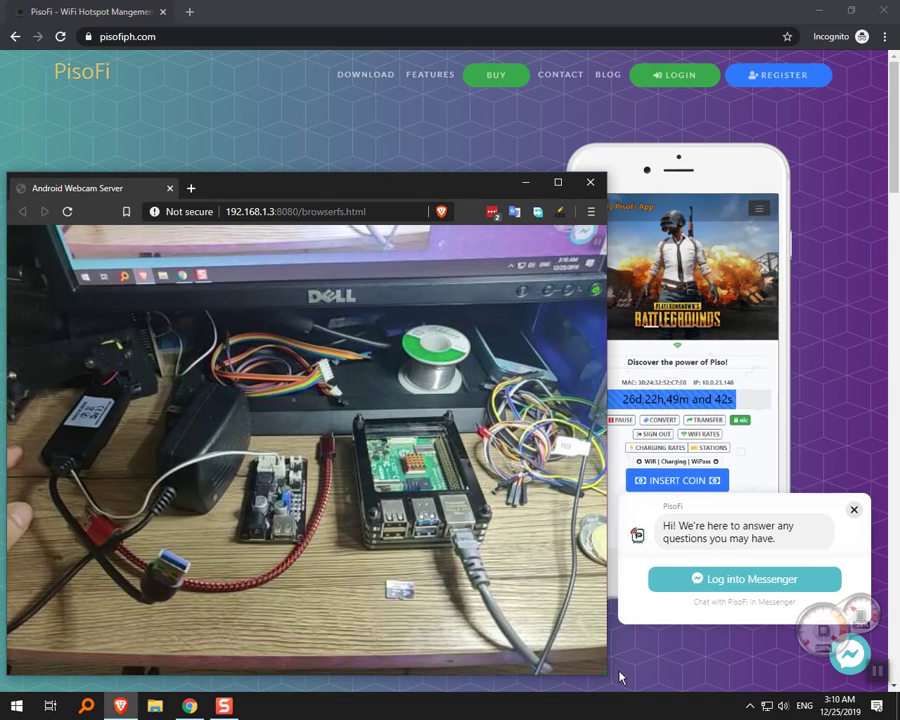
{"action": "left_click_drag", "start_coordinate": [603, 676], "coordinate": [501, 601]}
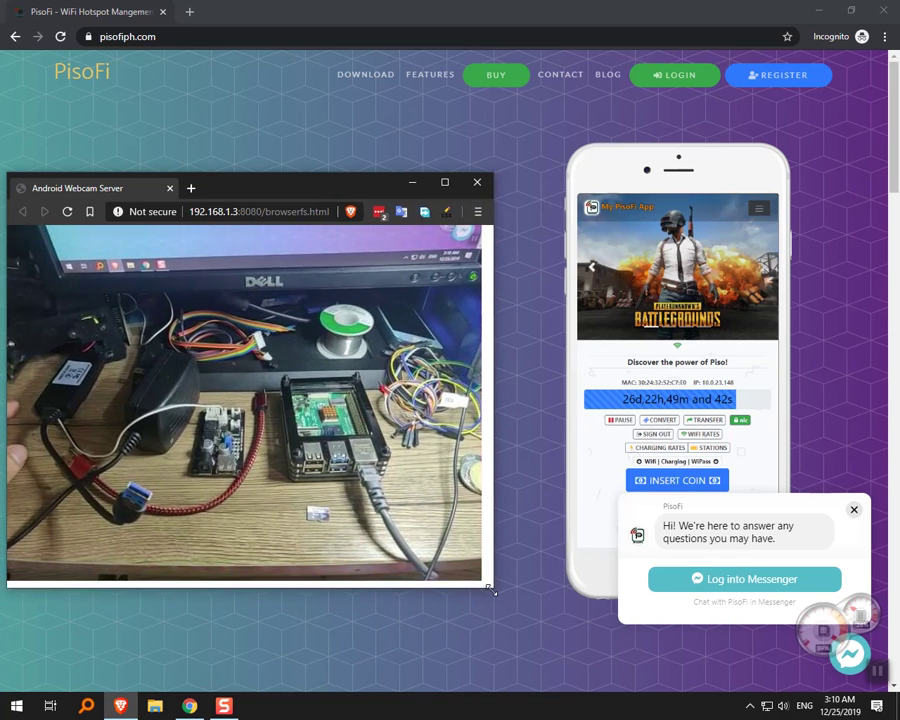
{"action": "left_click_drag", "start_coordinate": [351, 185], "coordinate": [385, 248]}
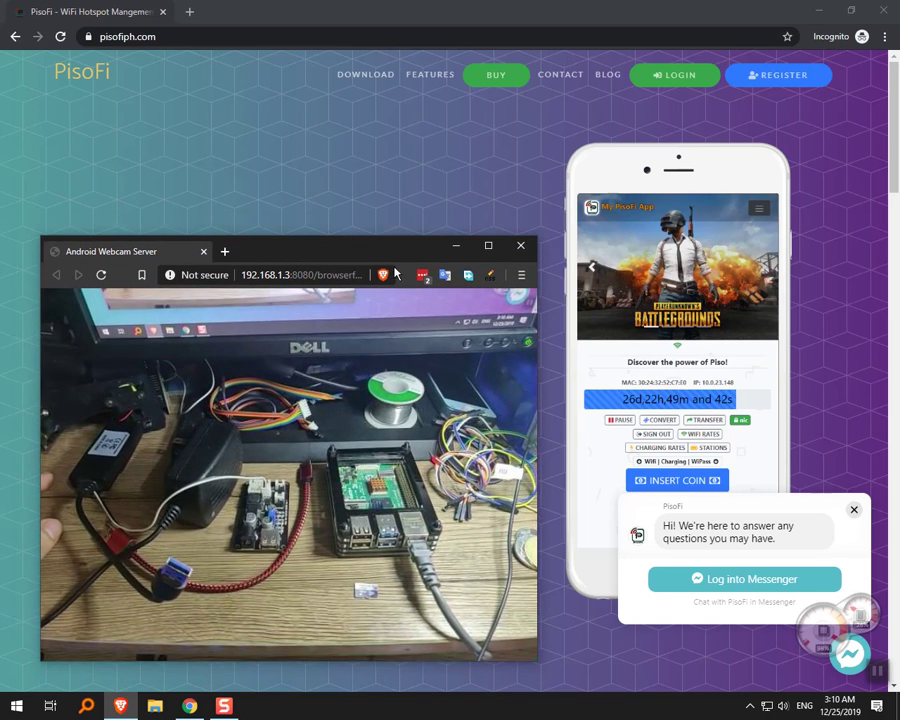
{"action": "left_click_drag", "start_coordinate": [530, 658], "coordinate": [545, 677]}
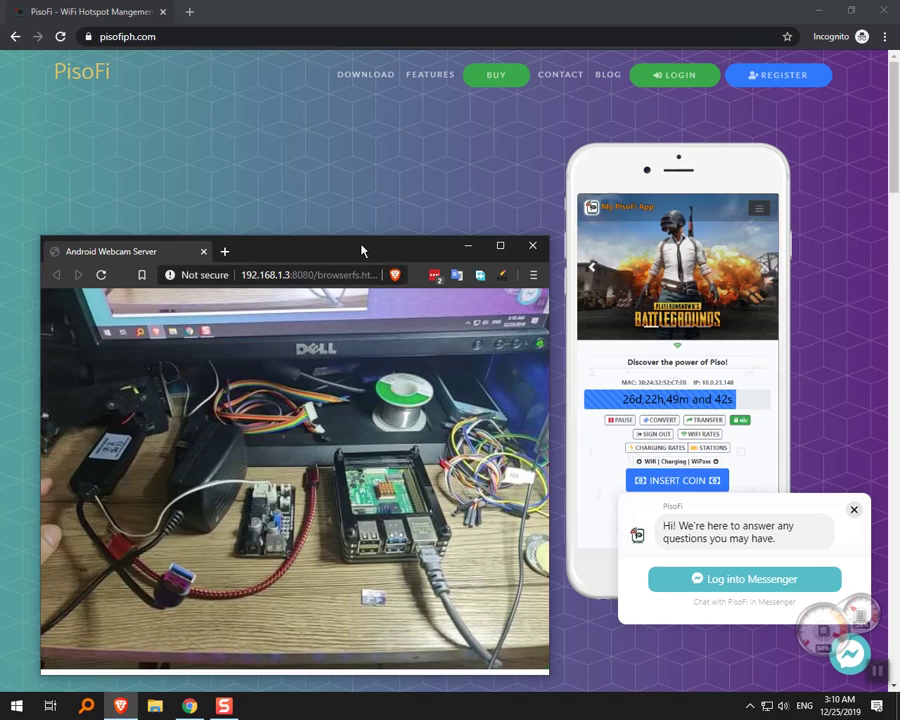
{"action": "left_click_drag", "start_coordinate": [362, 250], "coordinate": [357, 241]}
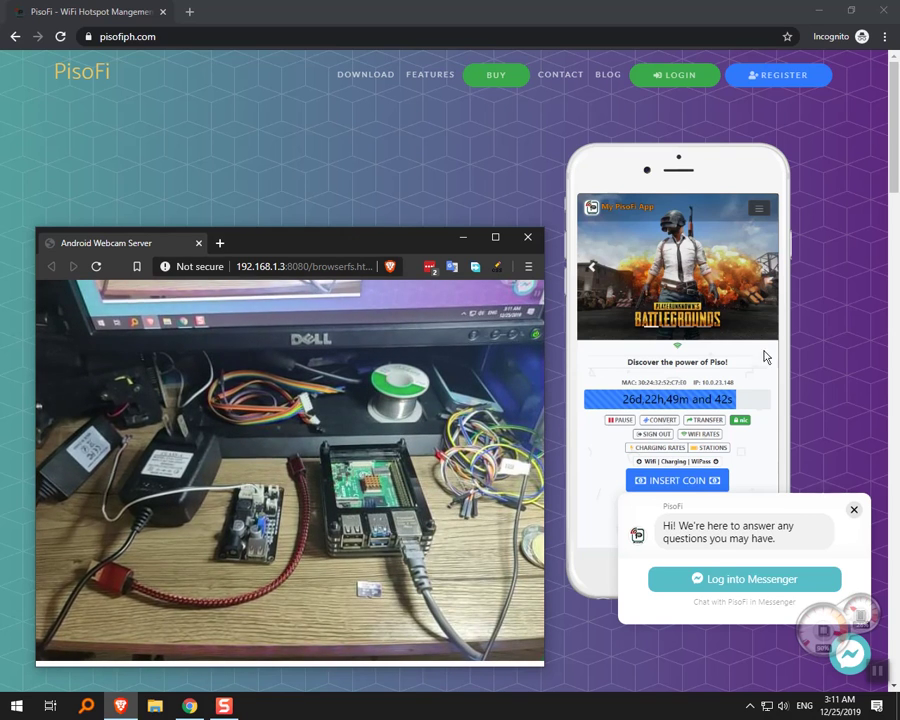
Nudge the webcam window lower left, then put the PisoFi homepage in Chrome back in front.
{"action": "left_click", "coordinate": [870, 625]}
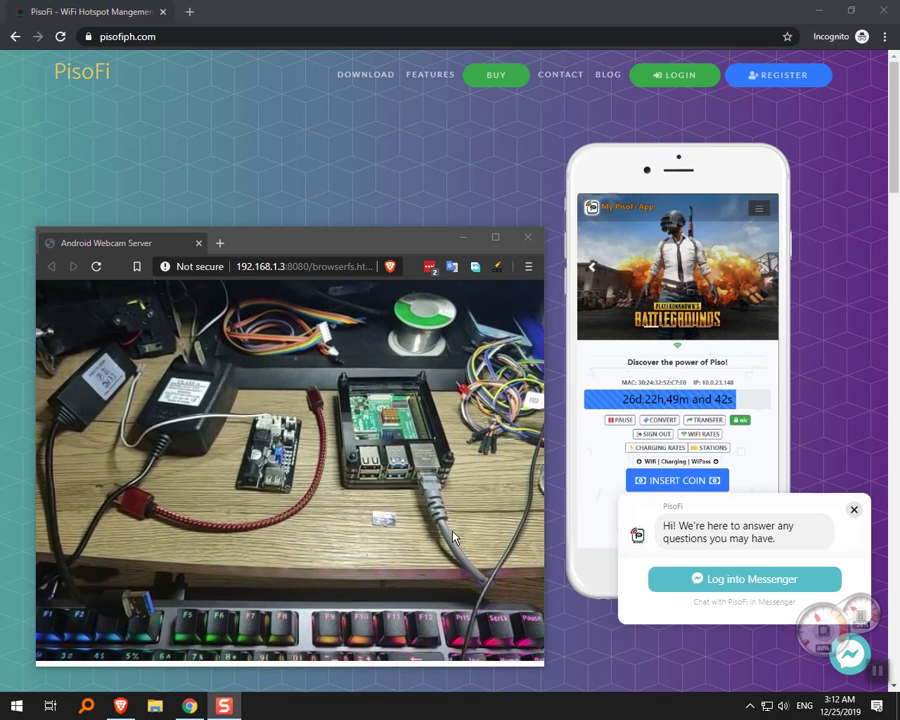
{"action": "mouse_move", "coordinate": [370, 247]}
{"action": "left_mouse_down"}
{"action": "mouse_move", "coordinate": [350, 224]}
{"action": "mouse_move", "coordinate": [357, 251]}
{"action": "left_mouse_up"}
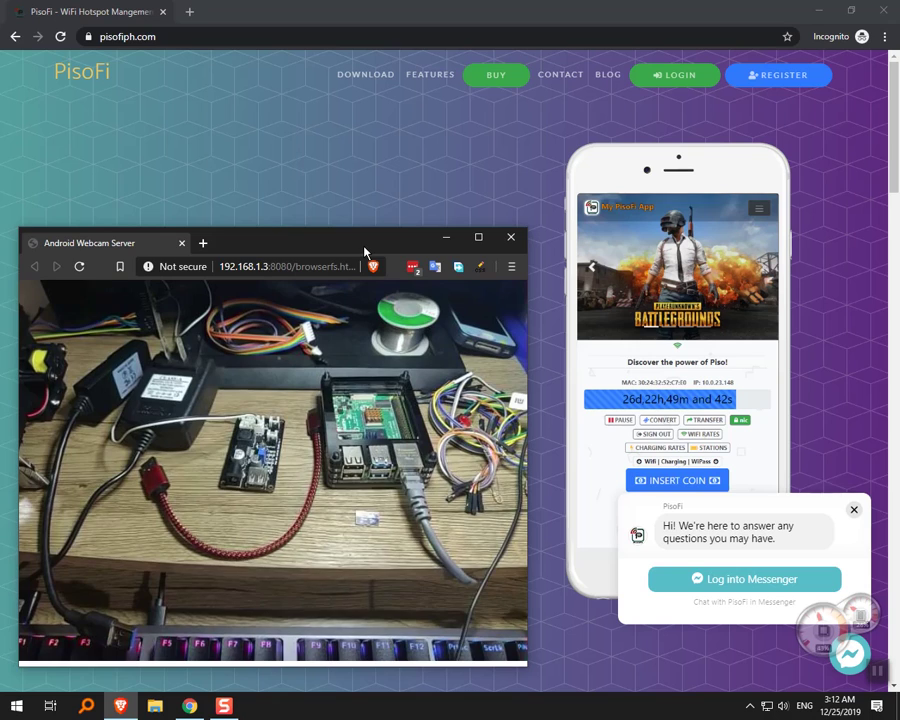
{"action": "mouse_move", "coordinate": [364, 252]}
{"action": "left_mouse_down"}
{"action": "mouse_move", "coordinate": [358, 241]}
{"action": "mouse_move", "coordinate": [355, 254]}
{"action": "left_mouse_up"}
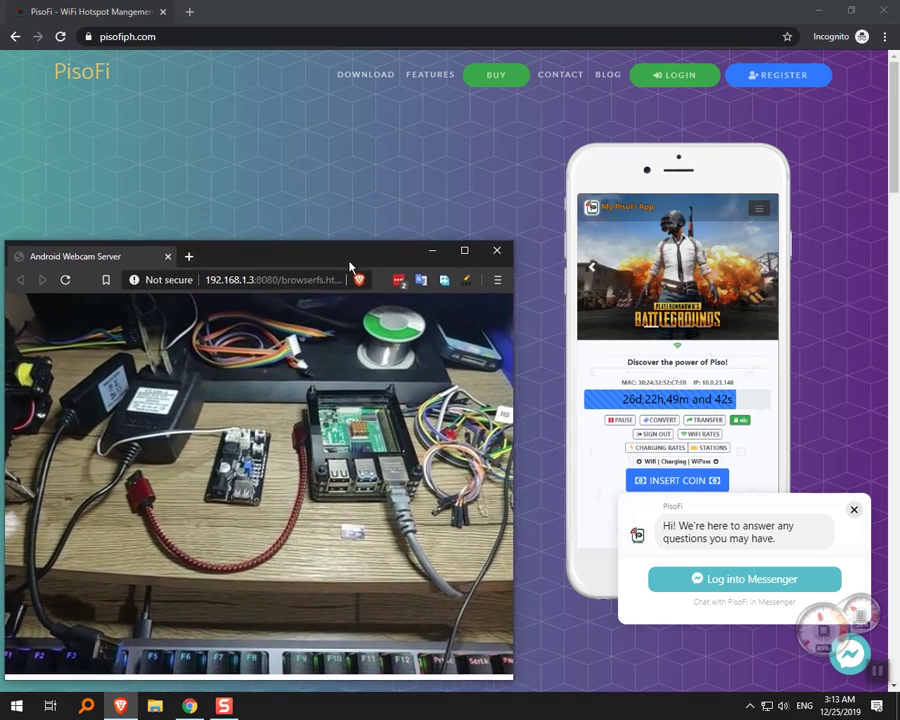
{"action": "left_click_drag", "start_coordinate": [350, 266], "coordinate": [348, 273]}
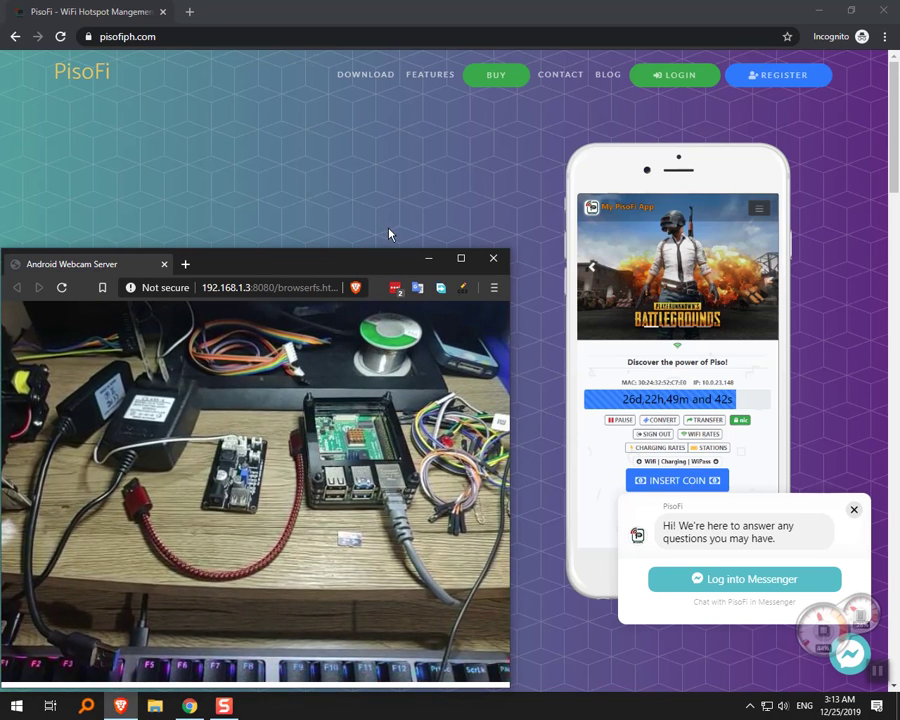
{"action": "left_click", "coordinate": [380, 238]}
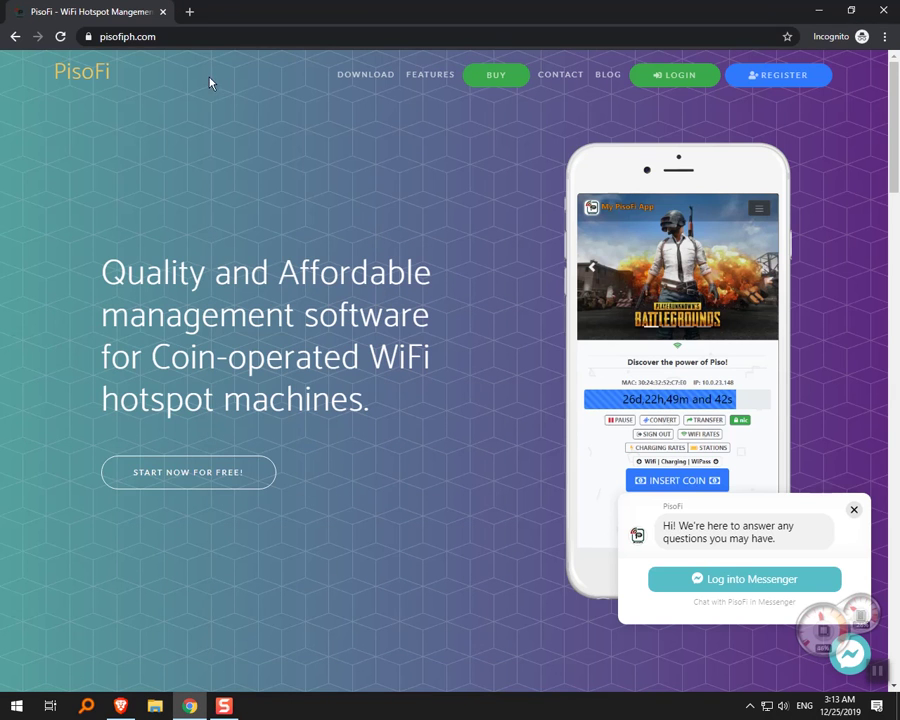
Open the PisoFi DOWNLOAD link's Google Drive folder in a new tab.
{"action": "left_click", "coordinate": [223, 36]}
{"action": "left_click", "coordinate": [238, 140]}
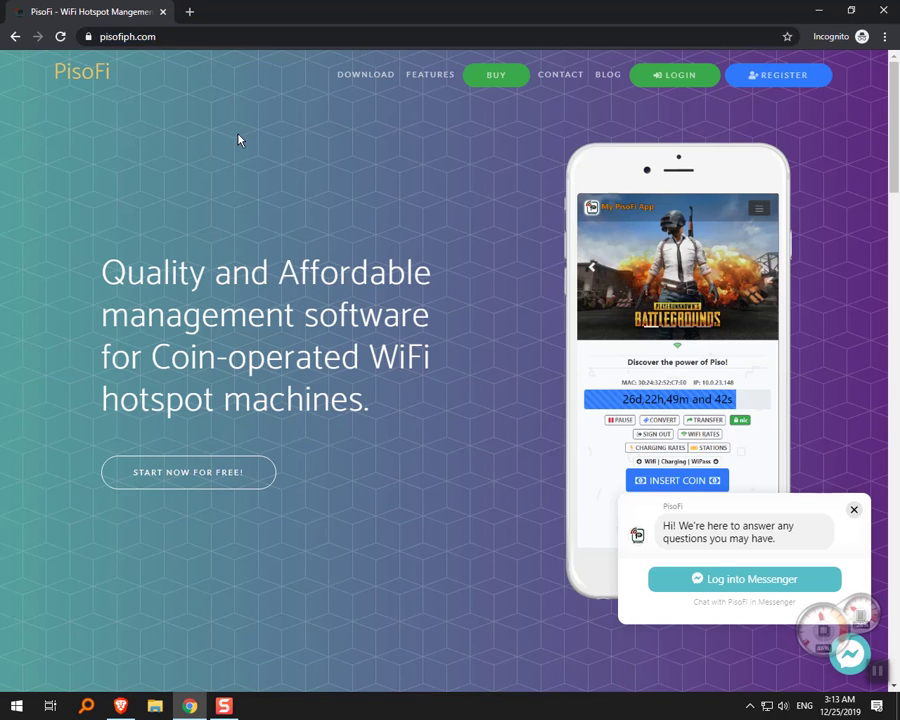
{"action": "left_click", "coordinate": [351, 79]}
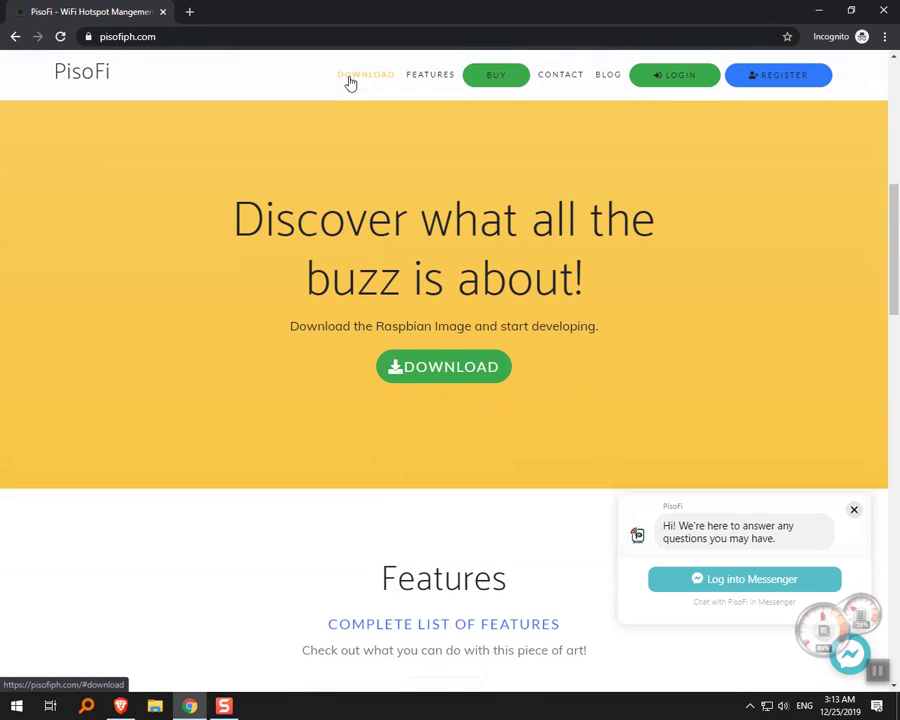
{"action": "right_click", "coordinate": [429, 368]}
{"action": "left_click", "coordinate": [472, 373]}
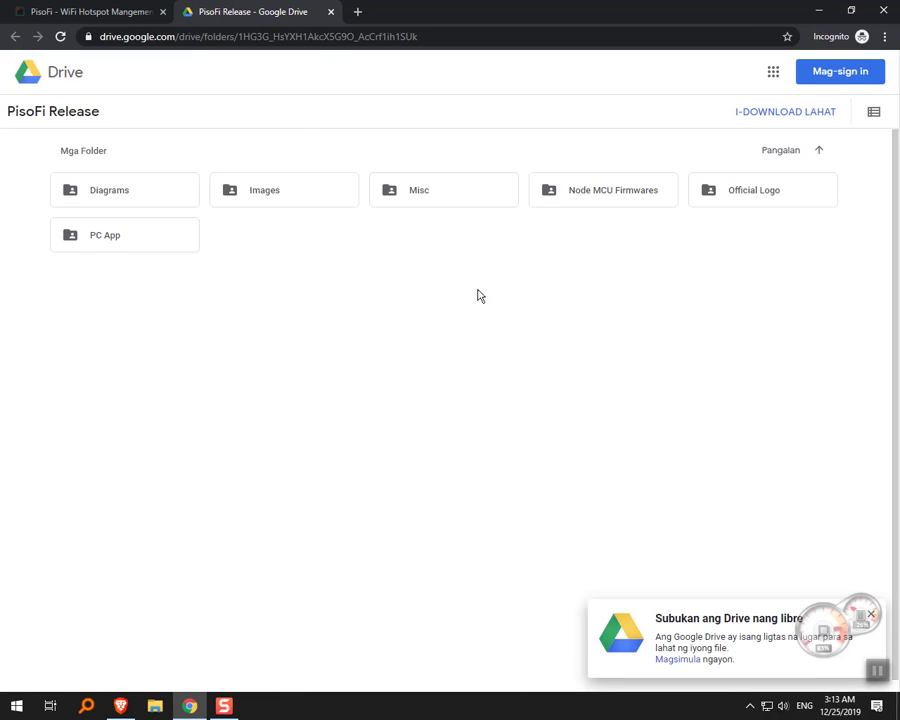
Check the Opi and Rpi v3.5.3 images in Images, then return to PisoFi Release.
{"action": "mouse_move", "coordinate": [886, 627]}
{"action": "double_click", "coordinate": [290, 200]}
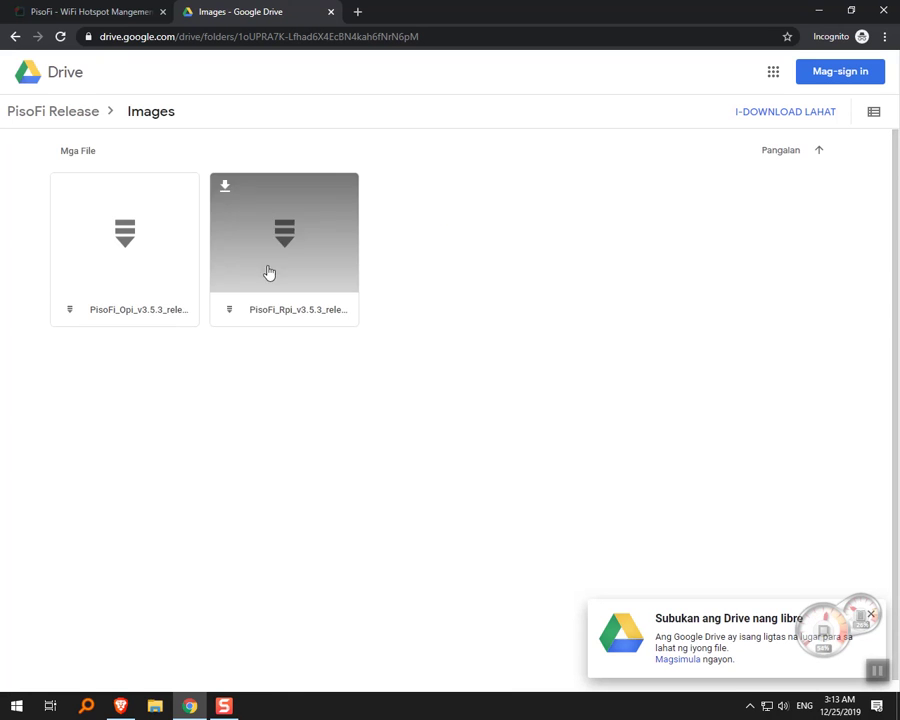
{"action": "mouse_move", "coordinate": [310, 280]}
{"action": "left_click", "coordinate": [17, 36]}
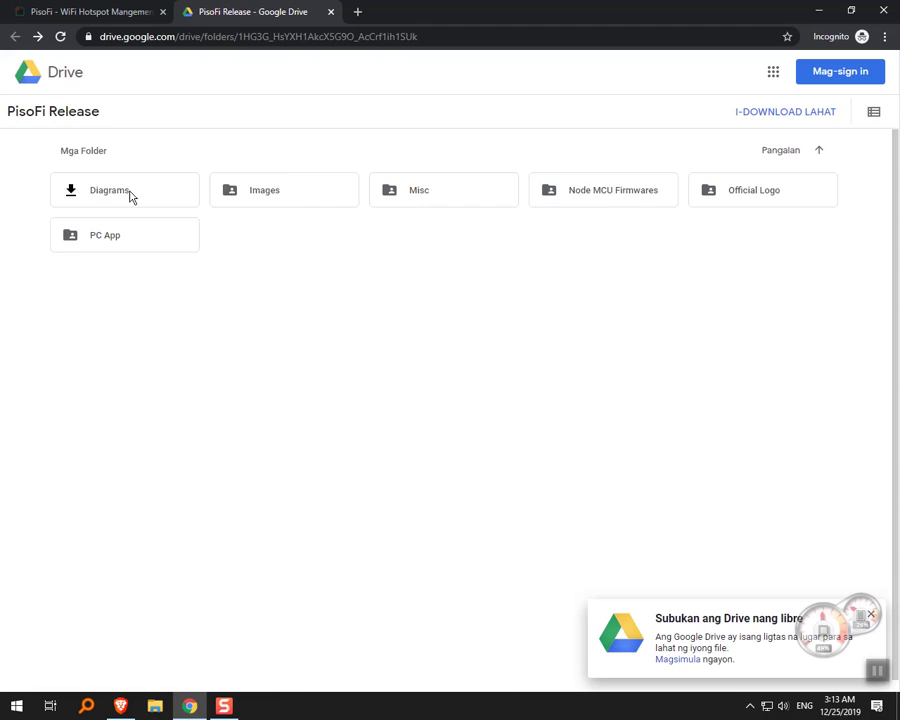
Preview the PisoFi.pdf connection diagram in Diagrams, then open the Misc installer folder.
{"action": "double_click", "coordinate": [128, 193]}
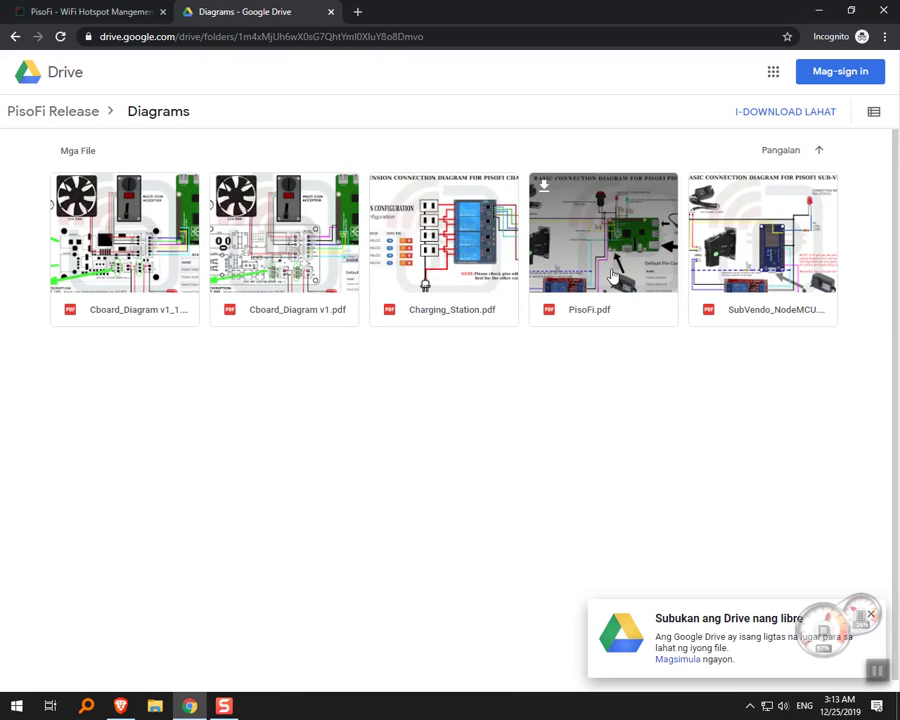
{"action": "double_click", "coordinate": [615, 271]}
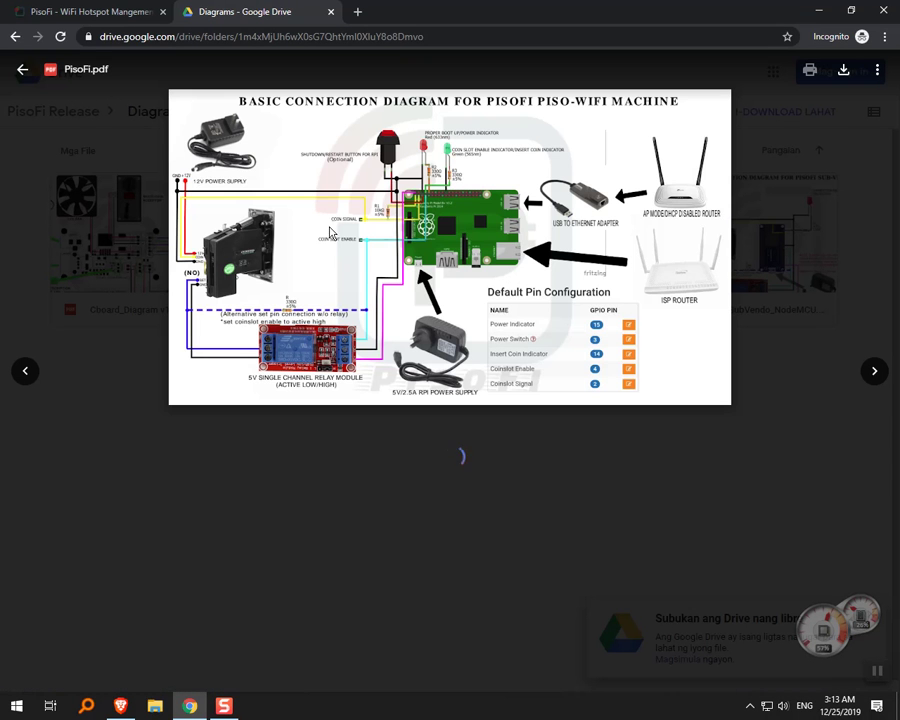
{"action": "left_click", "coordinate": [15, 36]}
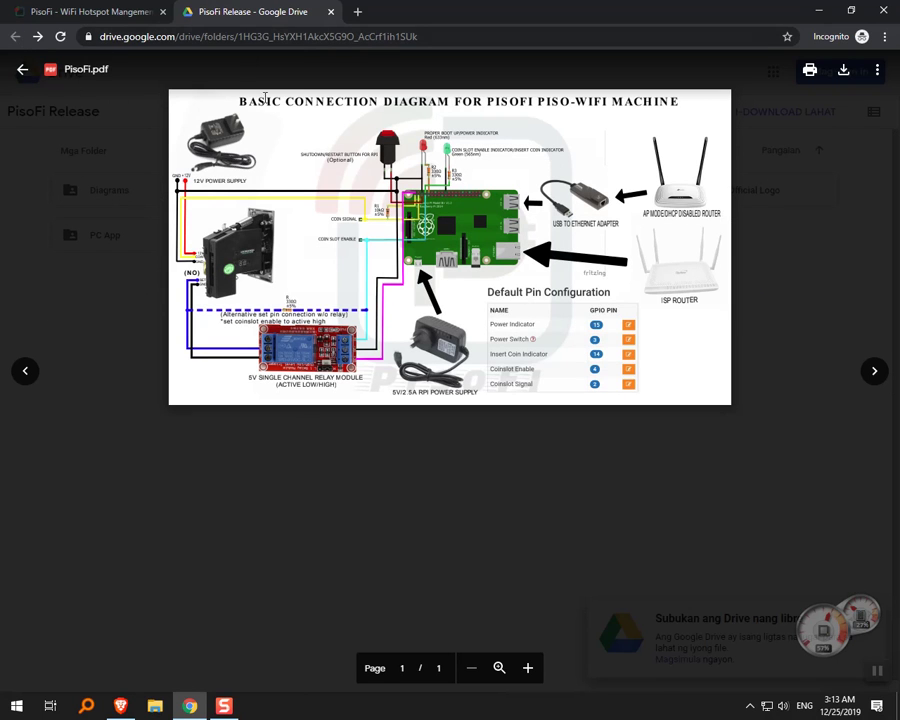
{"action": "left_click", "coordinate": [350, 534]}
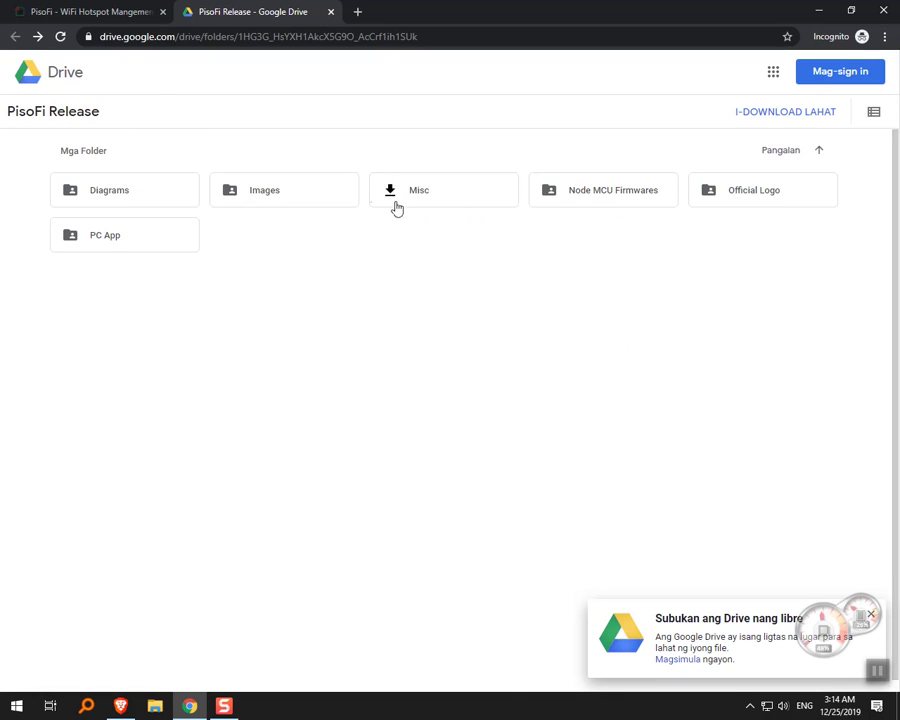
{"action": "double_click", "coordinate": [432, 202]}
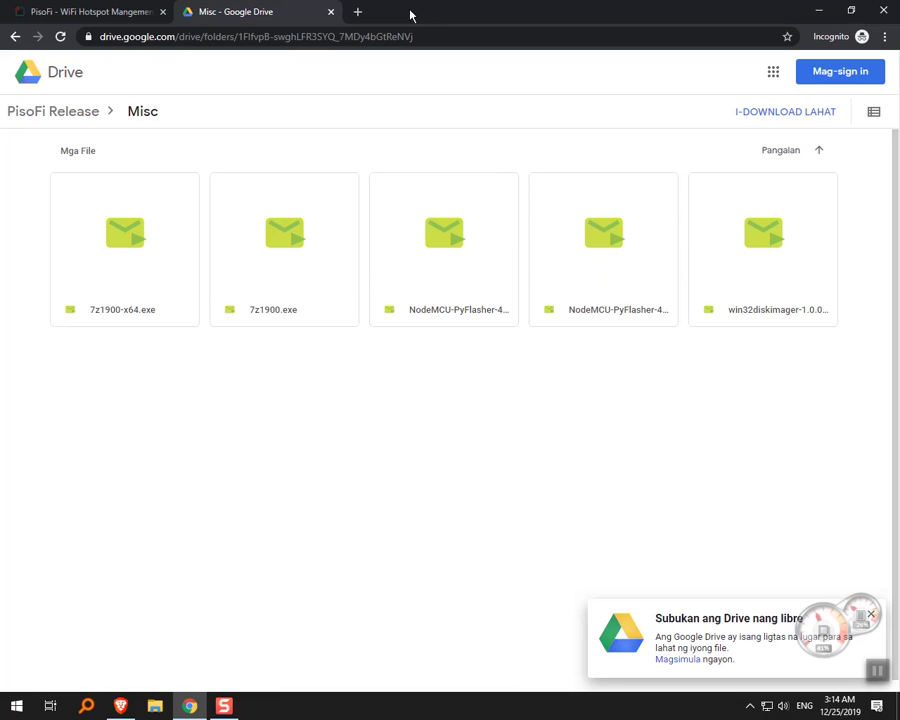
{"action": "left_click", "coordinate": [157, 706]}
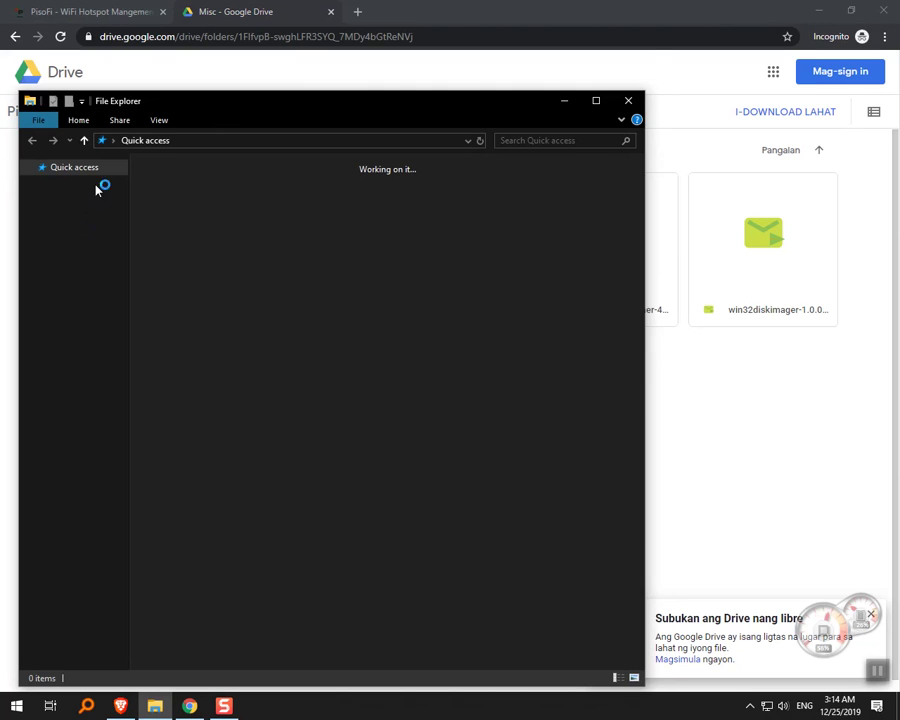
{"action": "left_click_drag", "start_coordinate": [264, 100], "coordinate": [300, 99]}
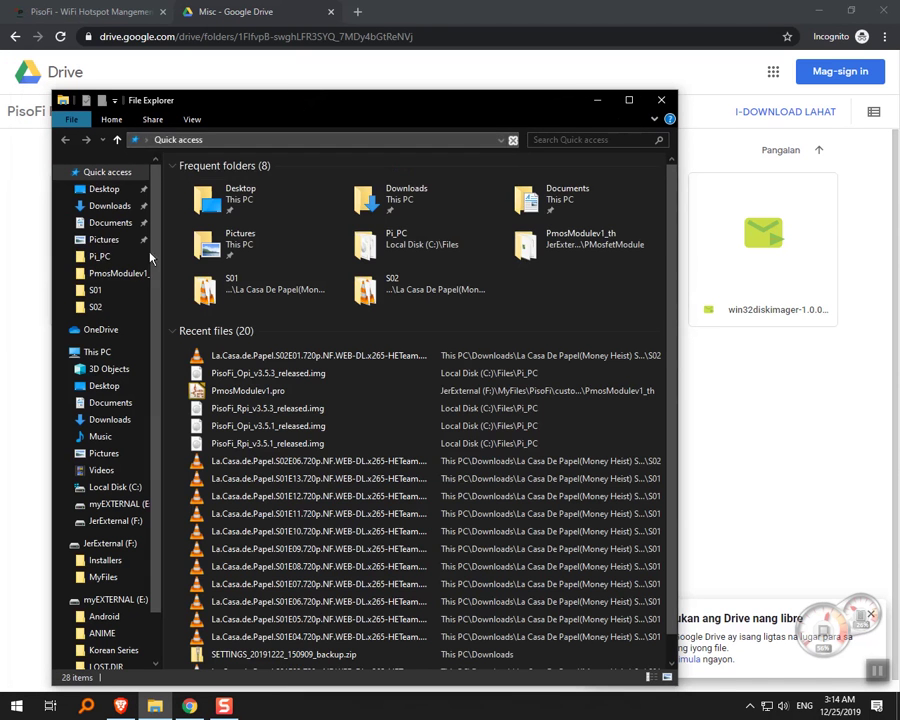
{"action": "left_click", "coordinate": [113, 259]}
{"action": "left_click_drag", "start_coordinate": [418, 106], "coordinate": [448, 110]}
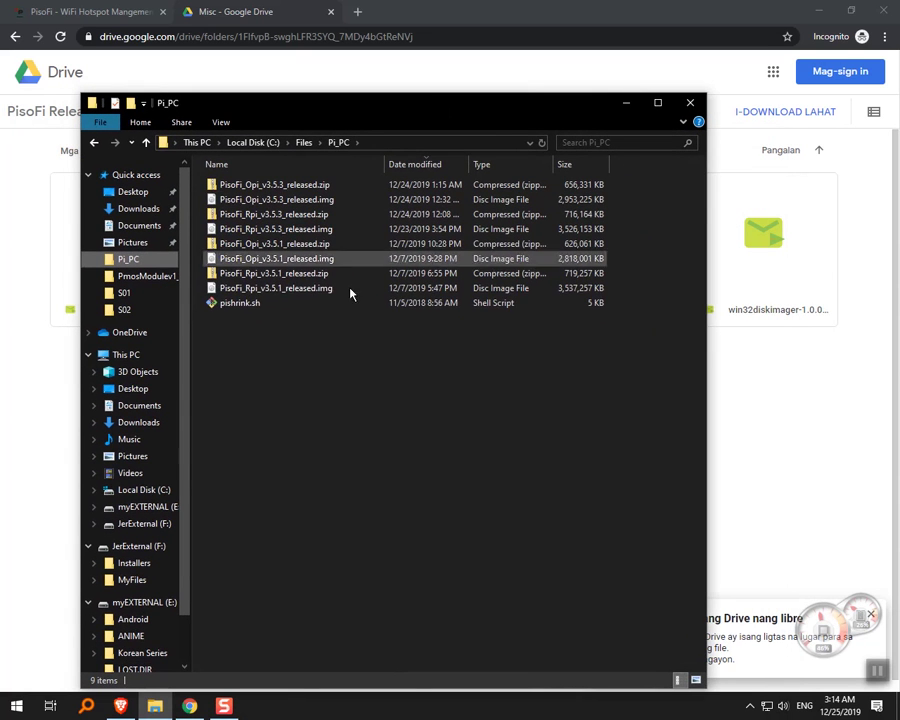
{"action": "left_click_drag", "start_coordinate": [583, 99], "coordinate": [578, 124]}
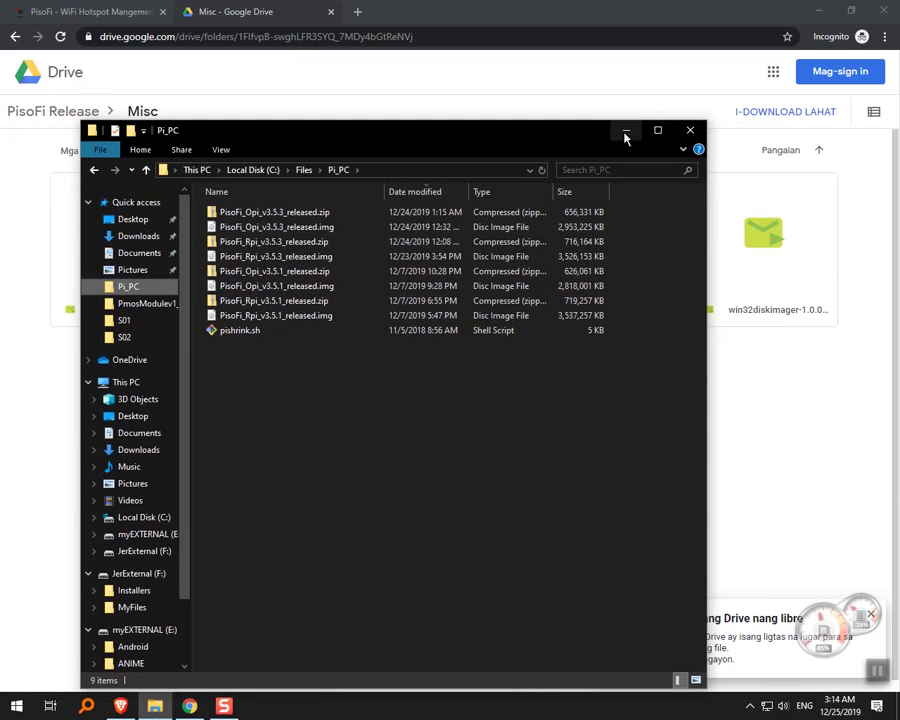
{"action": "left_click", "coordinate": [624, 128]}
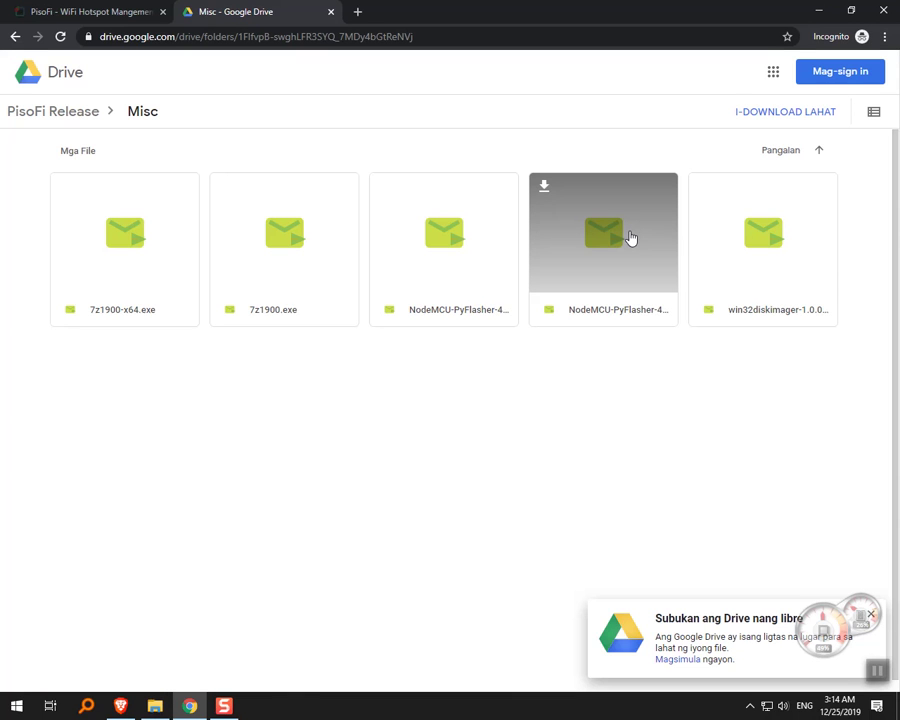
Maximize the Drive window and browse the Images and Misc folders of PisoFi Release.
{"action": "double_click", "coordinate": [709, 8]}
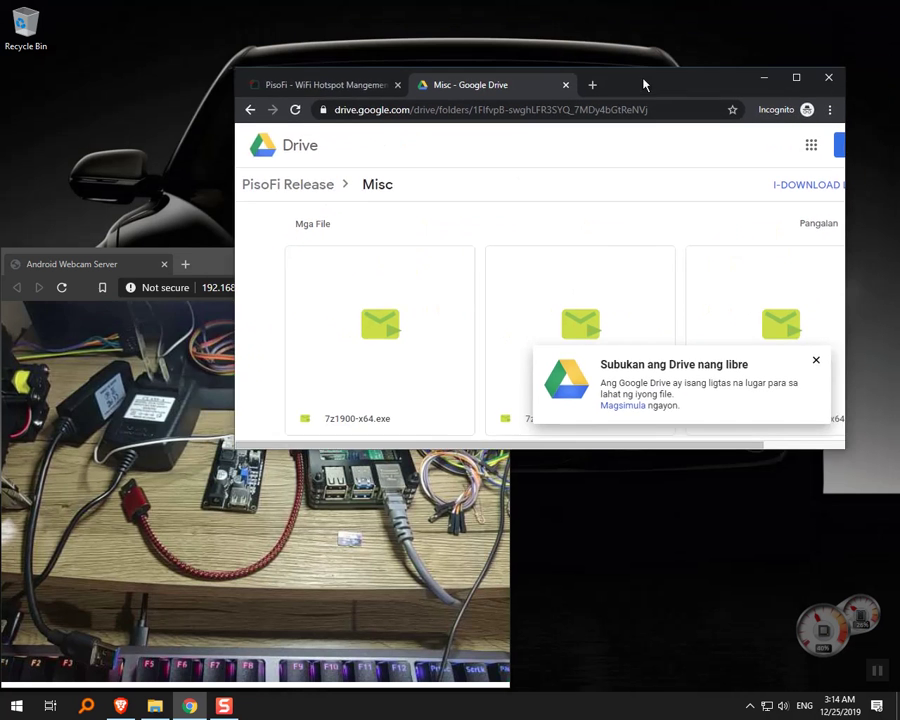
{"action": "left_click", "coordinate": [199, 124]}
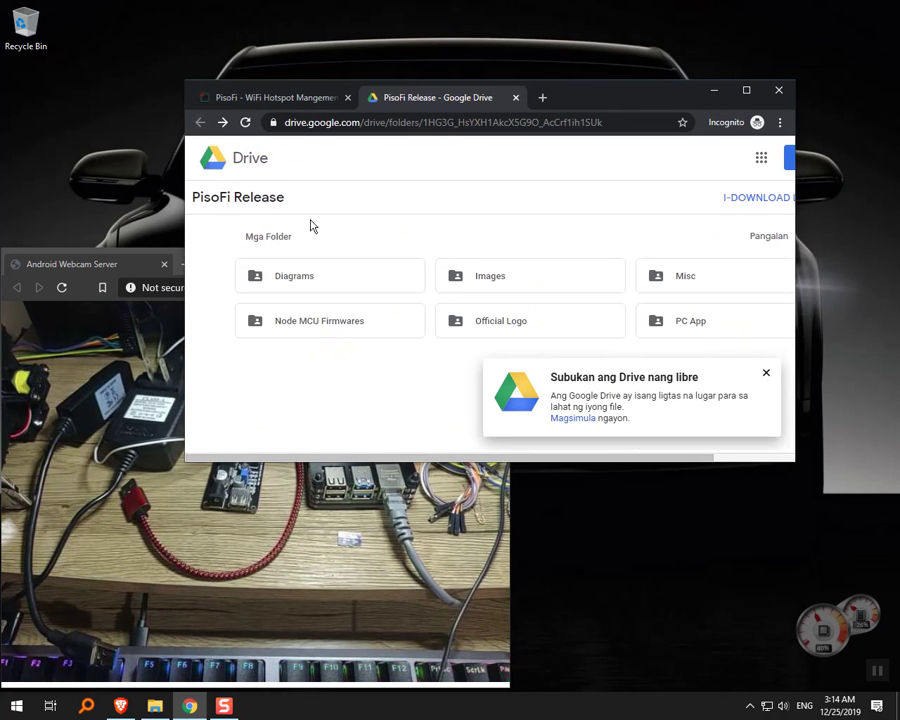
{"action": "left_click_drag", "start_coordinate": [556, 100], "coordinate": [548, 7]}
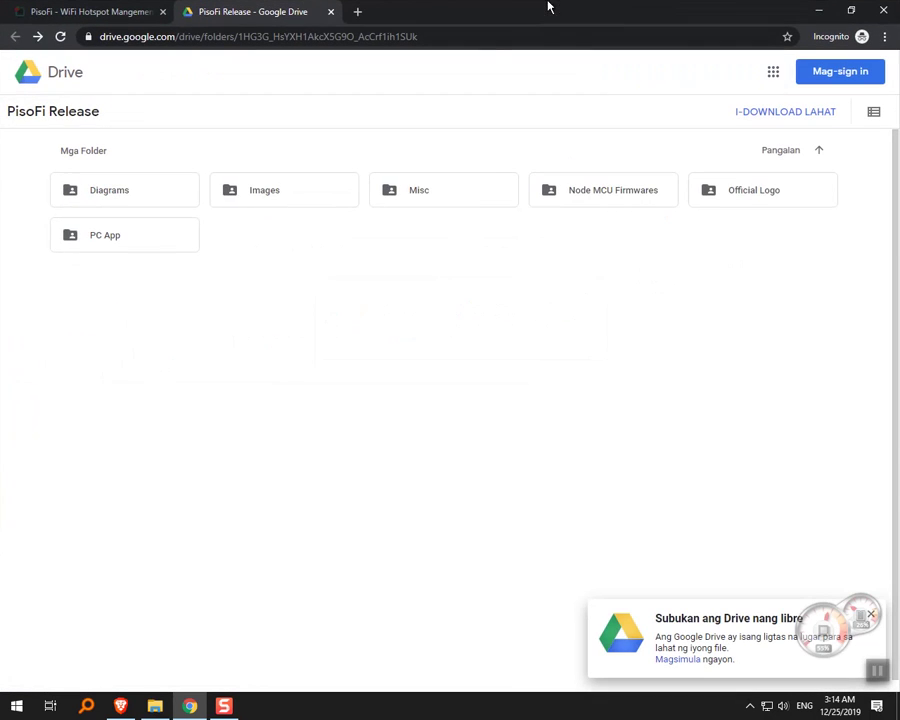
{"action": "double_click", "coordinate": [287, 193]}
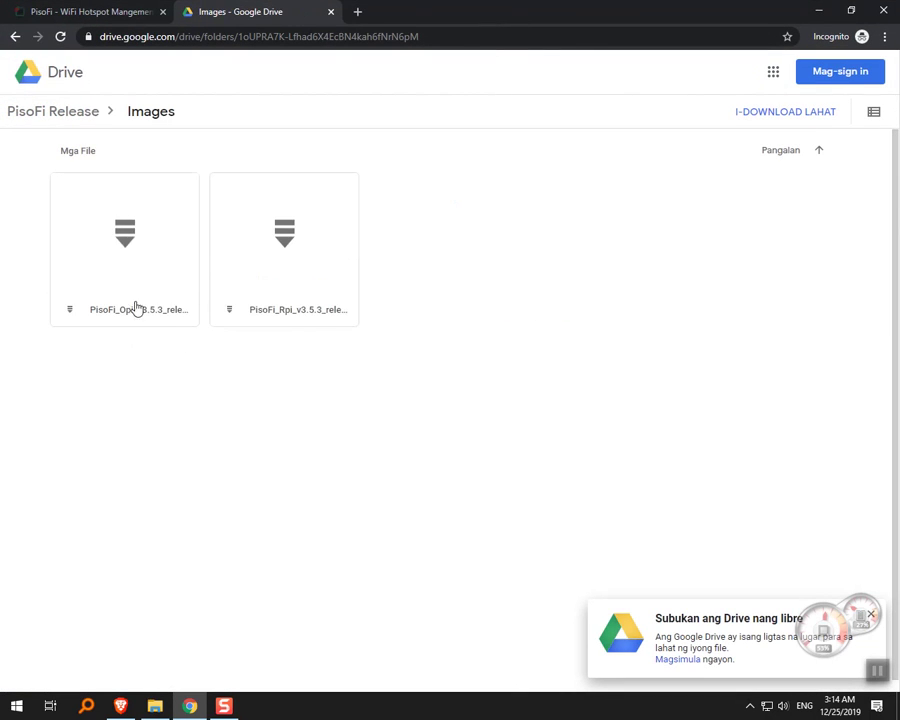
{"action": "left_click", "coordinate": [15, 37]}
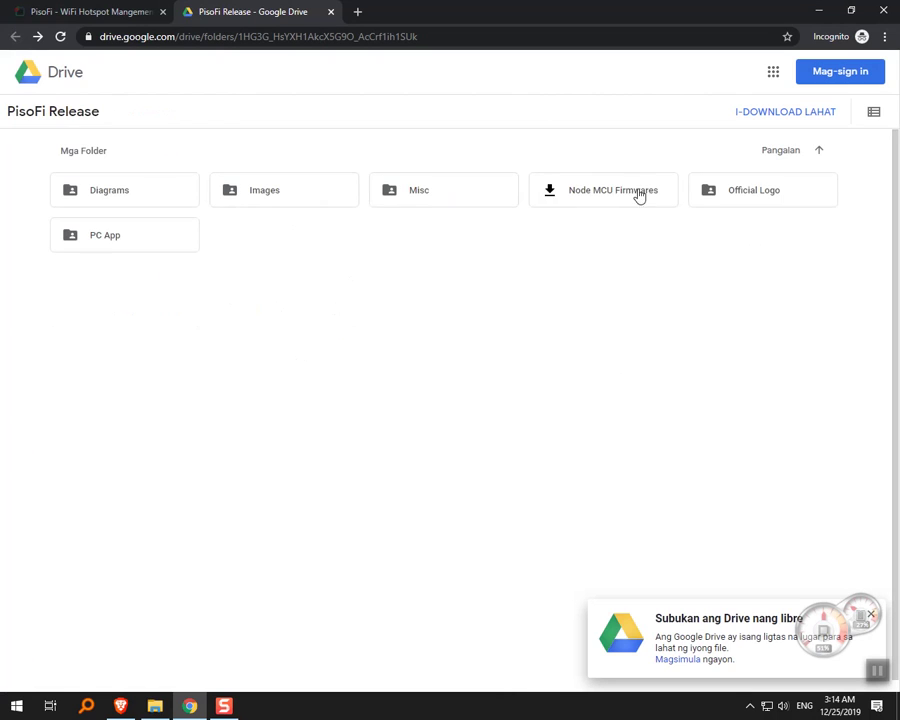
{"action": "double_click", "coordinate": [428, 203]}
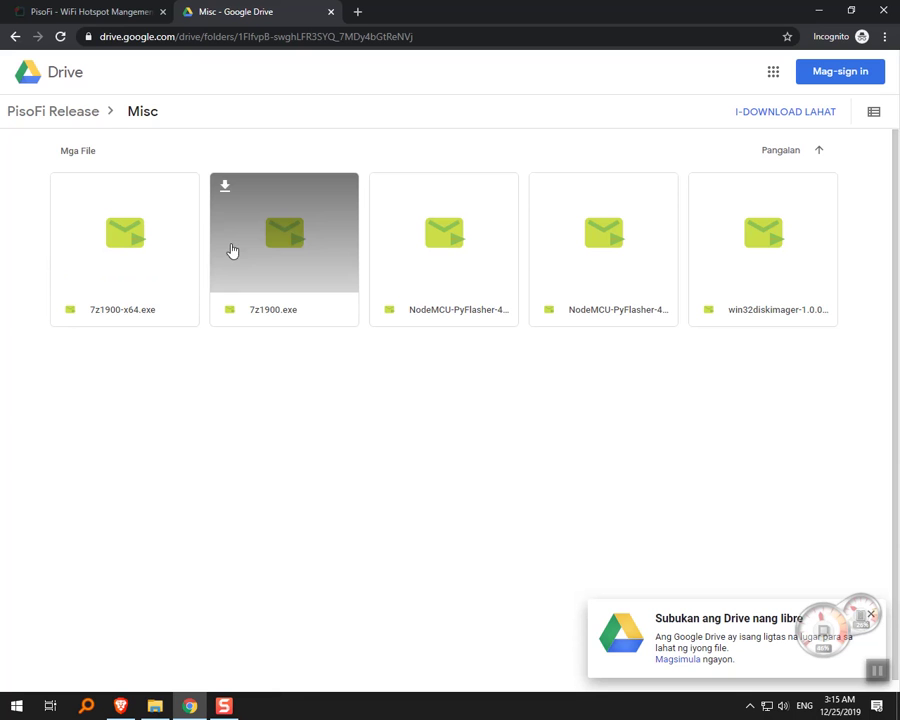
Minimize the browser and move the webcam window to the right.
{"action": "double_click", "coordinate": [536, 6]}
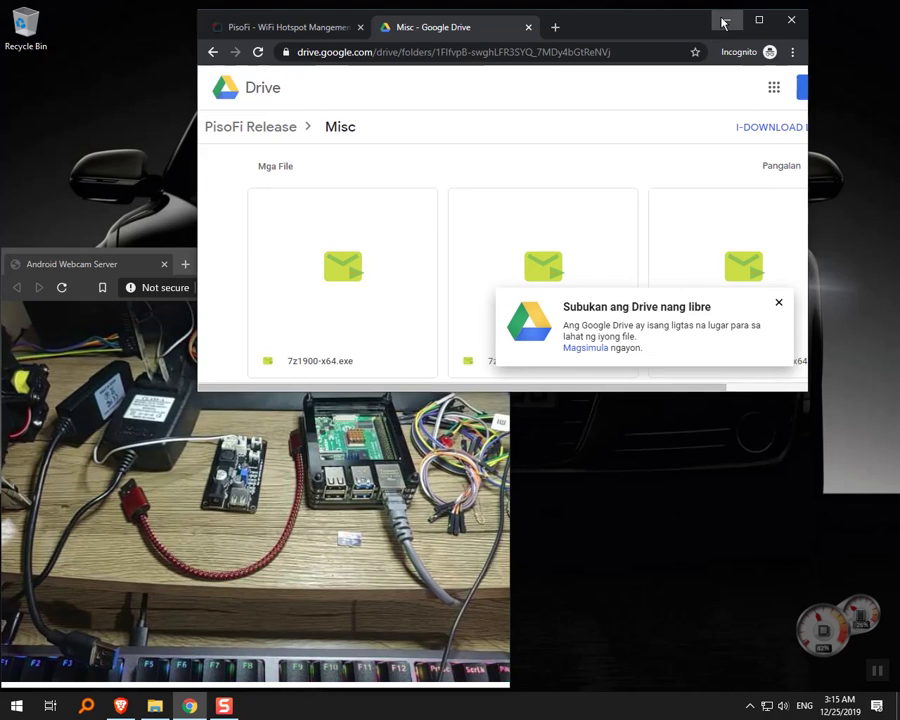
{"action": "left_click", "coordinate": [723, 18]}
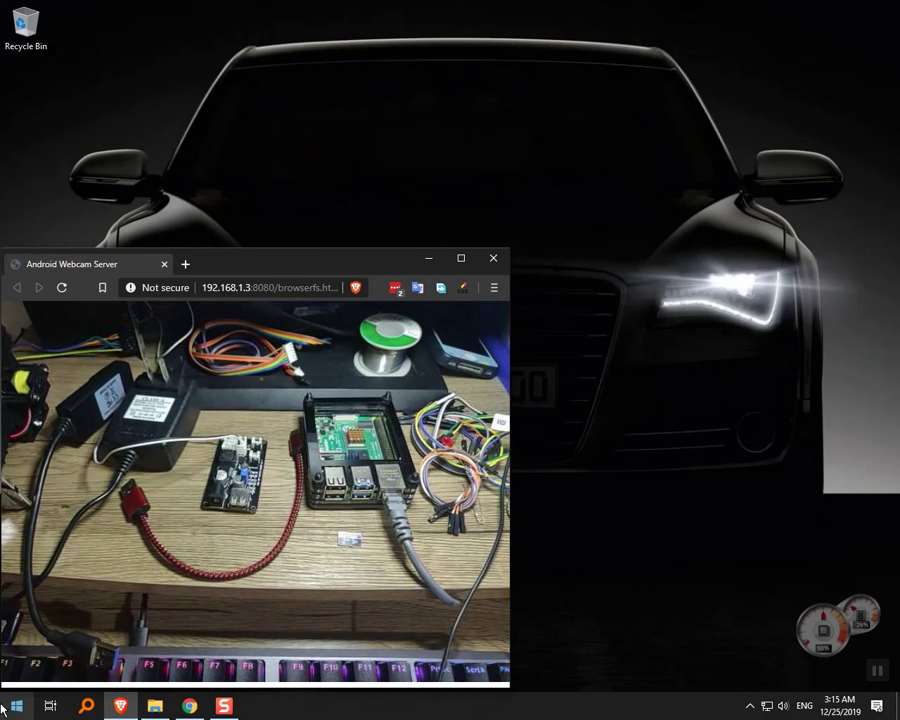
{"action": "left_click_drag", "start_coordinate": [307, 260], "coordinate": [685, 268]}
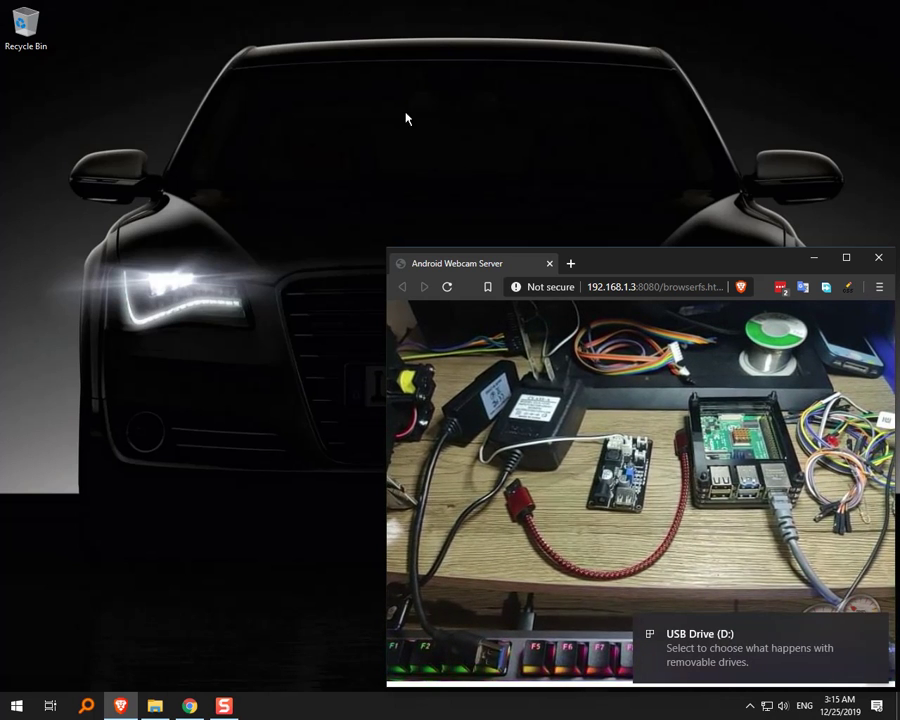
Launch Win32 Disk Imager from the Start menu and keep D:\ as its target device.
{"action": "mouse_move", "coordinate": [651, 259]}
{"action": "left_mouse_down"}
{"action": "mouse_move", "coordinate": [607, 228]}
{"action": "mouse_move", "coordinate": [647, 247]}
{"action": "left_mouse_up"}
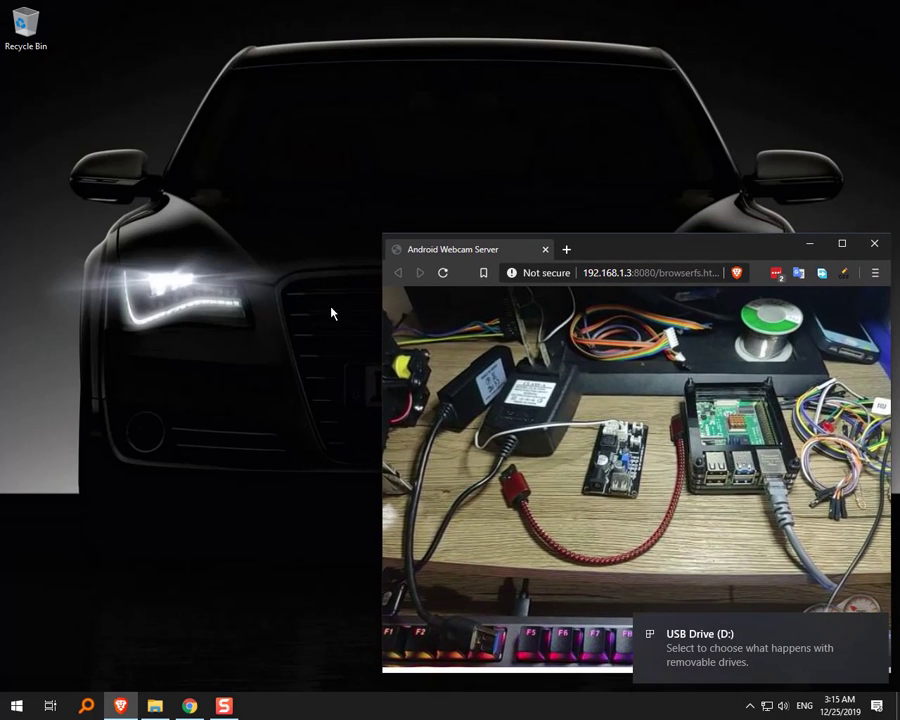
{"action": "left_click", "coordinate": [16, 706]}
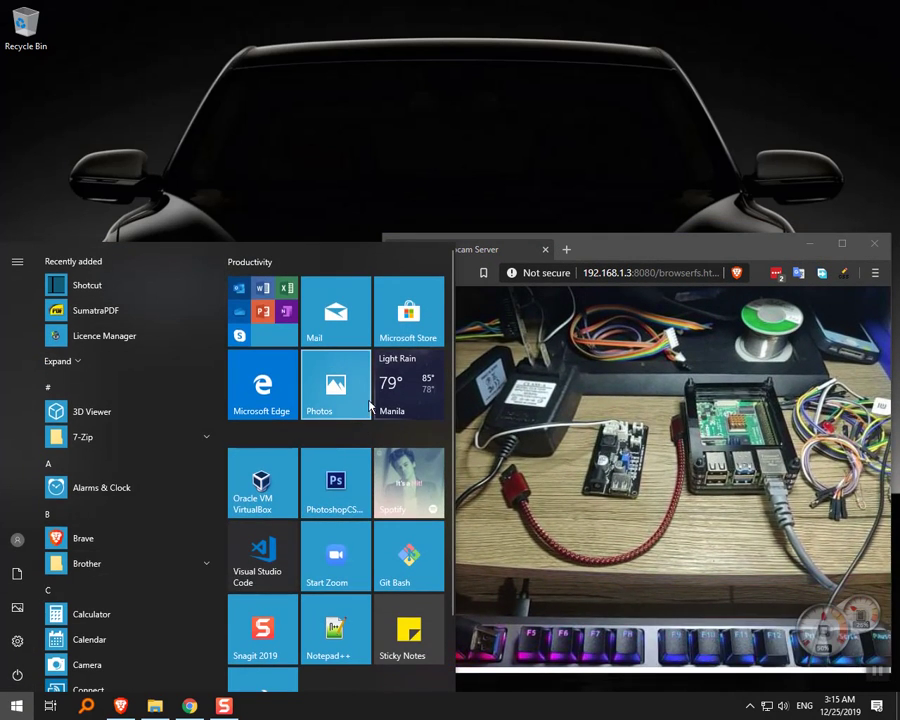
{"action": "scroll", "coordinate": [354, 632], "scroll_direction": "down", "scroll_amount": 2}
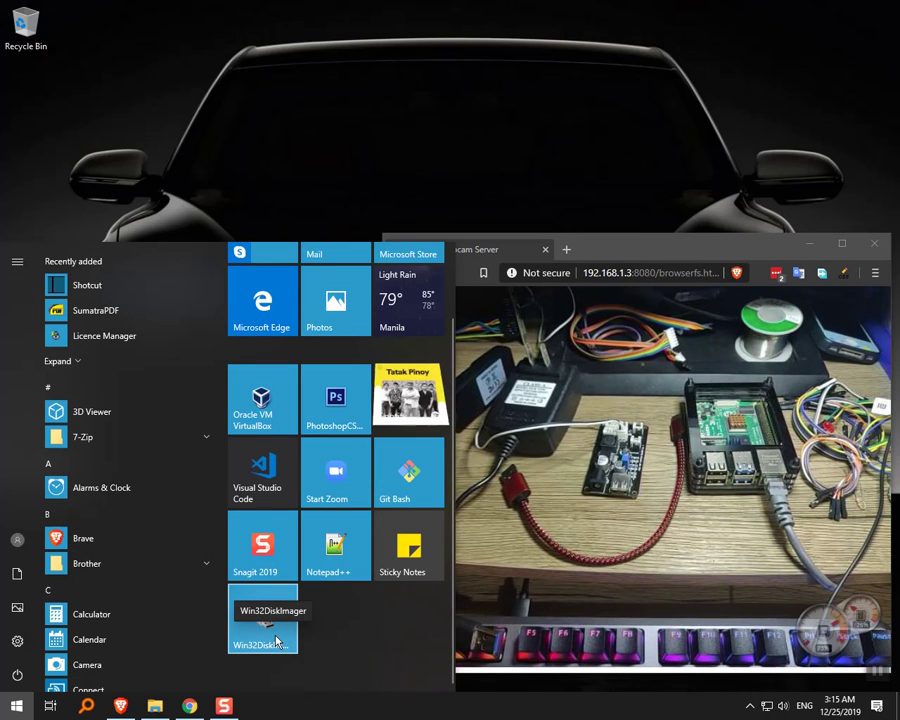
{"action": "left_click", "coordinate": [277, 641]}
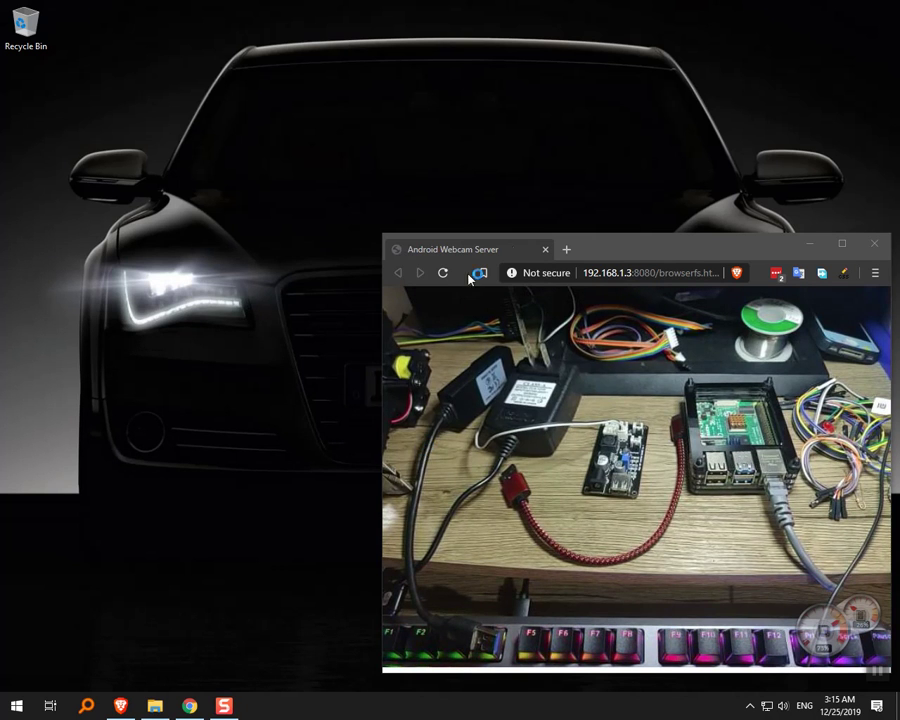
{"action": "left_click_drag", "start_coordinate": [545, 244], "coordinate": [435, 246]}
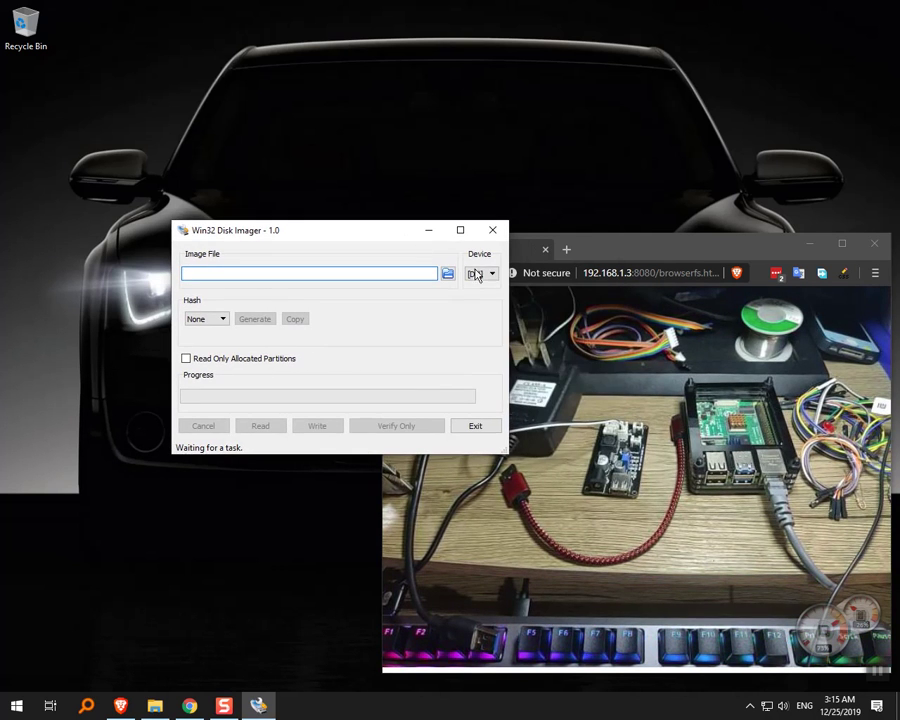
{"action": "left_click", "coordinate": [479, 274]}
{"action": "left_click", "coordinate": [477, 284]}
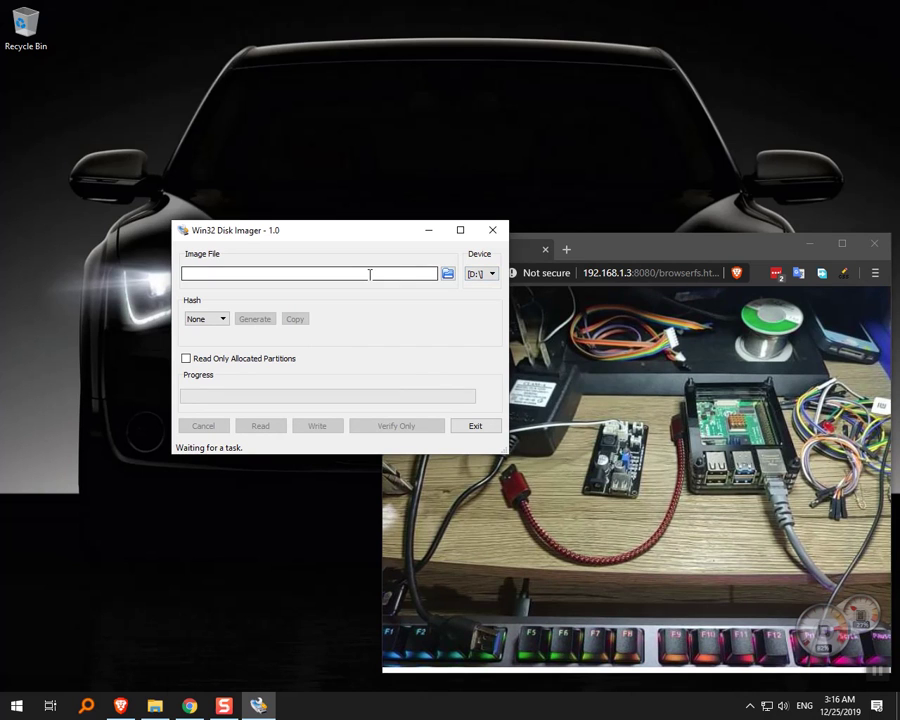
Confirm USB Drive (D:) is listed under This PC, then minimize File Explorer.
{"action": "key", "text": "super+e"}
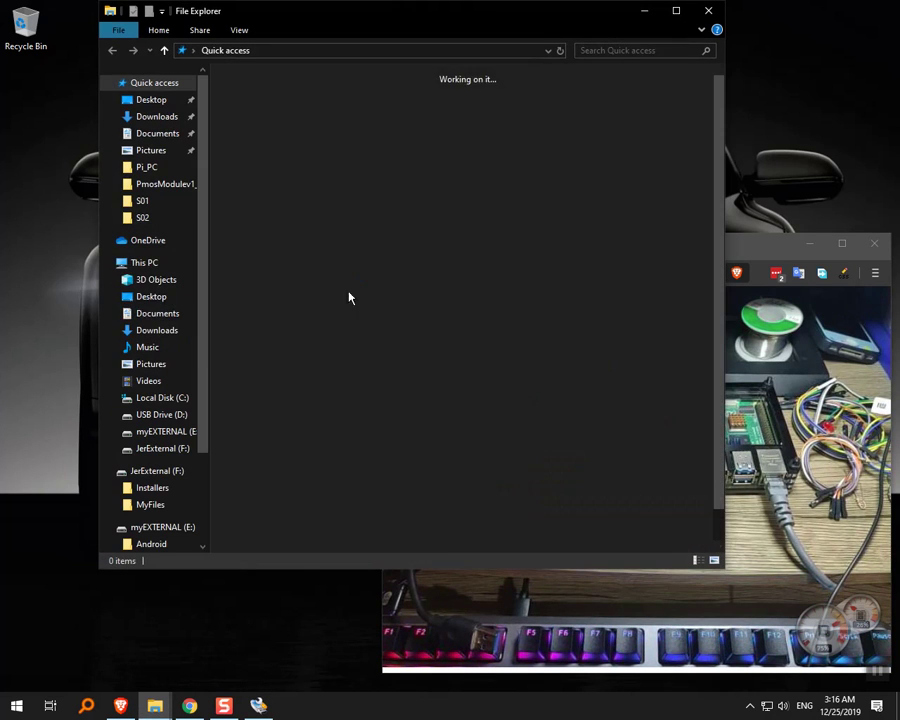
{"action": "left_click", "coordinate": [145, 262]}
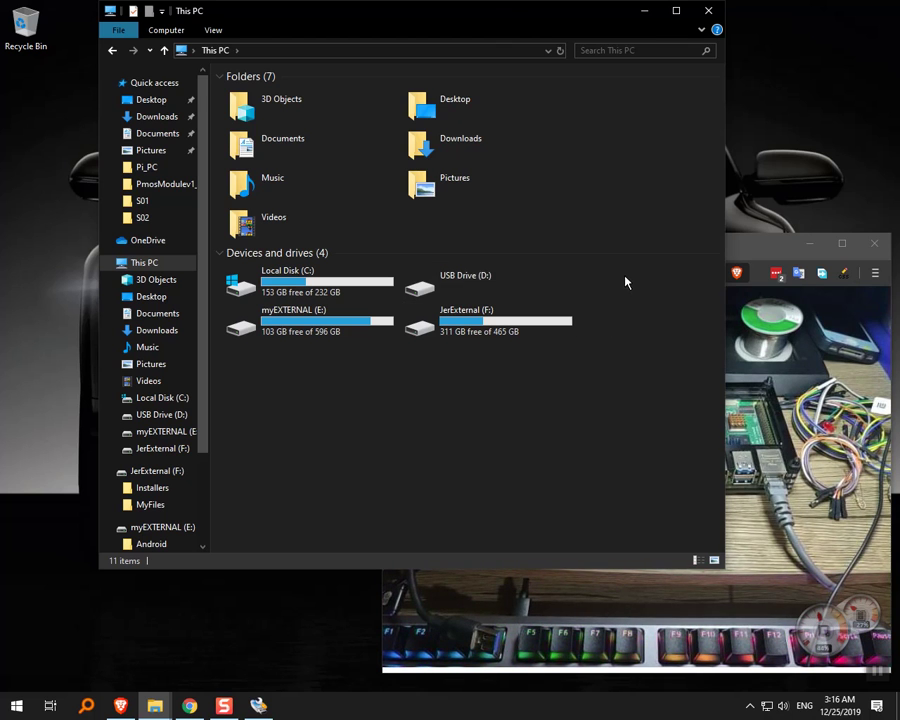
{"action": "left_click", "coordinate": [498, 276]}
{"action": "left_click", "coordinate": [640, 295]}
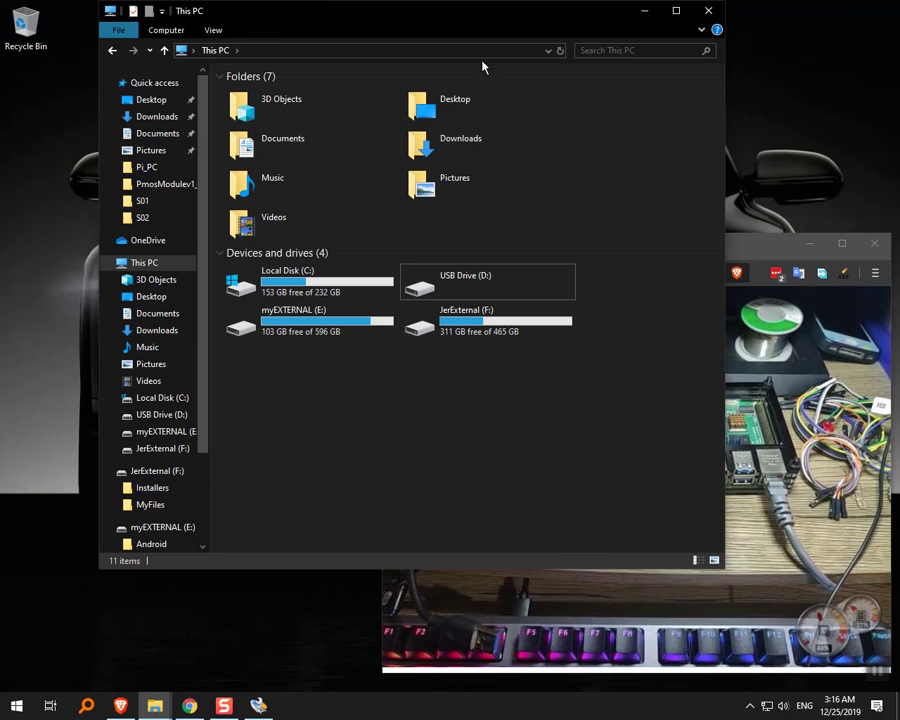
{"action": "left_click_drag", "start_coordinate": [474, 36], "coordinate": [439, 96]}
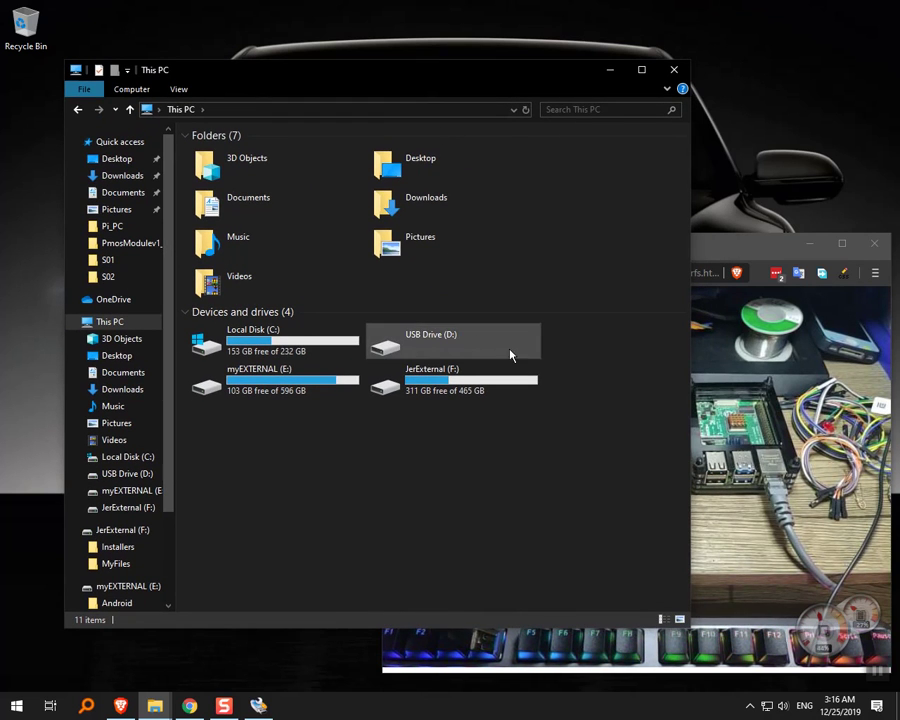
{"action": "left_click_drag", "start_coordinate": [540, 76], "coordinate": [479, 89]}
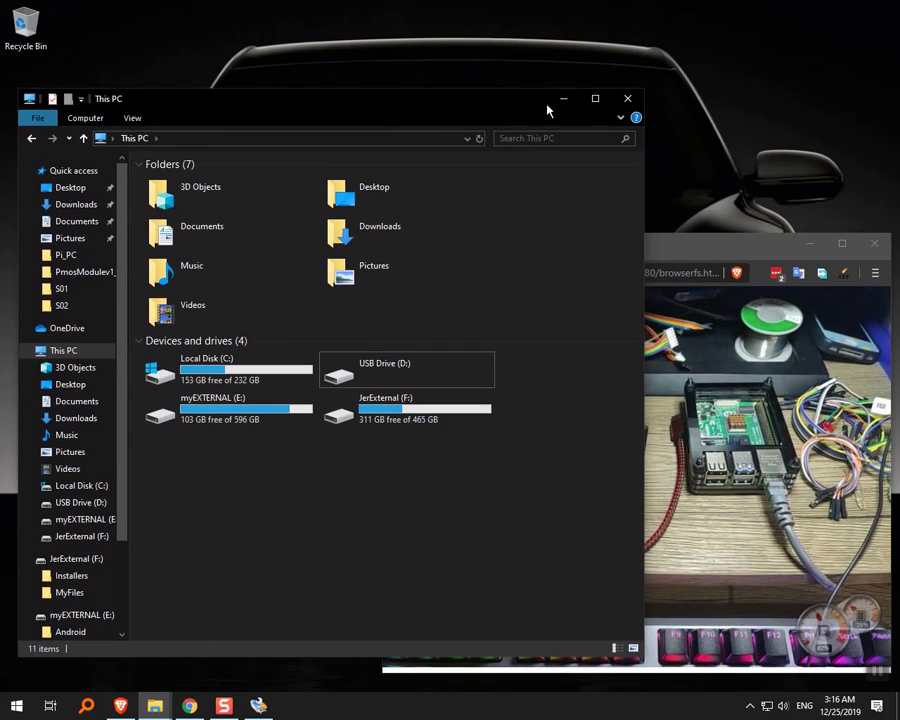
{"action": "left_click", "coordinate": [560, 99]}
Load C:/Files/Pi_PC/PisoFi_Rpi_v3.5.3_released.img as Disk Imager's image file.
{"action": "left_click_drag", "start_coordinate": [372, 234], "coordinate": [229, 324]}
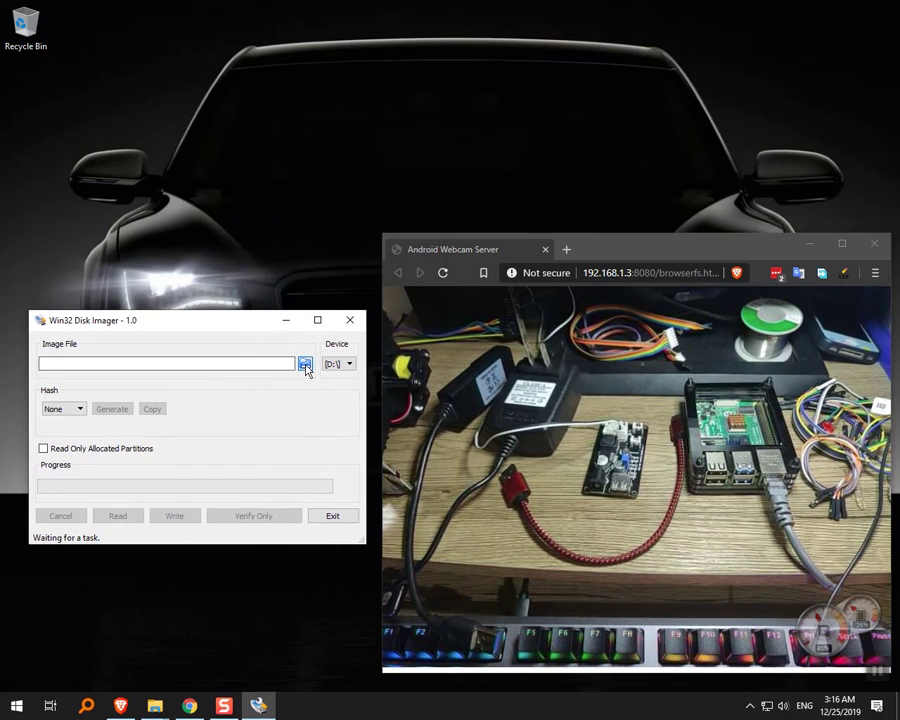
{"action": "left_click", "coordinate": [305, 365]}
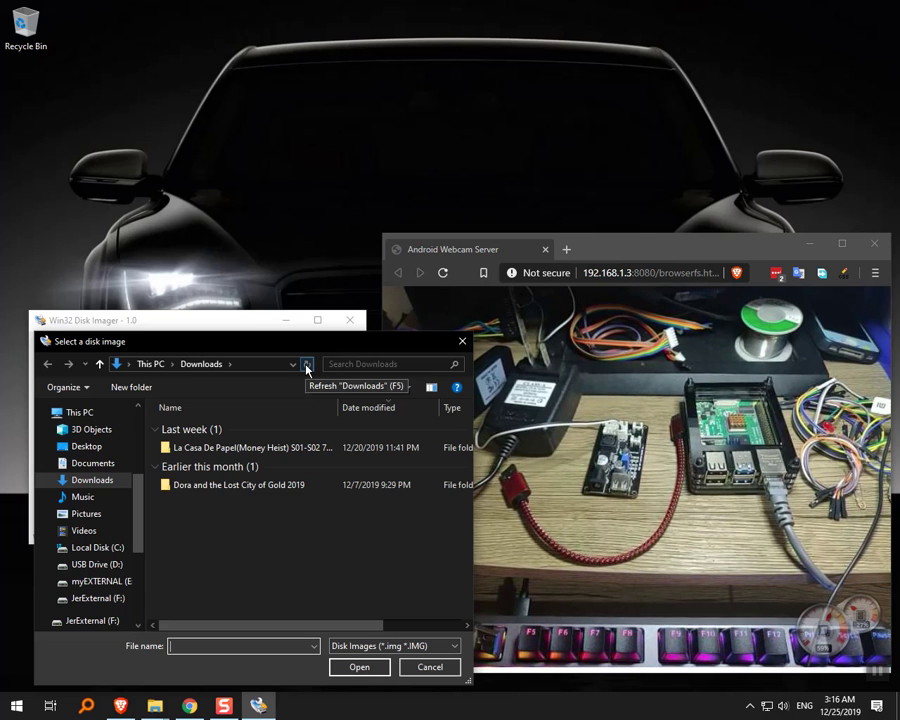
{"action": "scroll", "coordinate": [70, 520], "scroll_direction": "up", "scroll_amount": 1}
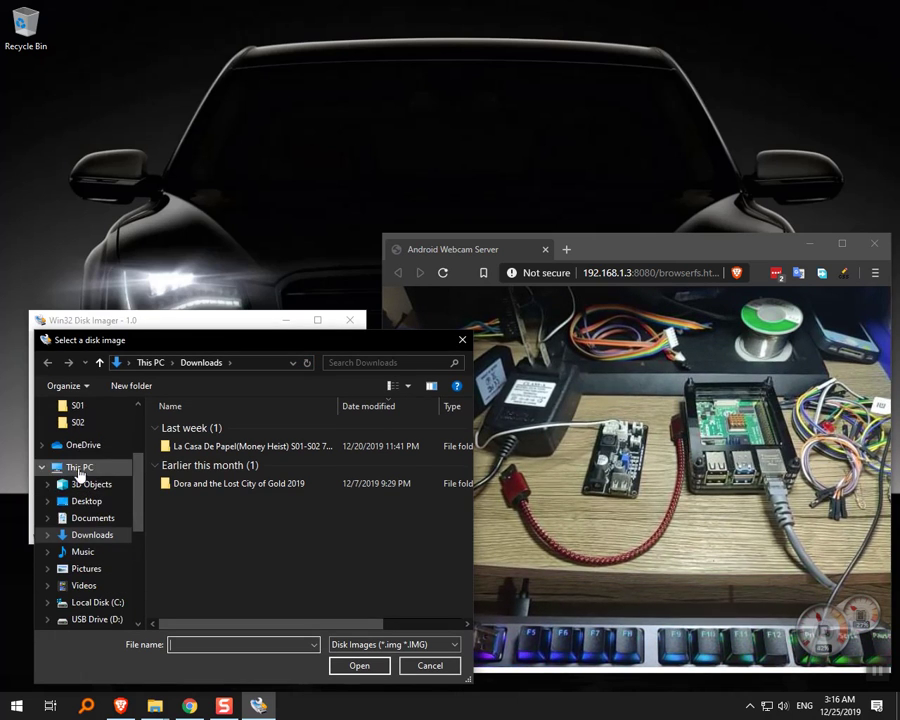
{"action": "scroll", "coordinate": [80, 475], "scroll_direction": "up", "scroll_amount": 1}
{"action": "left_click", "coordinate": [72, 406]}
{"action": "left_click", "coordinate": [82, 424]}
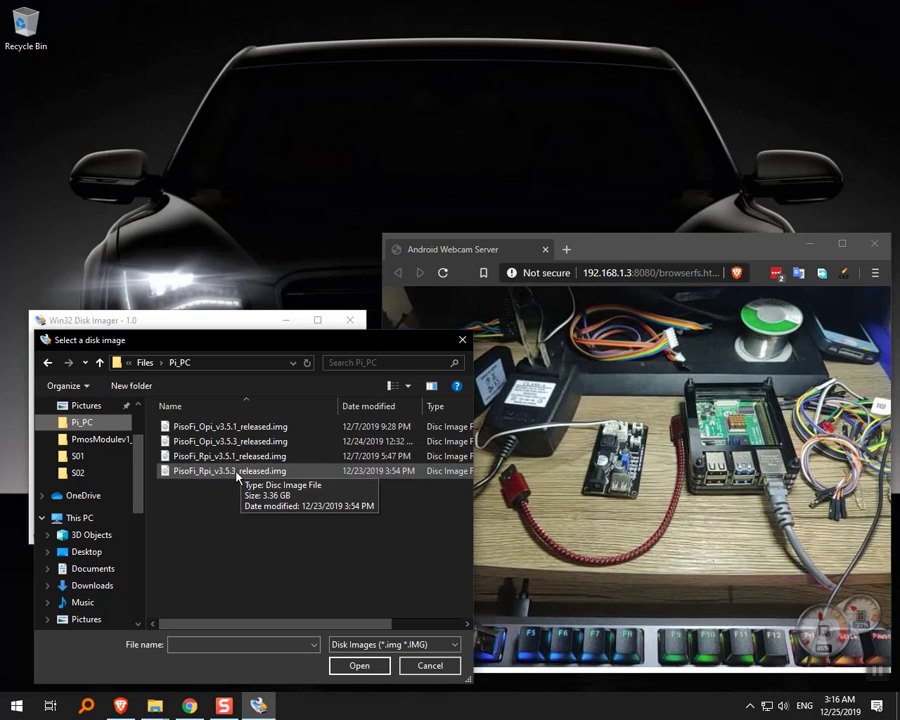
{"action": "double_click", "coordinate": [237, 470]}
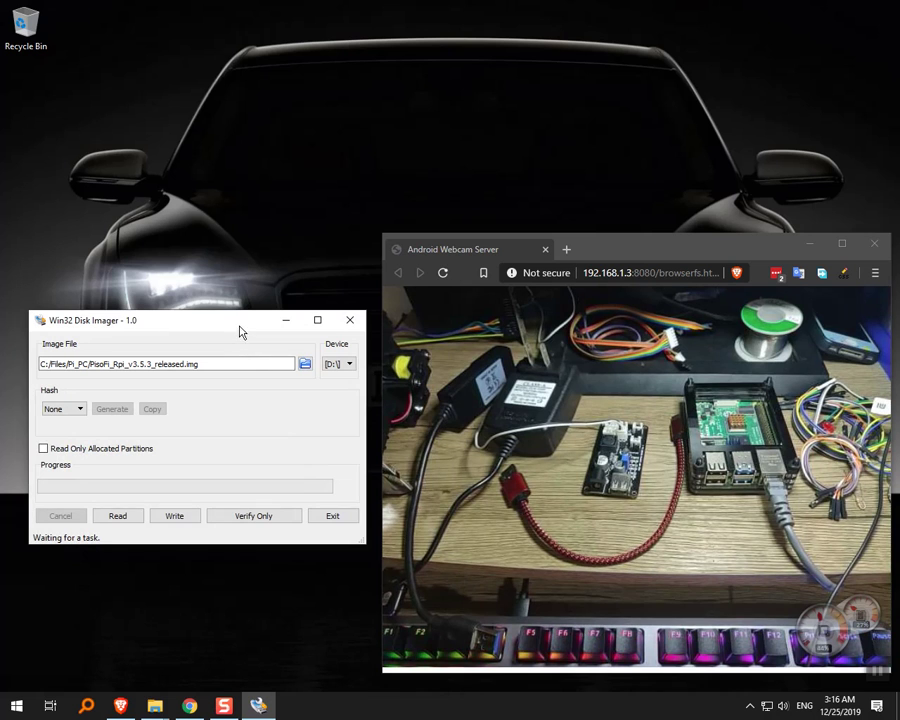
Start writing the PisoFi image to D:\, leaving the Confirm overwrite warning open.
{"action": "left_click_drag", "start_coordinate": [240, 328], "coordinate": [229, 316]}
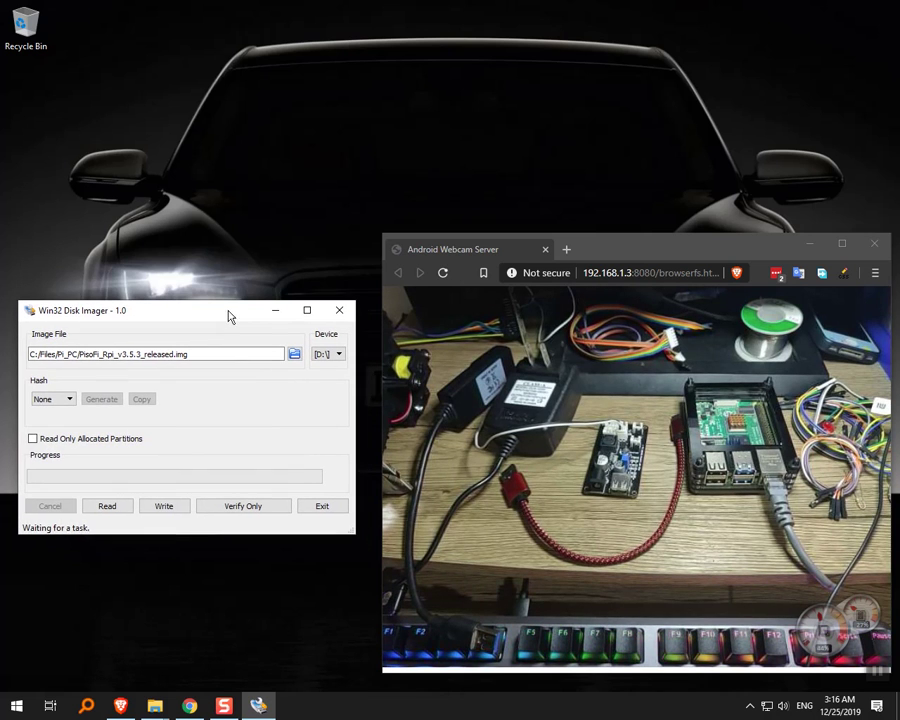
{"action": "left_click", "coordinate": [164, 507]}
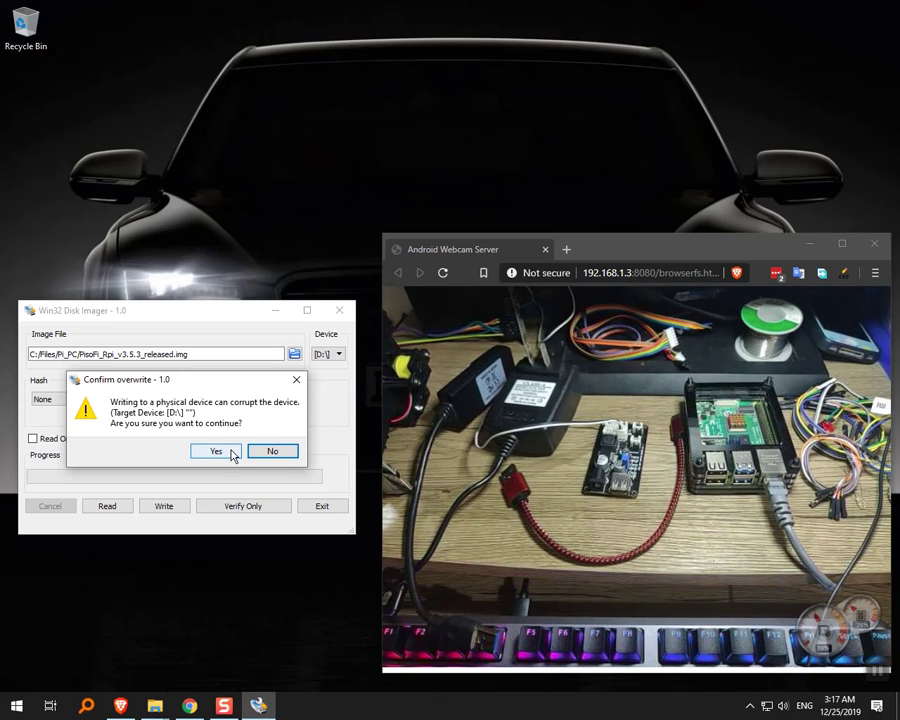
{"action": "left_click", "coordinate": [19, 708]}
Open Disk Management and inspect the partition on the 14.84 GB removable Disk 1.
{"action": "right_click", "coordinate": [19, 708]}
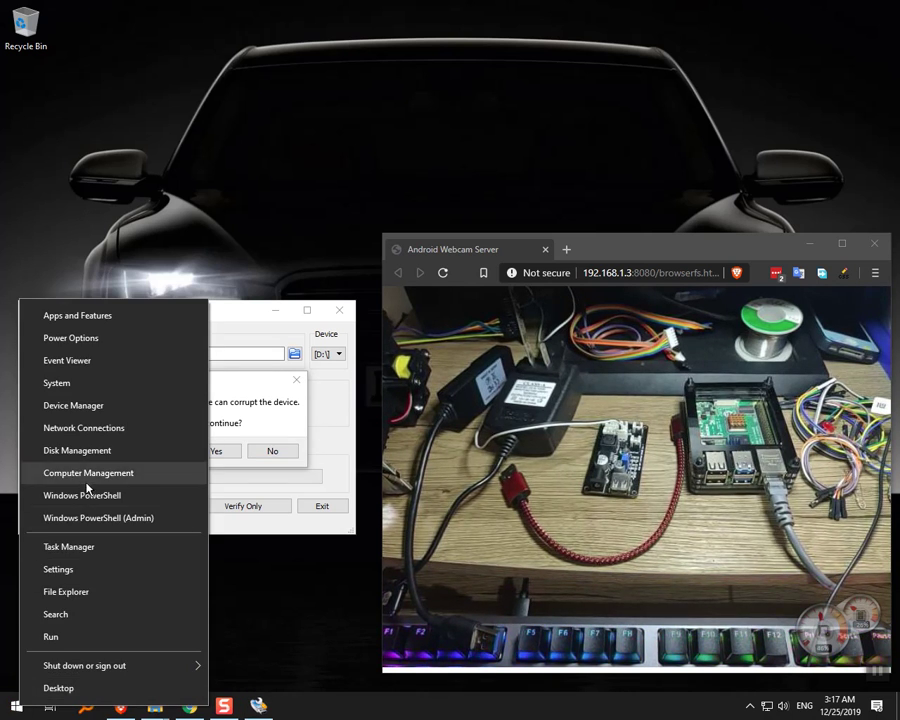
{"action": "left_click", "coordinate": [95, 452]}
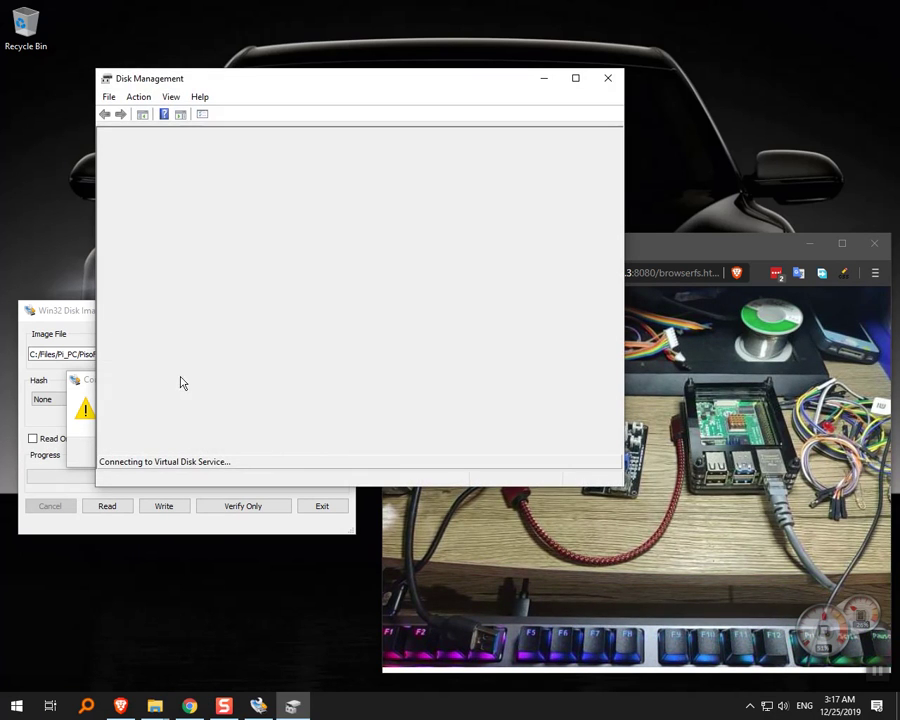
{"action": "left_click_drag", "start_coordinate": [333, 82], "coordinate": [324, 113]}
{"action": "left_click", "coordinate": [168, 447]}
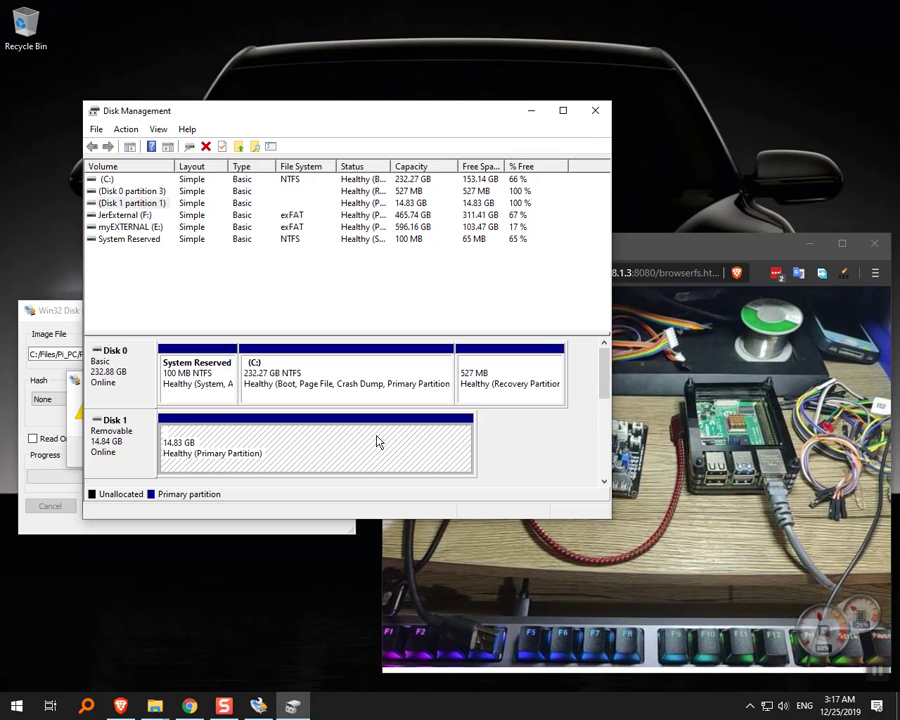
{"action": "right_click", "coordinate": [275, 447]}
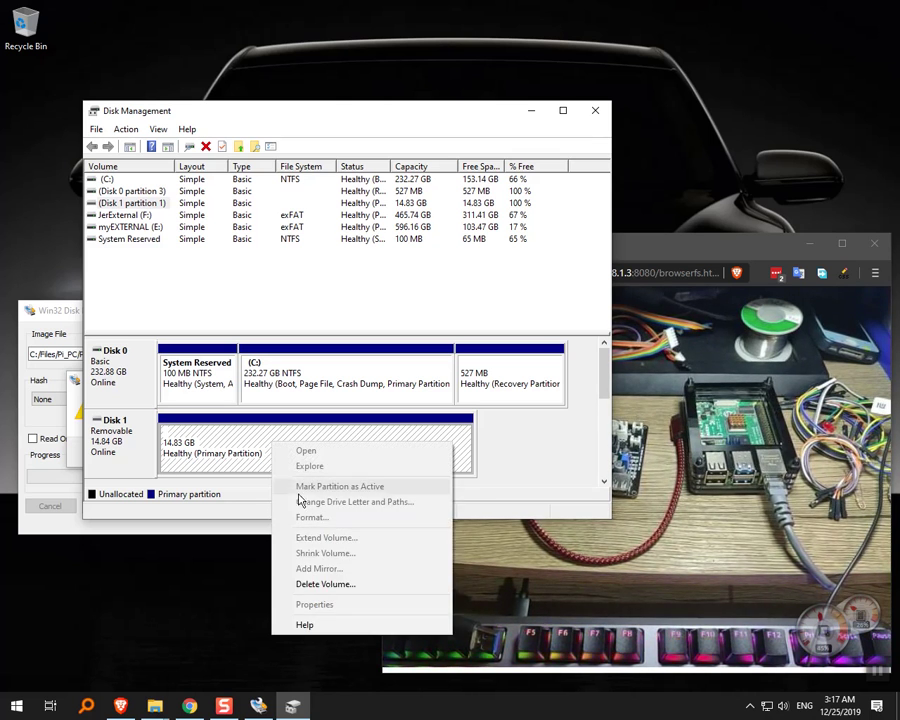
{"action": "left_click", "coordinate": [235, 444]}
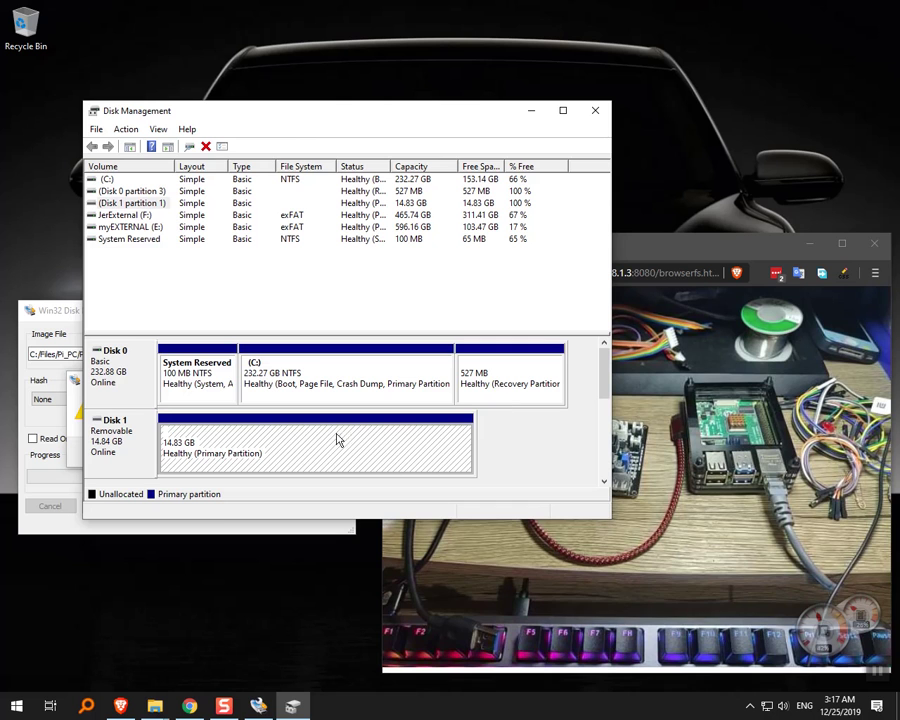
Close Disk Management and confirm overwriting drive D: to start writing the PisoFi image.
{"action": "left_click", "coordinate": [78, 425]}
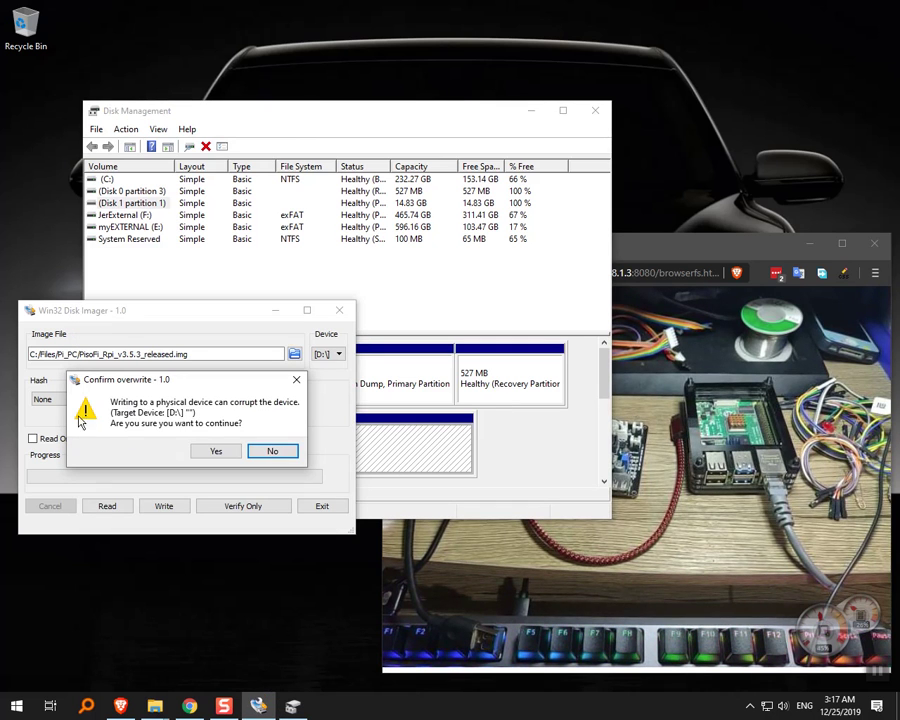
{"action": "left_click", "coordinate": [410, 436]}
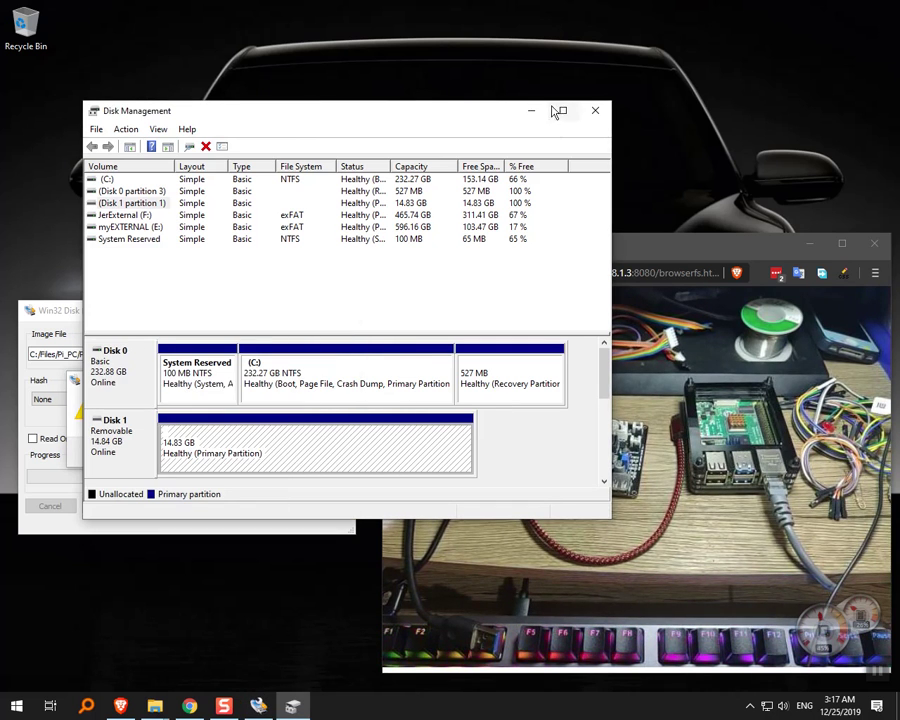
{"action": "left_click", "coordinate": [543, 113]}
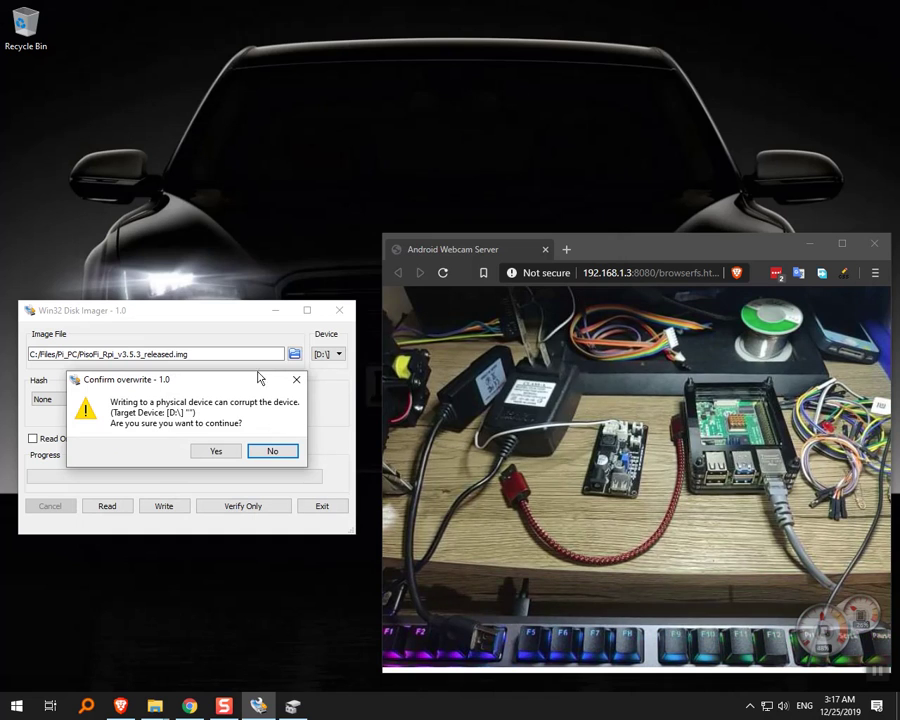
{"action": "key", "text": "alt+Tab"}
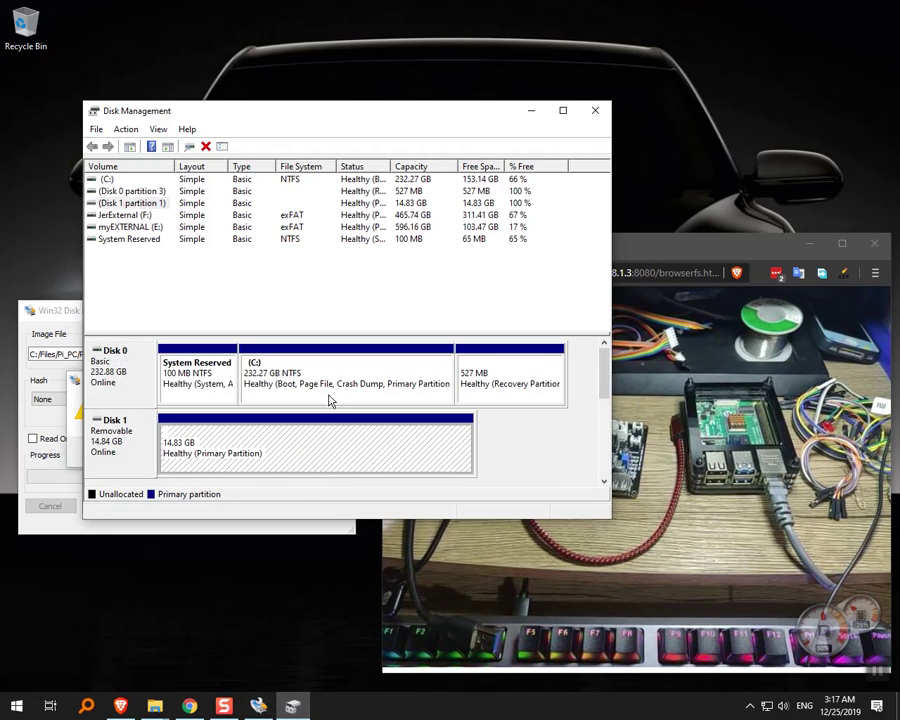
{"action": "left_click", "coordinate": [594, 111]}
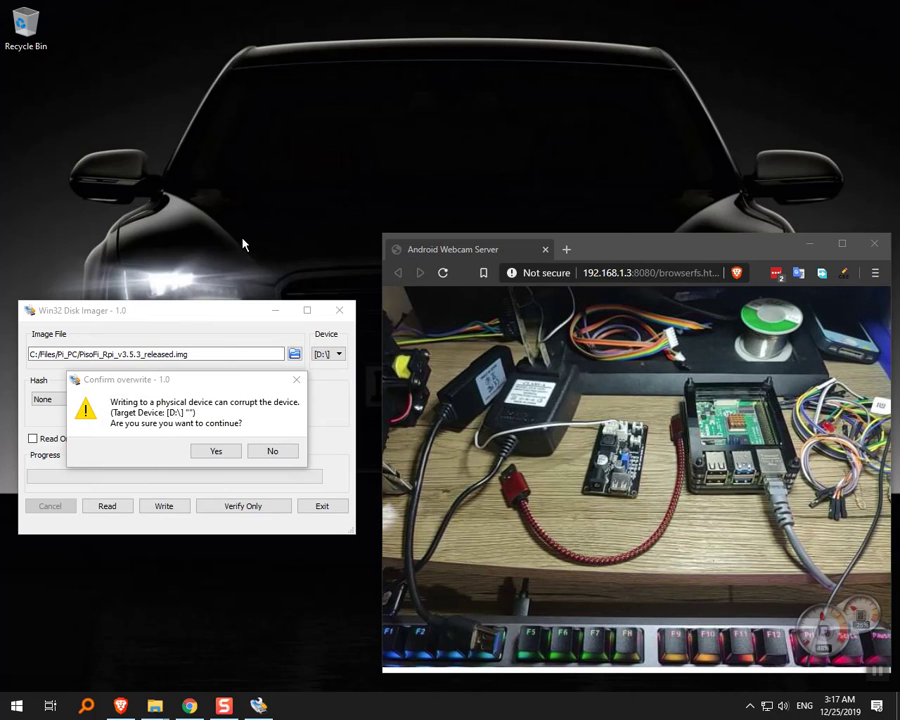
{"action": "left_click", "coordinate": [216, 452]}
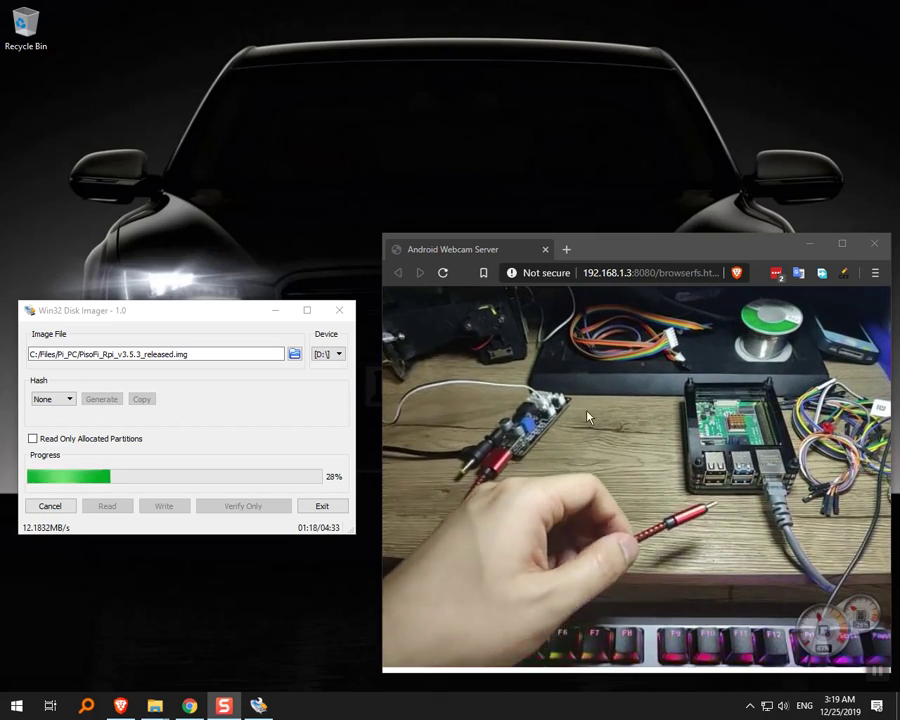
Move the webcam window to the top of the screen while the image write progresses.
{"action": "left_click_drag", "start_coordinate": [755, 254], "coordinate": [734, 38]}
Shift the Disk Imager window up-left and nudge the webcam window slightly down-left.
{"action": "left_click_drag", "start_coordinate": [193, 311], "coordinate": [174, 198]}
{"action": "left_click_drag", "start_coordinate": [606, 38], "coordinate": [602, 44]}
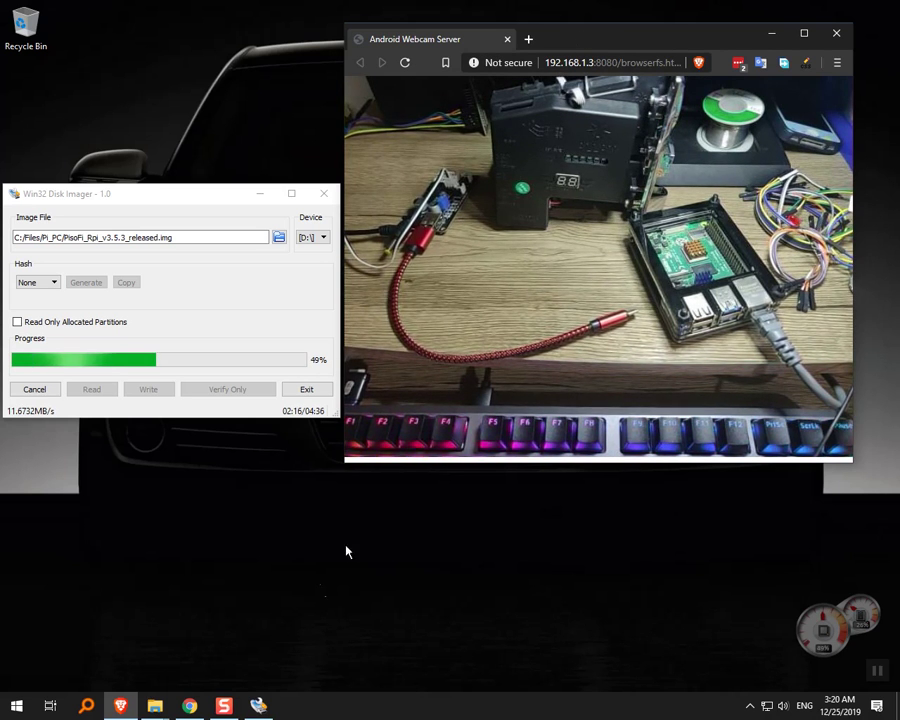
Maximize Drive, open PisoFi.pdf from the Diagrams folder and zoom it to 150%.
{"action": "left_click", "coordinate": [189, 705]}
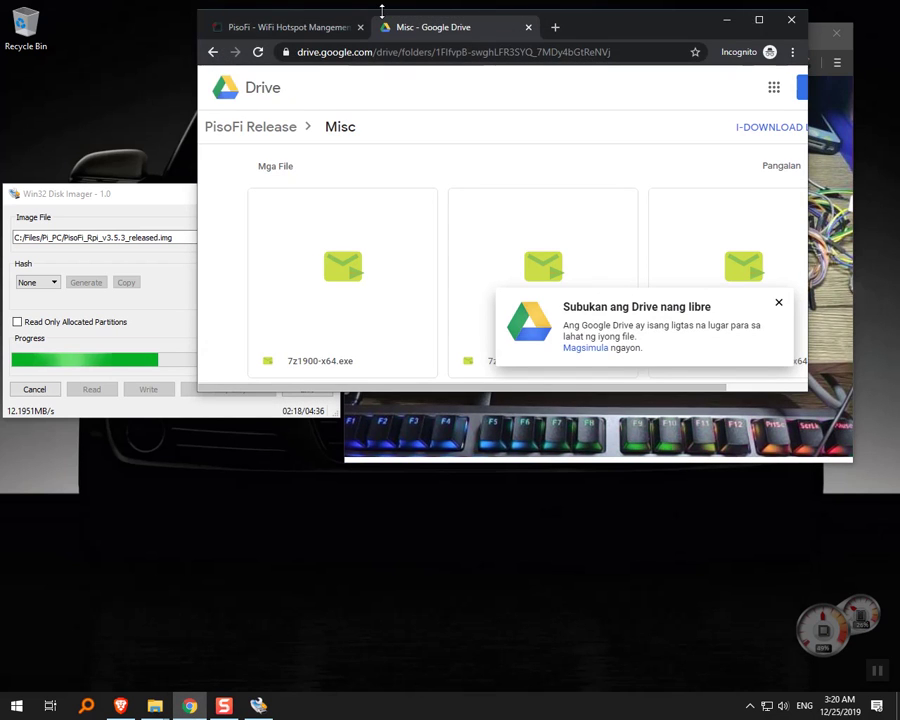
{"action": "double_click", "coordinate": [624, 28]}
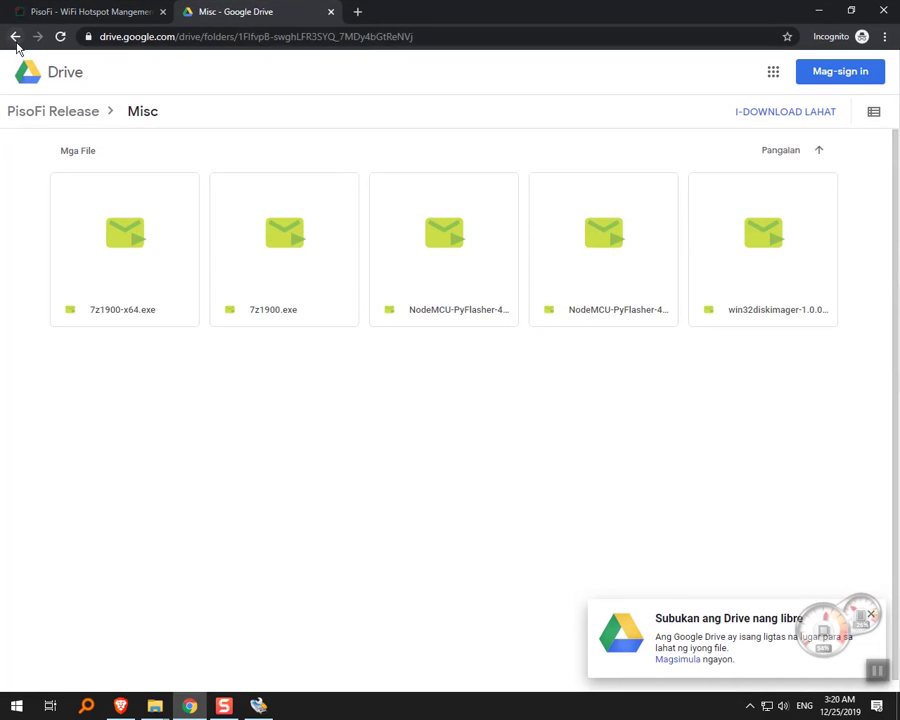
{"action": "left_click", "coordinate": [15, 37]}
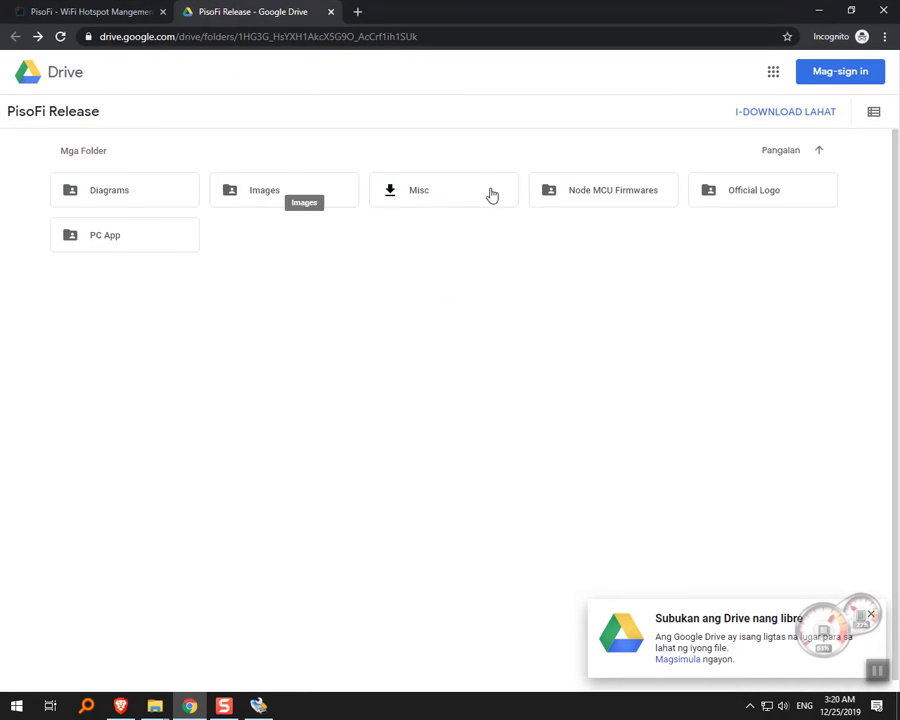
{"action": "double_click", "coordinate": [132, 199]}
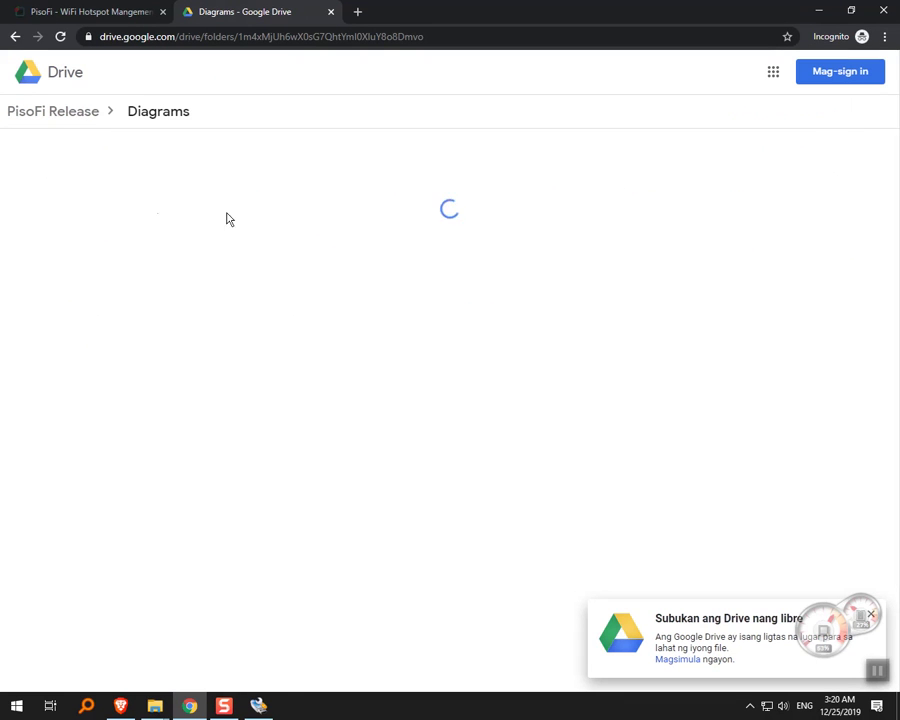
{"action": "double_click", "coordinate": [624, 259]}
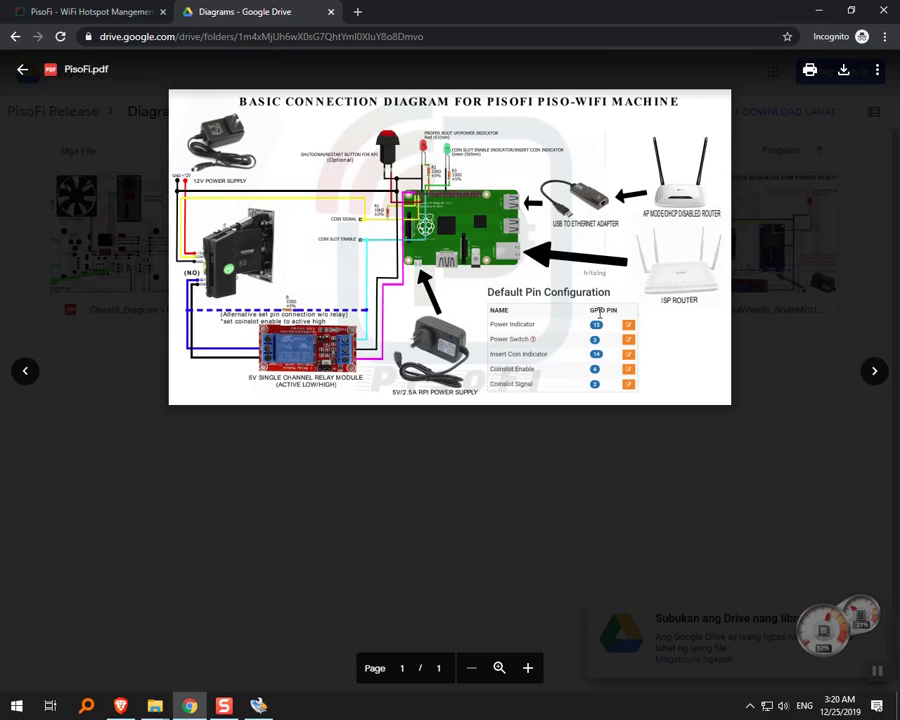
{"action": "key", "text": "ctrl+plus"}
{"action": "key", "text": "ctrl+plus"}
{"action": "key", "text": "ctrl+plus"}
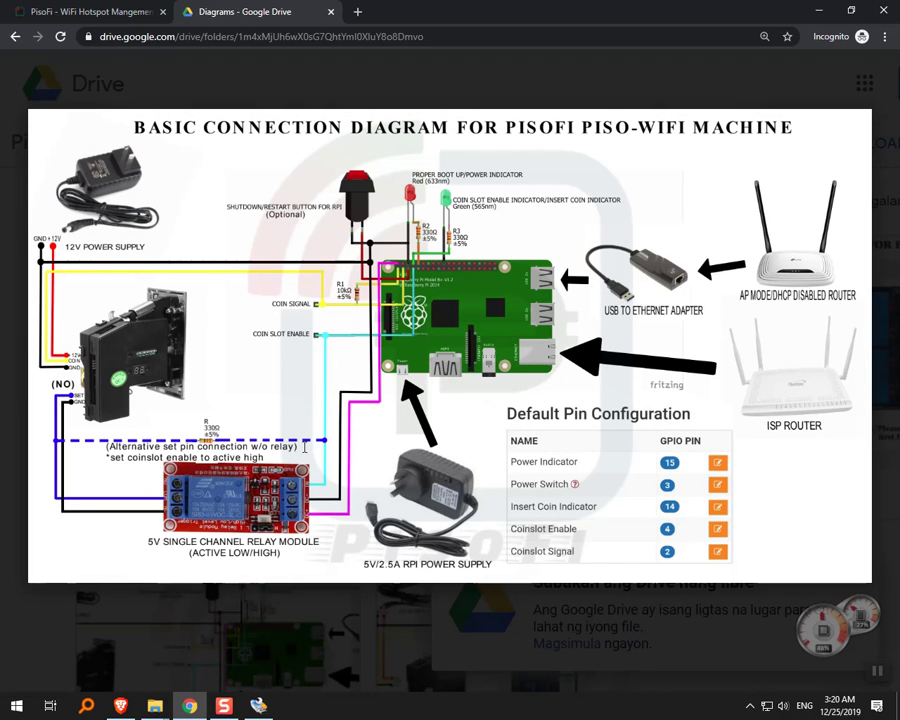
Review the PisoFi wiring diagram, then bring the Android Webcam Server feed in front.
{"action": "mouse_move", "coordinate": [52, 311]}
{"action": "mouse_move", "coordinate": [90, 441]}
{"action": "mouse_move", "coordinate": [140, 288]}
{"action": "key", "text": "alt+Tab"}
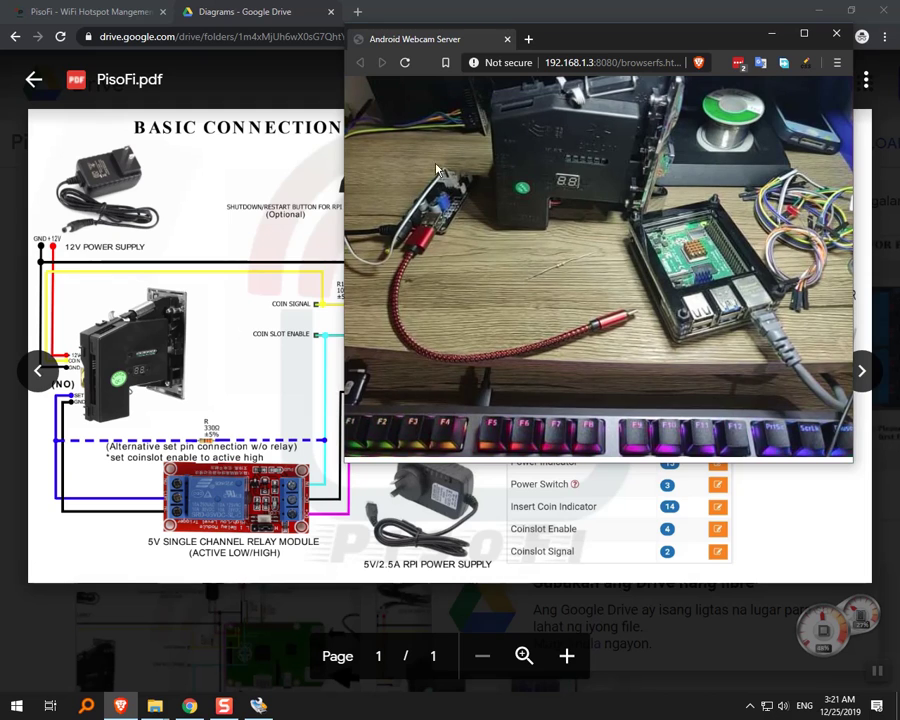
Check Disk Imager's progress, hide the webcam feed, then return to find Write Successful.
{"action": "left_click_drag", "start_coordinate": [600, 49], "coordinate": [621, 136]}
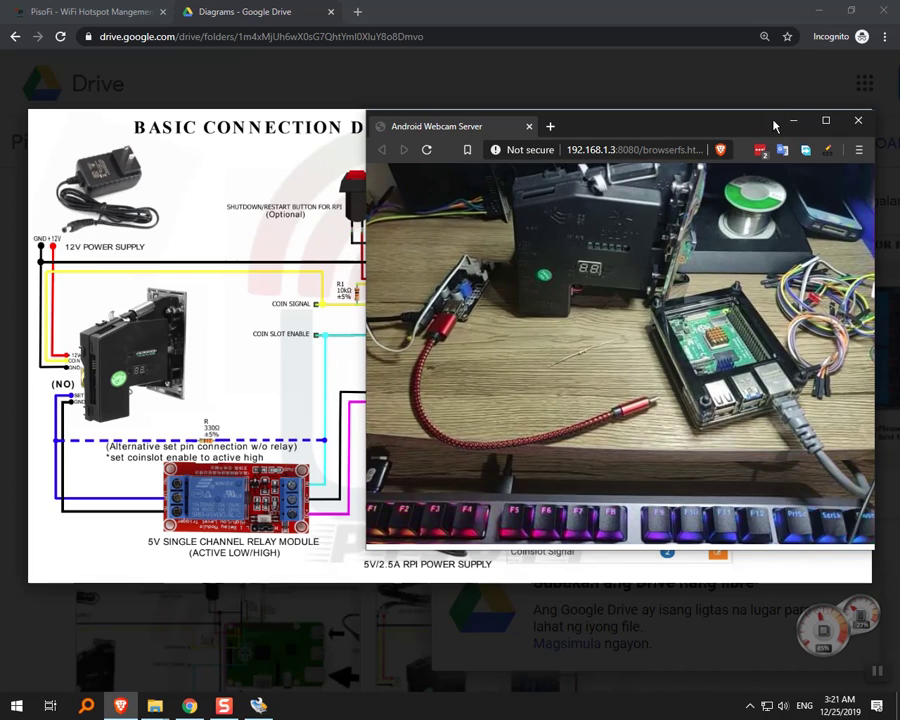
{"action": "left_click", "coordinate": [260, 706]}
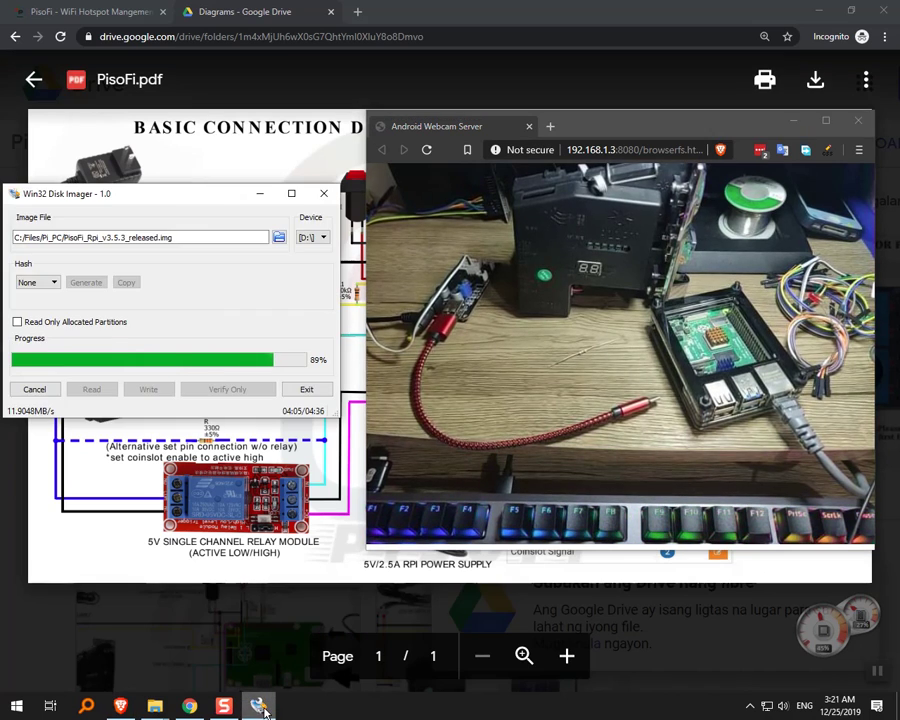
{"action": "left_click", "coordinate": [260, 706]}
{"action": "left_click", "coordinate": [793, 120]}
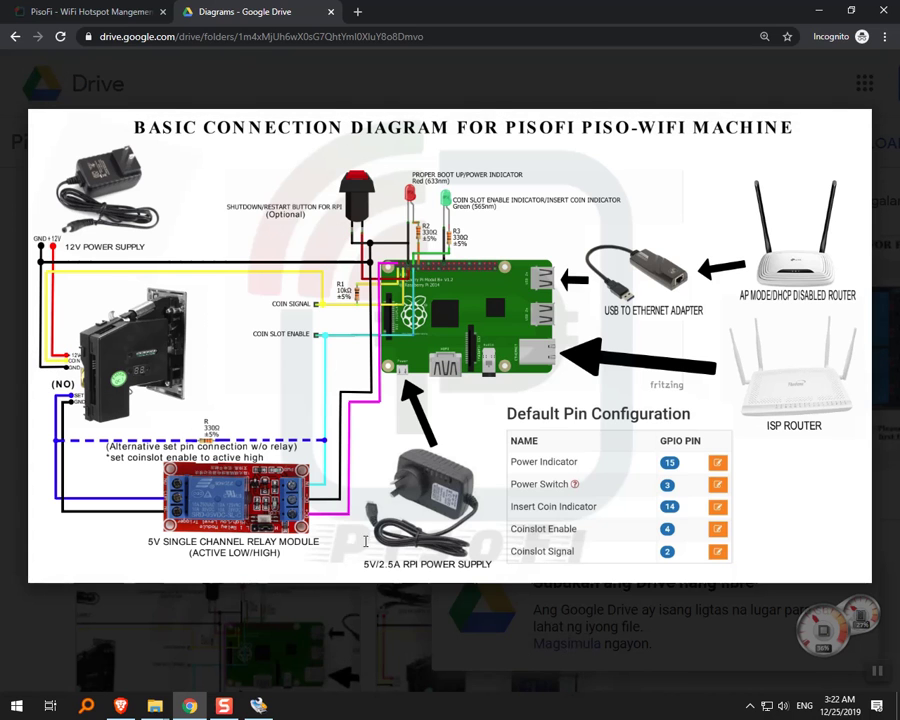
{"action": "left_click", "coordinate": [121, 706]}
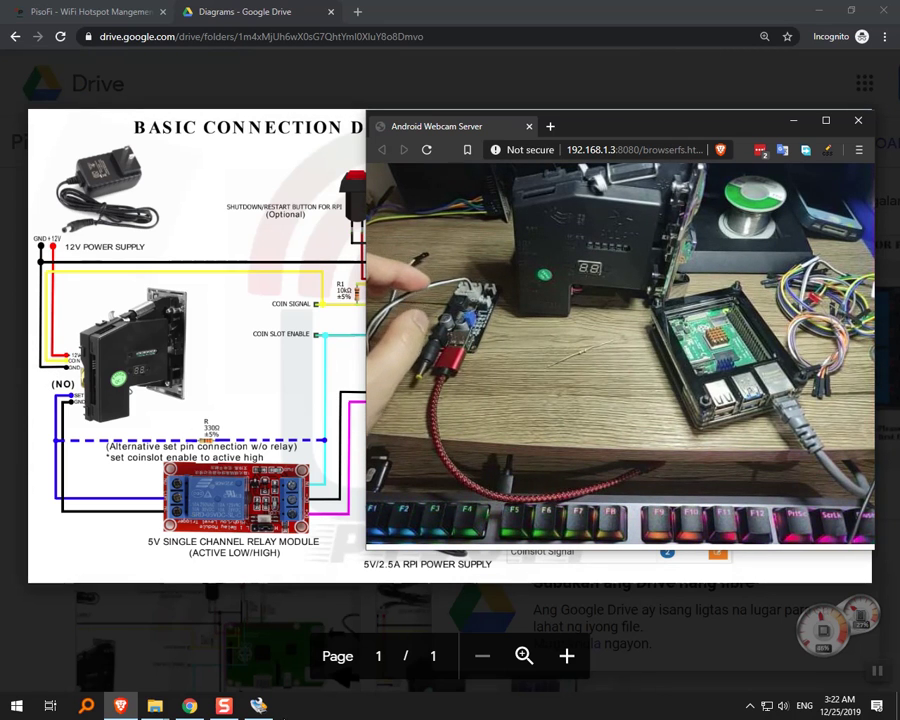
{"action": "left_click", "coordinate": [270, 708]}
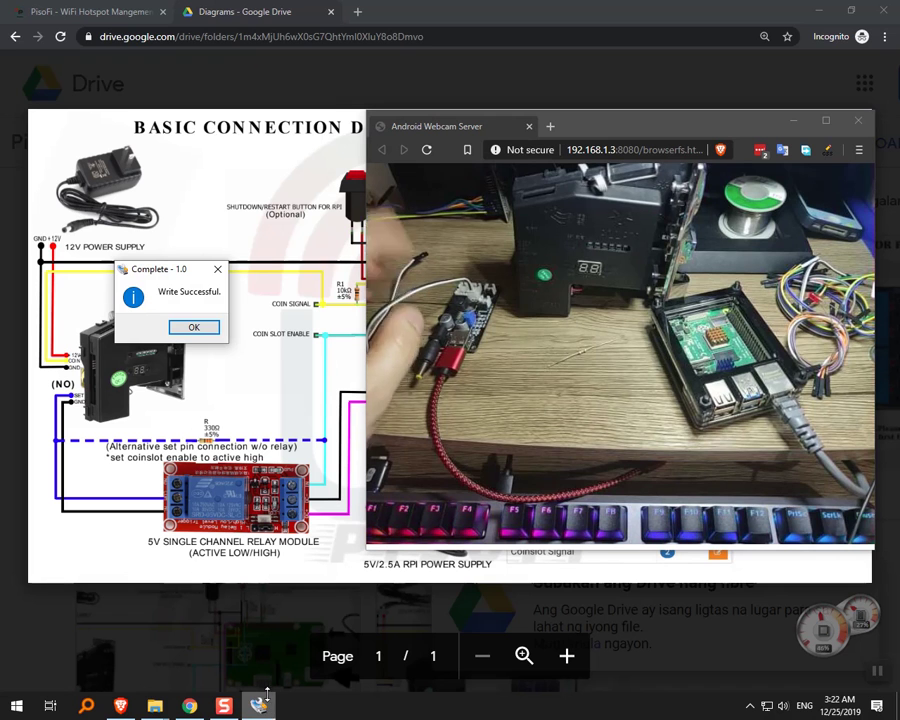
Acknowledge Write Successful and minimize the webcam and Chrome windows to reveal the desktop.
{"action": "left_click", "coordinate": [197, 329]}
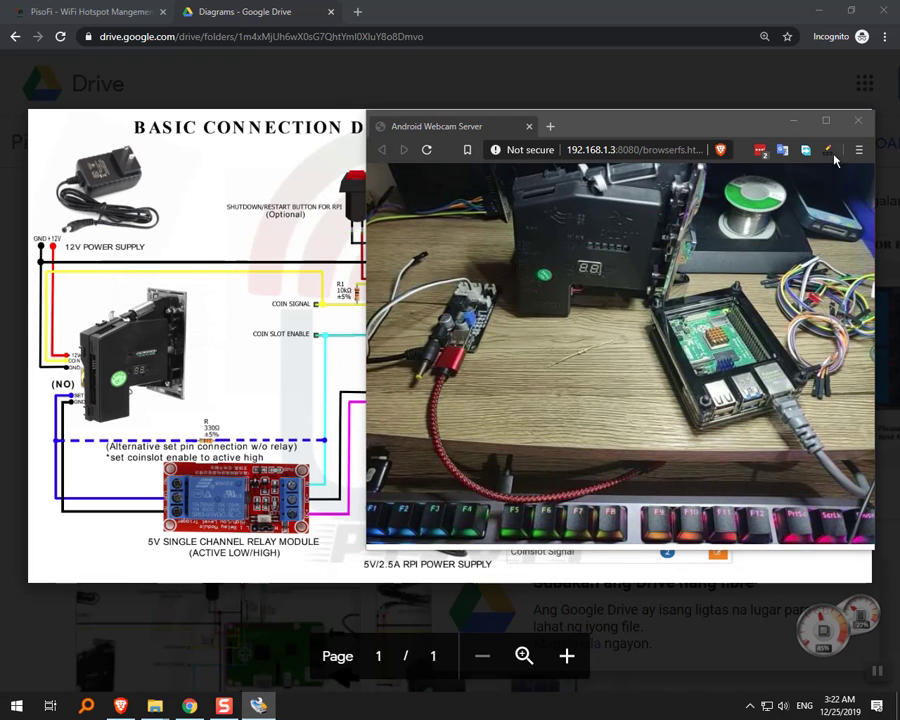
{"action": "left_click", "coordinate": [793, 122]}
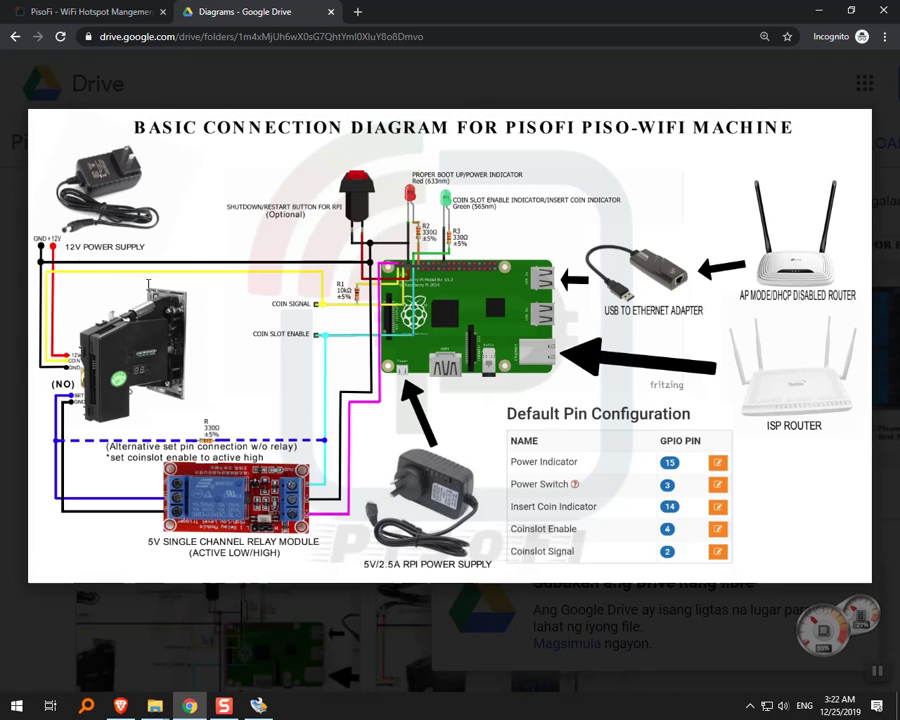
{"action": "mouse_move", "coordinate": [96, 392]}
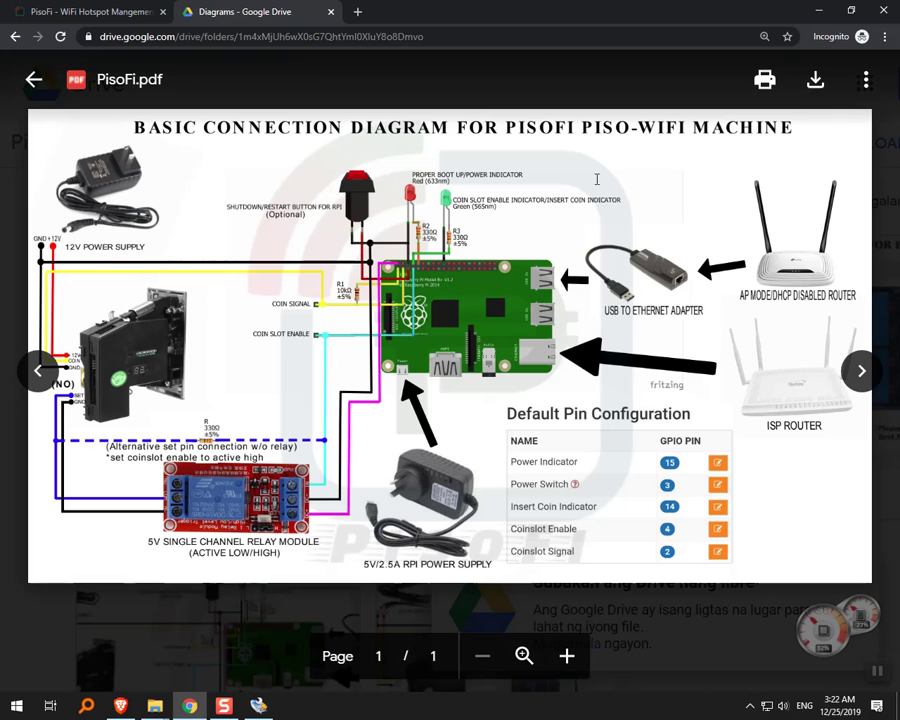
{"action": "left_click", "coordinate": [824, 16]}
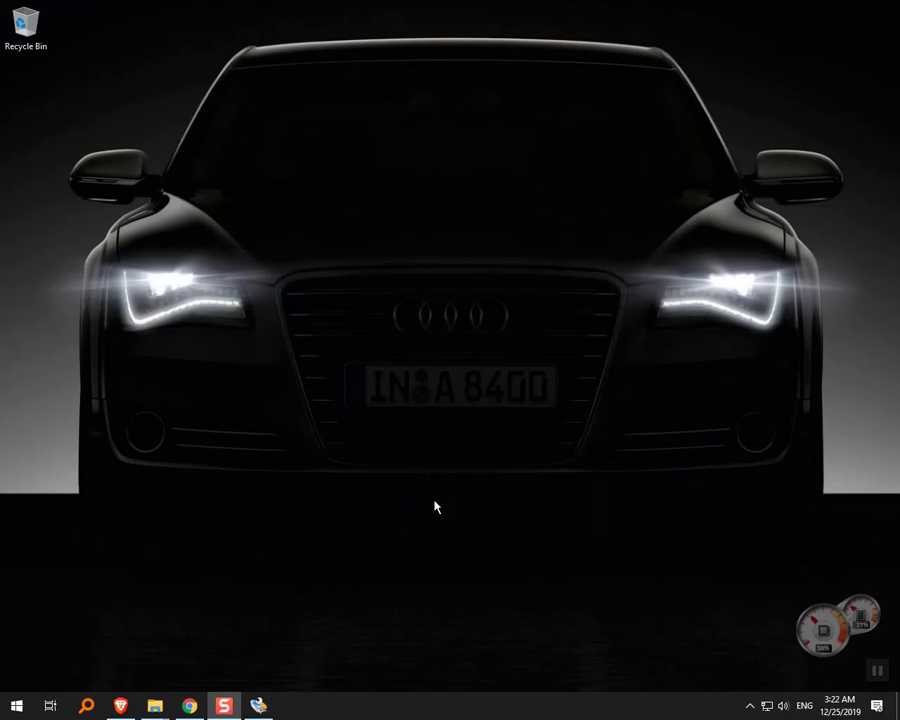
{"action": "left_click", "coordinate": [87, 705]}
{"action": "left_click", "coordinate": [121, 705]}
{"action": "left_click", "coordinate": [457, 98]}
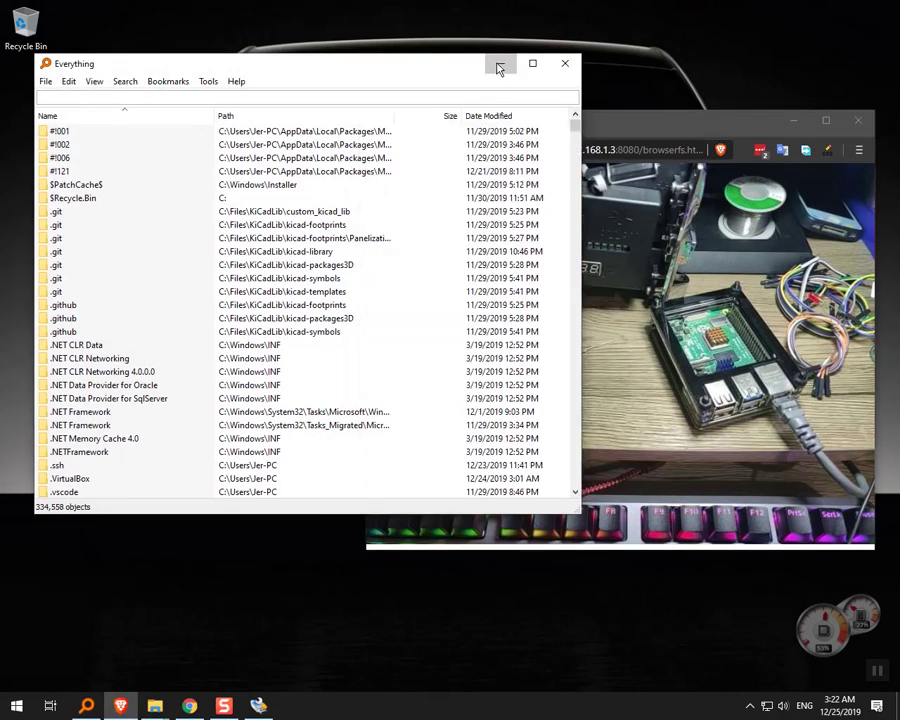
{"action": "left_click", "coordinate": [499, 63]}
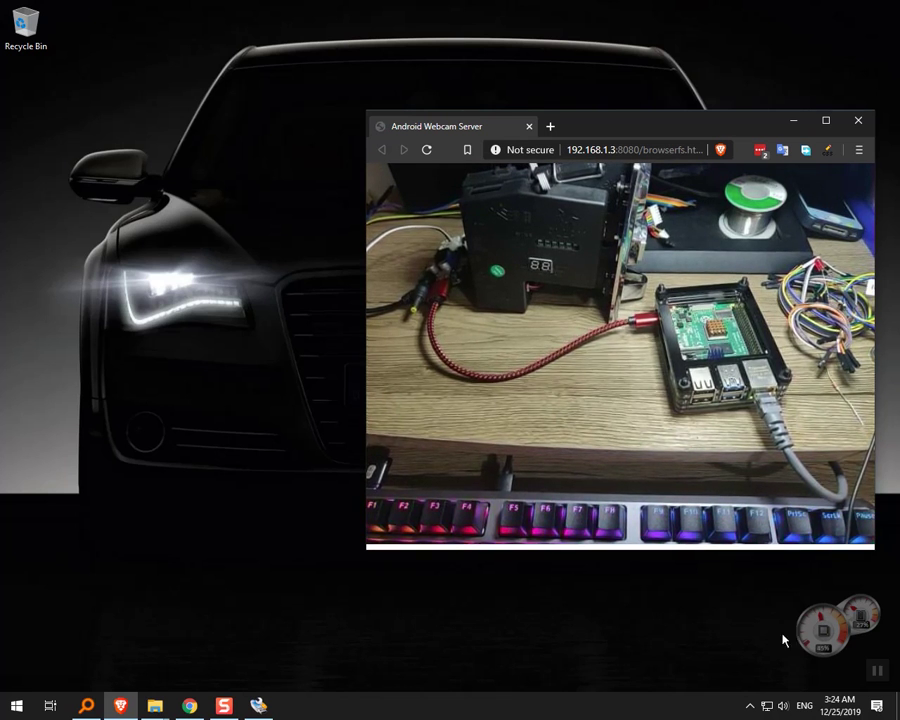
{"action": "left_click", "coordinate": [767, 706]}
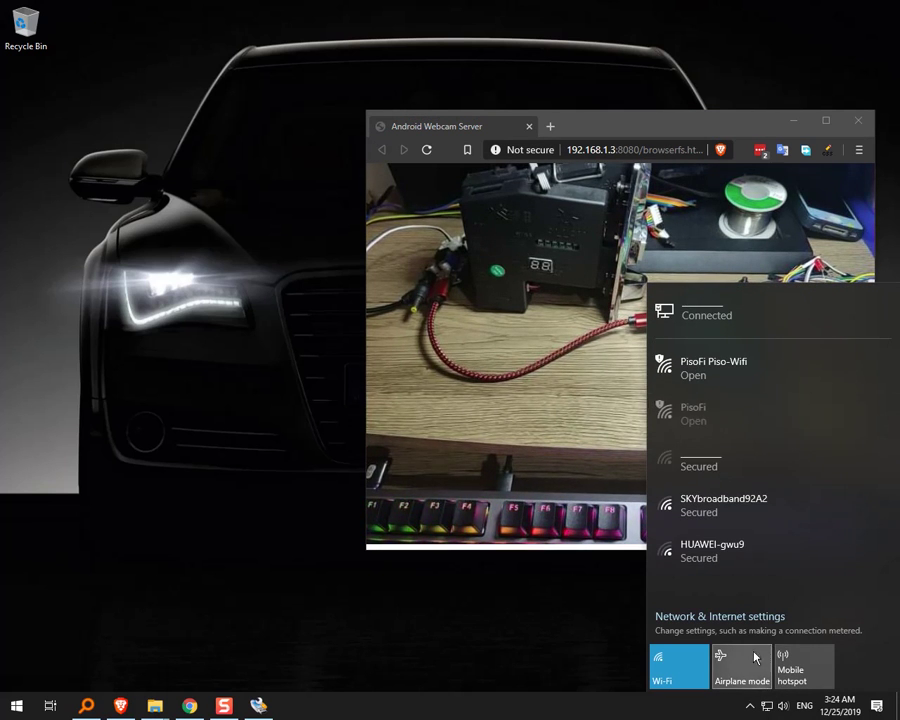
Move the webcam window left and connect the computer to the open PisoFi Wi-Fi network.
{"action": "left_click_drag", "start_coordinate": [696, 130], "coordinate": [360, 173]}
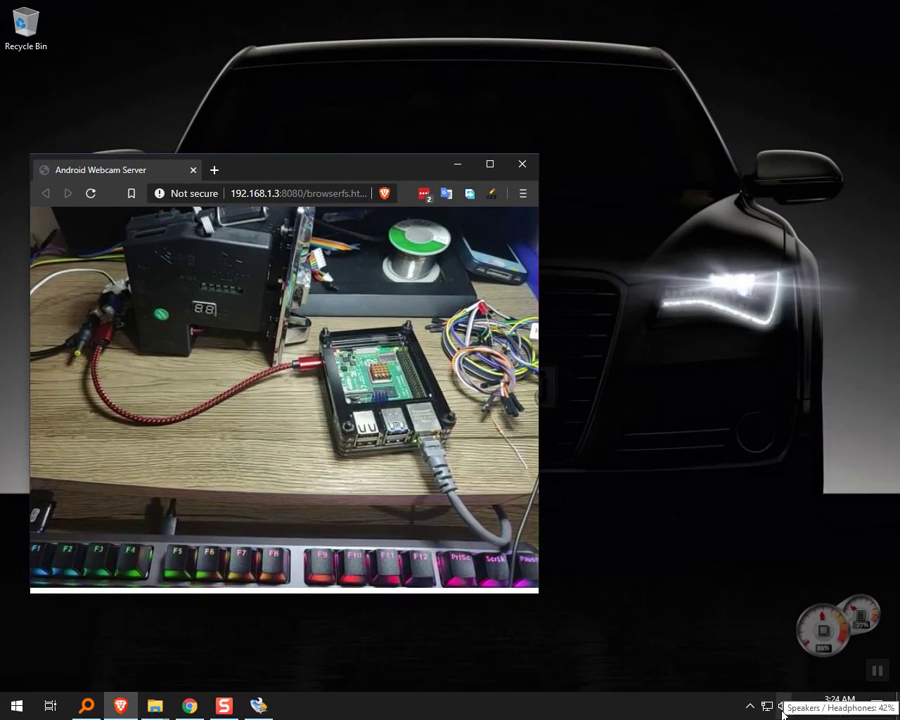
{"action": "left_click", "coordinate": [767, 705]}
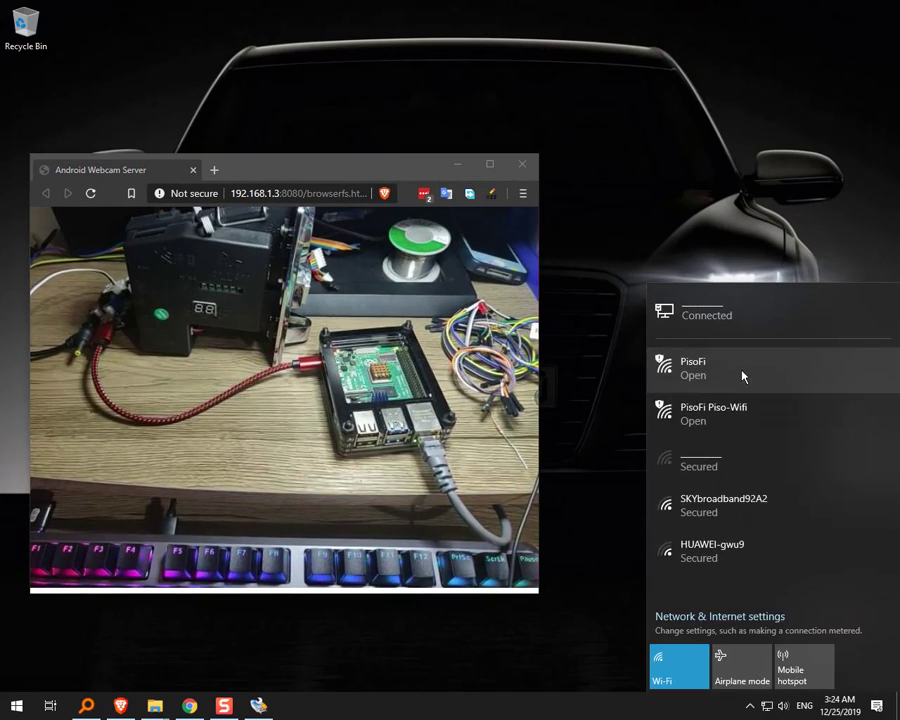
{"action": "left_click", "coordinate": [741, 372]}
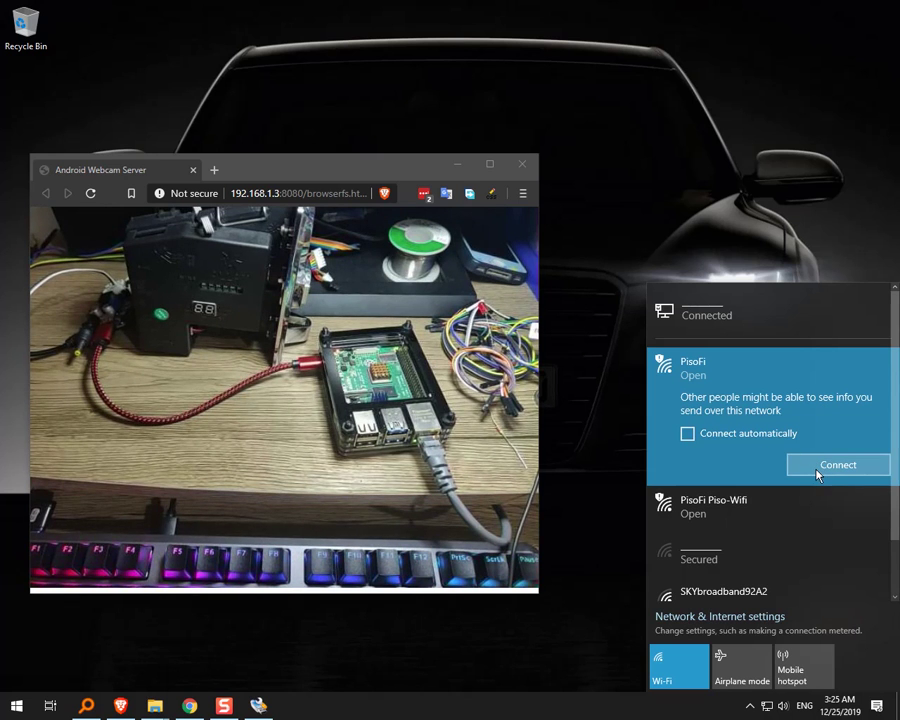
{"action": "left_click", "coordinate": [817, 474]}
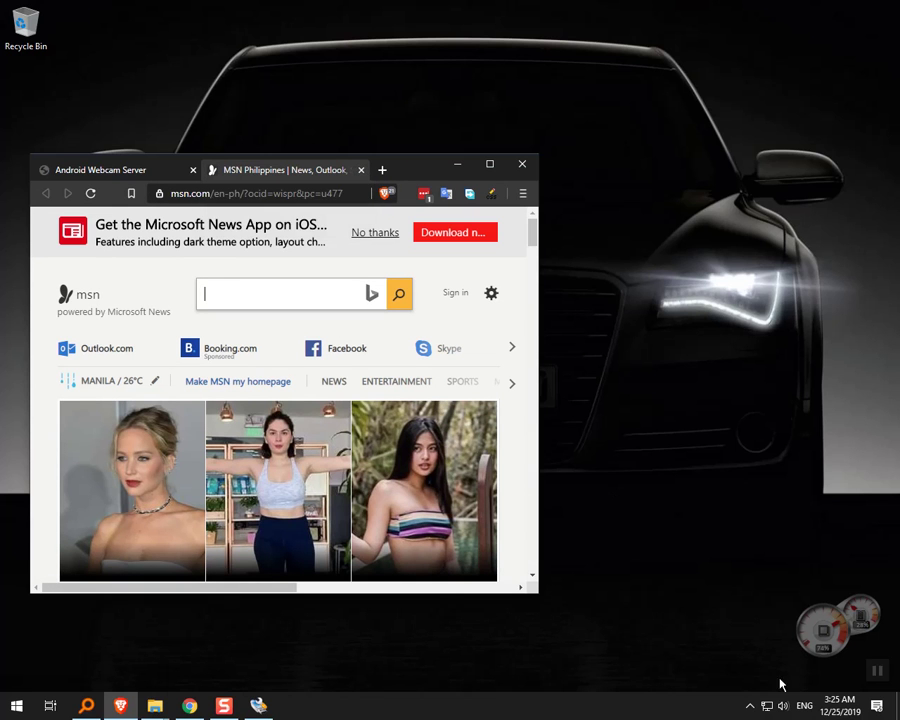
Close the MSN tab and load portal.pisofi.com in a new private browsing tab.
{"action": "left_click", "coordinate": [362, 172]}
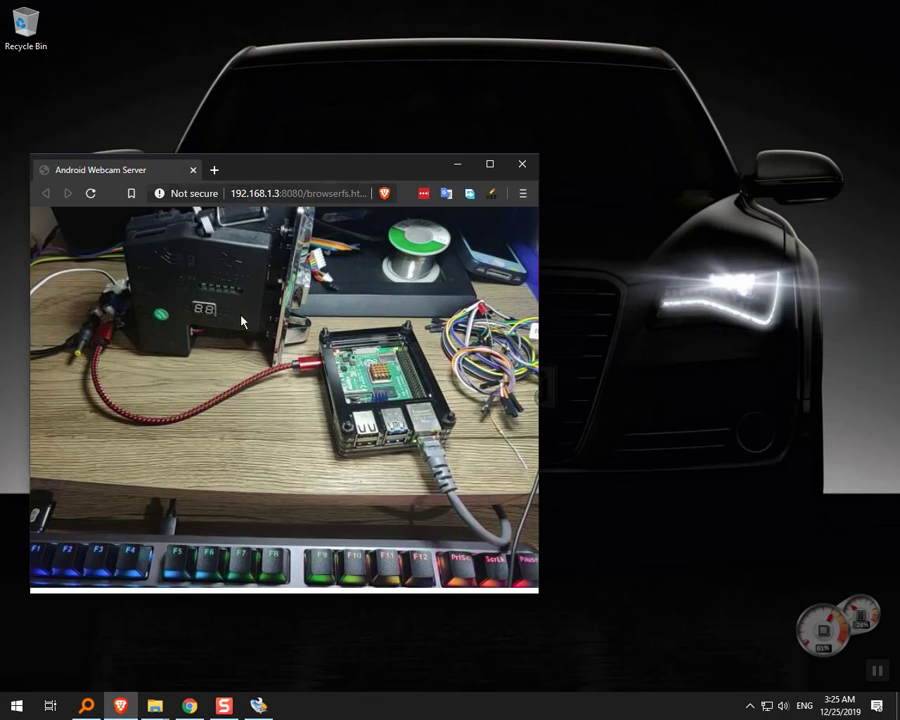
{"action": "left_click", "coordinate": [203, 712]}
{"action": "left_click", "coordinate": [360, 13]}
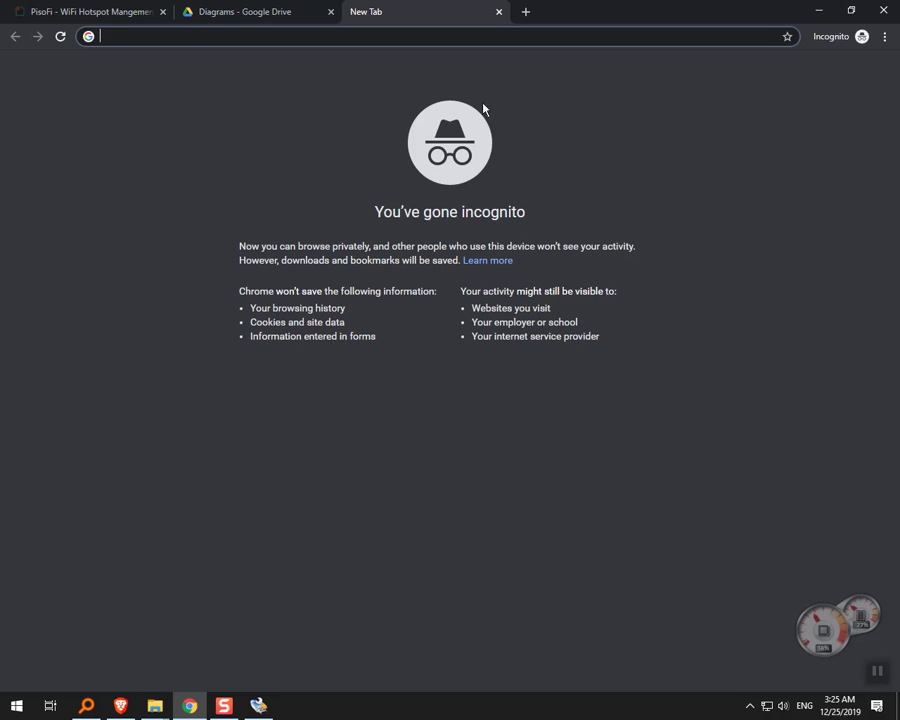
{"action": "type", "text": "p"}
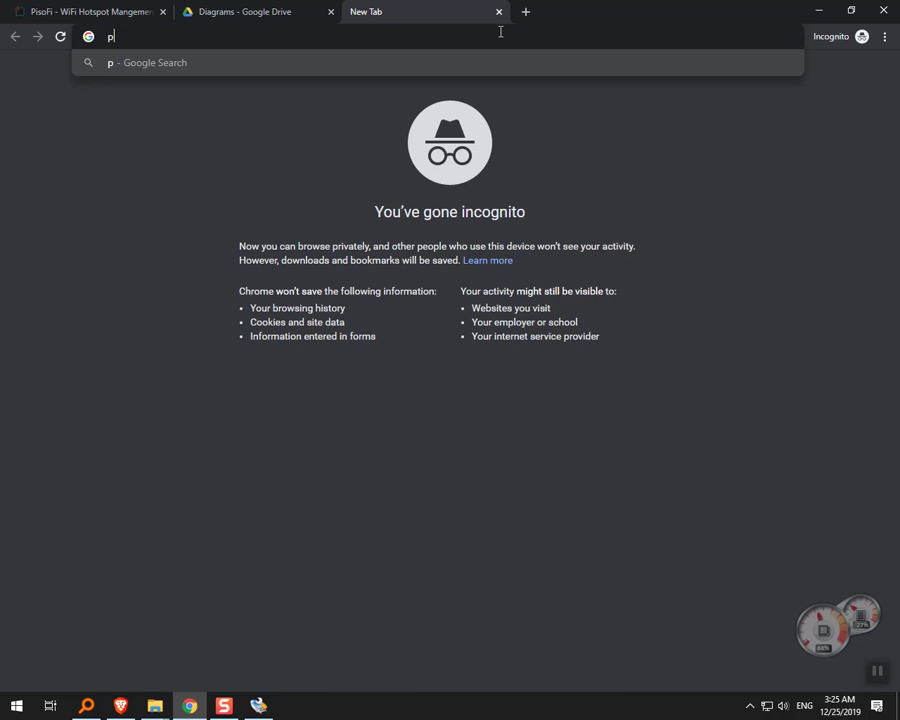
{"action": "type", "text": "ortal."}
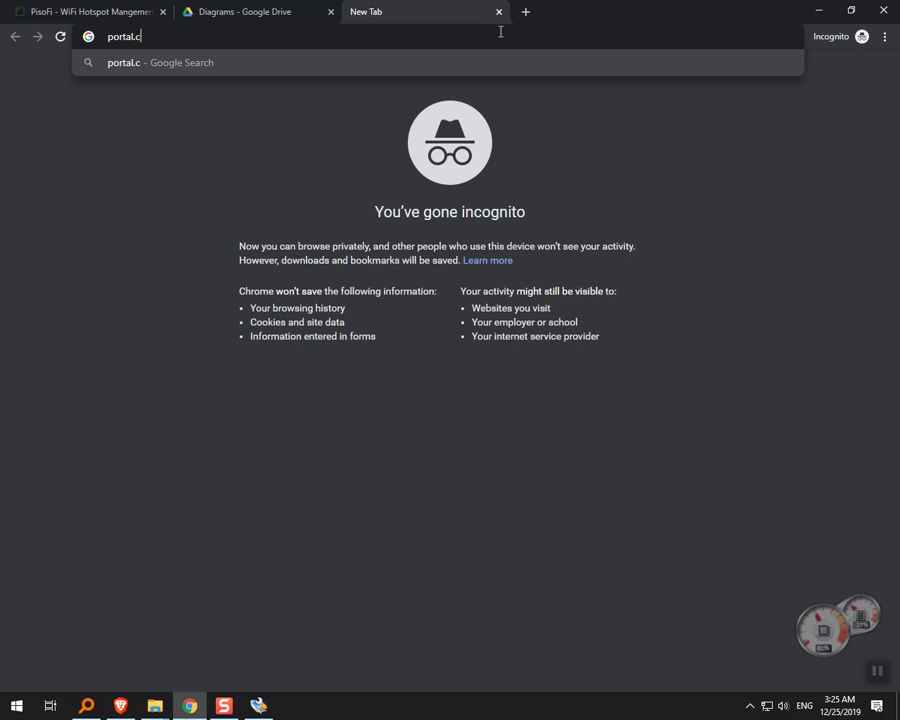
{"action": "type", "text": "pisofi.c"}
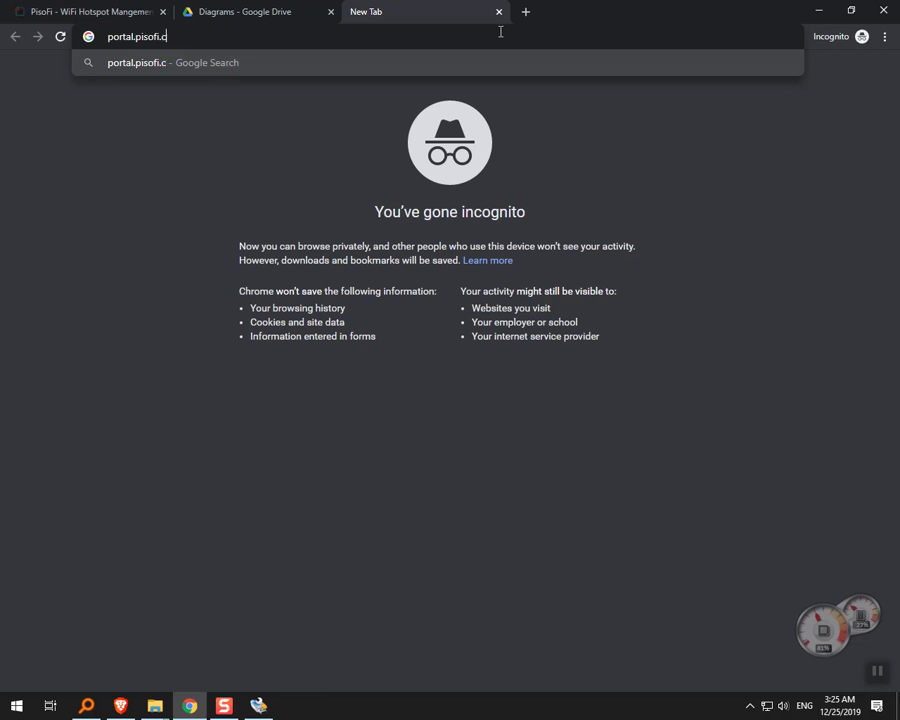
{"action": "type", "text": "om"}
{"action": "key", "text": "Return"}
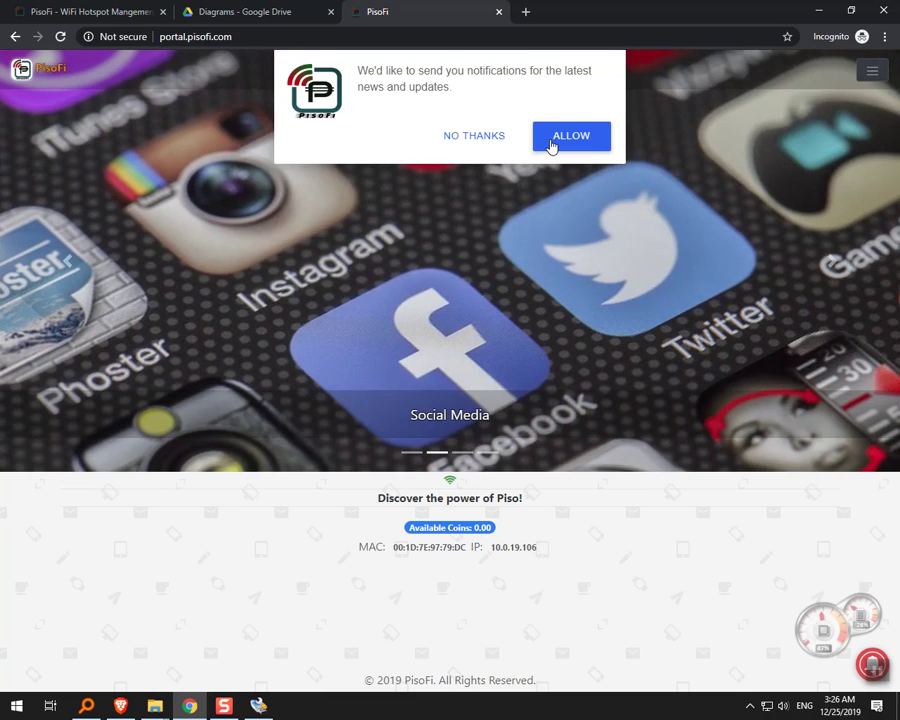
Allow the portal's notification prompt, close the subscribe popup, and append /adm to the address.
{"action": "left_click", "coordinate": [550, 140]}
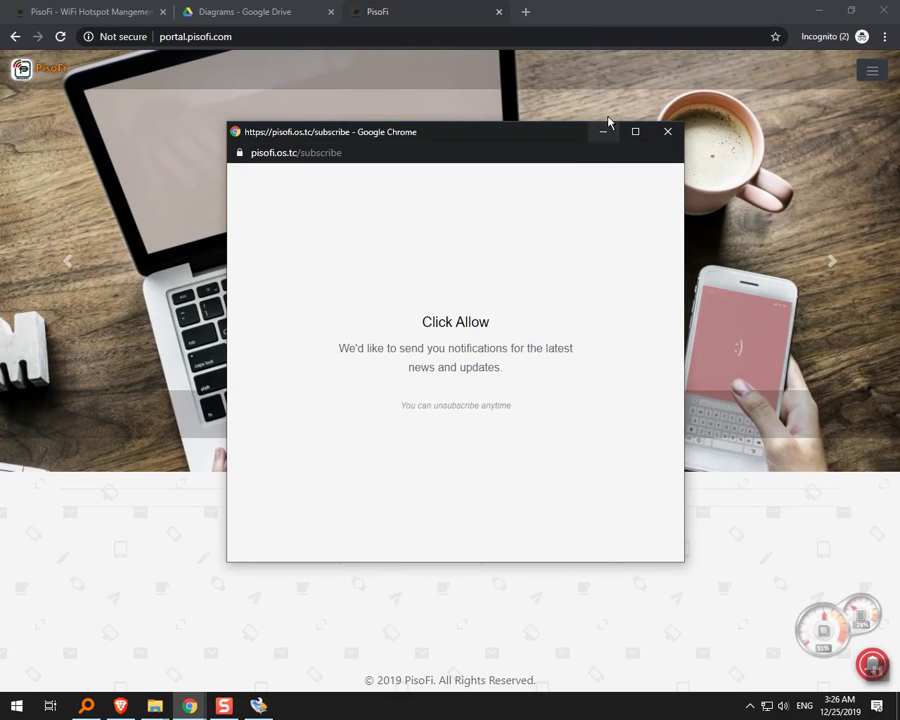
{"action": "left_click", "coordinate": [668, 131]}
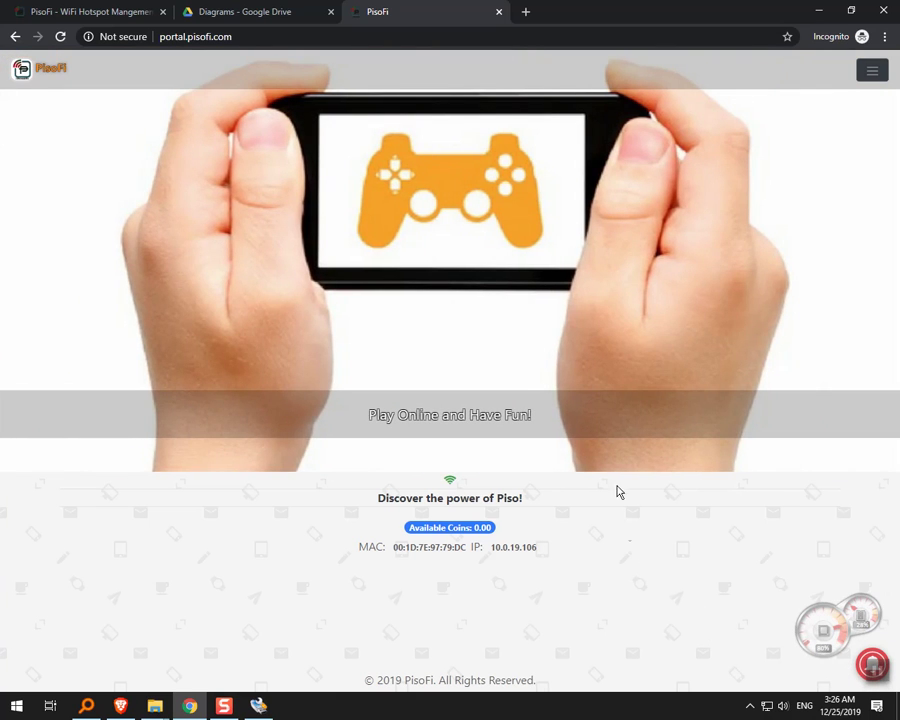
{"action": "left_click", "coordinate": [327, 35]}
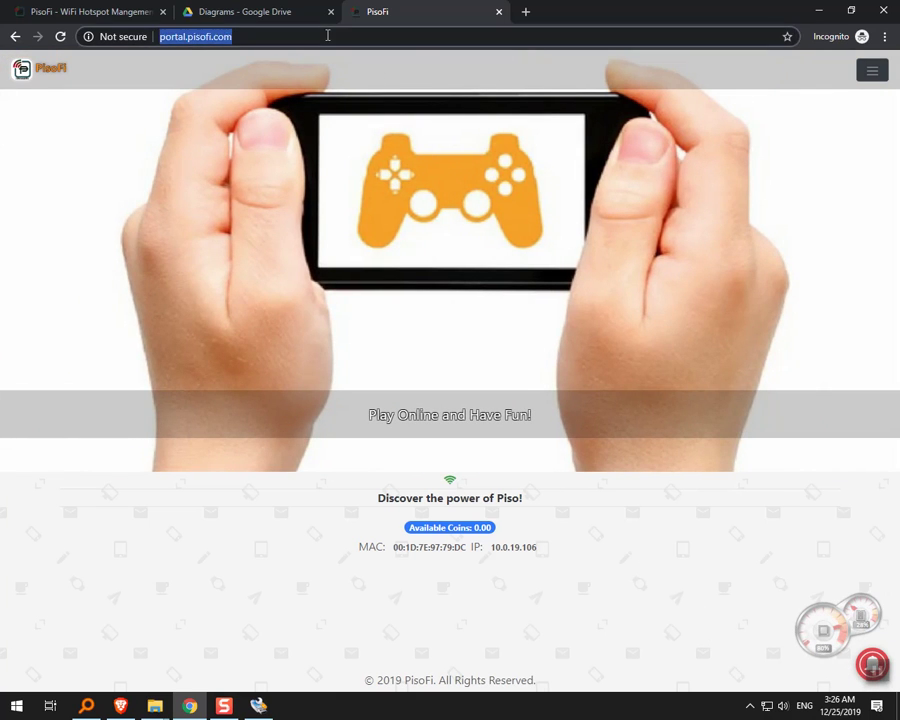
{"action": "left_click", "coordinate": [416, 340]}
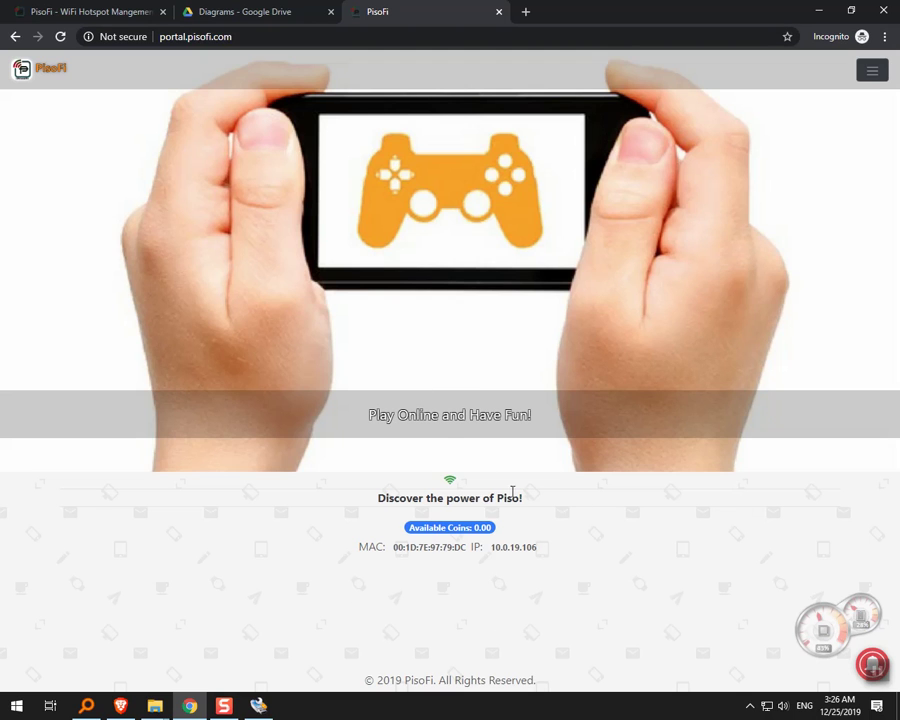
{"action": "left_click", "coordinate": [388, 33]}
{"action": "left_click", "coordinate": [391, 35]}
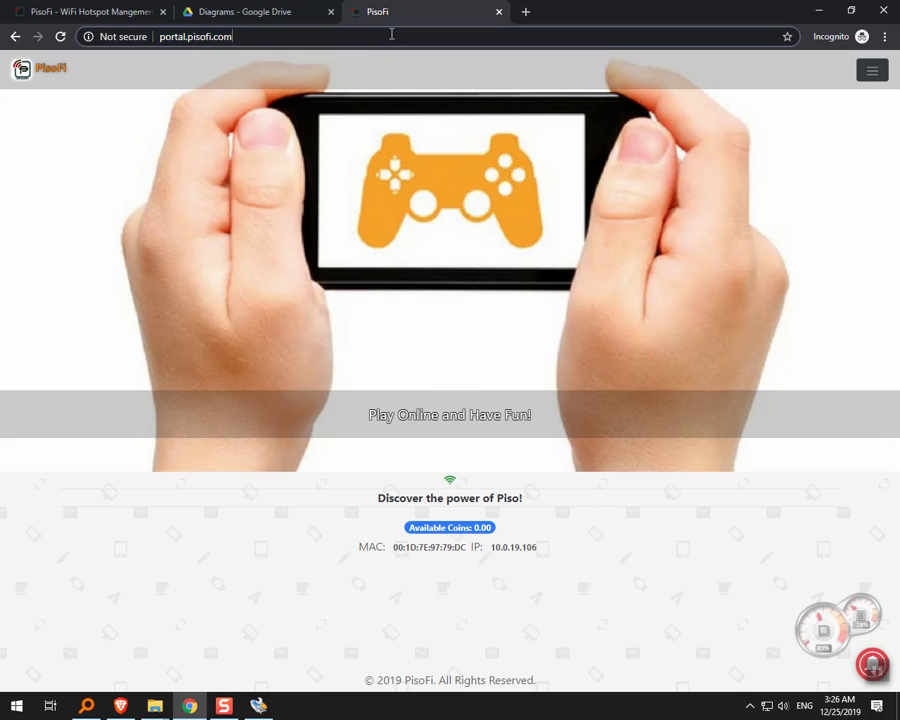
{"action": "type", "text": "/"}
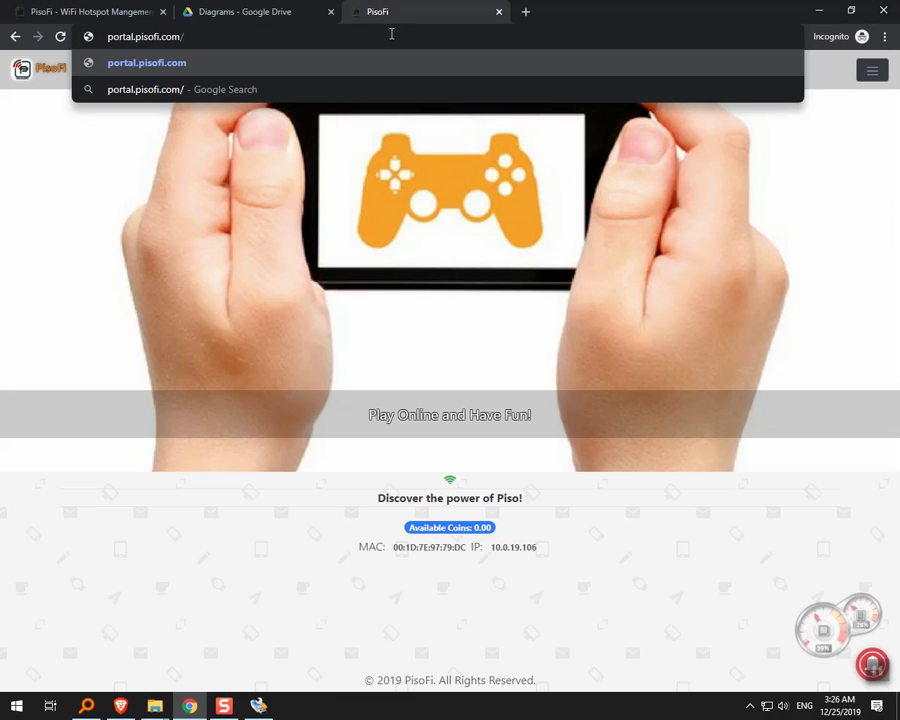
{"action": "type", "text": "admin"}
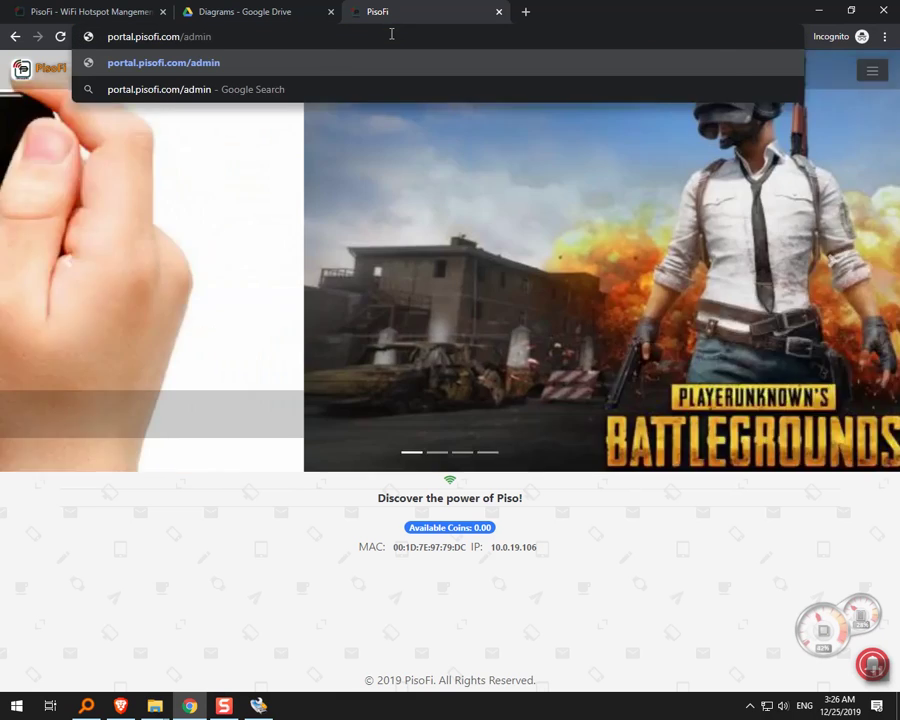
Navigate to the admin page at 10.0.0.1/admin.
{"action": "key", "text": "Return"}
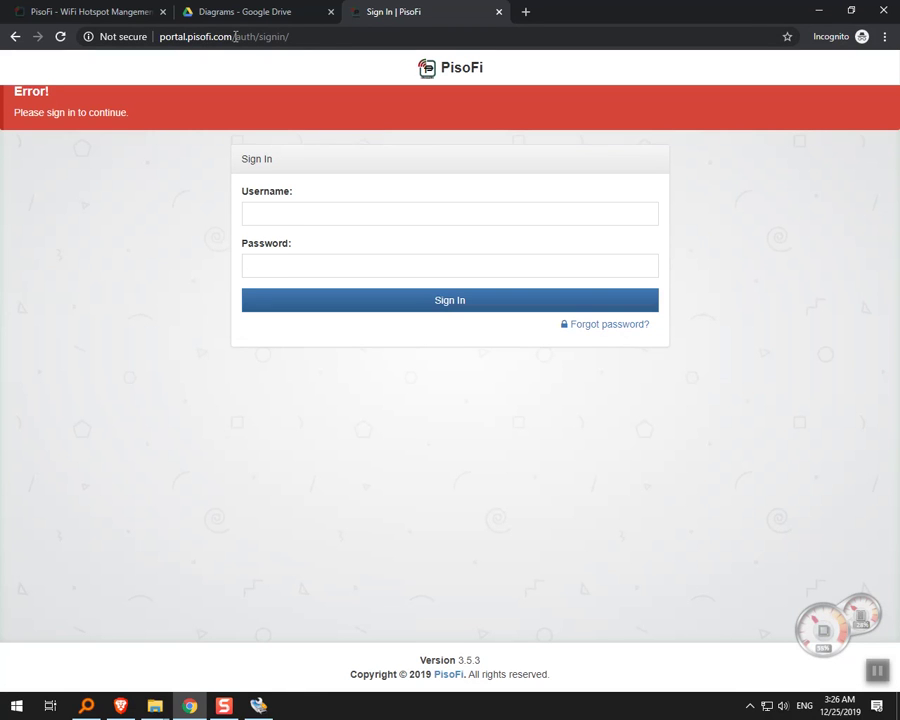
{"action": "left_click", "coordinate": [318, 36]}
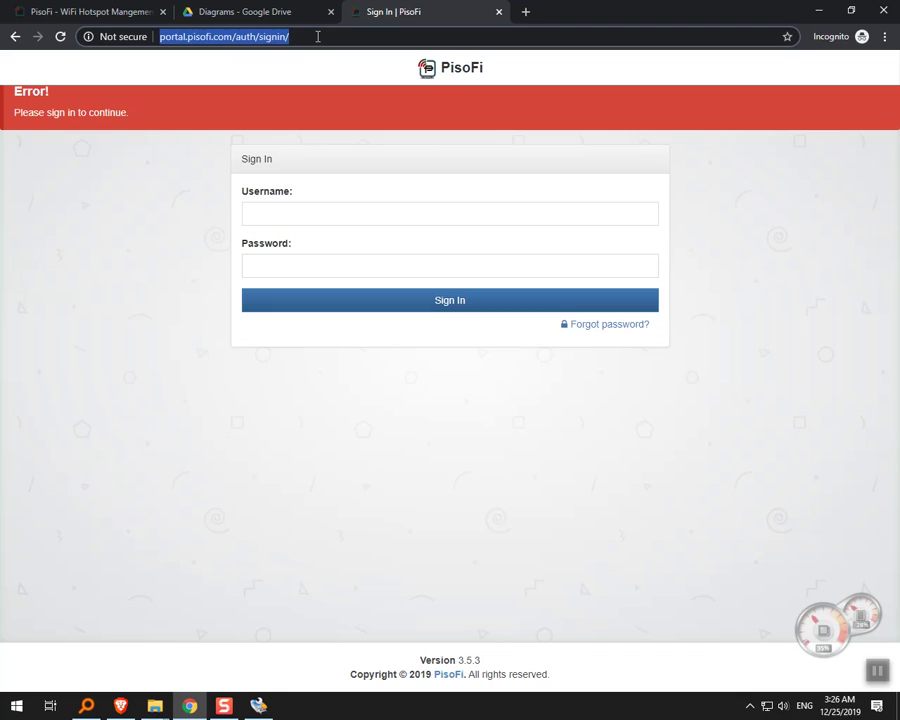
{"action": "type", "text": "10"}
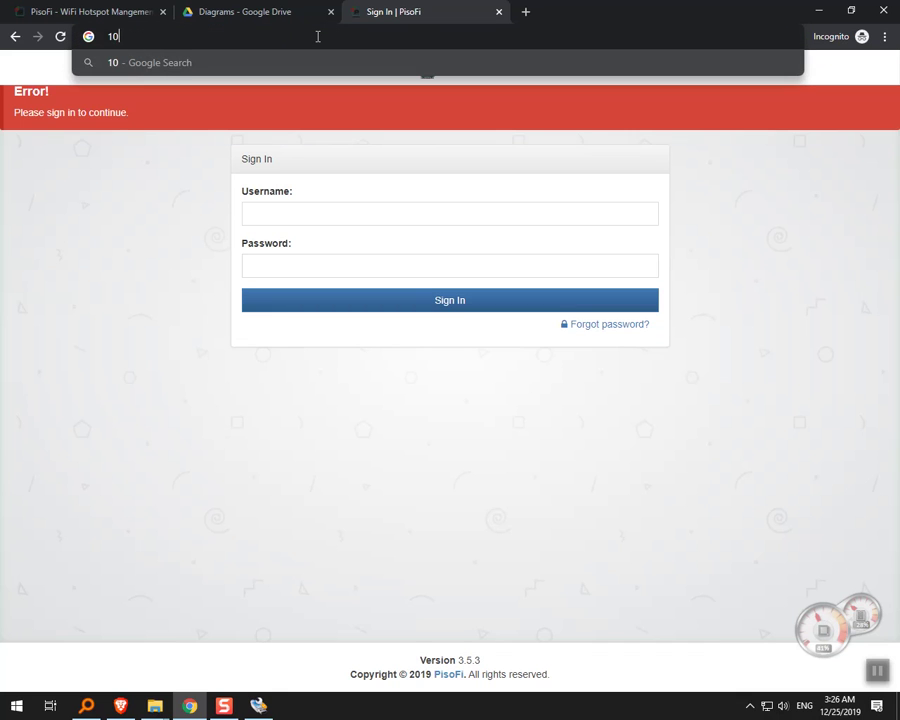
{"action": "type", "text": ".0.0.1"}
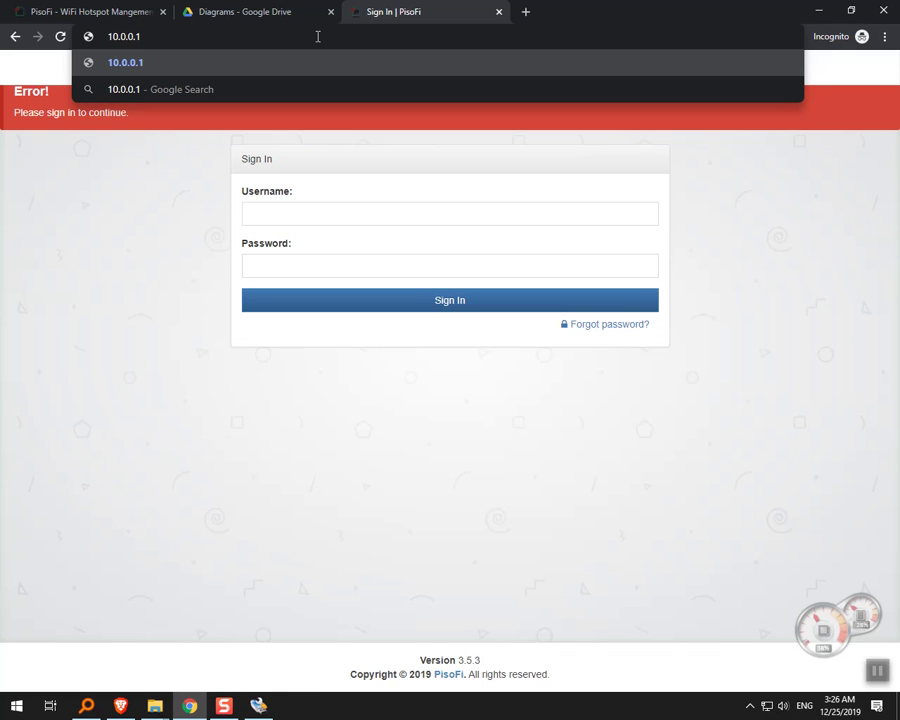
{"action": "type", "text": "/admin"}
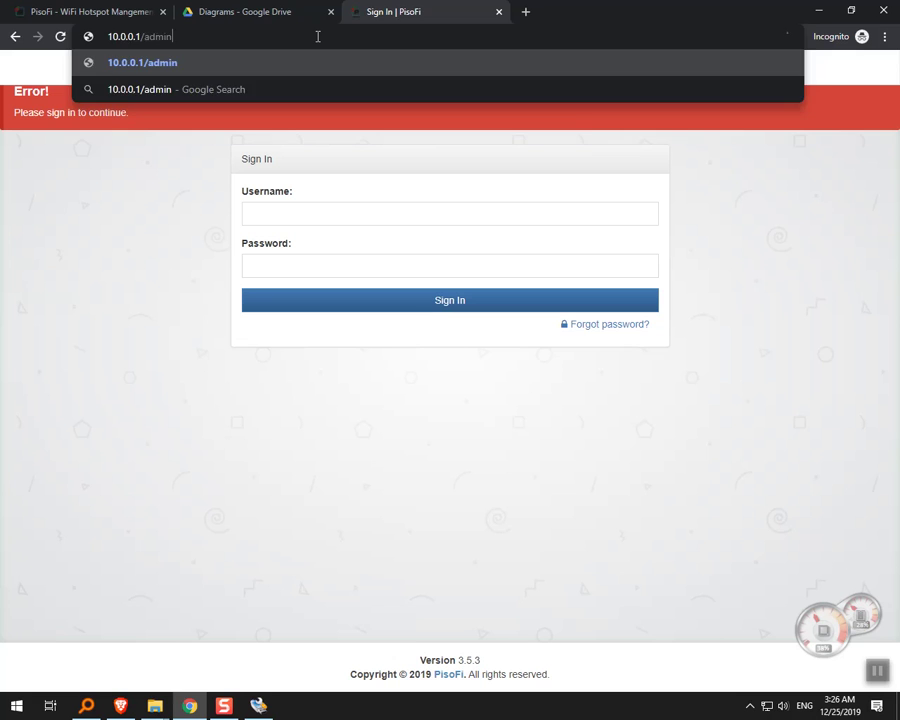
{"action": "key", "text": "Return"}
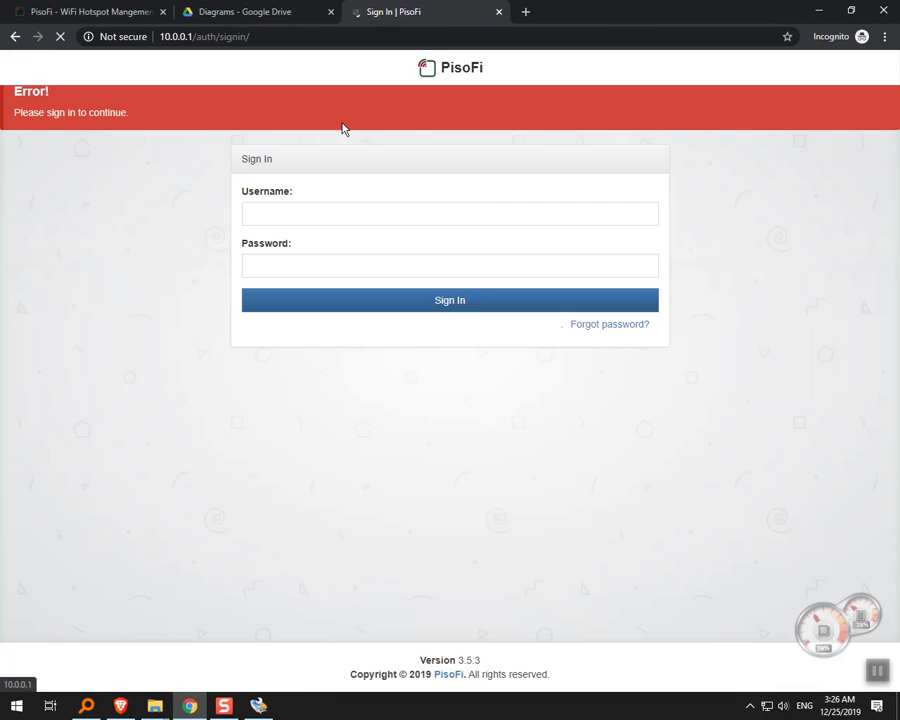
Sign in with the admin username and password.
{"action": "left_click", "coordinate": [352, 213]}
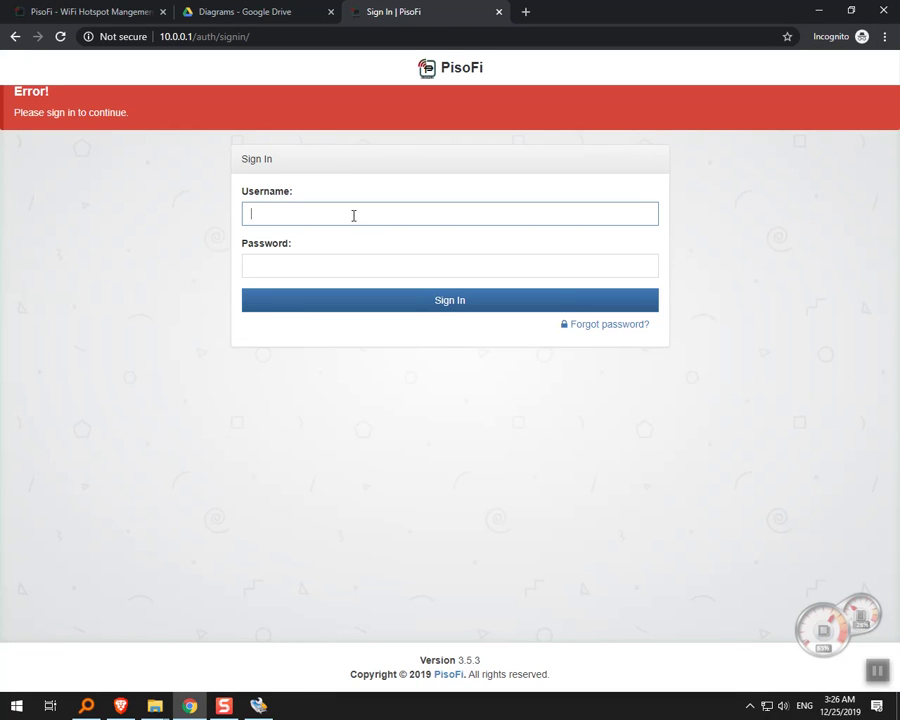
{"action": "type", "text": "administrator"}
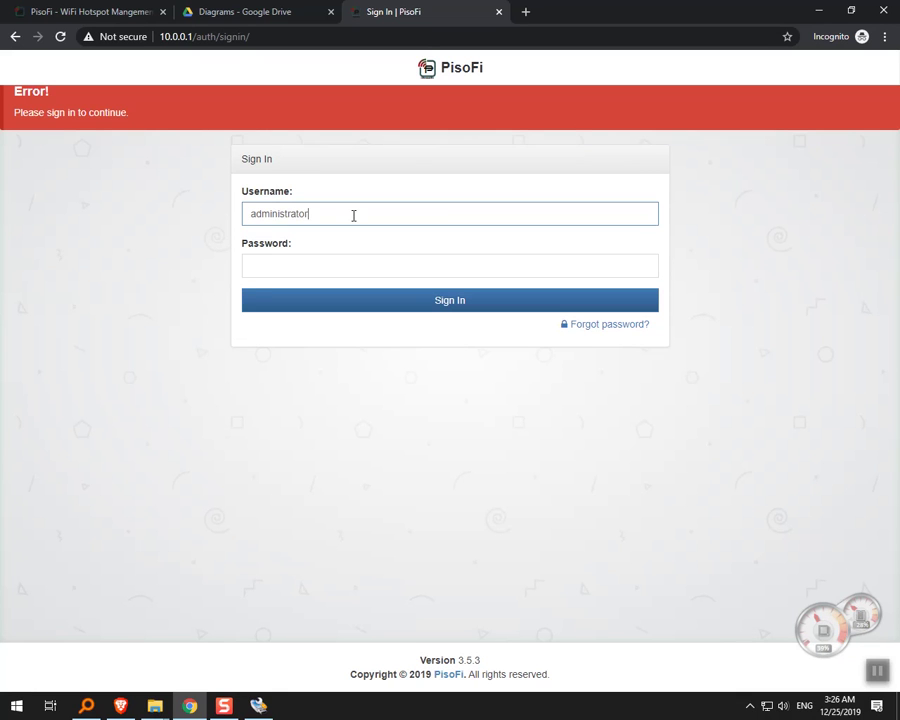
{"action": "key", "text": "Tab"}
{"action": "type", "text": "ad"}
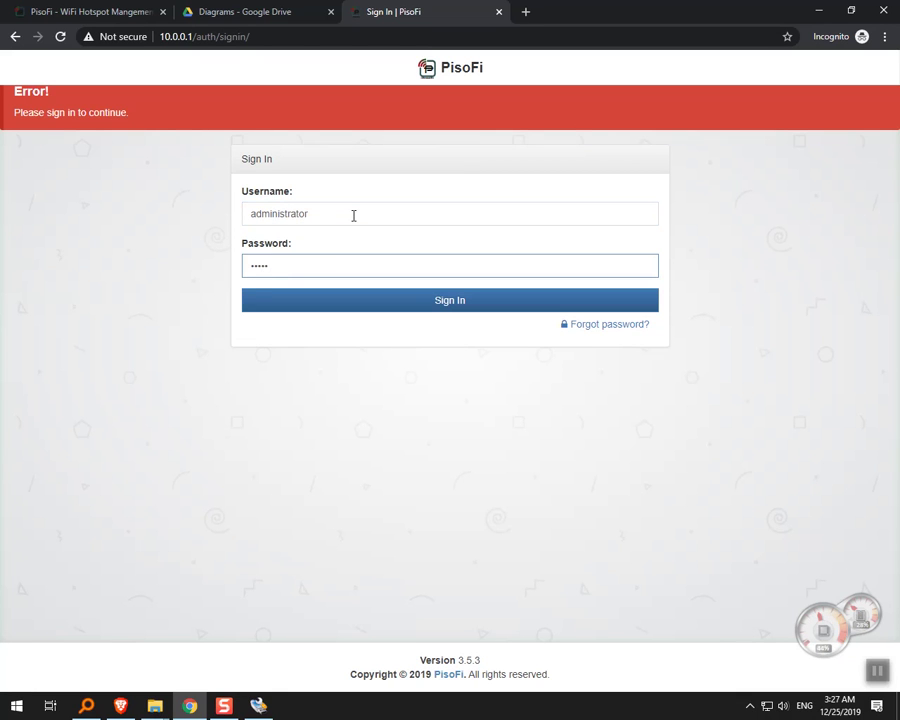
{"action": "key", "text": "Return"}
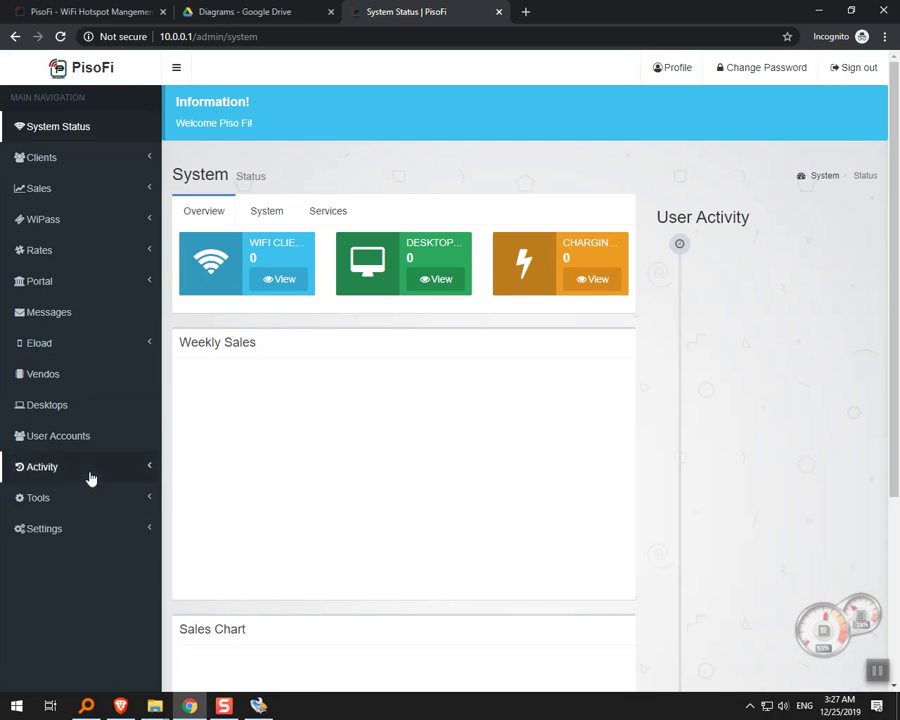
Open the Backup page from the admin Settings submenu.
{"action": "left_click", "coordinate": [88, 532]}
{"action": "scroll", "coordinate": [112, 478], "scroll_direction": "down", "scroll_amount": 2}
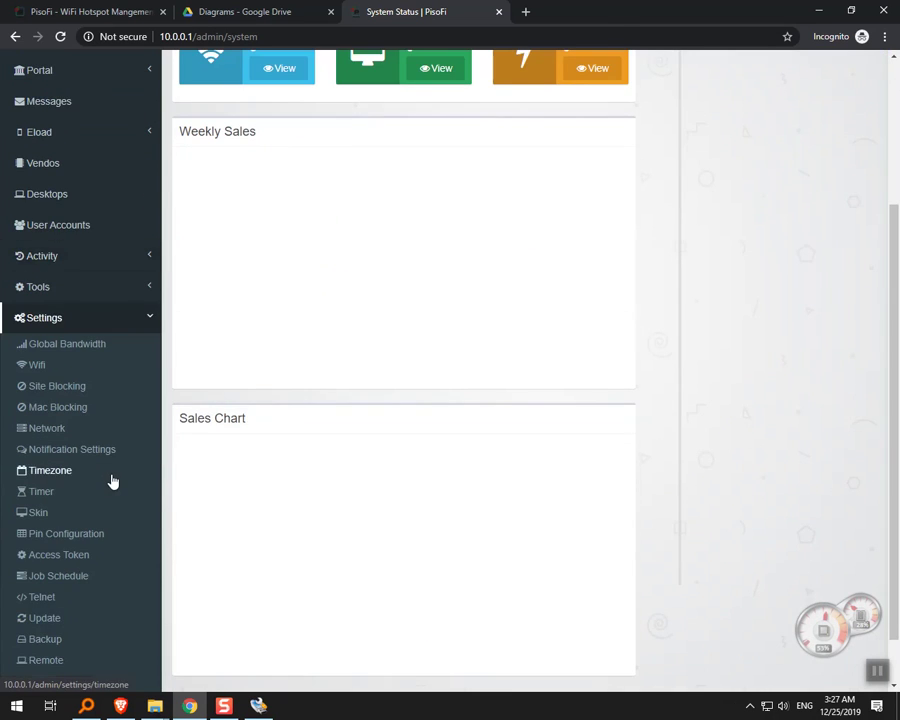
{"action": "scroll", "coordinate": [104, 334], "scroll_direction": "up", "scroll_amount": 2}
{"action": "scroll", "coordinate": [258, 396], "scroll_direction": "down", "scroll_amount": 1}
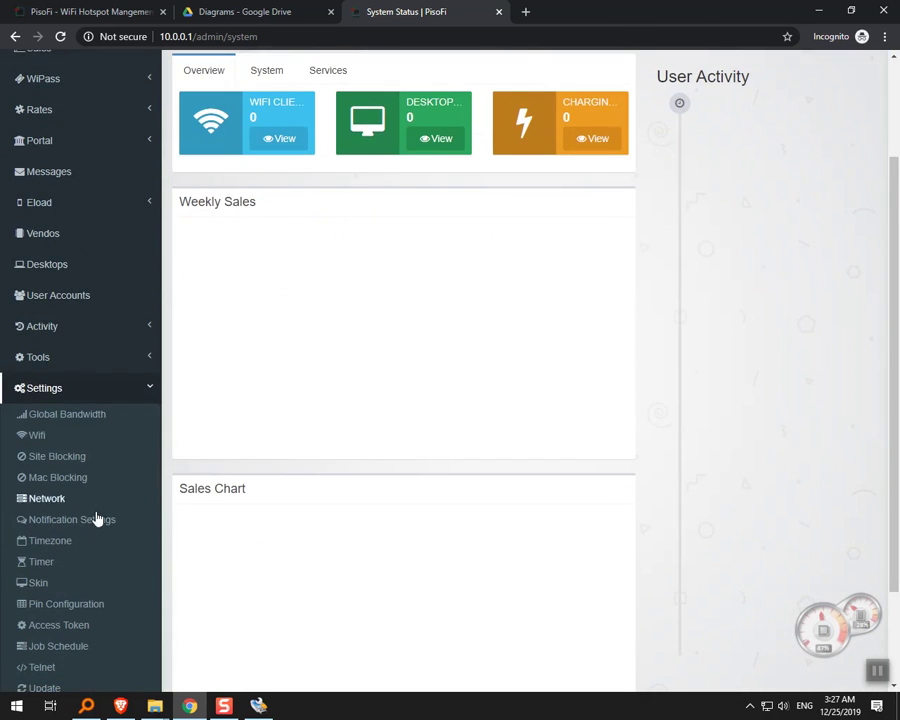
{"action": "scroll", "coordinate": [68, 596], "scroll_direction": "down", "scroll_amount": 2}
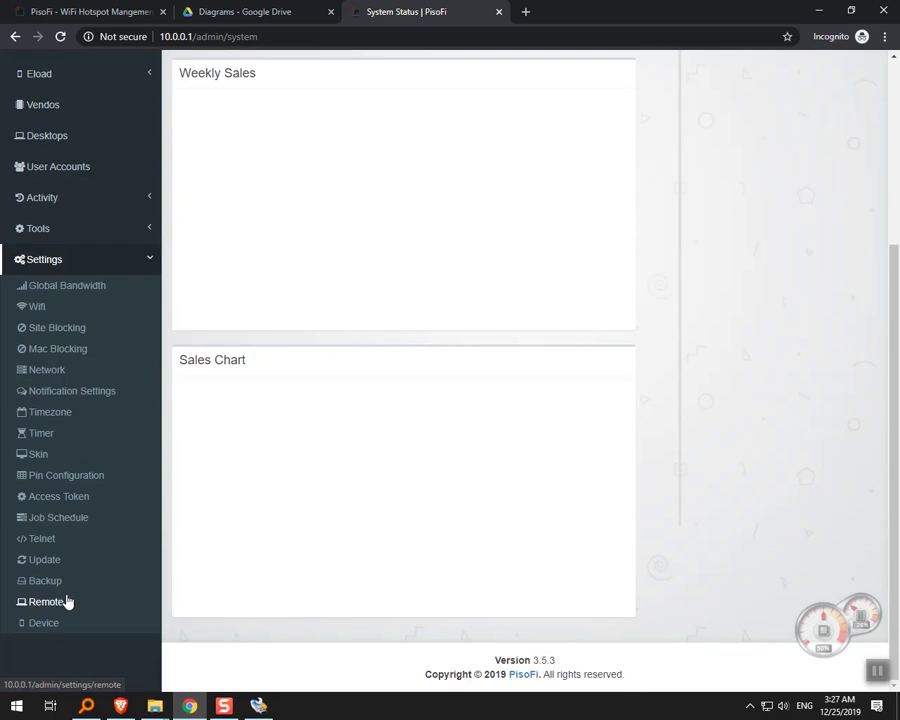
{"action": "left_click", "coordinate": [67, 581]}
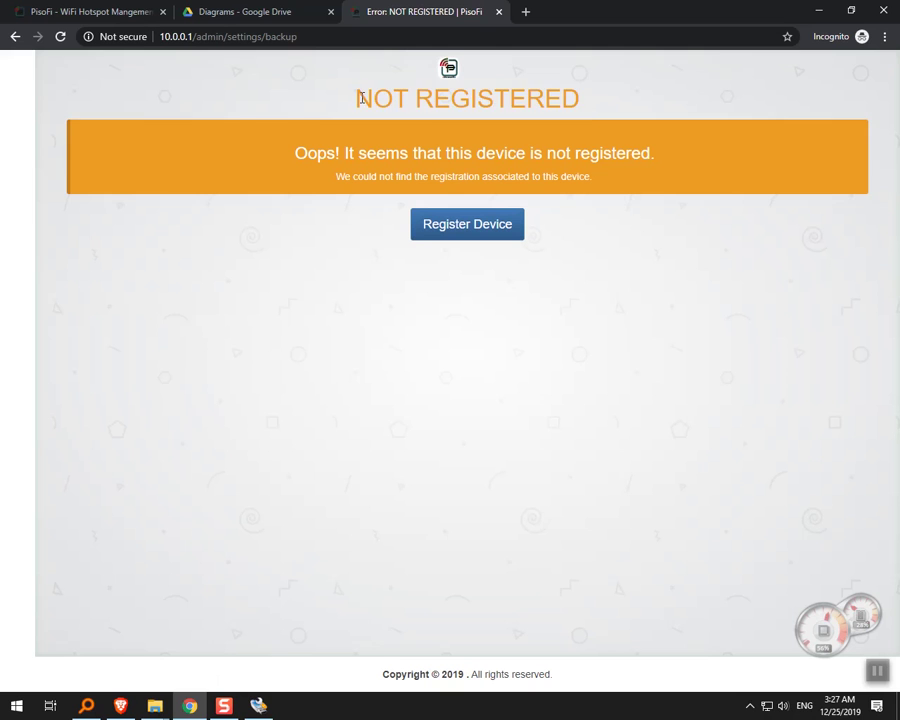
Highlight the NOT REGISTERED heading on the Backup page.
{"action": "left_click_drag", "start_coordinate": [362, 98], "coordinate": [587, 104]}
{"action": "left_click", "coordinate": [589, 109]}
{"action": "left_click_drag", "start_coordinate": [589, 108], "coordinate": [384, 131]}
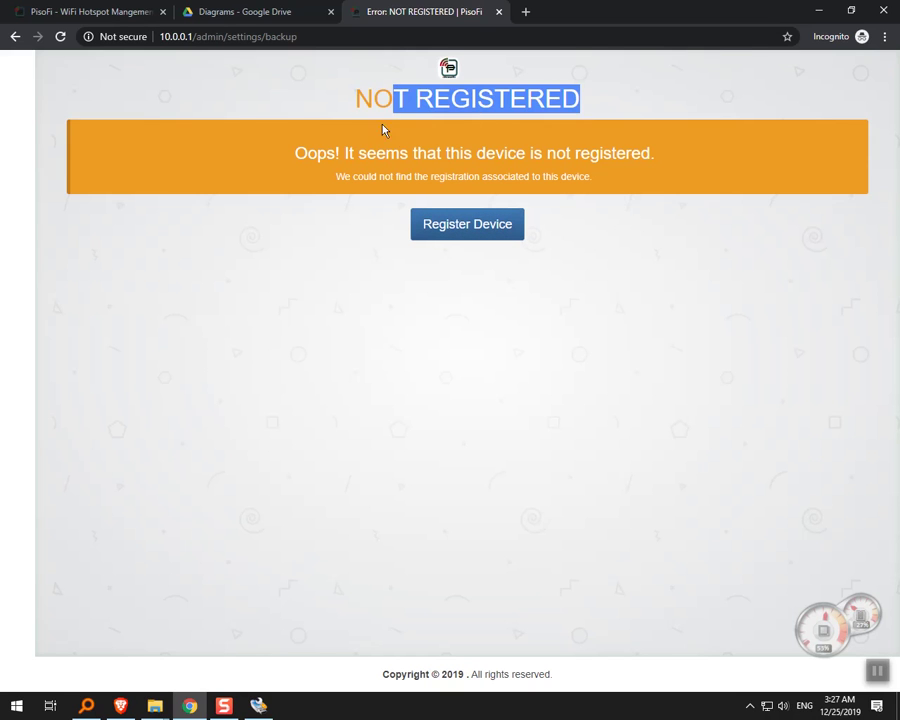
{"action": "left_click", "coordinate": [588, 271]}
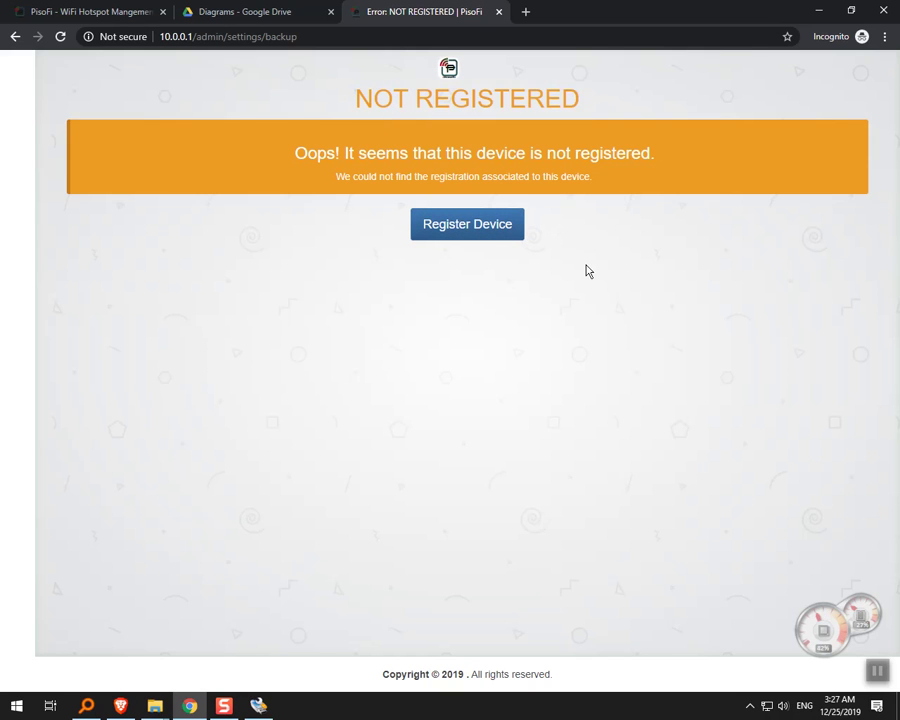
Open the pisofiph.com device registration page in a new tab.
{"action": "left_click", "coordinate": [482, 238]}
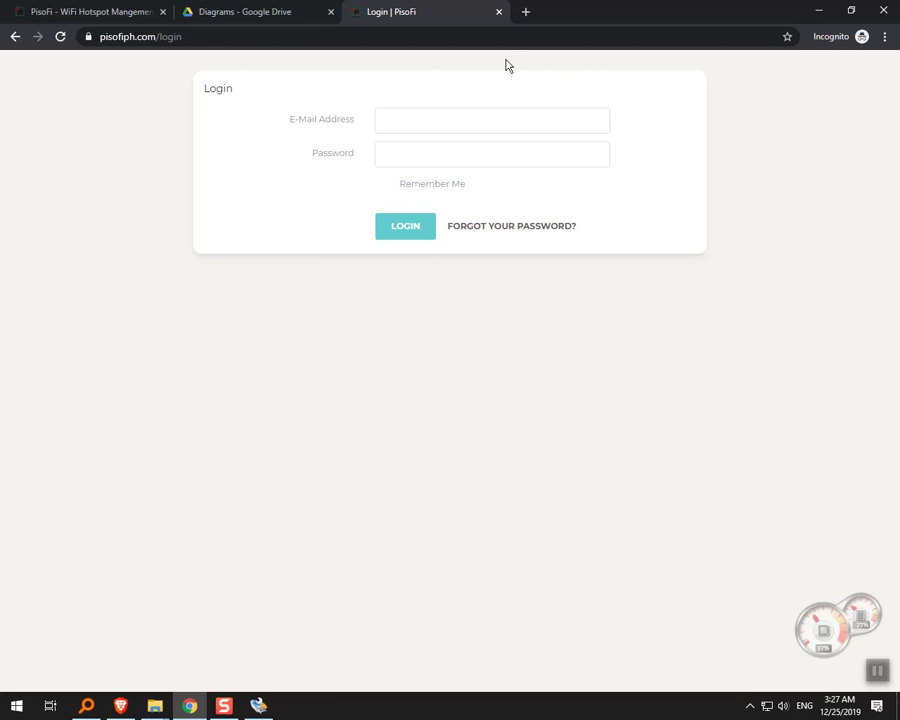
{"action": "left_click", "coordinate": [524, 12]}
{"action": "left_click", "coordinate": [90, 10]}
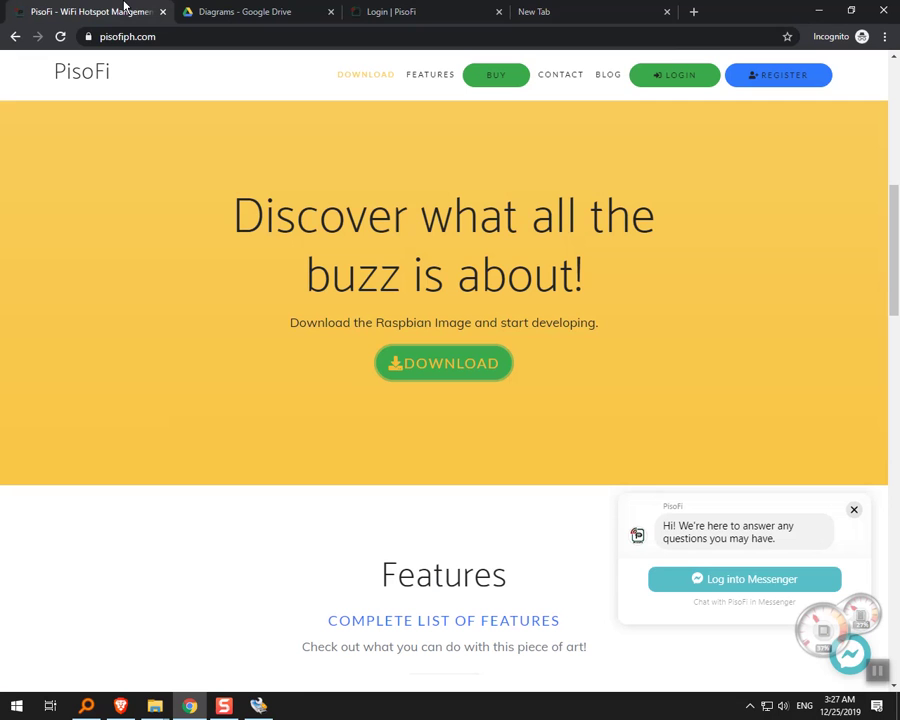
{"action": "left_click", "coordinate": [665, 13]}
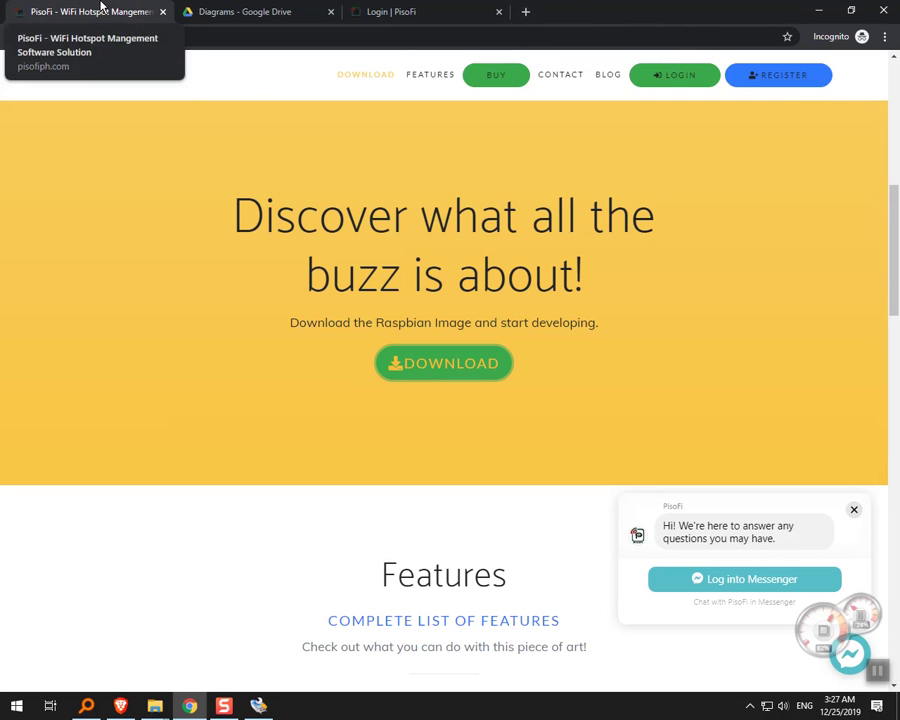
{"action": "right_click", "coordinate": [790, 80]}
{"action": "left_click", "coordinate": [796, 86]}
{"action": "left_click", "coordinate": [276, 8]}
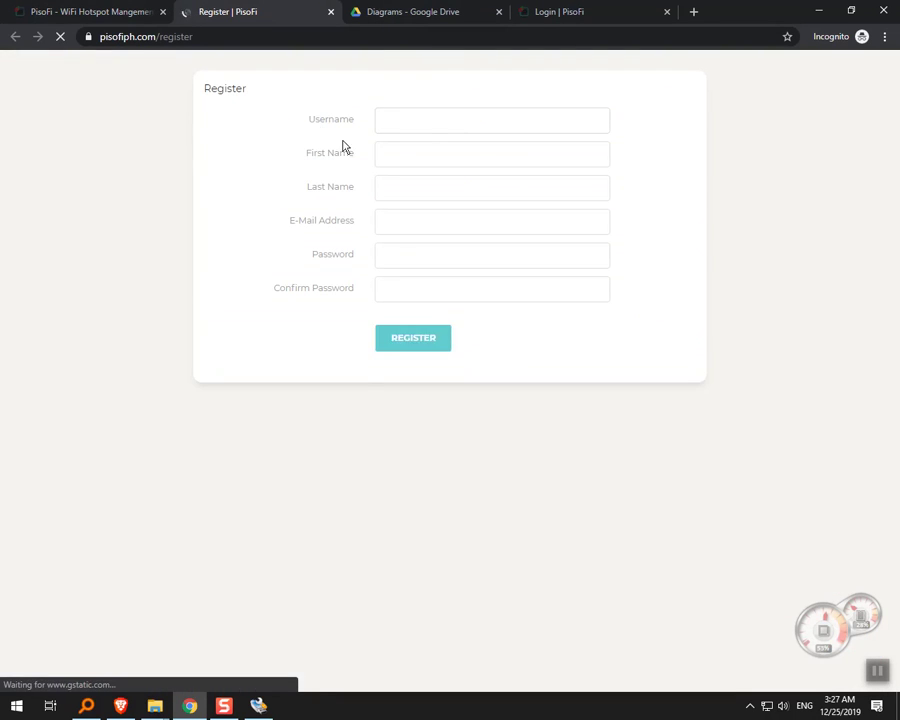
Go through the username, last name, e-mail and password fields, then close the Register tab.
{"action": "left_click", "coordinate": [431, 126]}
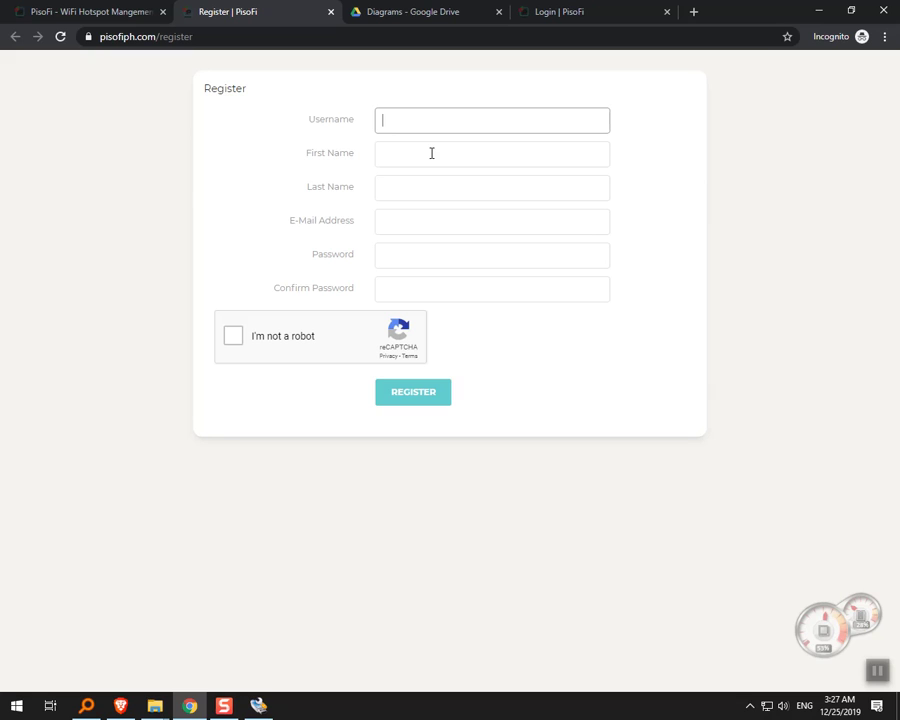
{"action": "left_click", "coordinate": [419, 189]}
{"action": "left_click", "coordinate": [418, 211]}
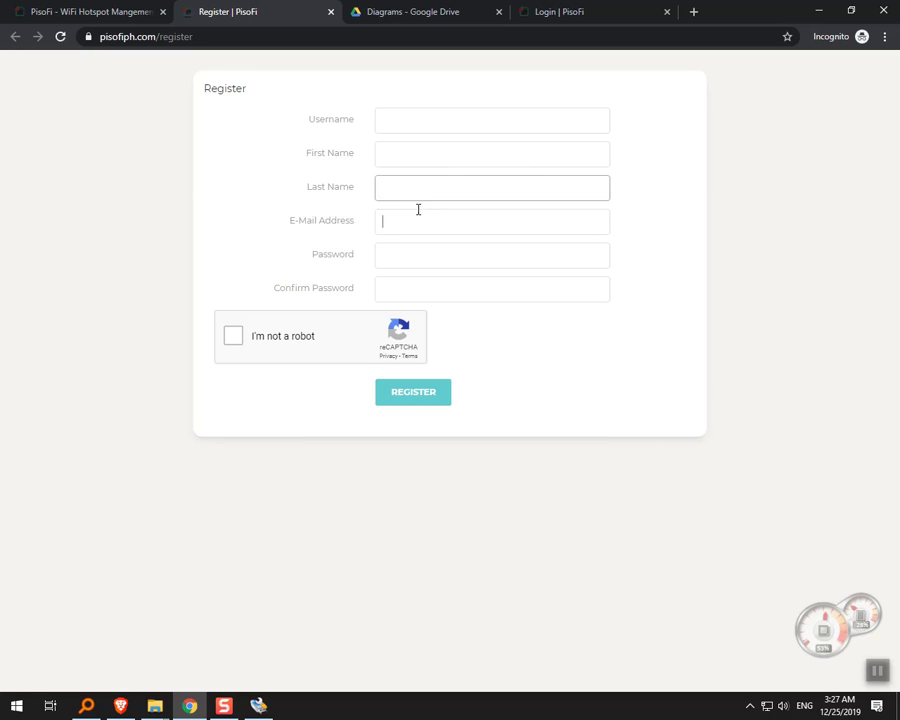
{"action": "left_click", "coordinate": [411, 252]}
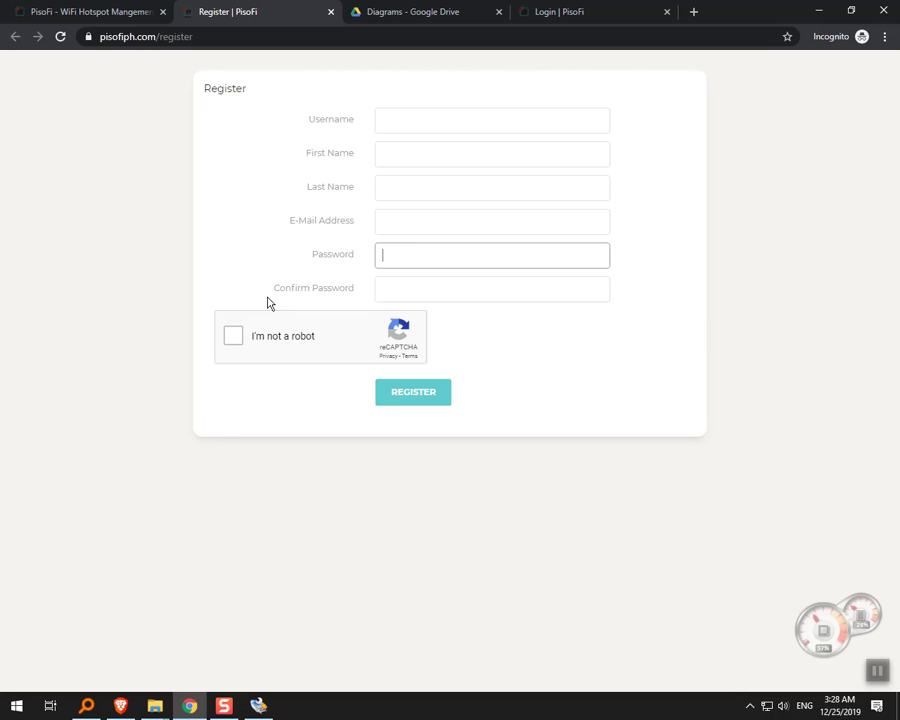
{"action": "left_click", "coordinate": [331, 14]}
{"action": "left_click", "coordinate": [446, 9]}
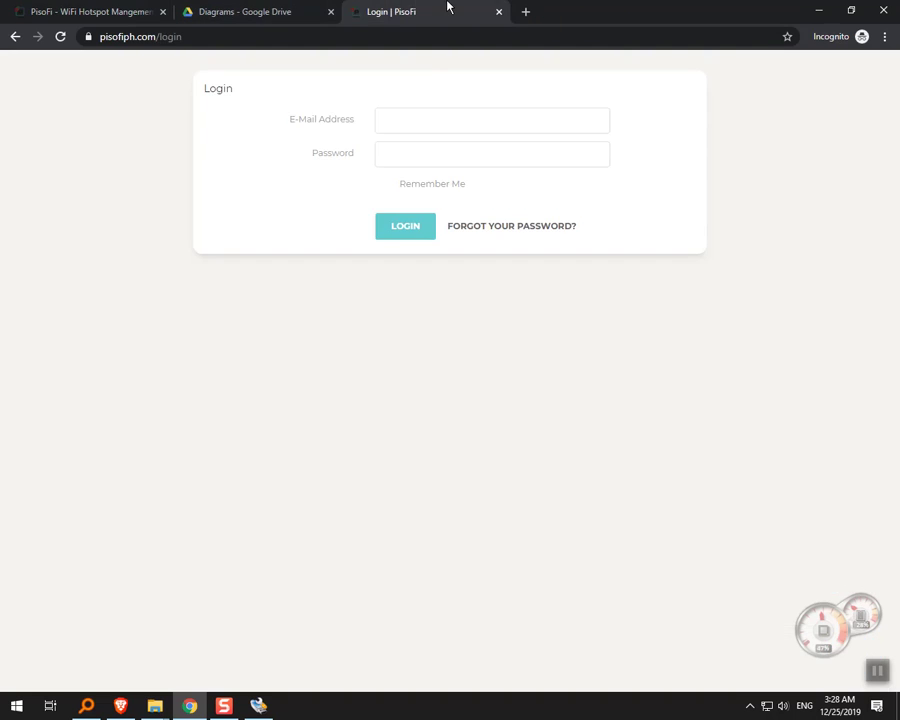
Log in at pisofiph.com and highlight the new unlicensed device's IP, name and ID on the Devices list.
{"action": "left_click", "coordinate": [442, 118]}
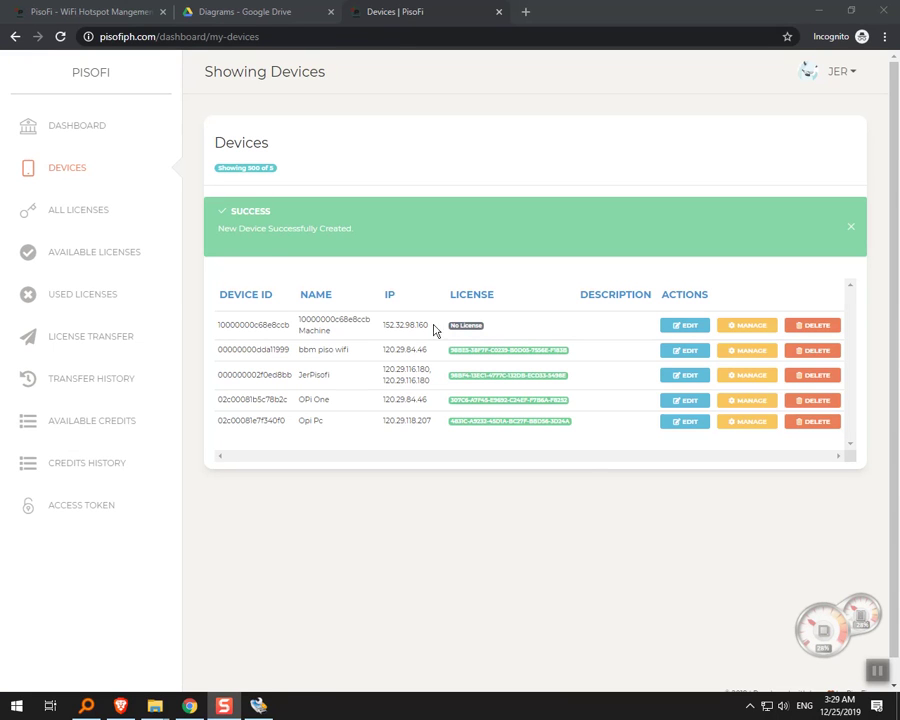
{"action": "left_click_drag", "start_coordinate": [215, 326], "coordinate": [506, 327]}
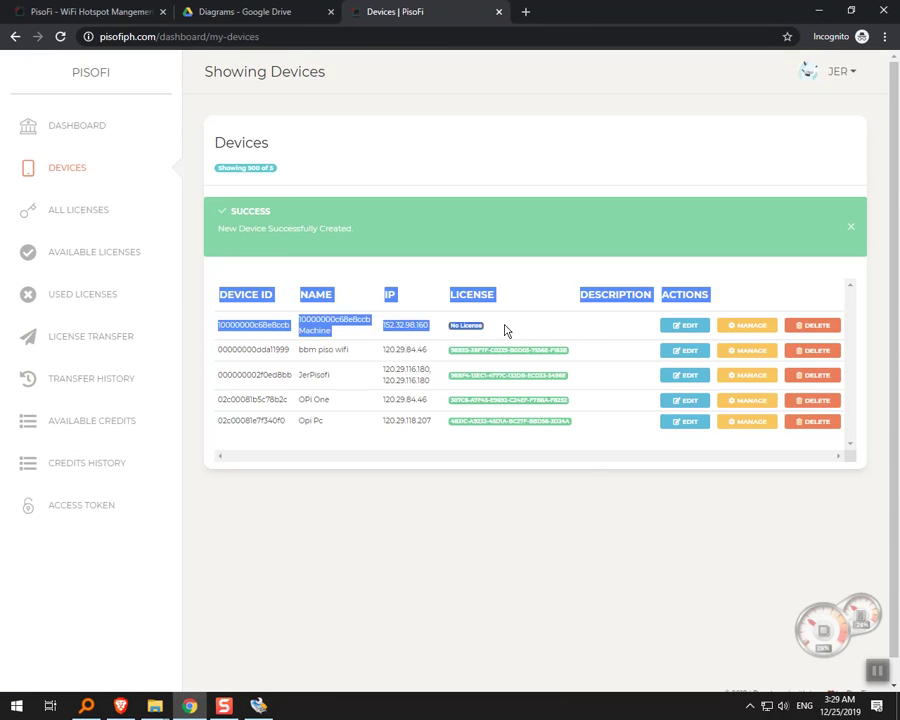
{"action": "left_click", "coordinate": [541, 329]}
{"action": "left_click_drag", "start_coordinate": [430, 326], "coordinate": [240, 330]}
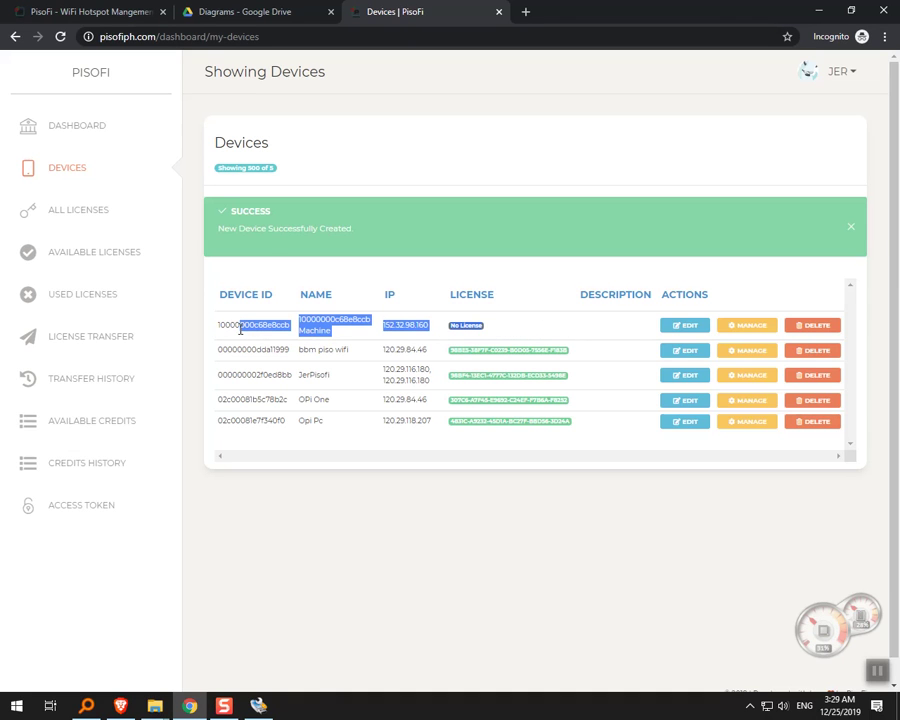
{"action": "left_click_drag", "start_coordinate": [240, 330], "coordinate": [483, 327]}
{"action": "left_click", "coordinate": [483, 327]}
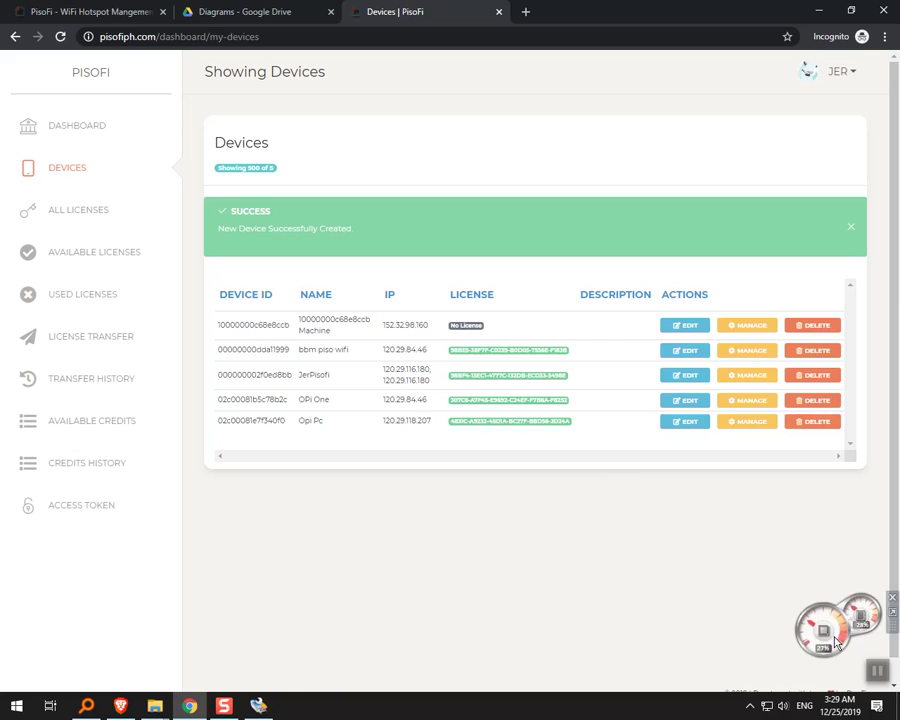
{"action": "left_click", "coordinate": [836, 641]}
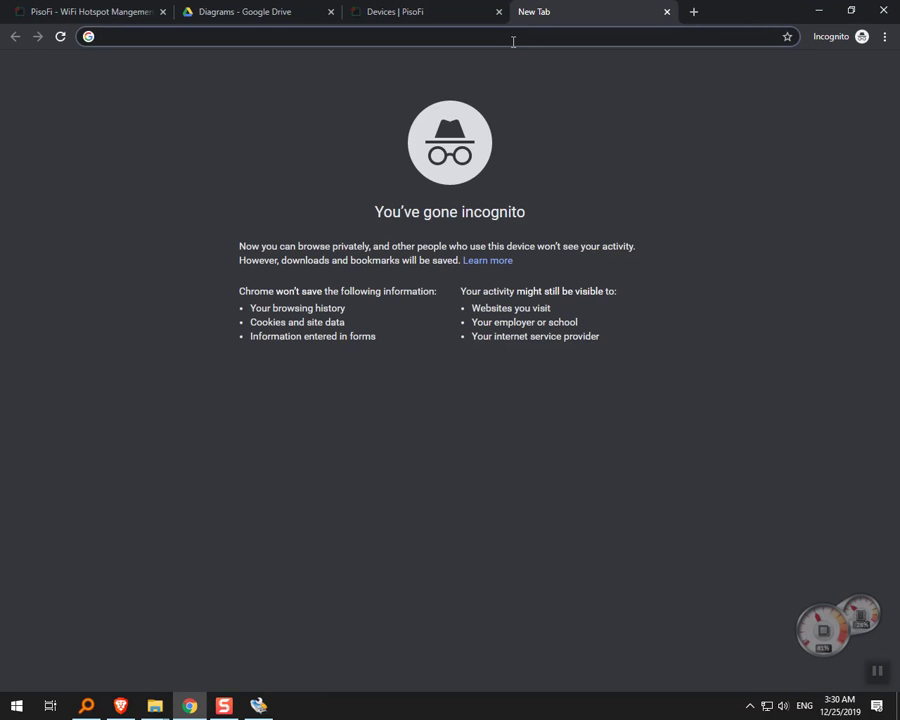
Load the vendo admin at 10.0.0.1/admin in a new tab and expand Settings.
{"action": "type", "text": "piso"}
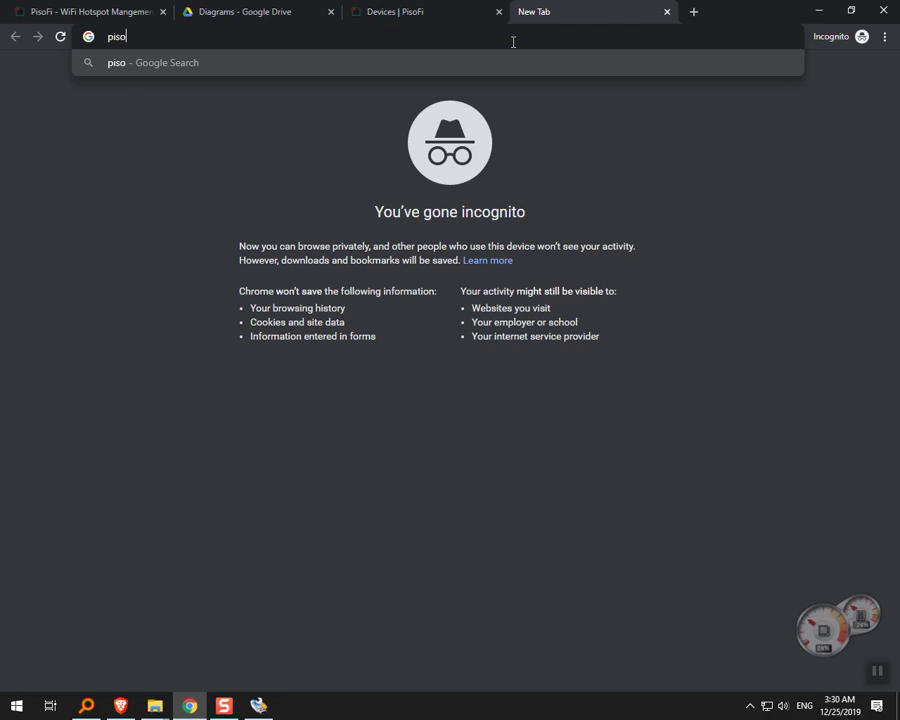
{"action": "type", "text": "fi.co"}
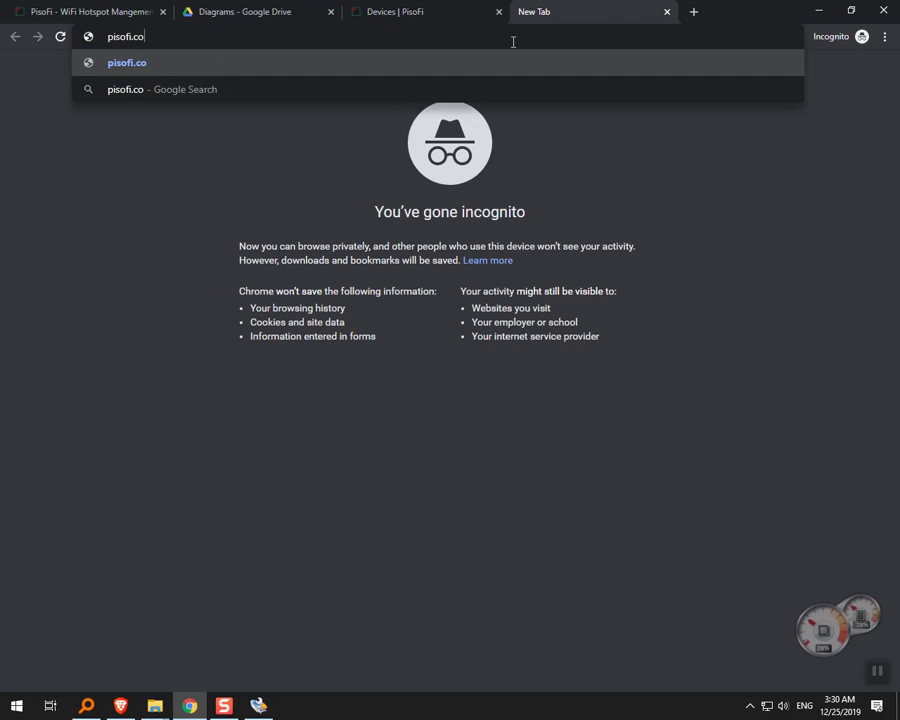
{"action": "key", "text": "Escape"}
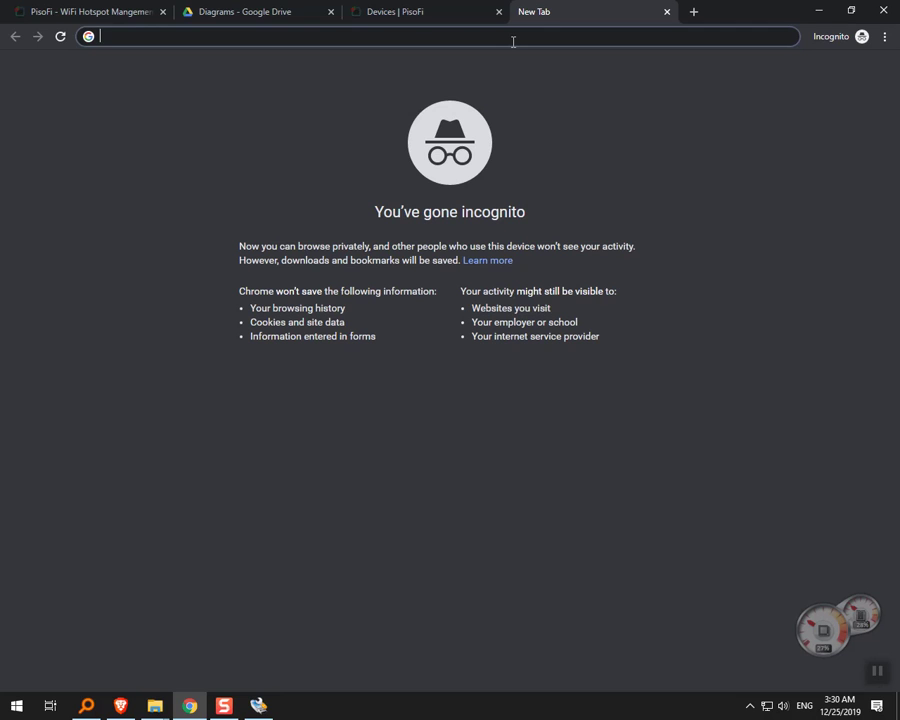
{"action": "type", "text": "10.96."}
{"action": "key", "text": "BackSpace"}
{"action": "key", "text": "BackSpace"}
{"action": "key", "text": "BackSpace"}
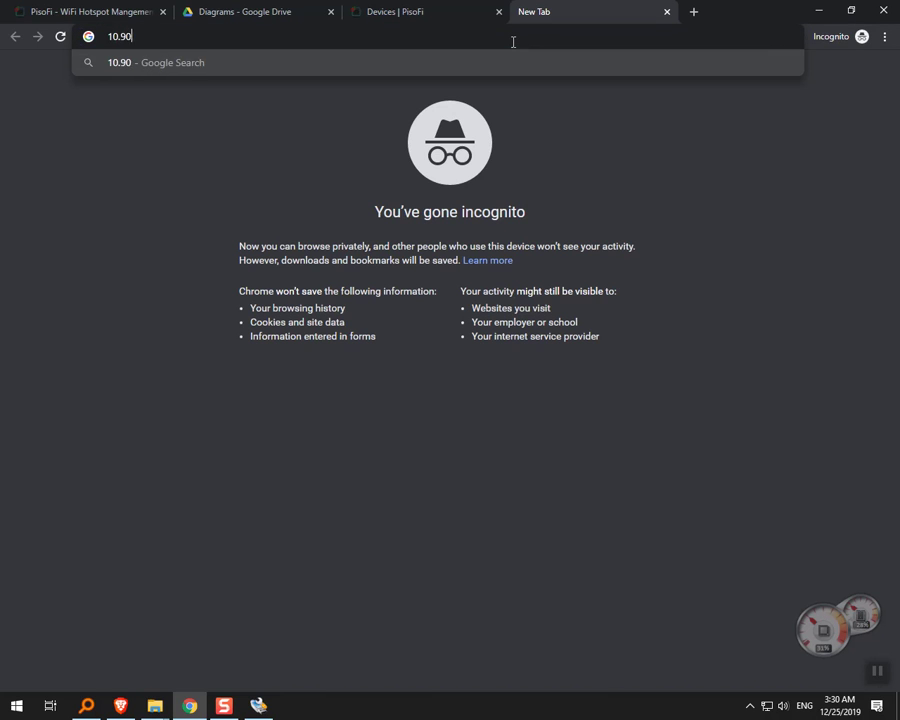
{"action": "type", "text": "0.0.1"}
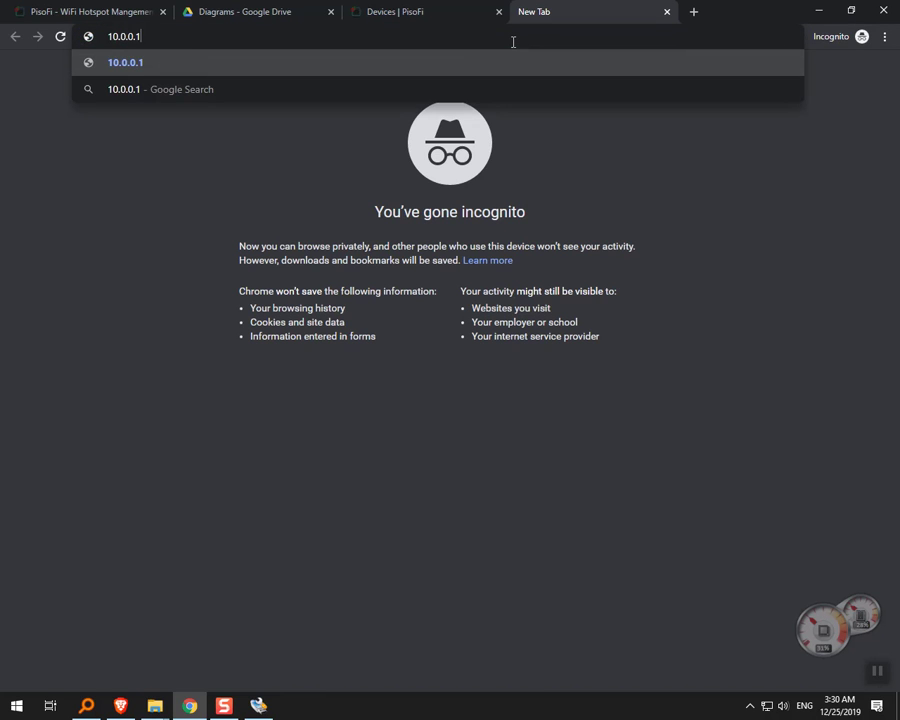
{"action": "type", "text": "/admin"}
{"action": "key", "text": "Return"}
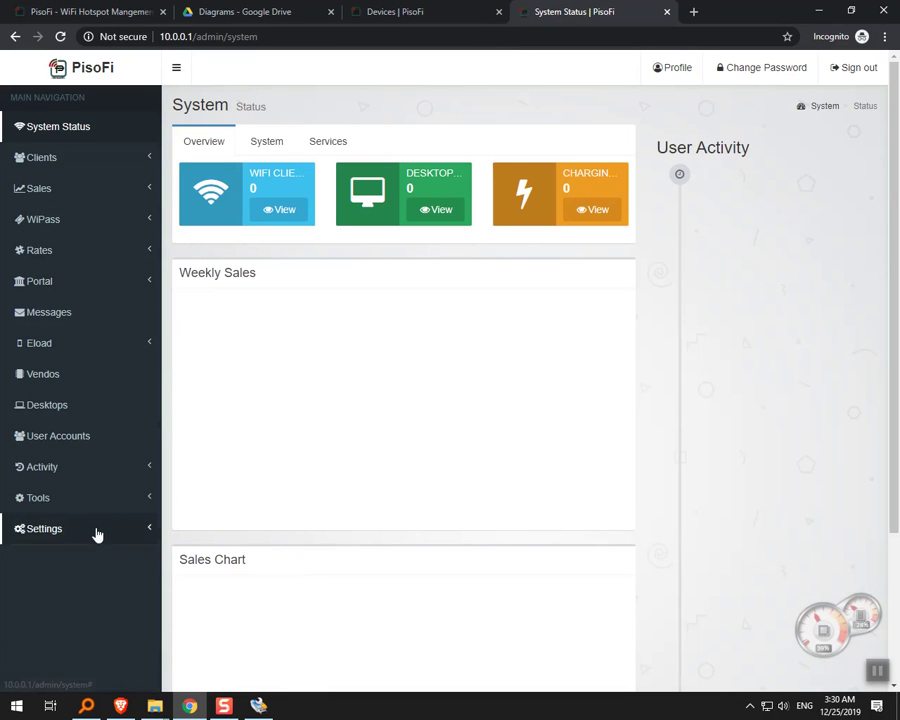
{"action": "left_click", "coordinate": [96, 530]}
{"action": "scroll", "coordinate": [114, 496], "scroll_direction": "down", "scroll_amount": 2}
Delete the YOUR_PISOFIPH_ACCESS_TOKEN placeholder from the API Access Token box.
{"action": "left_click", "coordinate": [89, 585]}
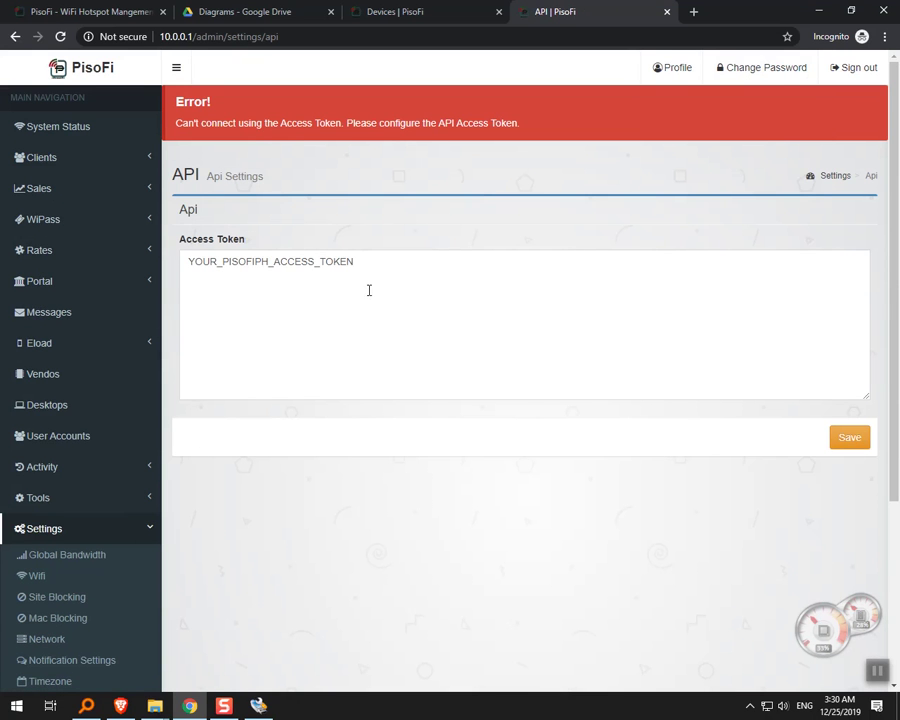
{"action": "left_click_drag", "start_coordinate": [327, 272], "coordinate": [183, 266]}
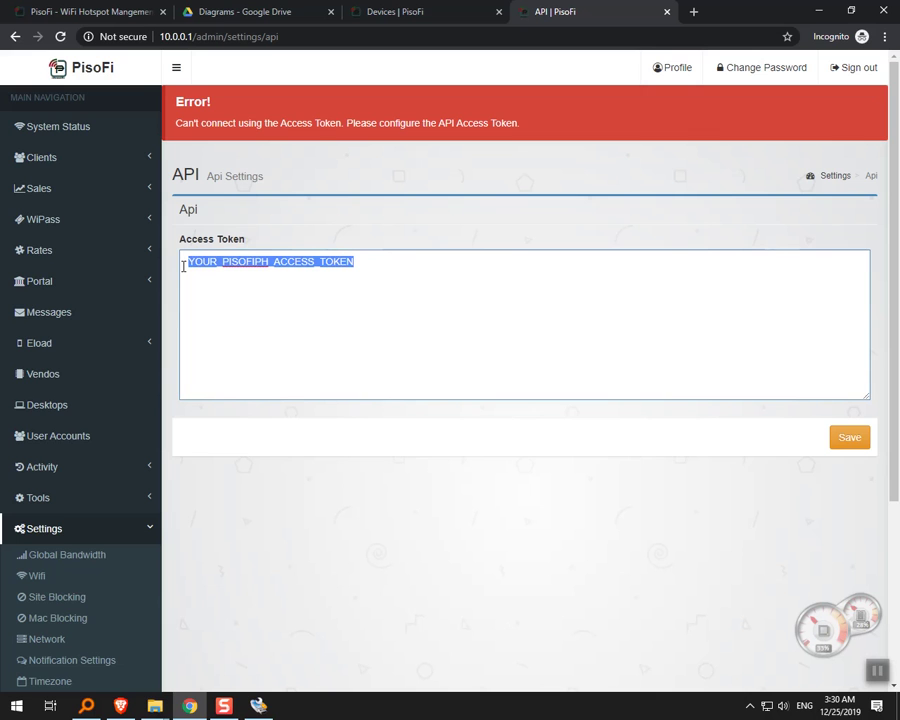
{"action": "key", "text": "BackSpace"}
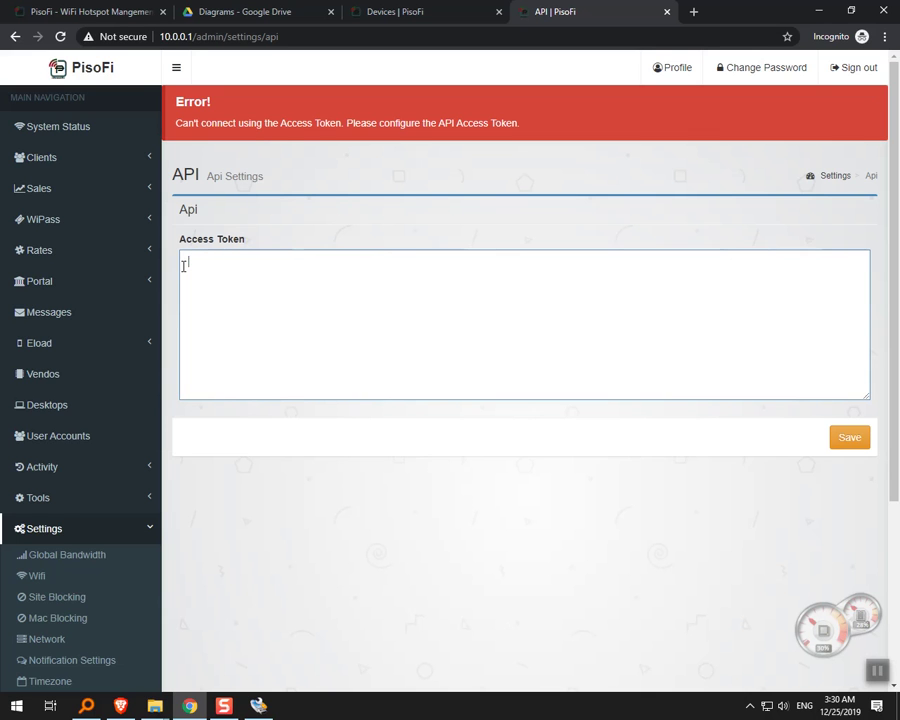
{"action": "left_click", "coordinate": [402, 10]}
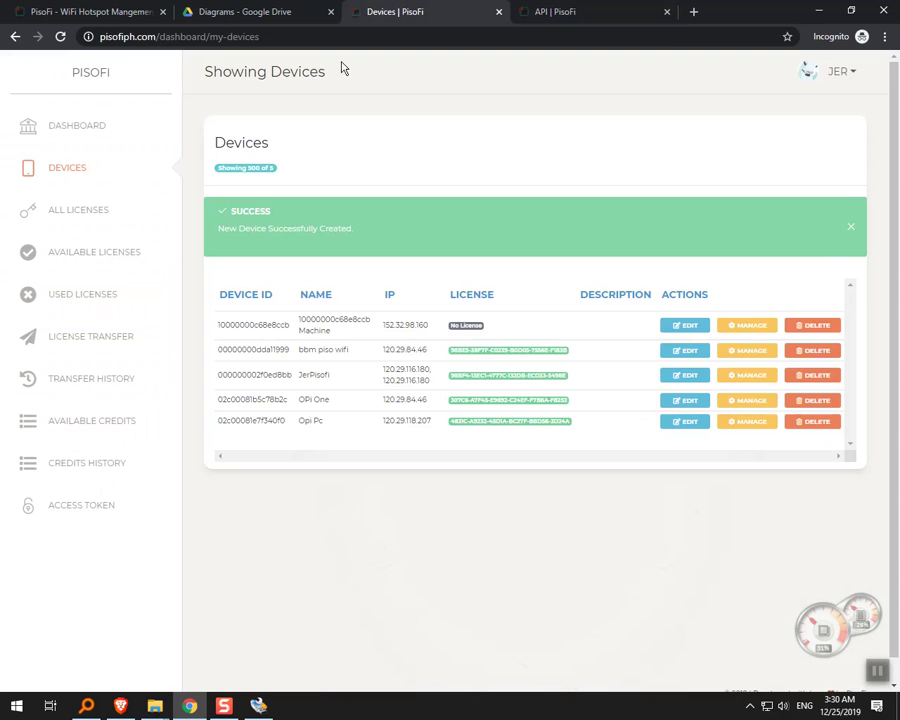
Copy the account's token from the pisofiph.com Access Token page.
{"action": "left_click", "coordinate": [851, 227]}
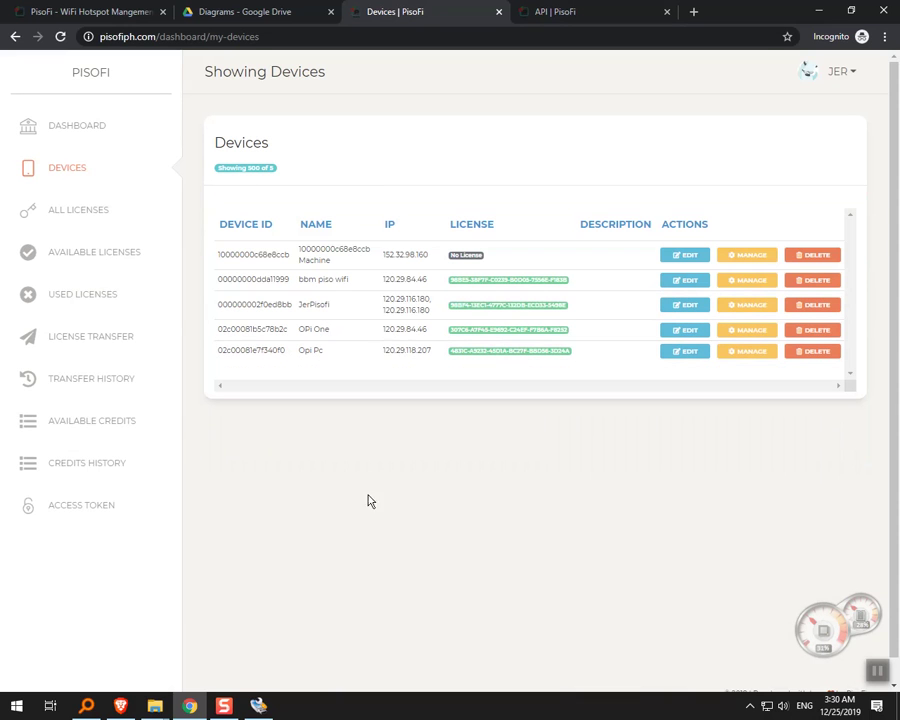
{"action": "left_click", "coordinate": [107, 509]}
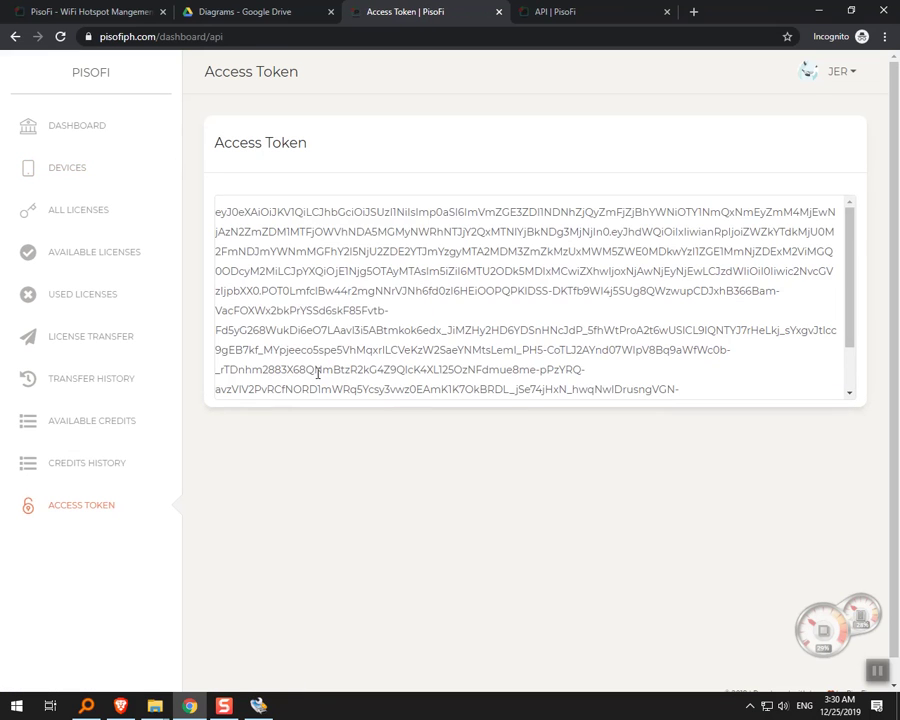
{"action": "triple_click", "coordinate": [318, 373]}
{"action": "right_click", "coordinate": [393, 349]}
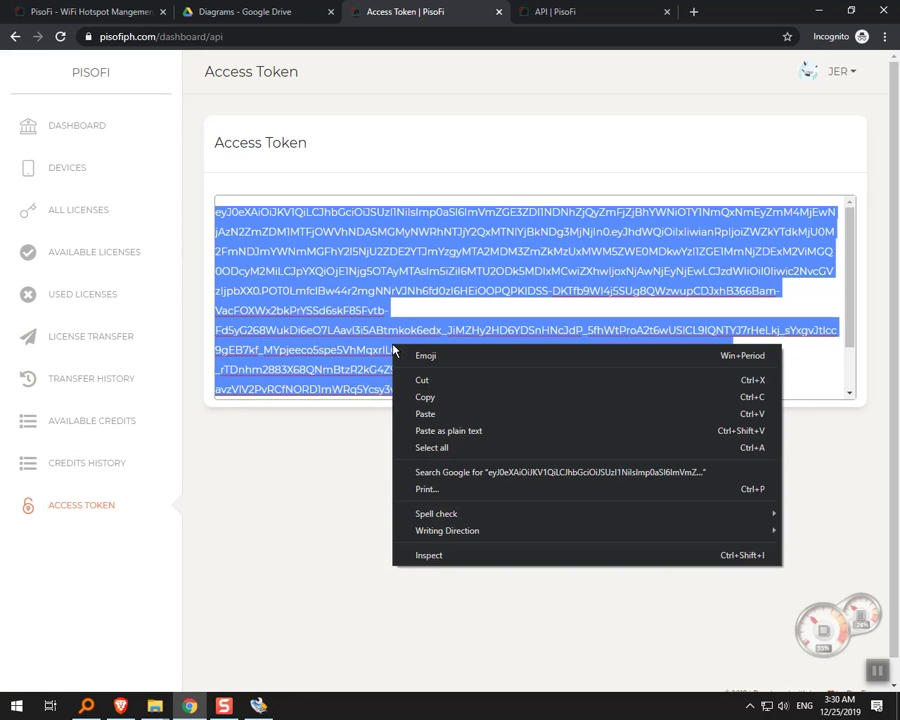
{"action": "left_click", "coordinate": [424, 398]}
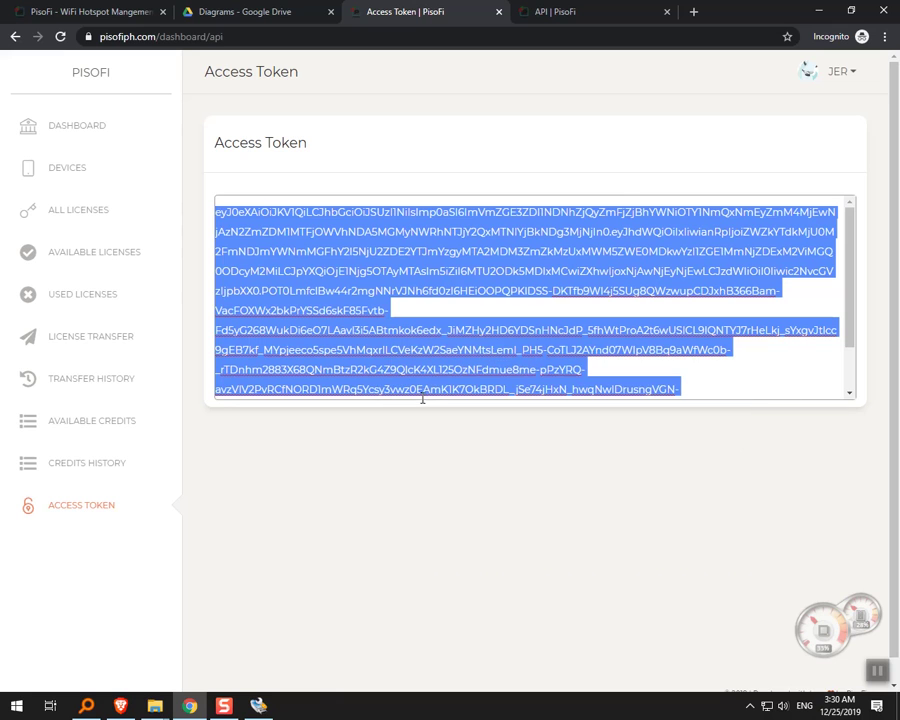
{"action": "left_click", "coordinate": [547, 9]}
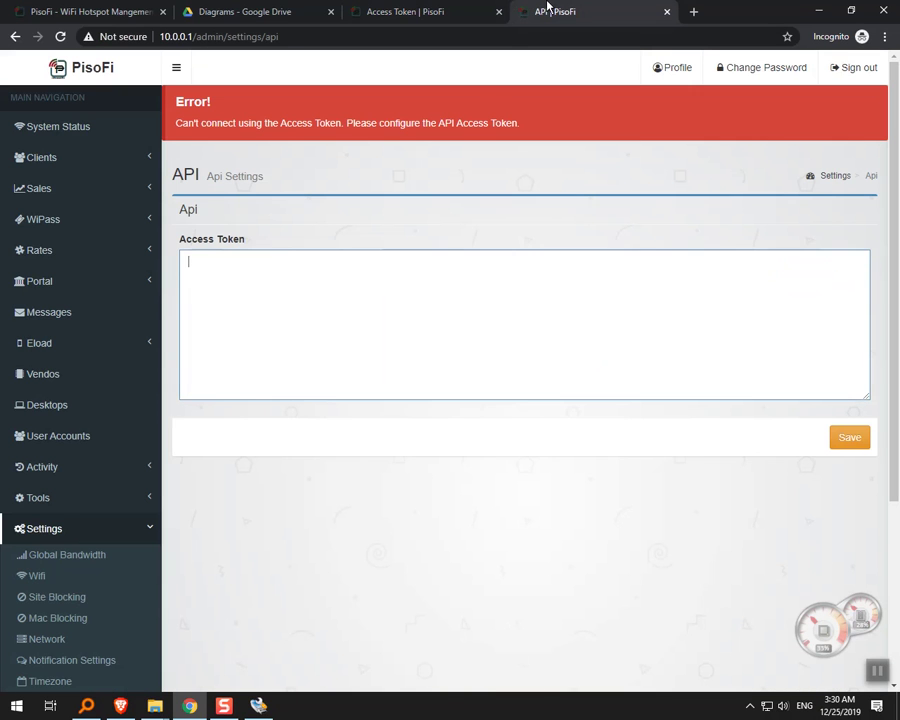
Paste the copied token into the API Access Token box and save it.
{"action": "right_click", "coordinate": [347, 294]}
{"action": "left_click", "coordinate": [526, 287]}
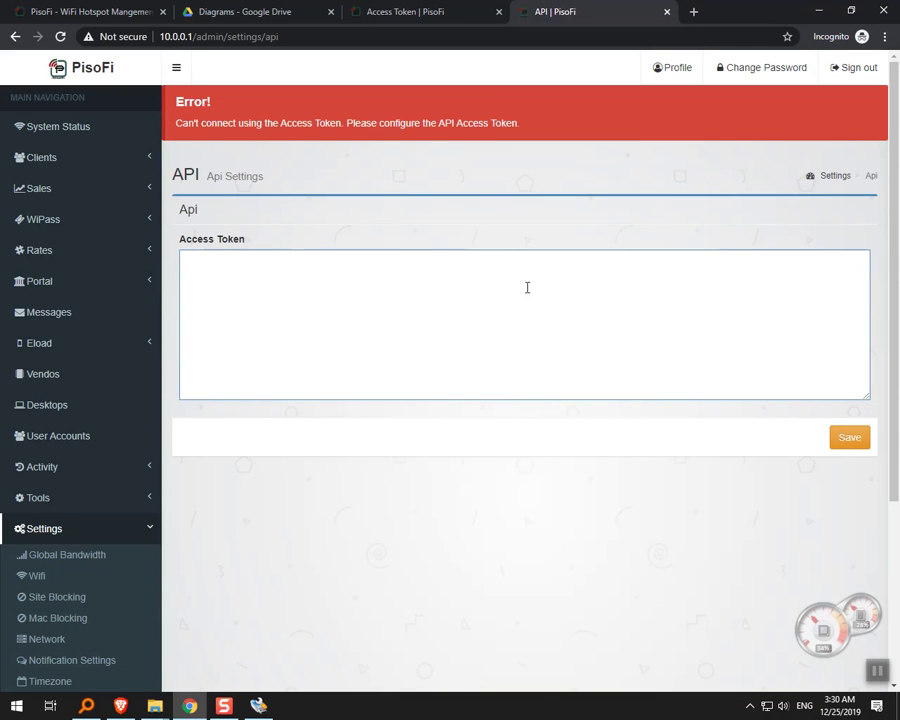
{"action": "right_click", "coordinate": [280, 285]}
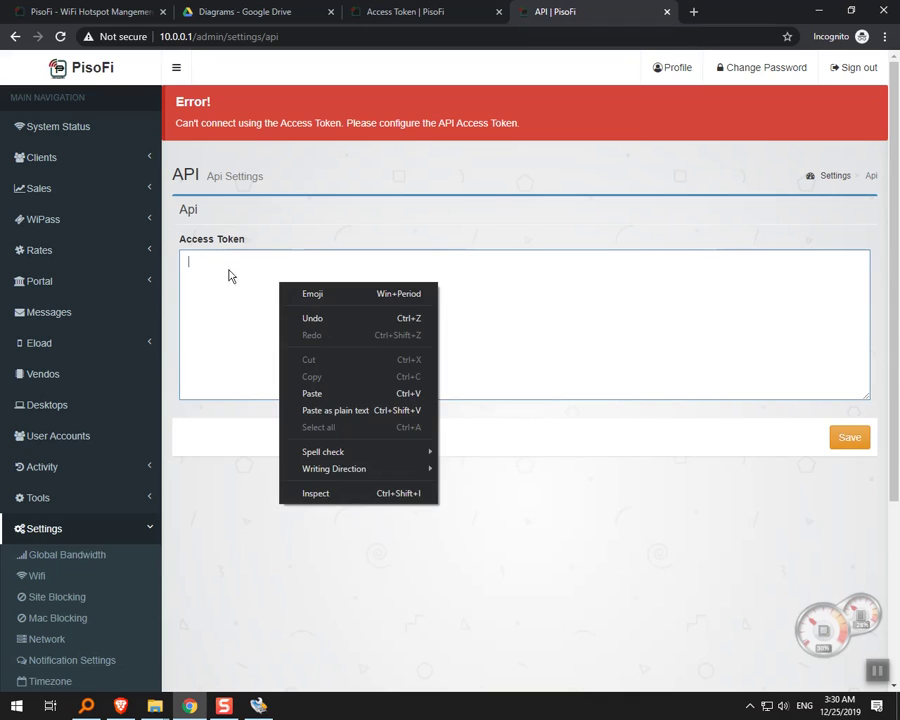
{"action": "left_click", "coordinate": [315, 394]}
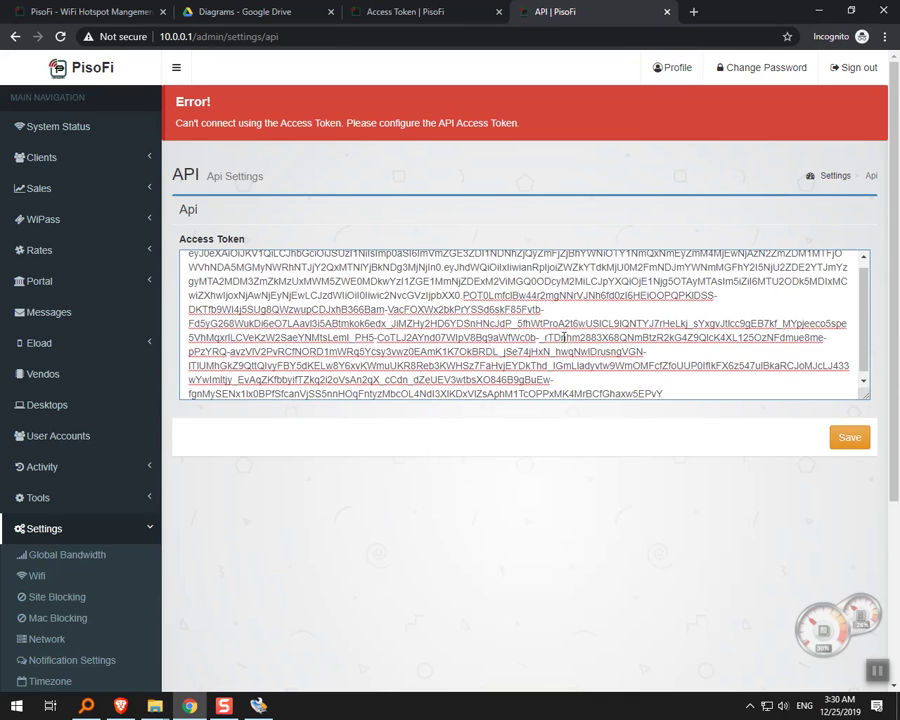
{"action": "left_click", "coordinate": [846, 437]}
{"action": "left_click", "coordinate": [566, 208]}
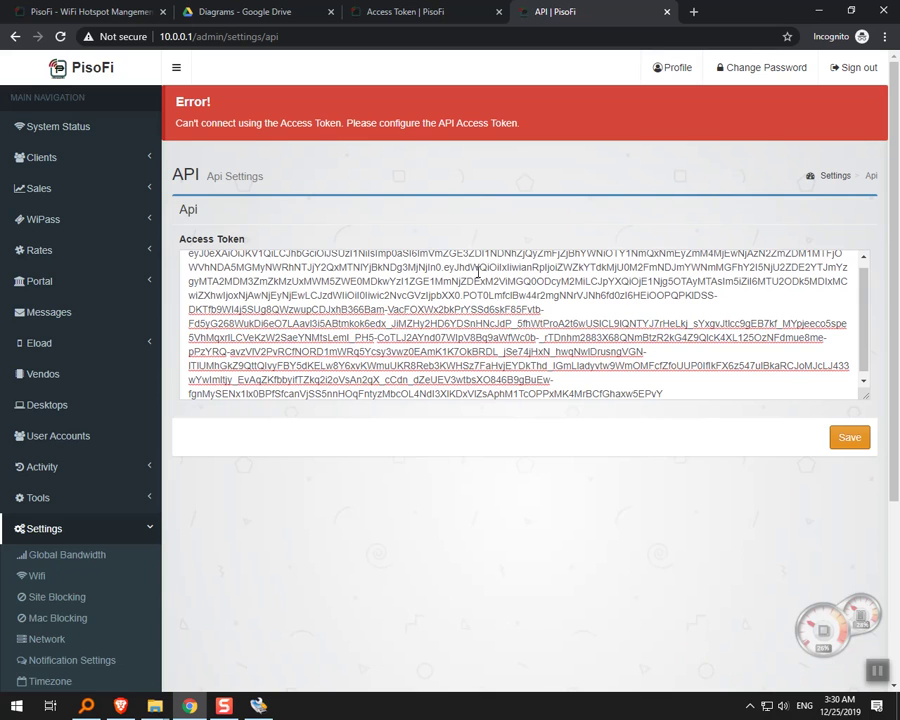
Select the saved token text and return to the dashboard's Access Token tab.
{"action": "left_click", "coordinate": [576, 352]}
{"action": "left_click", "coordinate": [568, 337]}
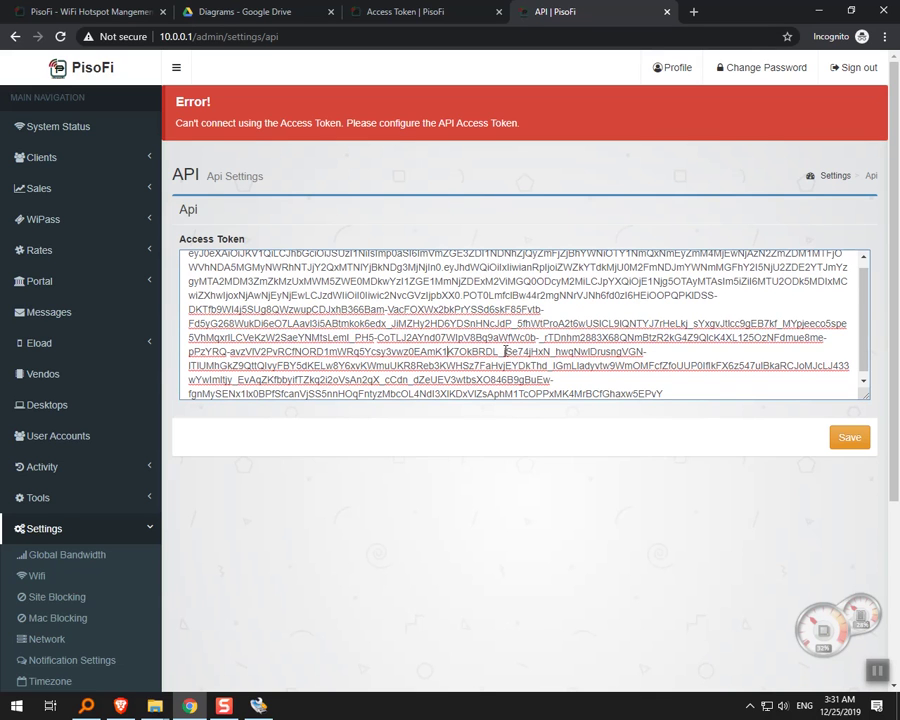
{"action": "left_click_drag", "start_coordinate": [502, 351], "coordinate": [233, 259]}
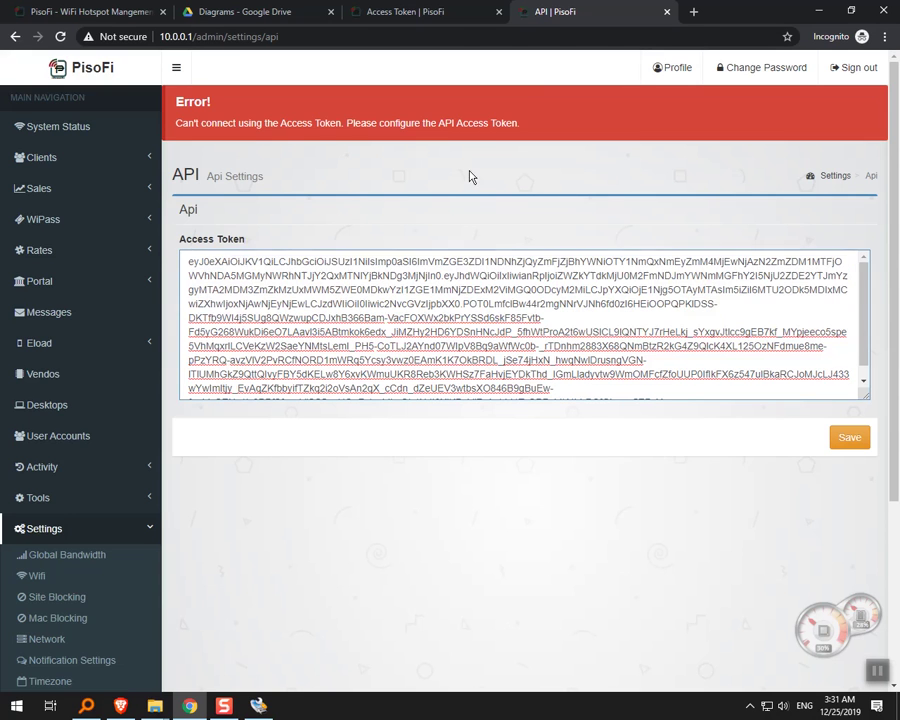
{"action": "left_click", "coordinate": [420, 11]}
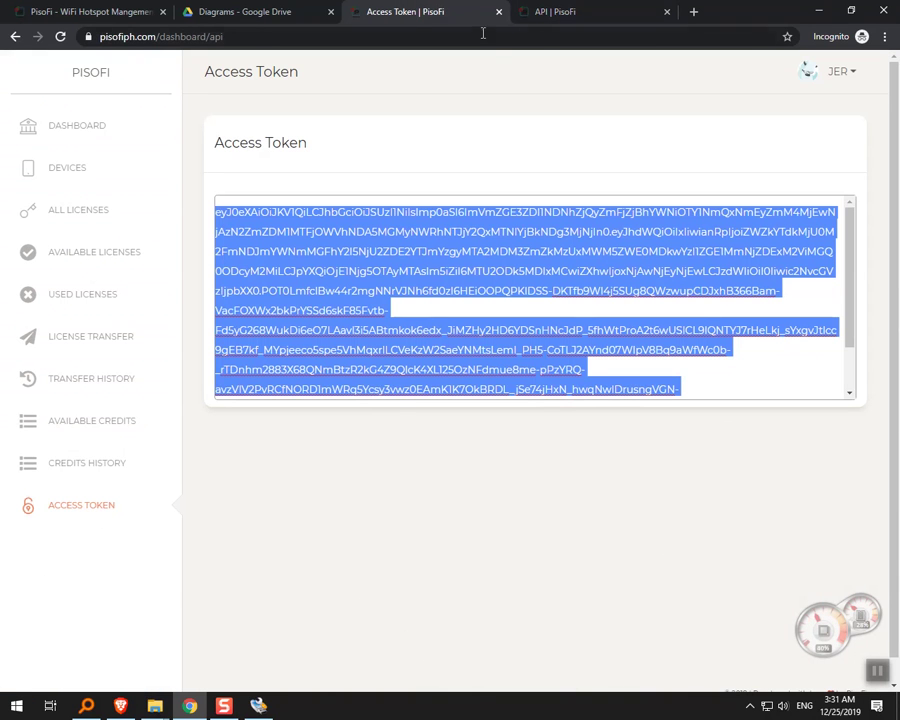
Check the cannot-connect error on the vendo's API settings, then go back to pisofiph.com.
{"action": "left_click", "coordinate": [516, 155]}
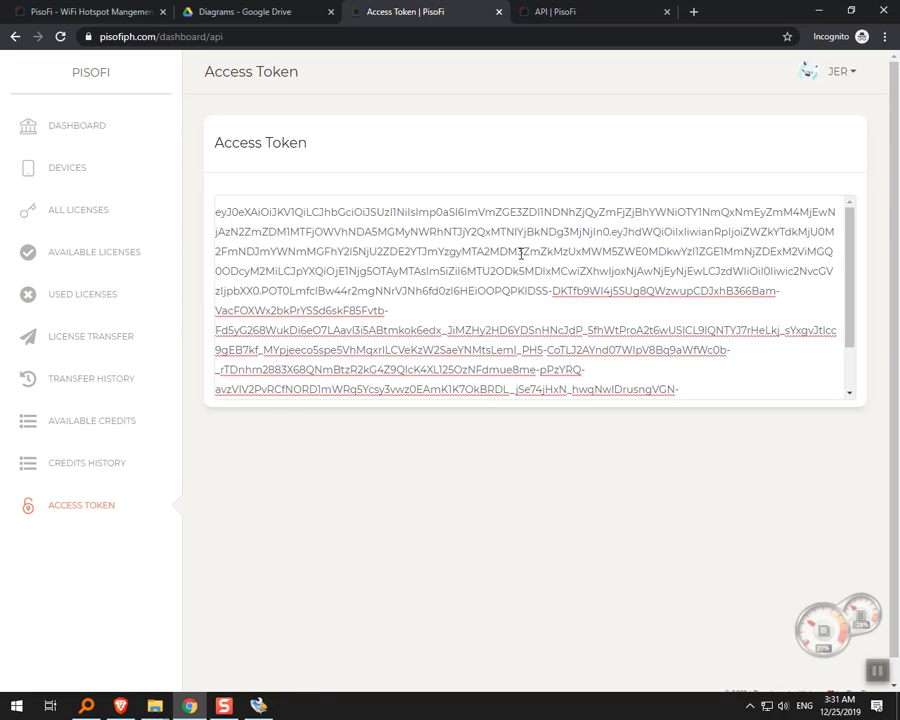
{"action": "left_click", "coordinate": [583, 14]}
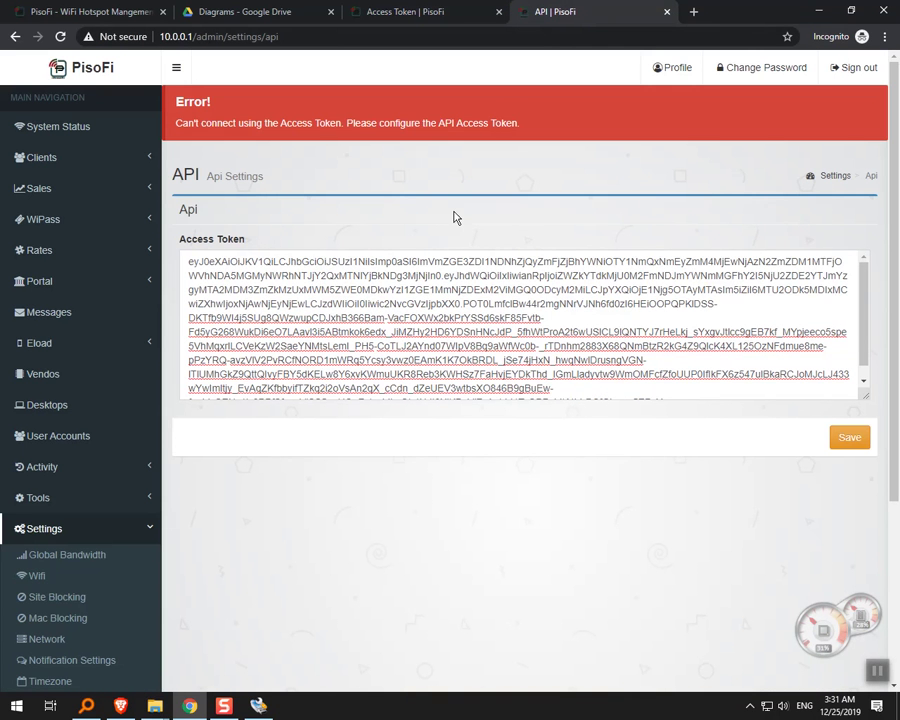
{"action": "left_click", "coordinate": [401, 8]}
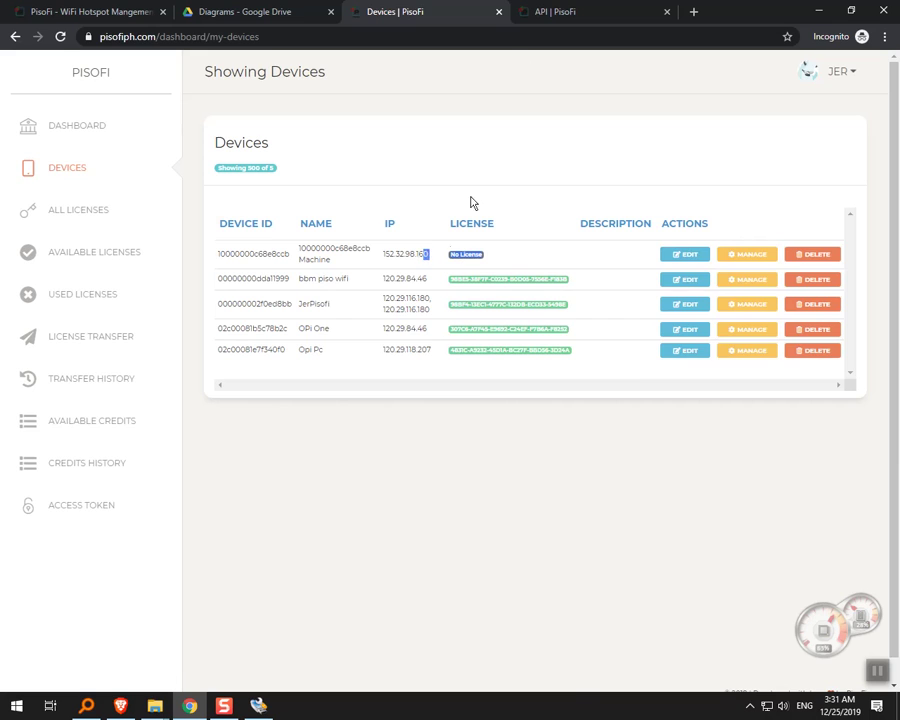
Highlight the vendo's NO LICENSE heading, then list the account's available licenses.
{"action": "left_click", "coordinate": [565, 10]}
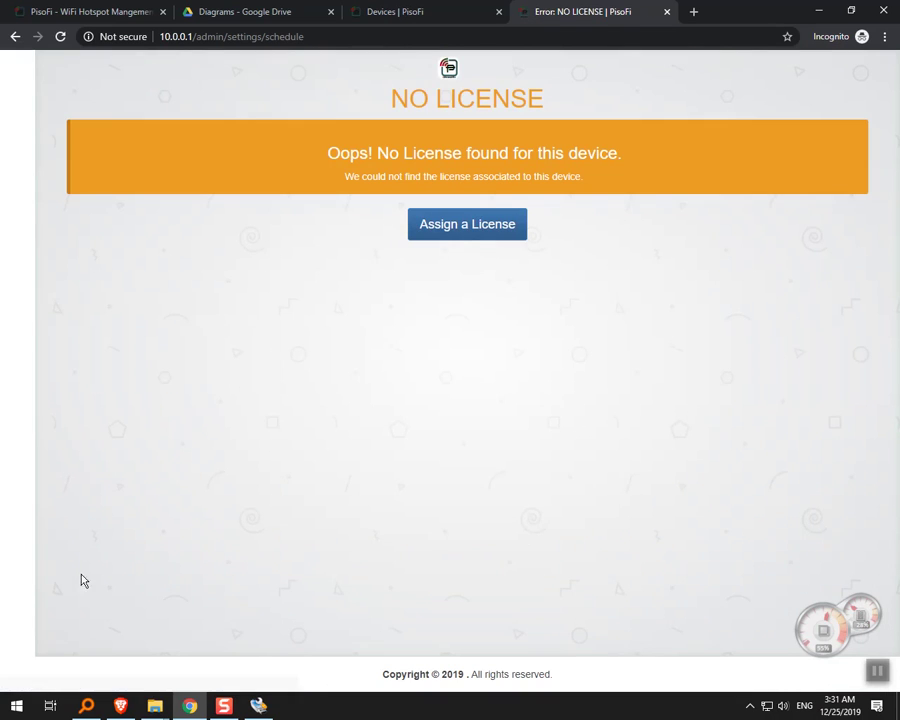
{"action": "left_click_drag", "start_coordinate": [390, 106], "coordinate": [571, 110]}
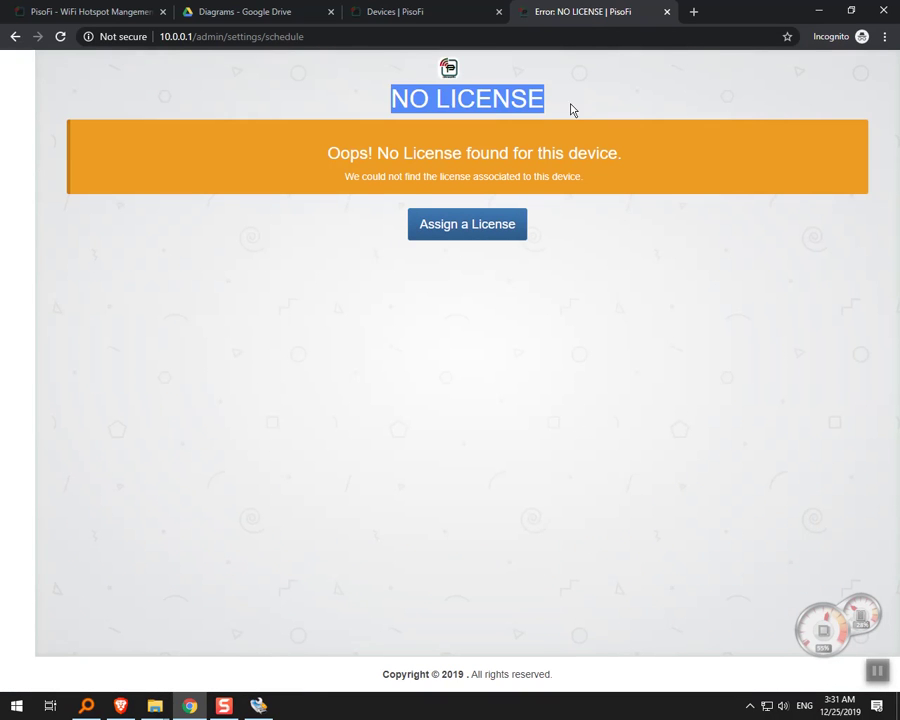
{"action": "left_click", "coordinate": [571, 110]}
{"action": "left_click", "coordinate": [436, 16]}
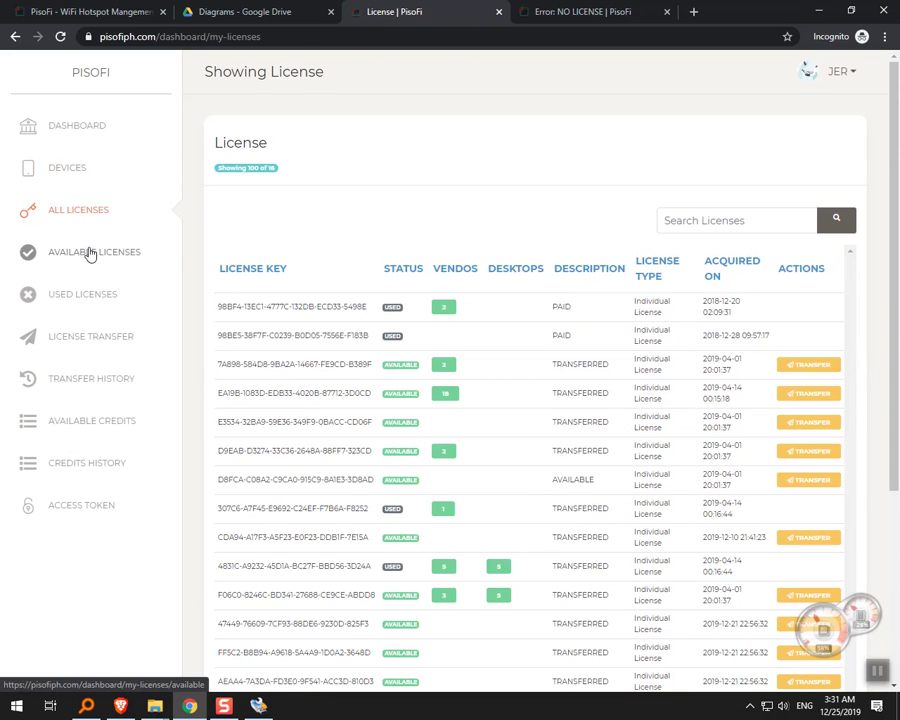
{"action": "left_click", "coordinate": [90, 253]}
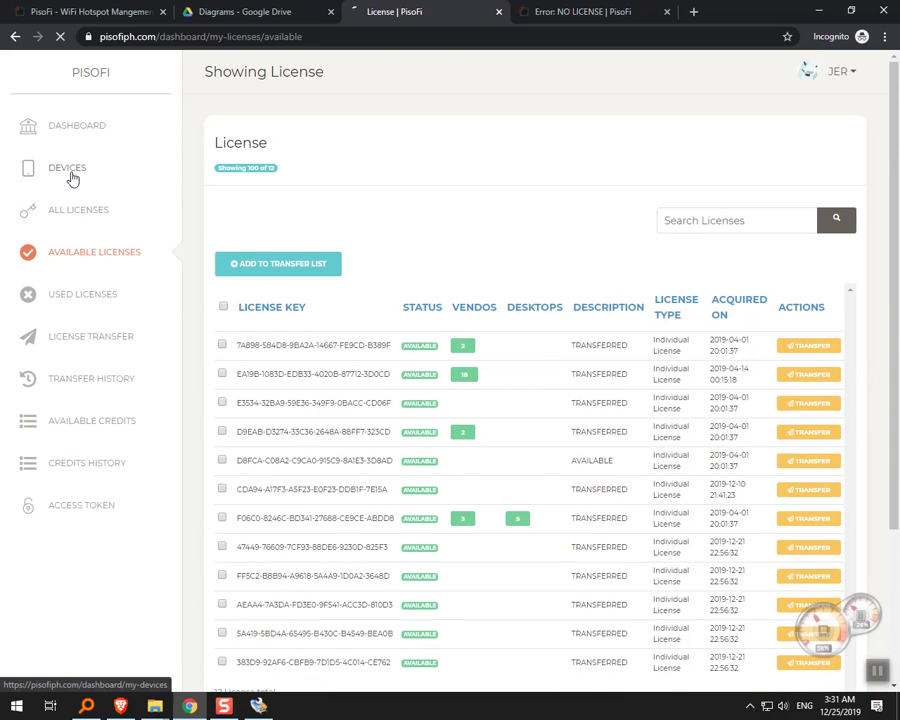
Return to the Devices list showing machine 10000000c68e8ccb without a license.
{"action": "left_click", "coordinate": [72, 170]}
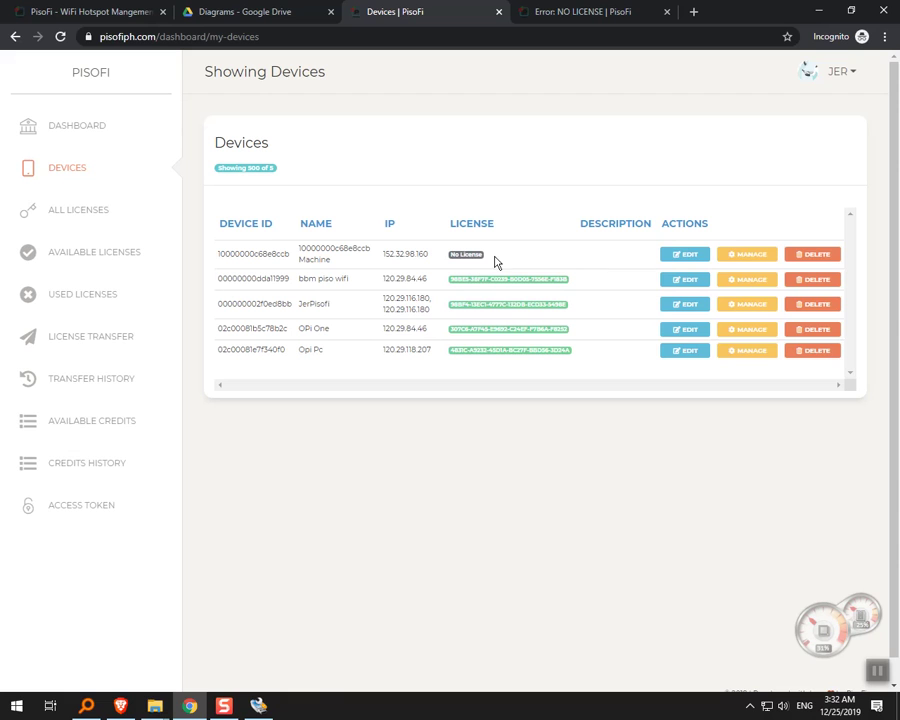
Request a trial license for machine 10000000c68e8ccb and check its TRIAL type and 2020-01-06 expiry.
{"action": "left_click", "coordinate": [744, 263]}
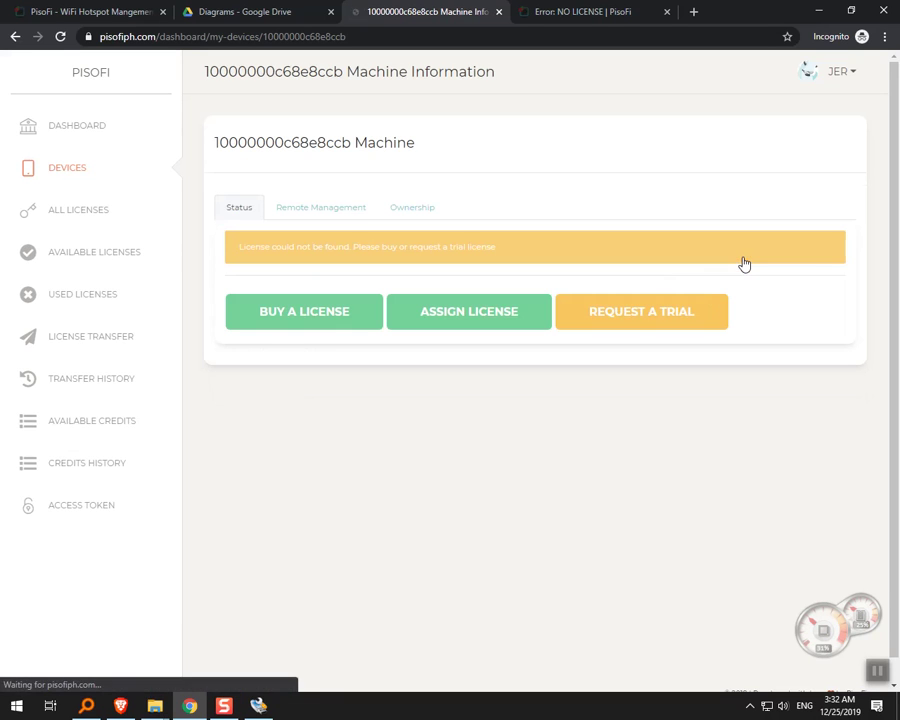
{"action": "left_click", "coordinate": [628, 320]}
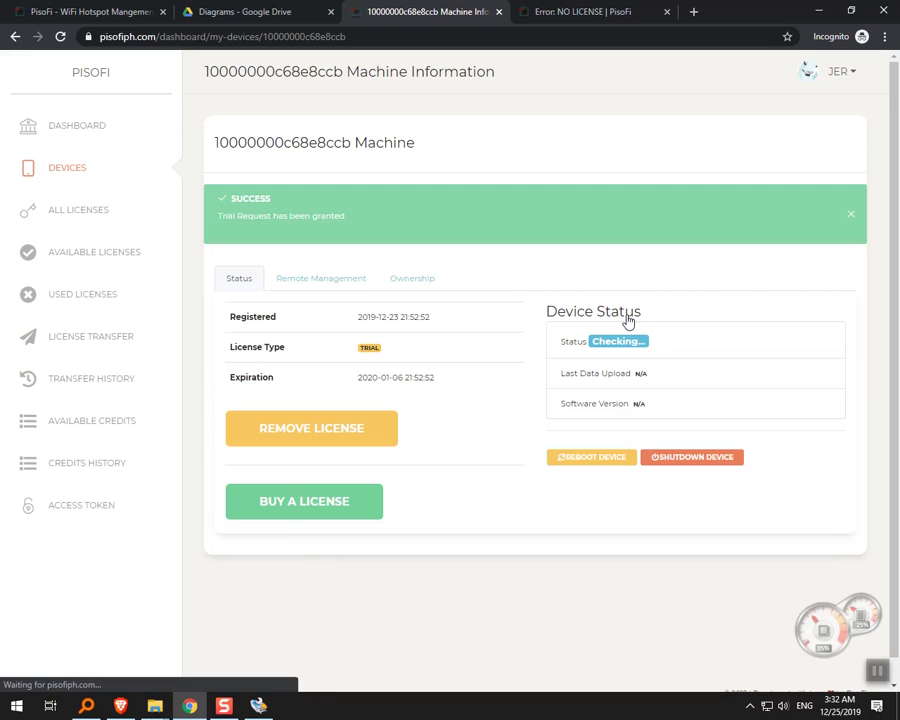
{"action": "left_click_drag", "start_coordinate": [444, 384], "coordinate": [357, 382]}
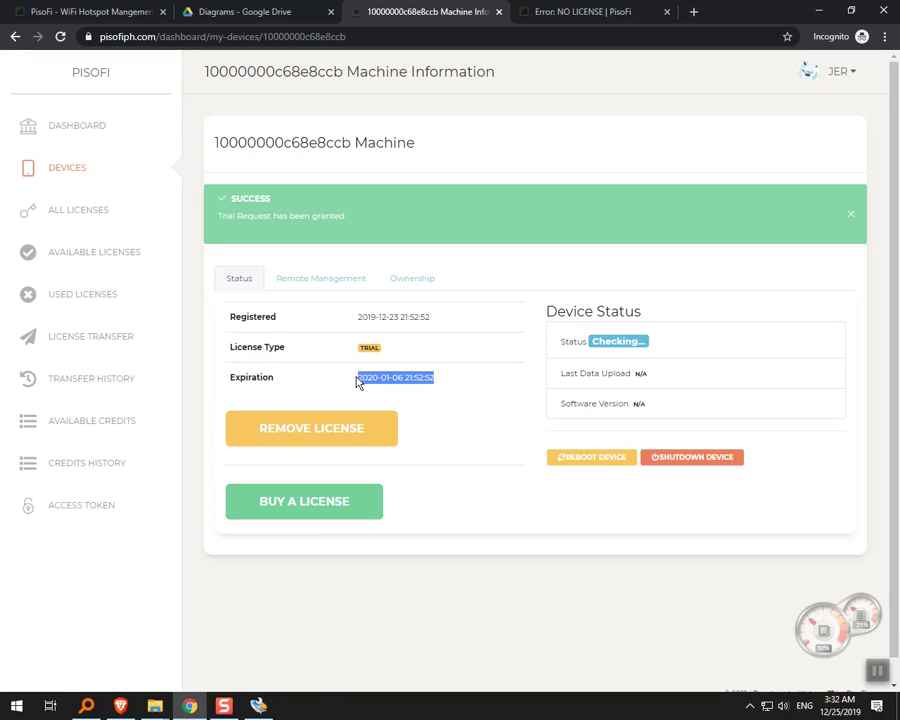
{"action": "left_click_drag", "start_coordinate": [436, 386], "coordinate": [345, 383]}
{"action": "left_click", "coordinate": [391, 377]}
{"action": "left_click_drag", "start_coordinate": [445, 384], "coordinate": [352, 381]}
{"action": "left_click_drag", "start_coordinate": [410, 356], "coordinate": [361, 354]}
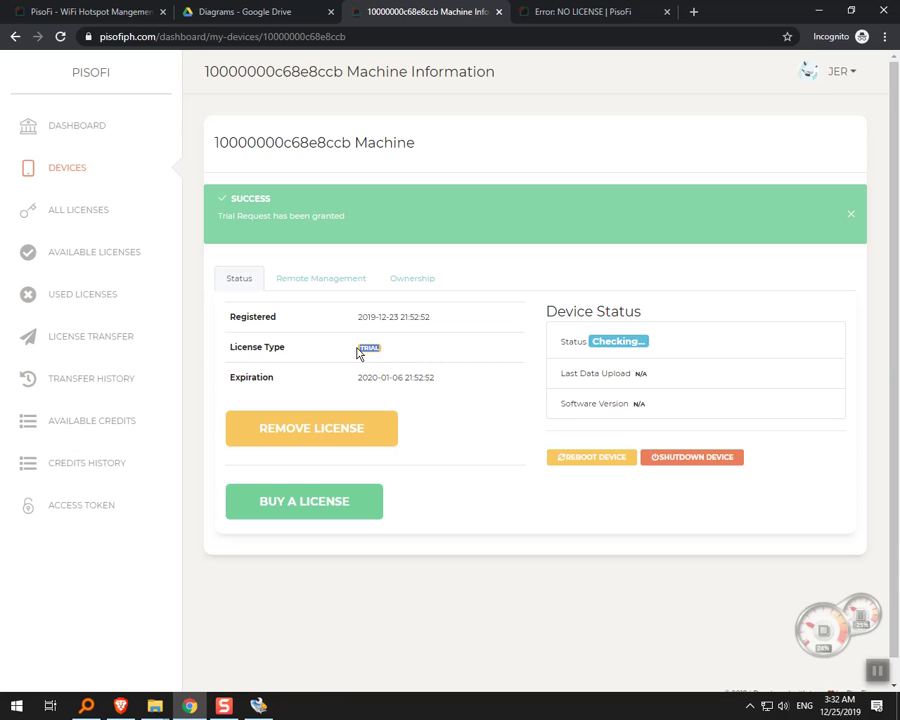
{"action": "left_click", "coordinate": [555, 14]}
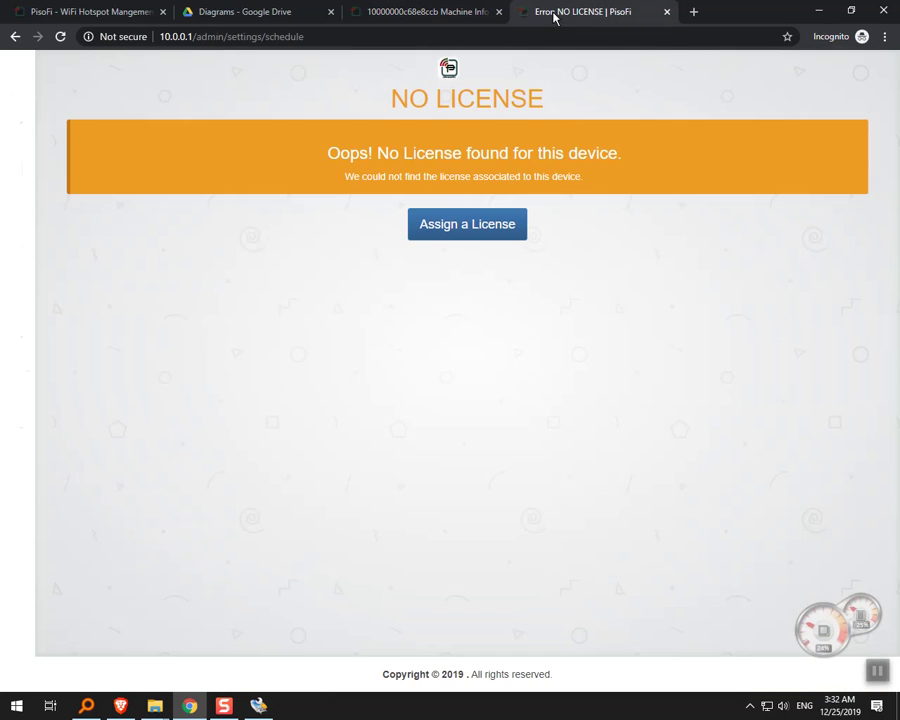
Reload the vendo admin and confirm Device shows a TRIAL license expiring 2020-01-06 with 12 days remaining.
{"action": "left_click", "coordinate": [63, 37]}
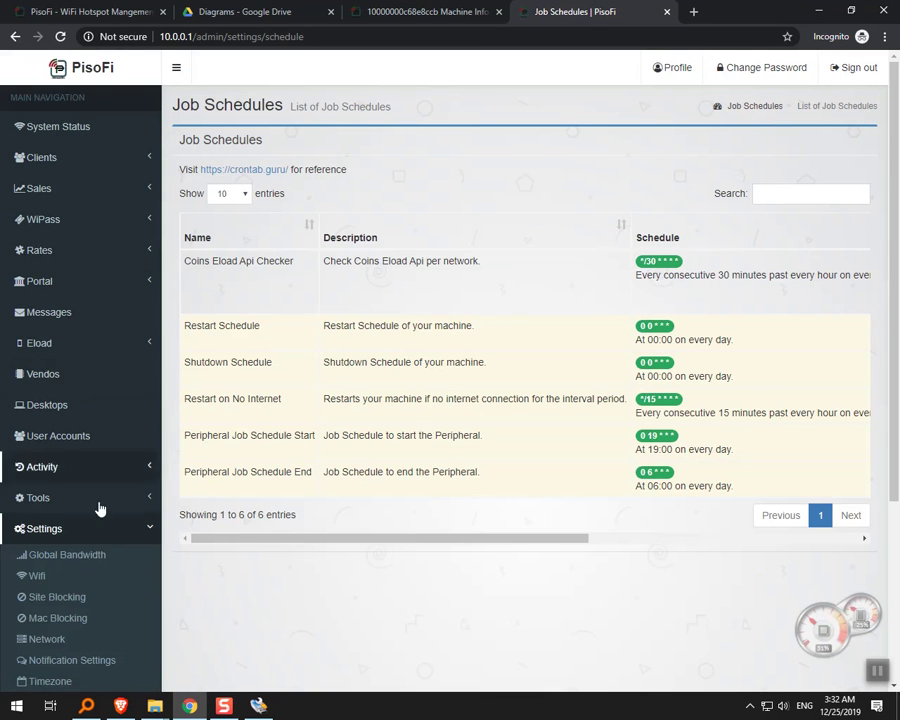
{"action": "scroll", "coordinate": [105, 525], "scroll_direction": "down", "scroll_amount": 1}
{"action": "scroll", "coordinate": [100, 545], "scroll_direction": "down", "scroll_amount": 2}
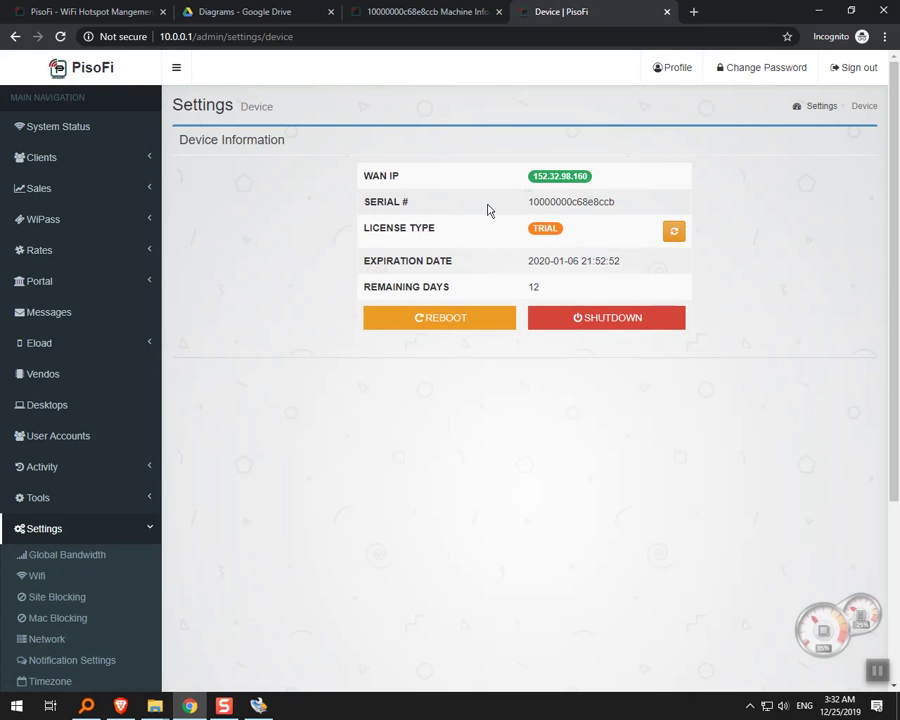
{"action": "double_click", "coordinate": [366, 229]}
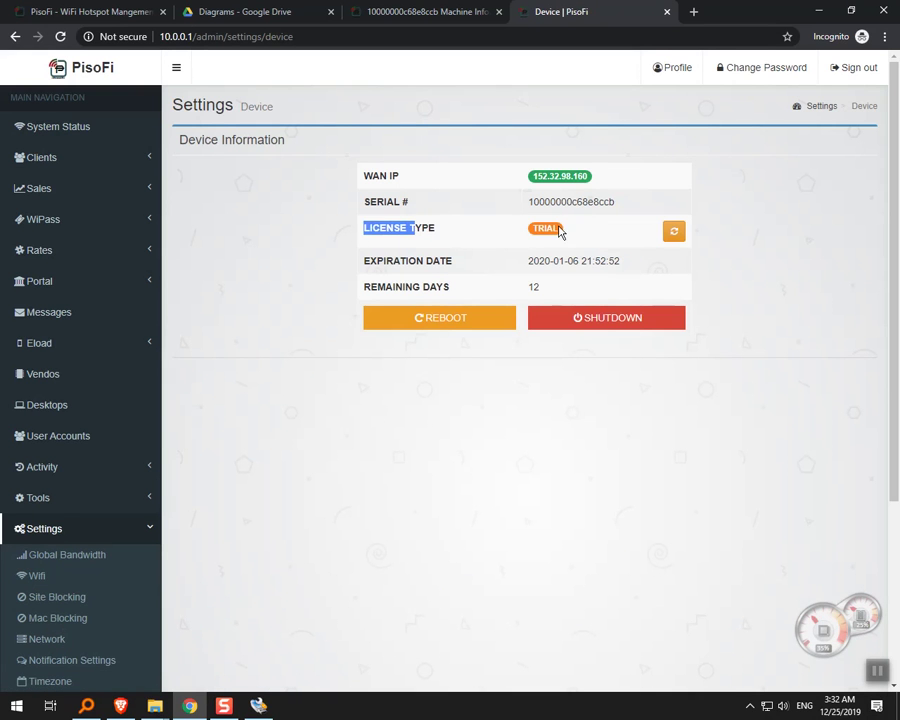
{"action": "double_click", "coordinate": [546, 229]}
{"action": "double_click", "coordinate": [534, 289]}
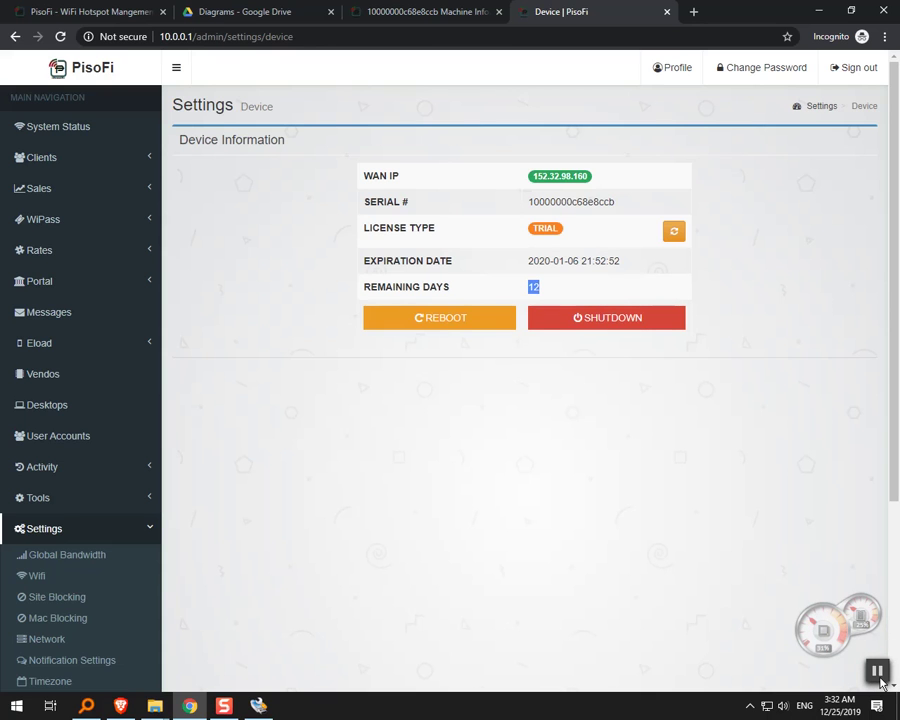
{"action": "left_click", "coordinate": [878, 674]}
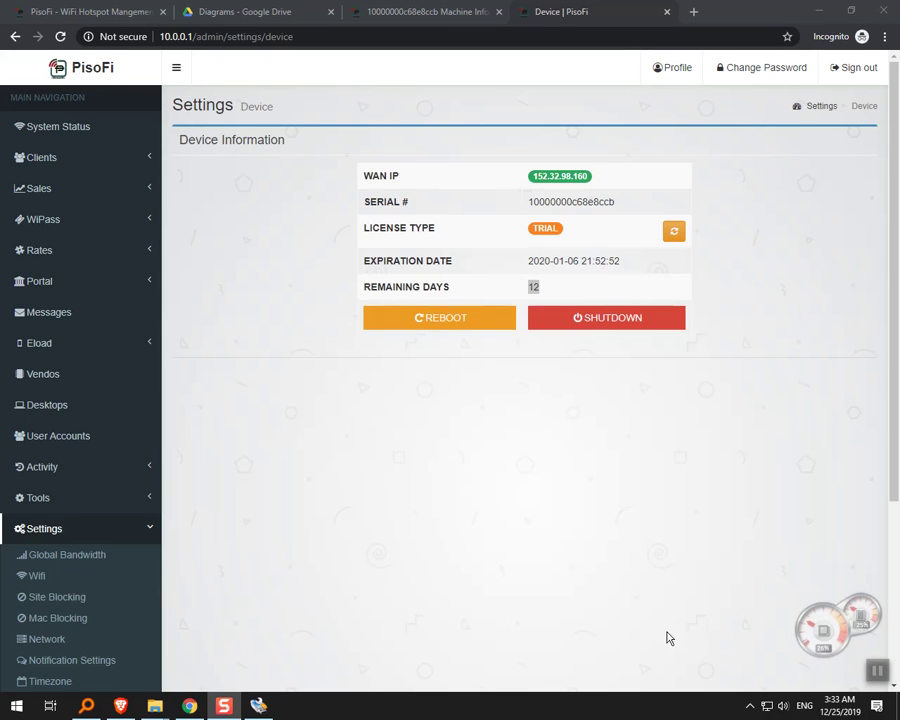
{"action": "left_click", "coordinate": [153, 530]}
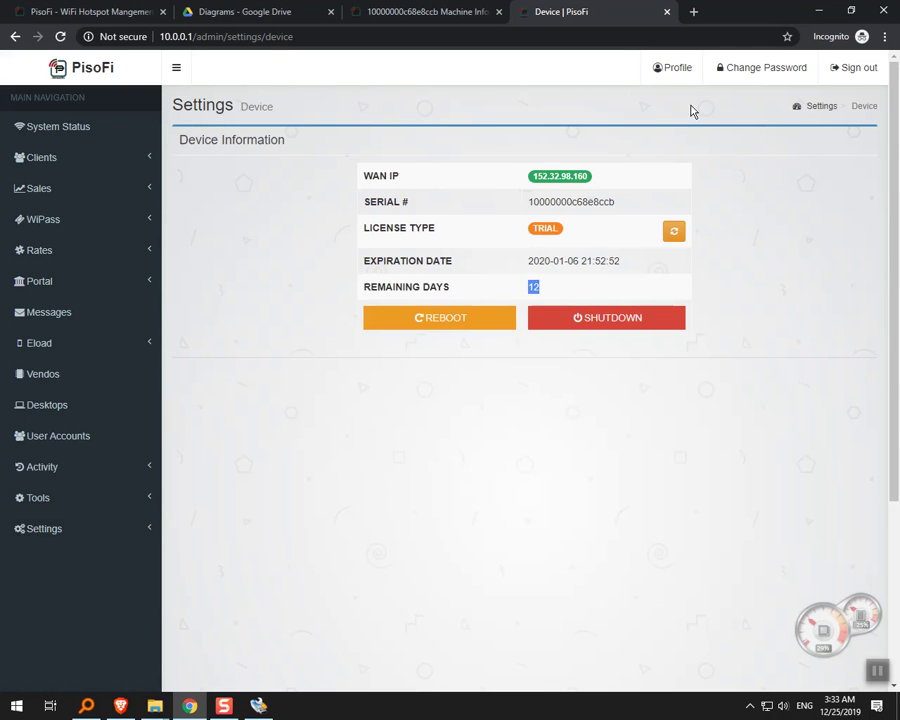
Remove the trial license from machine 10000000c68e8ccb and confirm the removal.
{"action": "left_click", "coordinate": [435, 12]}
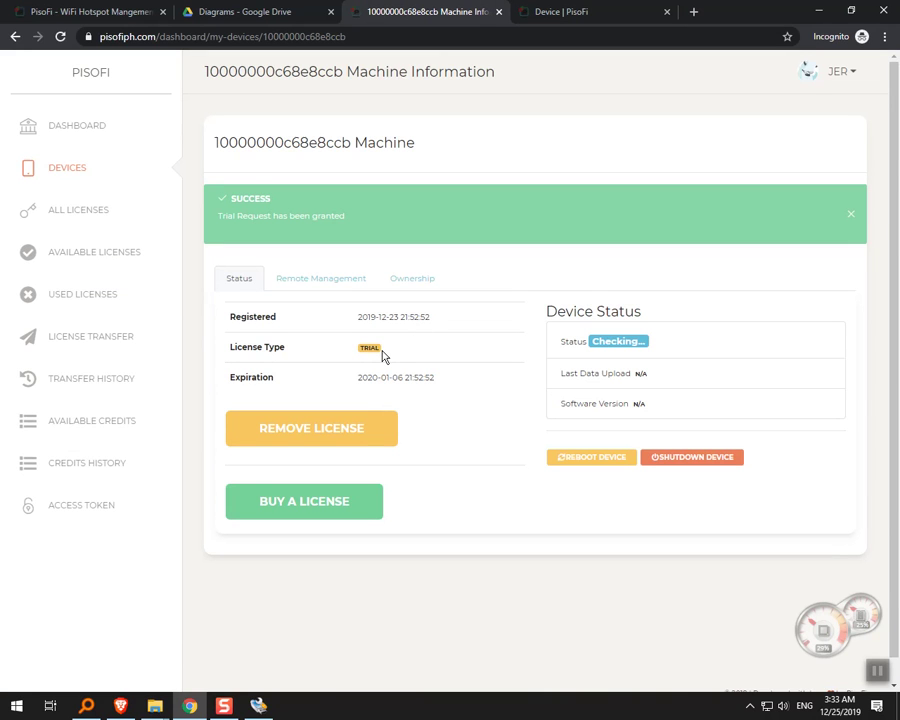
{"action": "left_click", "coordinate": [337, 434]}
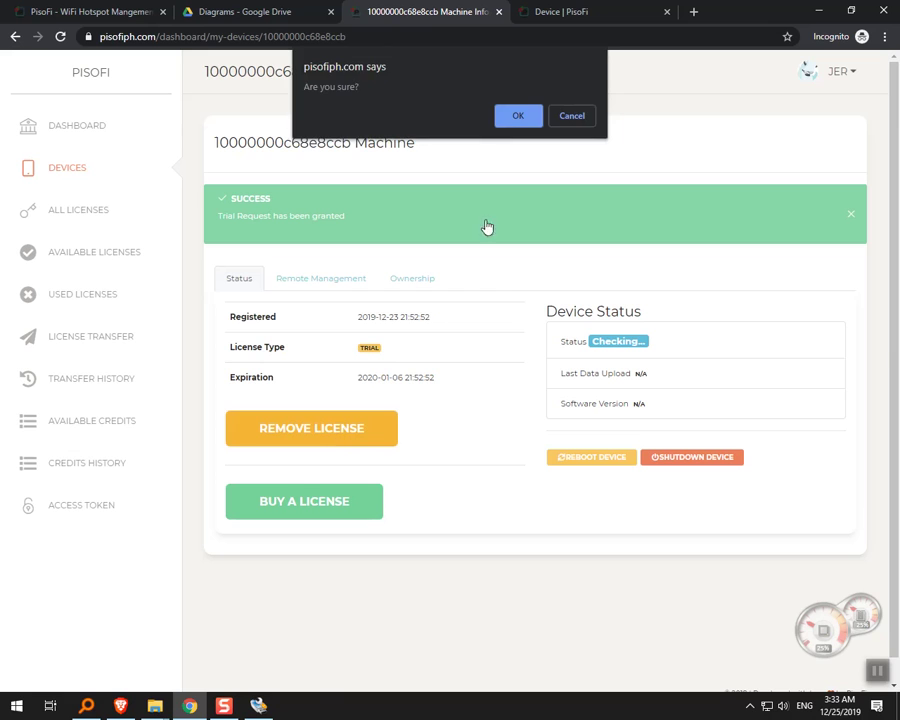
{"action": "left_click", "coordinate": [515, 116]}
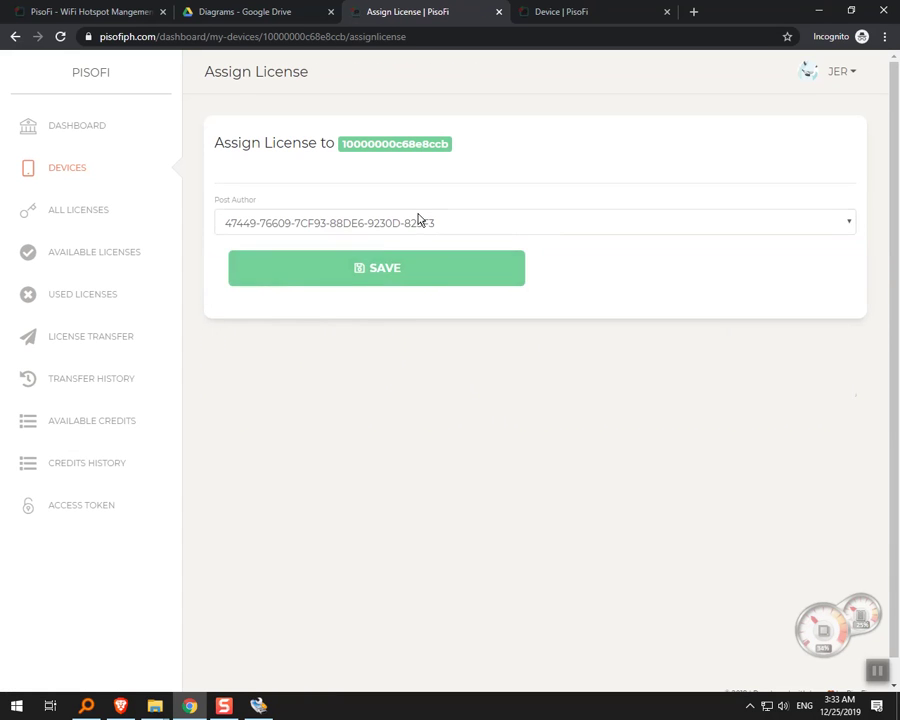
Assign the first available permanent license to machine 10000000c68e8ccb and save.
{"action": "left_click", "coordinate": [418, 221]}
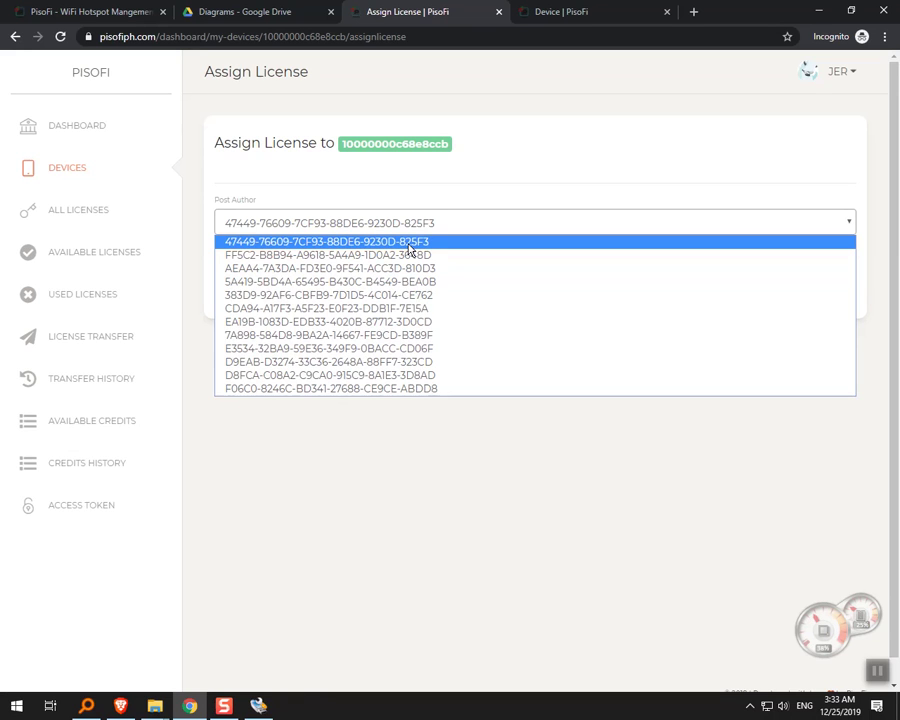
{"action": "left_click", "coordinate": [410, 250]}
{"action": "left_click", "coordinate": [430, 268]}
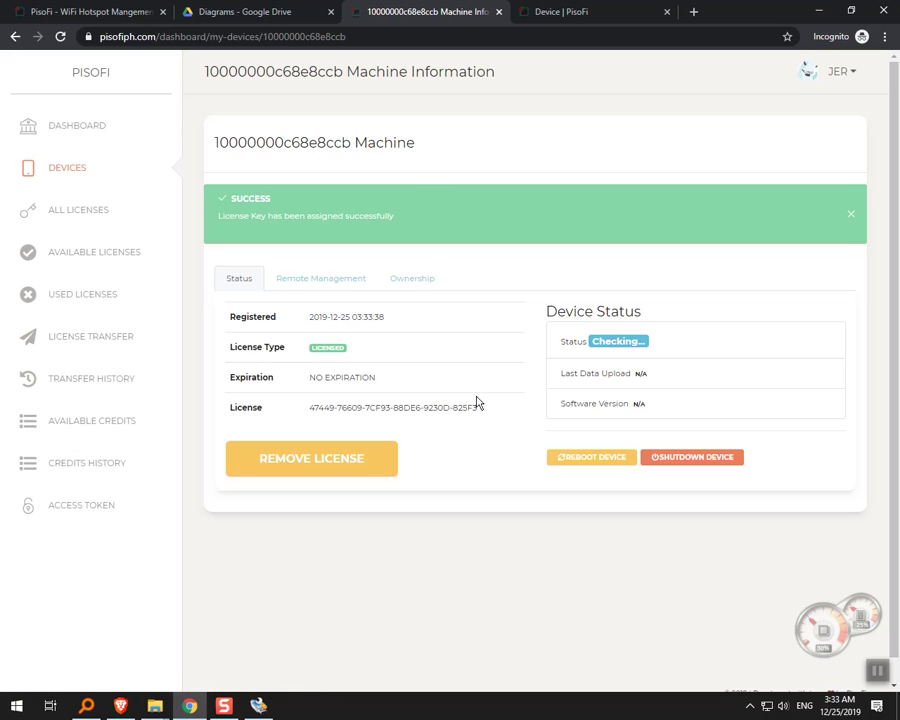
Review the machine's newly assigned non-expiring license key.
{"action": "left_click_drag", "start_coordinate": [422, 407], "coordinate": [227, 317]}
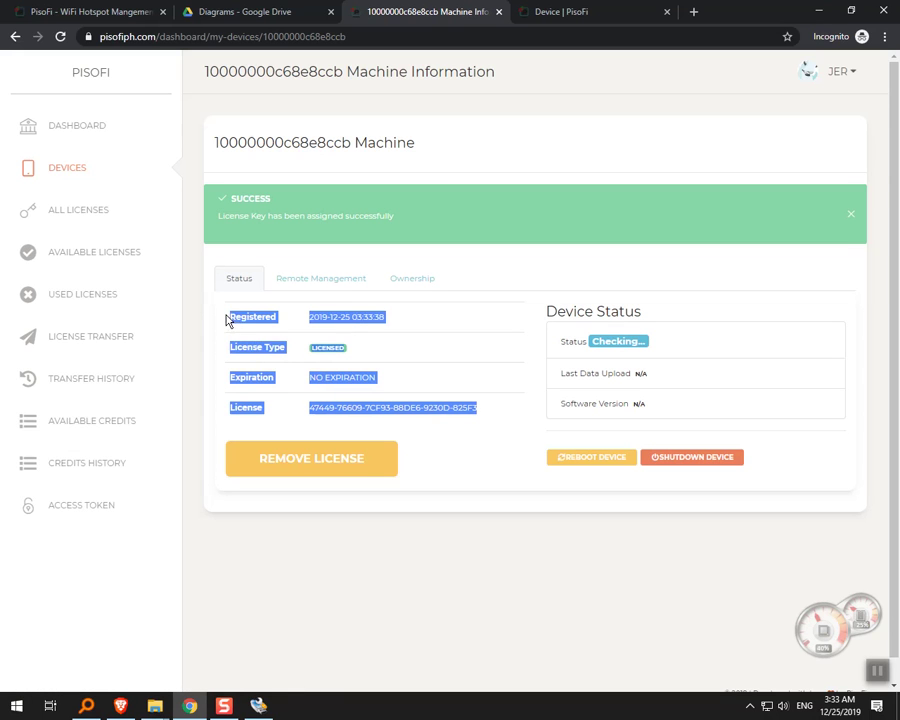
{"action": "left_click", "coordinate": [353, 335]}
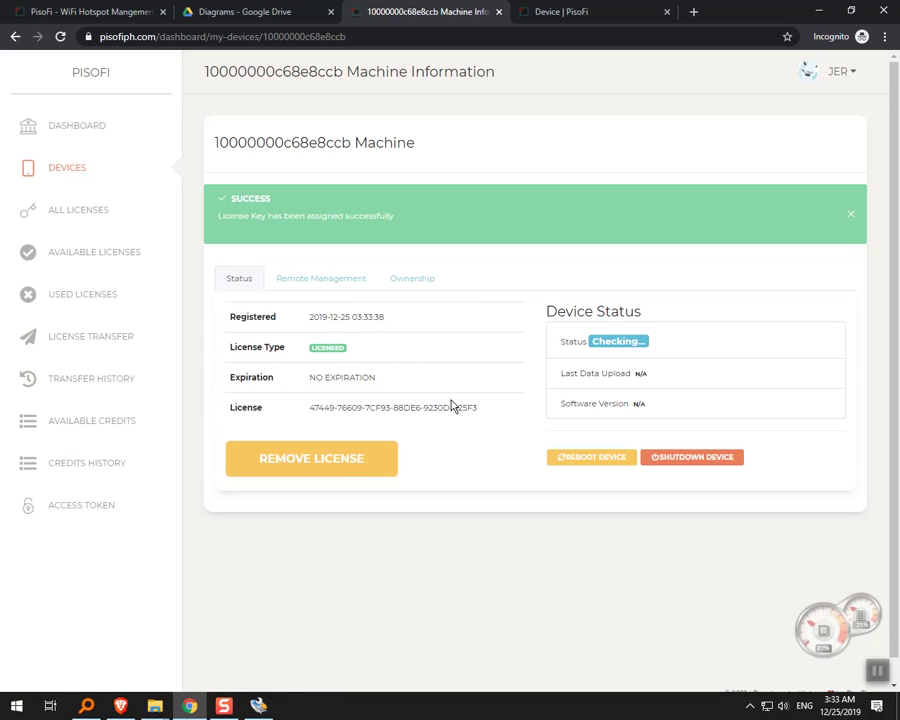
{"action": "left_click_drag", "start_coordinate": [478, 409], "coordinate": [309, 407]}
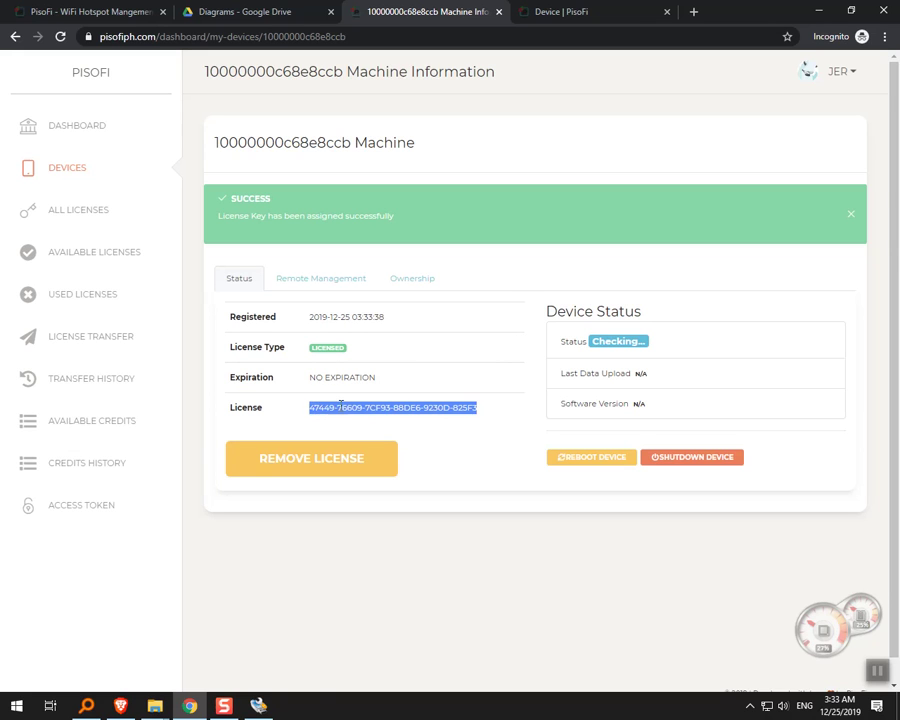
{"action": "left_click", "coordinate": [341, 405]}
{"action": "left_click_drag", "start_coordinate": [477, 411], "coordinate": [310, 412]}
{"action": "left_click", "coordinate": [310, 412]}
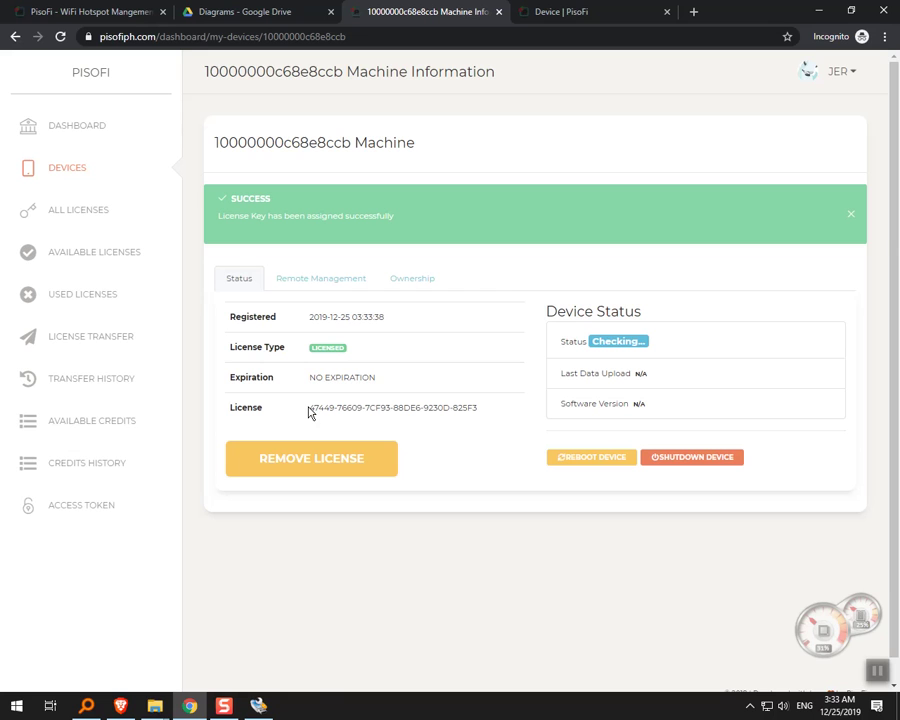
{"action": "left_click", "coordinate": [605, 14]}
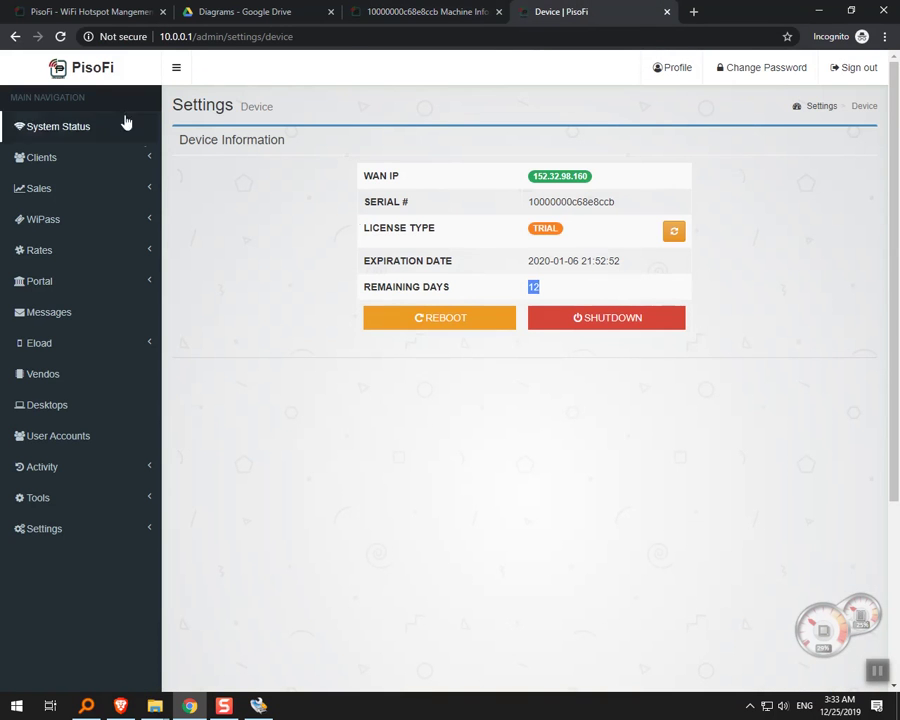
Reload the Device page and try the license reload button, dismissing its confirmation twice while still TRIAL.
{"action": "left_click", "coordinate": [60, 36]}
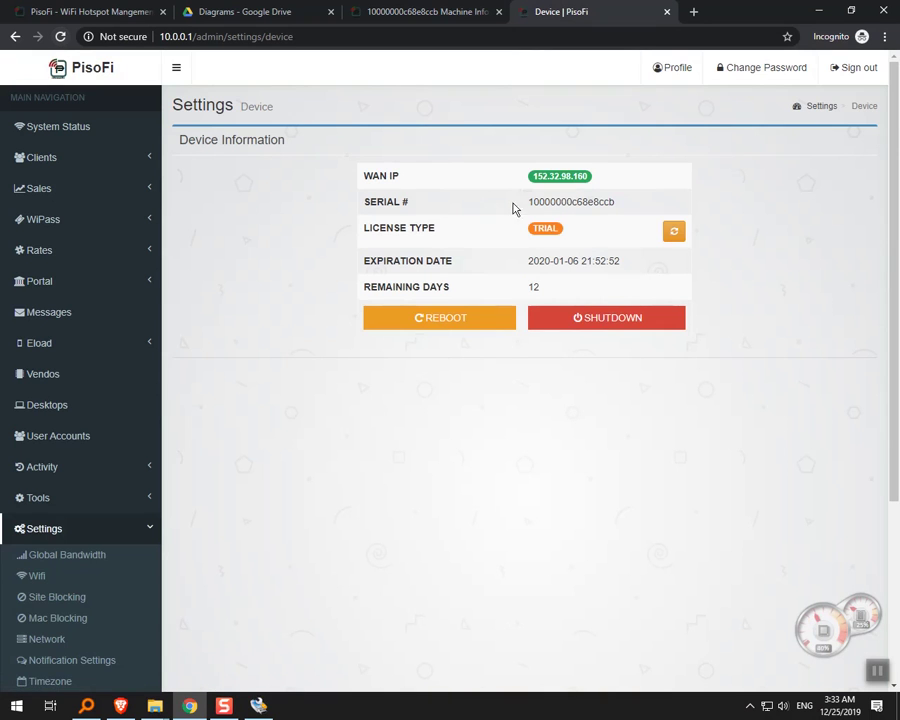
{"action": "left_click", "coordinate": [672, 234]}
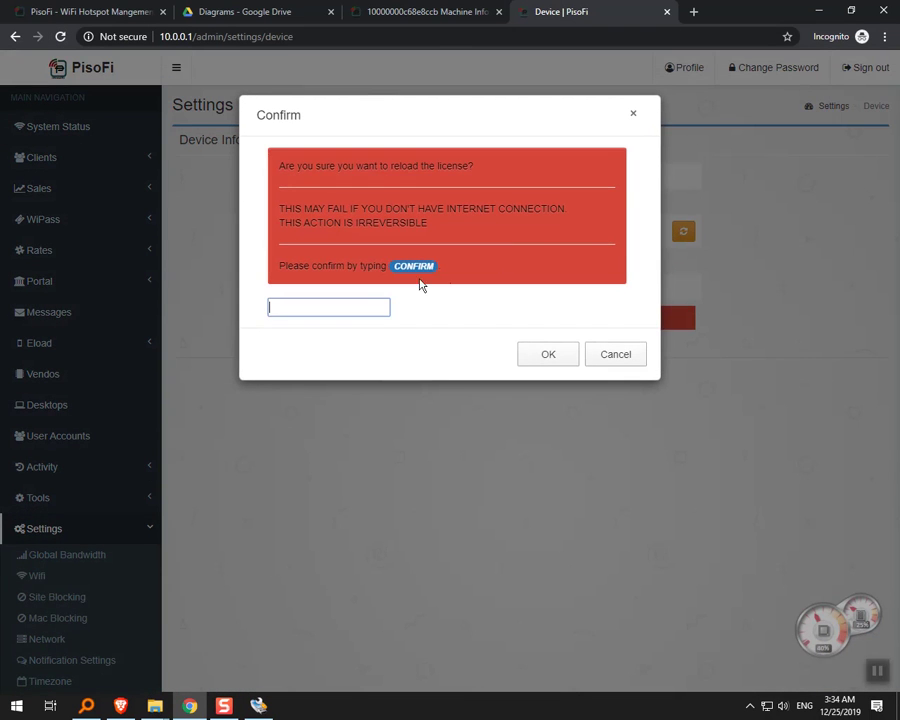
{"action": "left_click", "coordinate": [632, 114]}
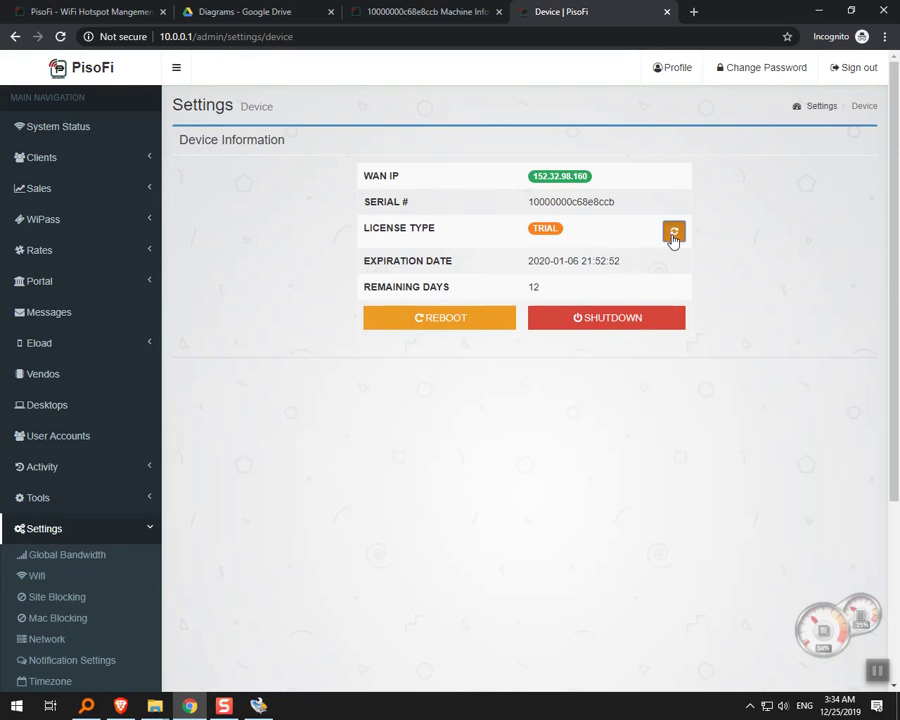
{"action": "left_click", "coordinate": [672, 234]}
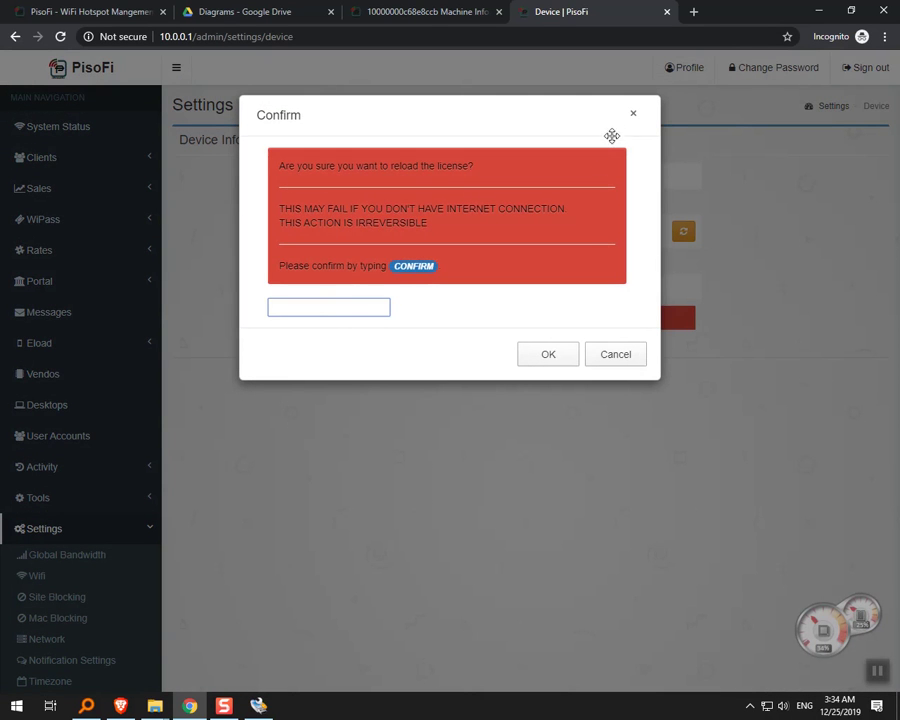
{"action": "left_click", "coordinate": [632, 114]}
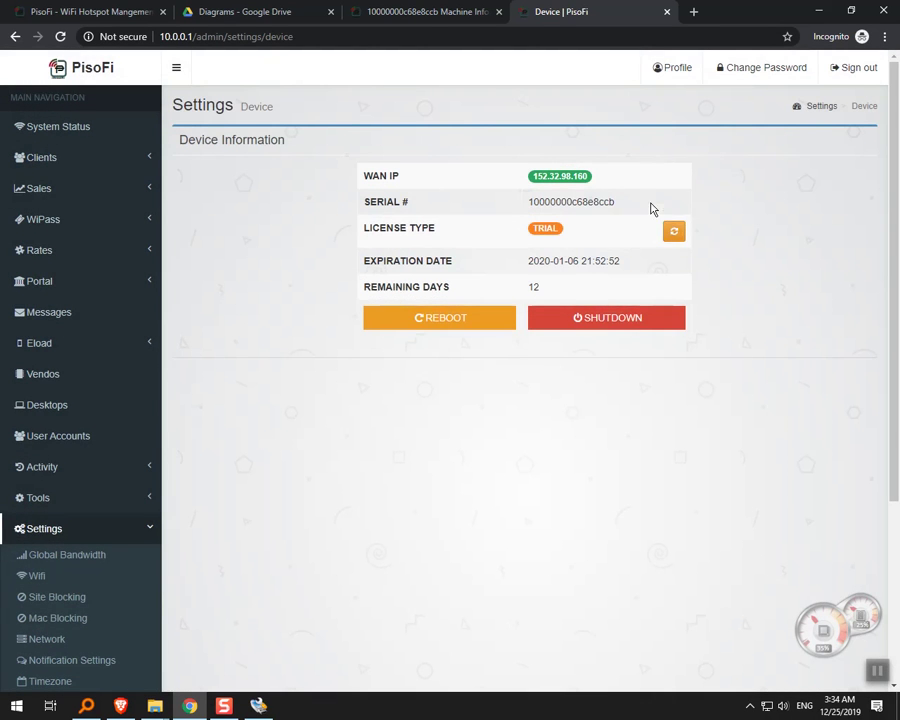
{"action": "triple_click", "coordinate": [654, 244]}
{"action": "left_click", "coordinate": [221, 406]}
Reload the device license by entering CONFIRM, then verify License Type now reads LICENSED.
{"action": "left_click", "coordinate": [673, 234]}
{"action": "left_click", "coordinate": [340, 309]}
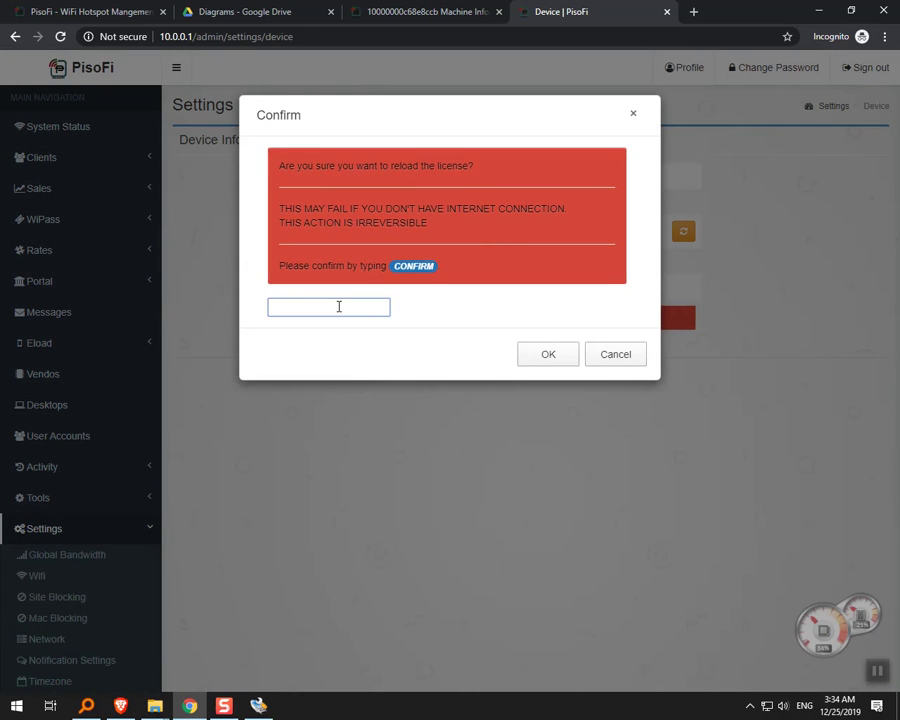
{"action": "type", "text": "CONFIRM"}
{"action": "key", "text": "Return"}
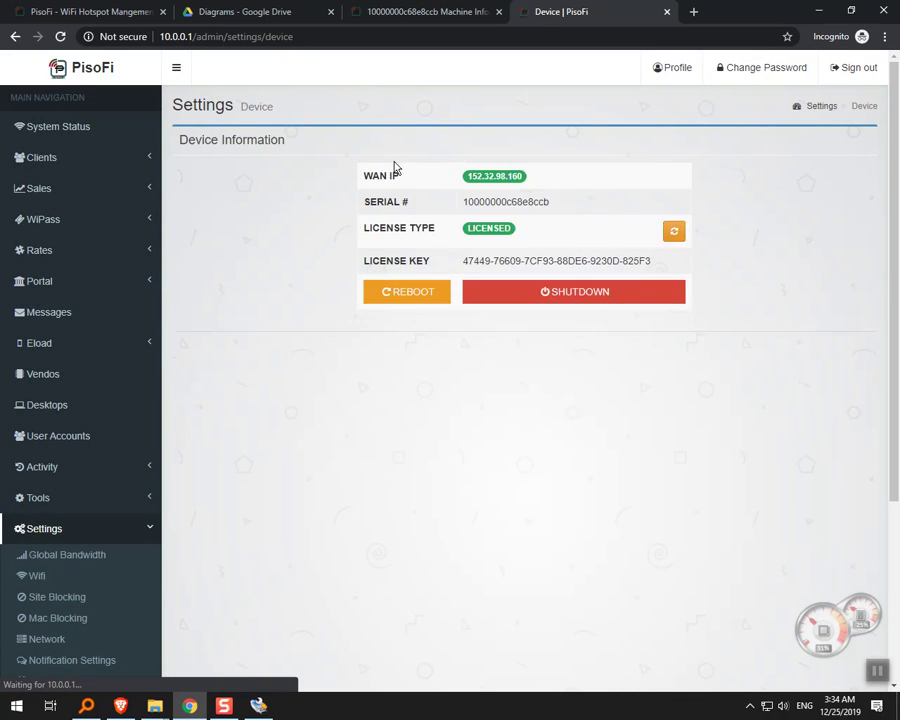
{"action": "left_click_drag", "start_coordinate": [640, 256], "coordinate": [412, 177]}
{"action": "left_click", "coordinate": [512, 234]}
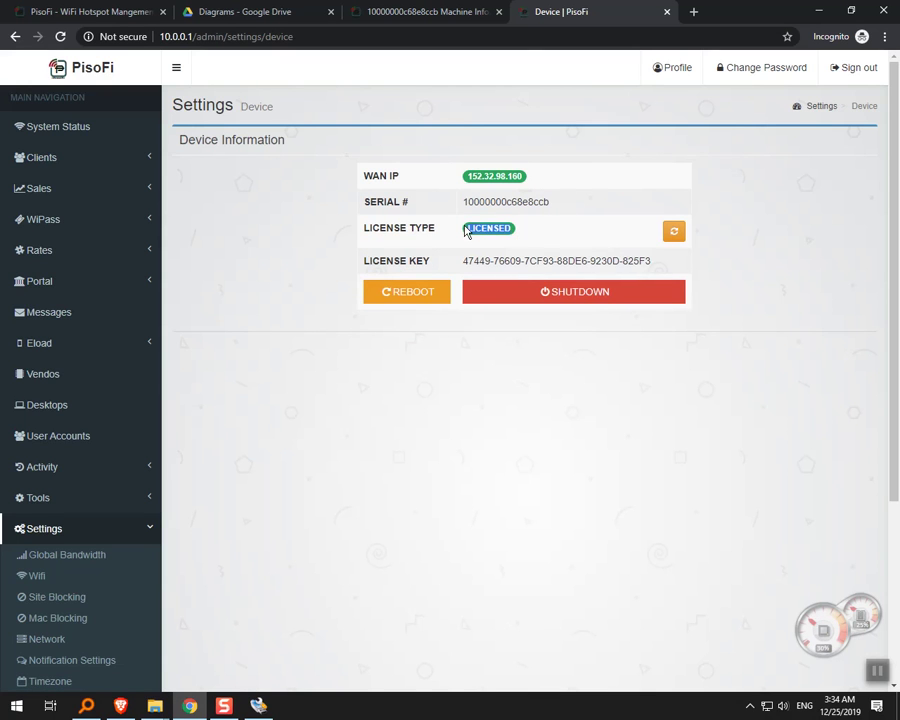
{"action": "left_click_drag", "start_coordinate": [364, 228], "coordinate": [405, 228]}
{"action": "left_click", "coordinate": [506, 231]}
{"action": "left_click", "coordinate": [153, 528]}
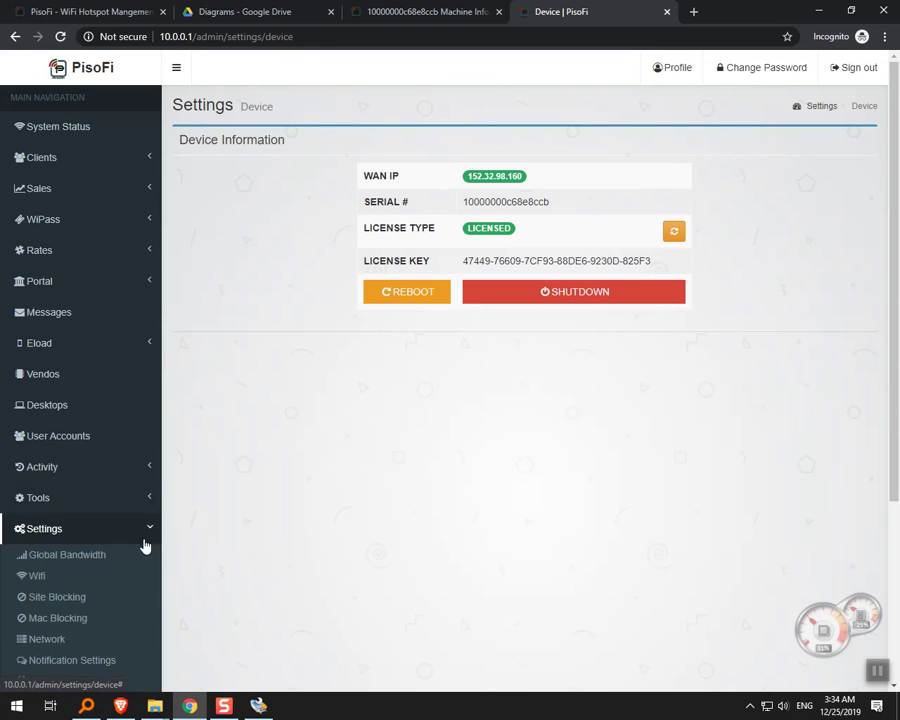
{"action": "scroll", "coordinate": [130, 543], "scroll_direction": "down", "scroll_amount": 3}
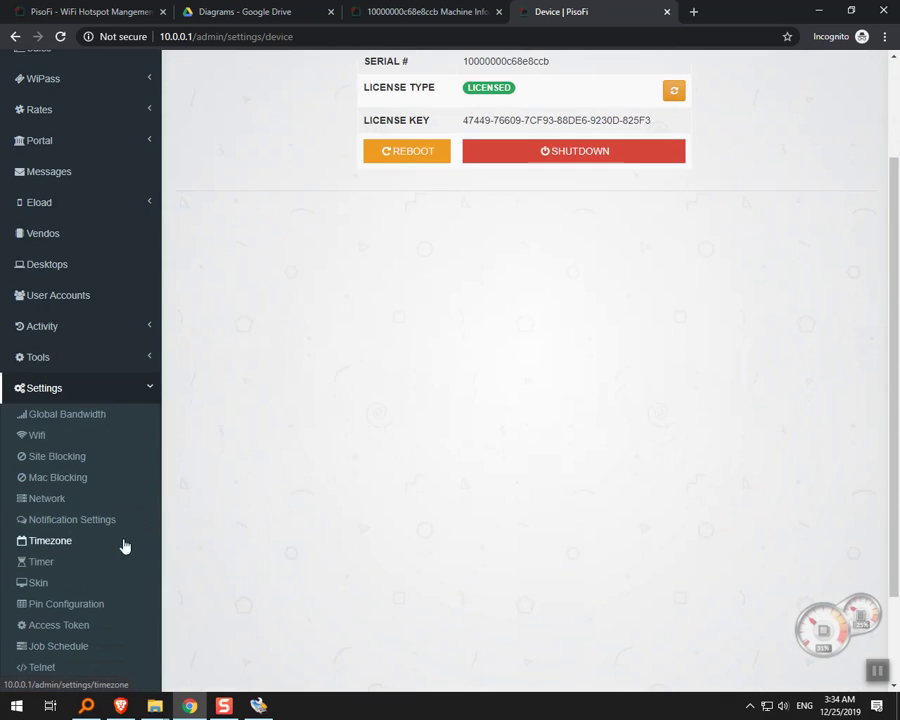
Visit Pin Configuration and Desktops (0 clients allowed), then open the PisoFi home link in a new tab.
{"action": "left_click", "coordinate": [80, 606]}
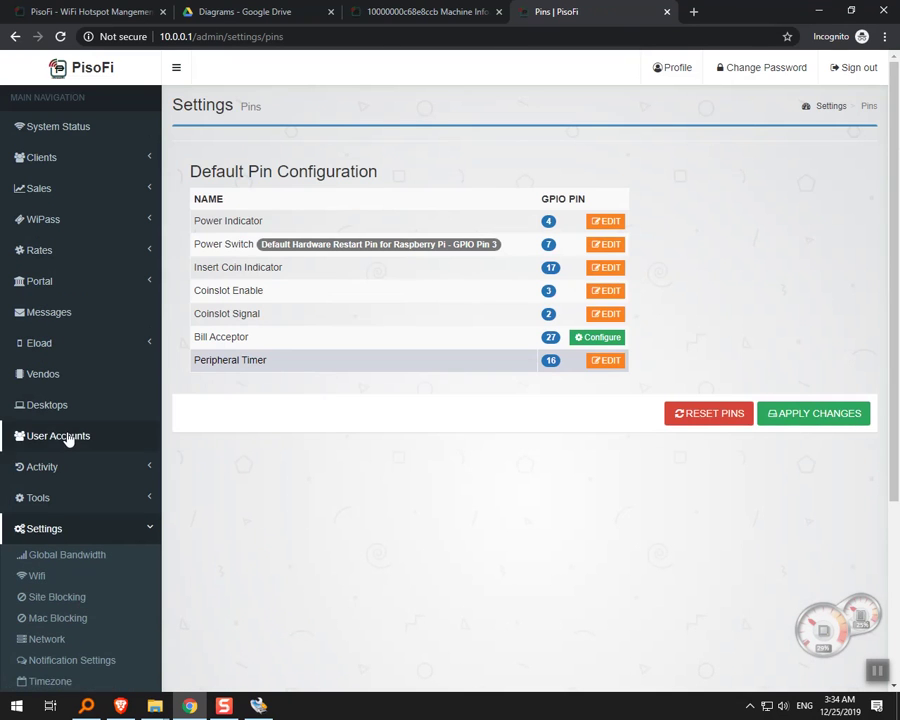
{"action": "left_click", "coordinate": [70, 423]}
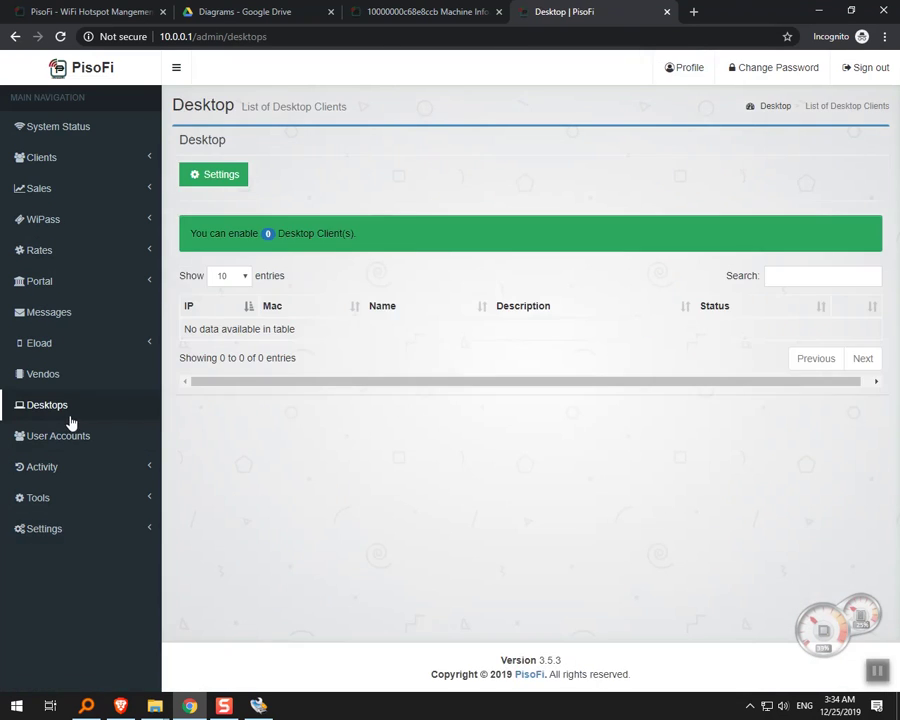
{"action": "left_click", "coordinate": [432, 8]}
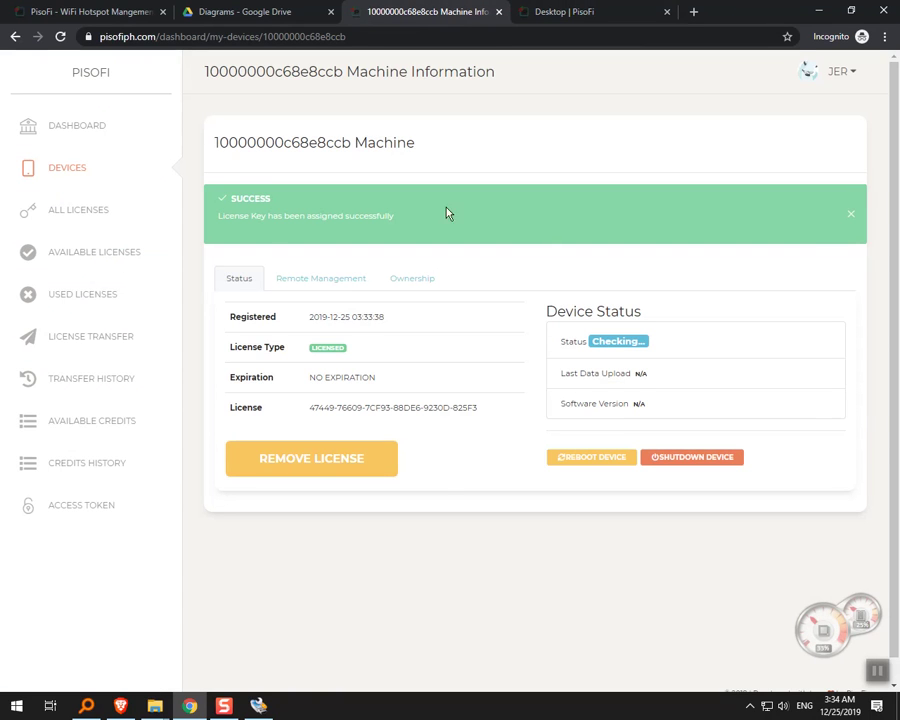
{"action": "left_click", "coordinate": [566, 14]}
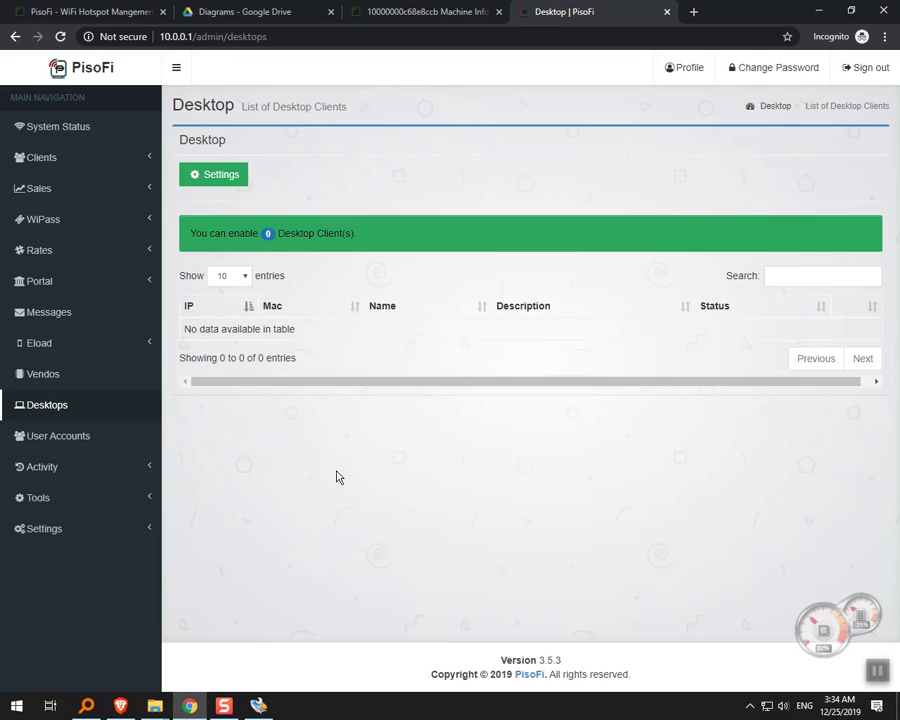
{"action": "left_click", "coordinate": [145, 528]}
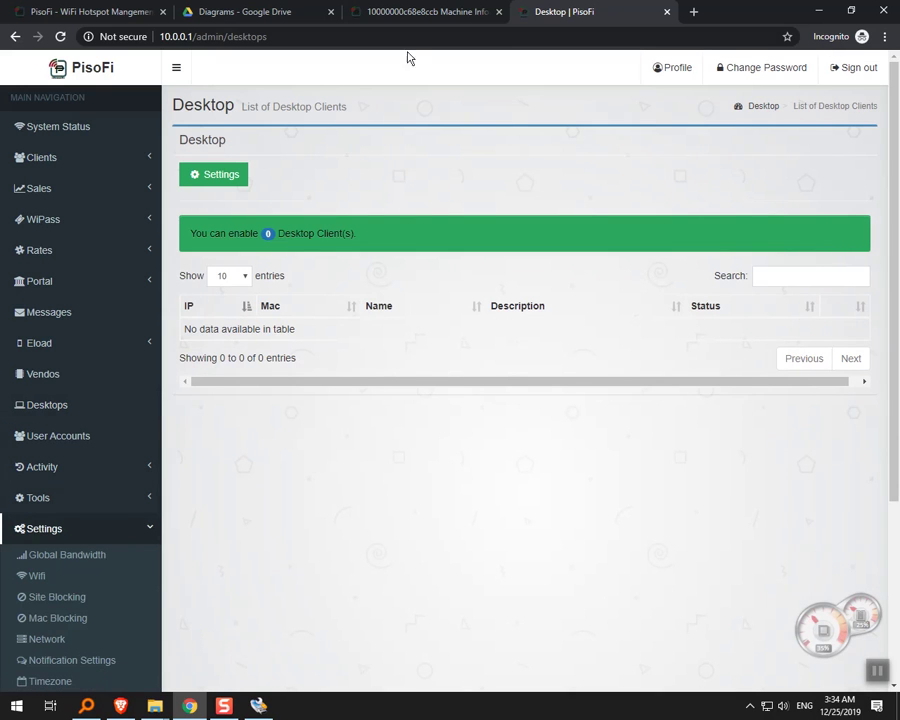
{"action": "right_click", "coordinate": [91, 67]}
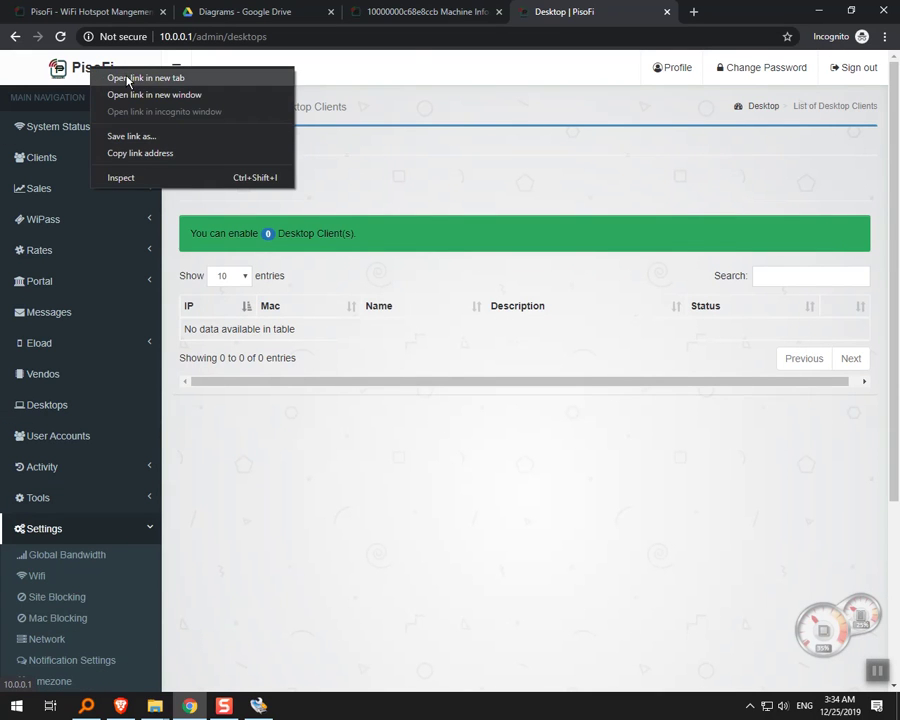
{"action": "left_click", "coordinate": [129, 78]}
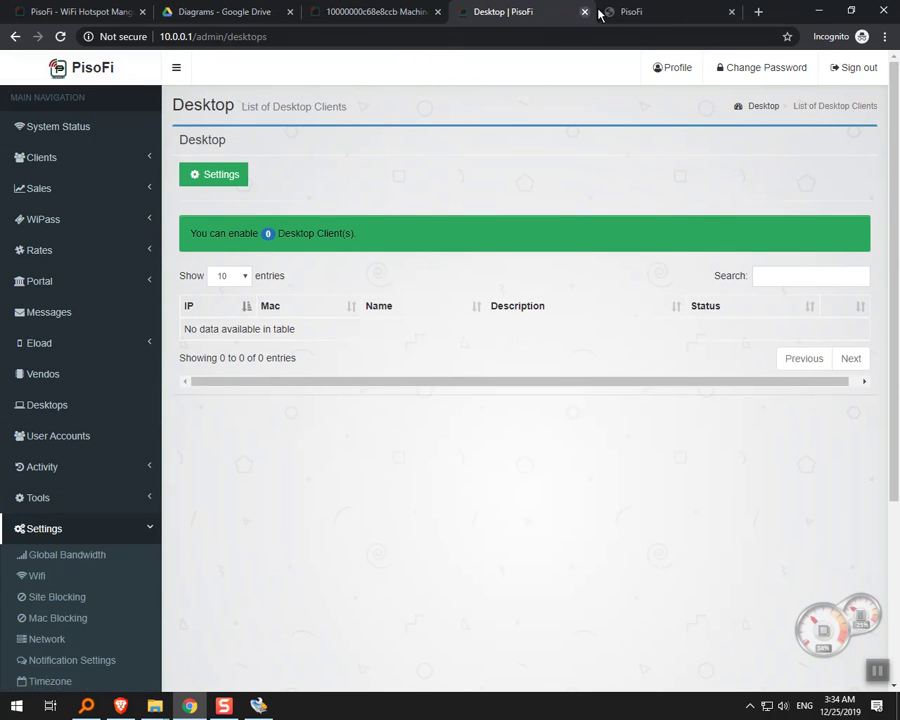
{"action": "left_click", "coordinate": [634, 10]}
Start an INSERT COIN session on the portal, cancel it at 0.00 coins, and return to machine 10000000c68e8ccb's information.
{"action": "scroll", "coordinate": [466, 366], "scroll_direction": "down", "scroll_amount": 2}
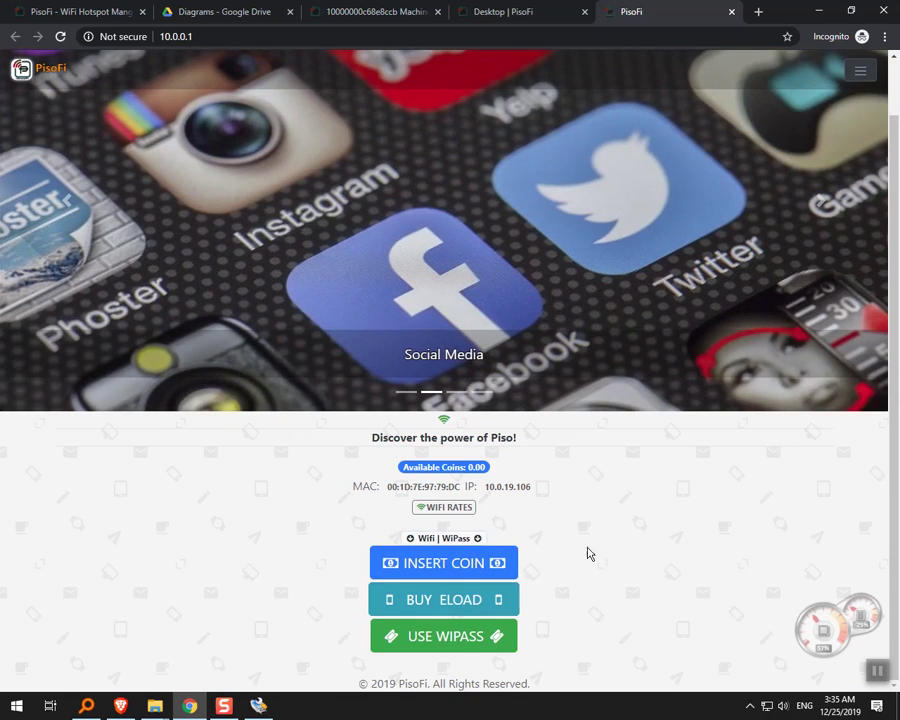
{"action": "left_click", "coordinate": [478, 569]}
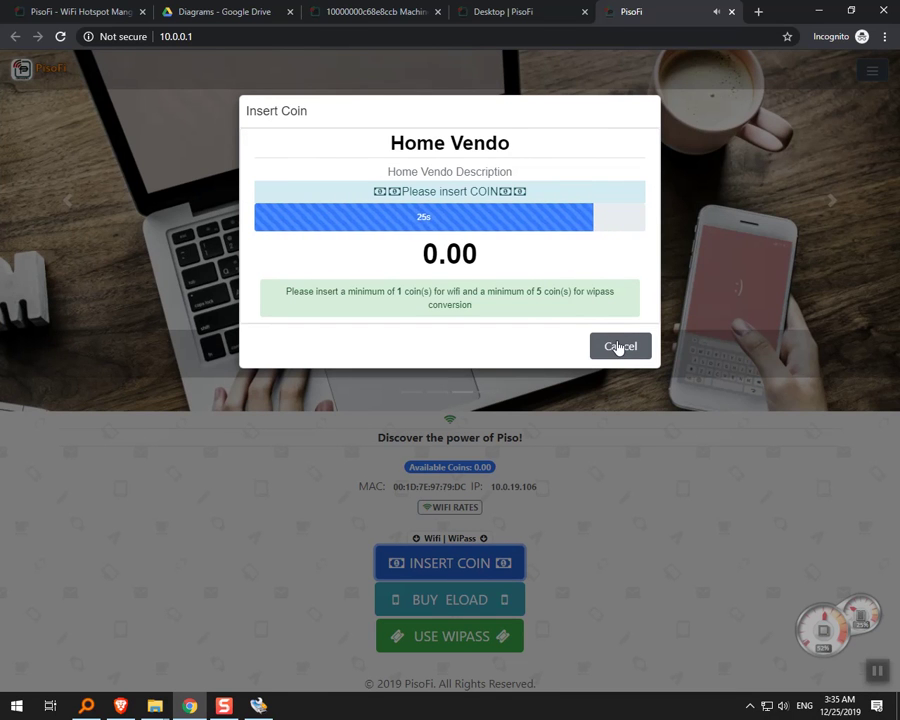
{"action": "left_click", "coordinate": [618, 347]}
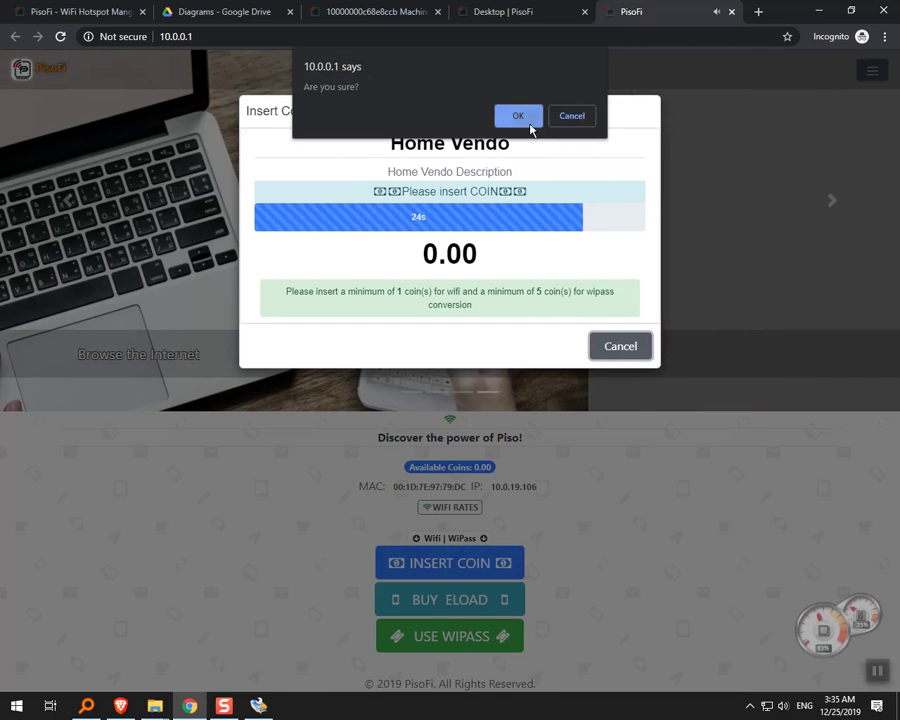
{"action": "left_click", "coordinate": [528, 118]}
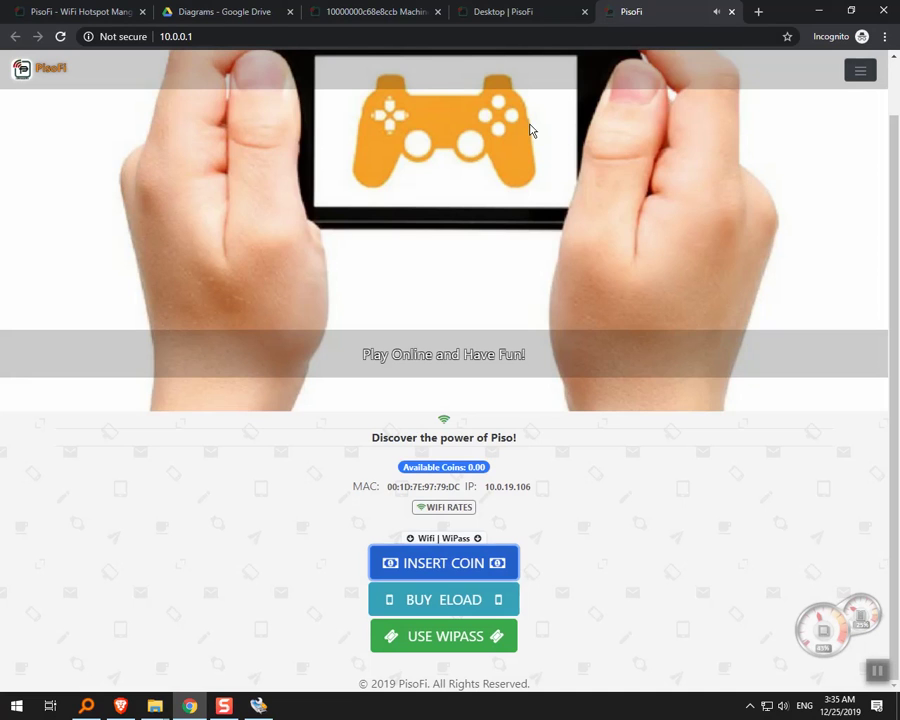
{"action": "left_click", "coordinate": [560, 10]}
{"action": "left_click", "coordinate": [372, 12]}
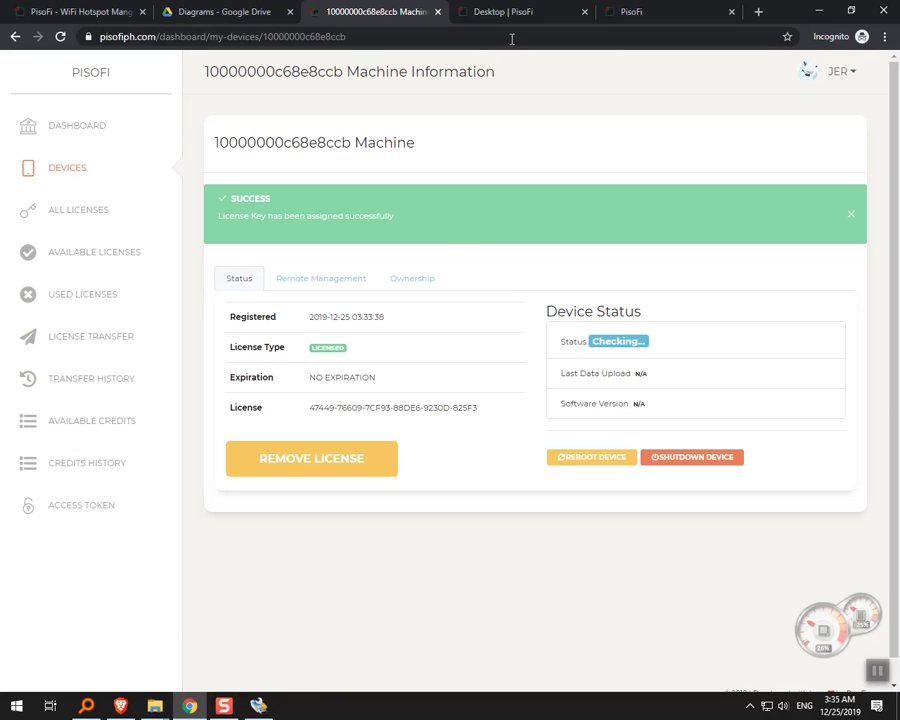
Display the PisoFi.pdf diagram with default pins such as Coinslot Enable 4 and Coinslot Signal 2.
{"action": "left_click", "coordinate": [233, 17]}
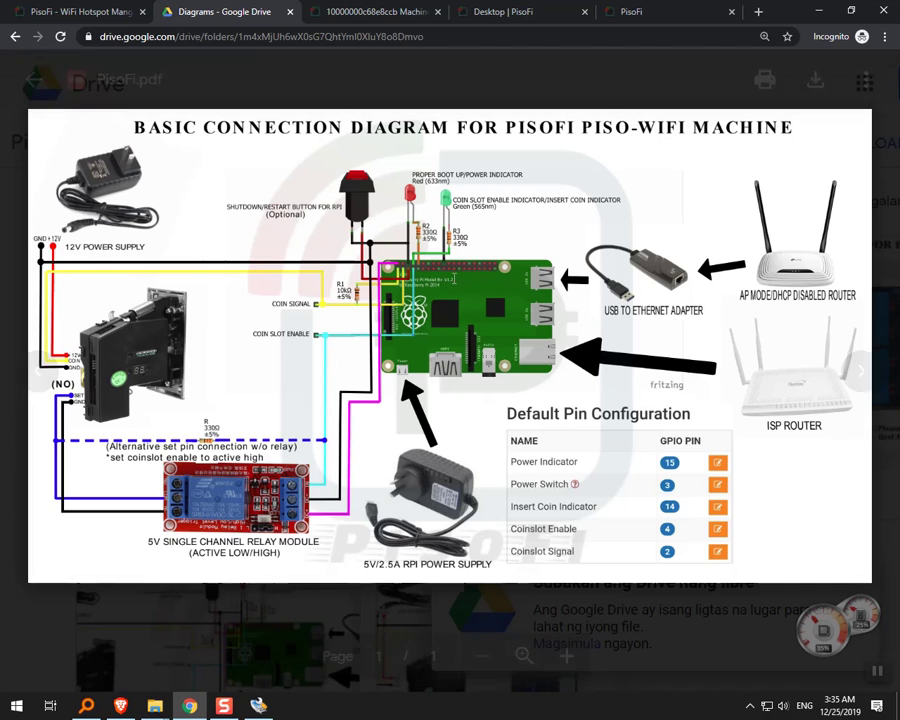
{"action": "mouse_move", "coordinate": [80, 221]}
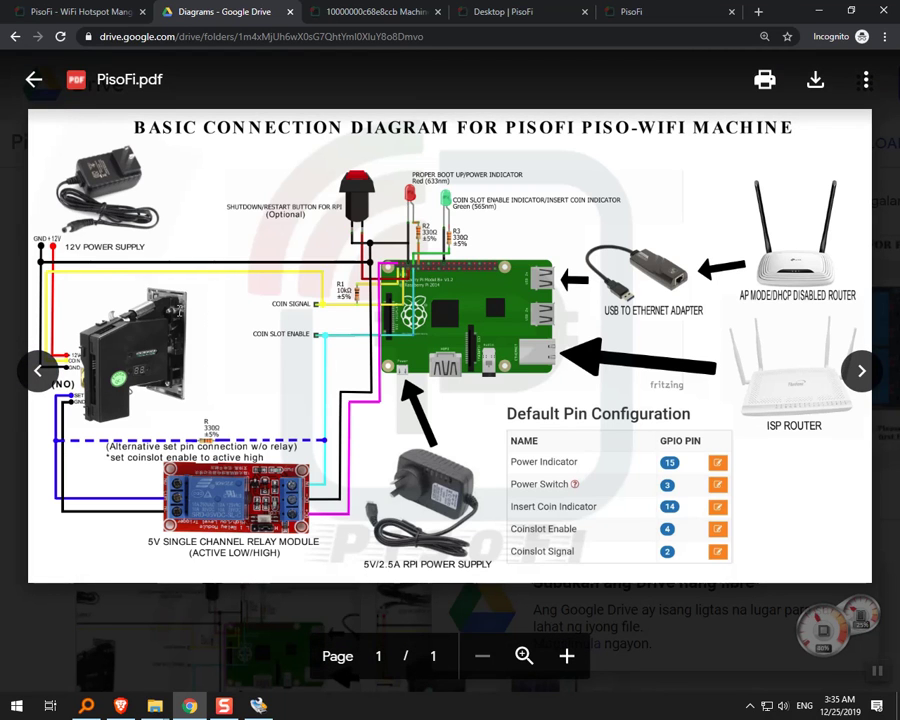
Show Brave's Android Webcam Server feed, close the empty New Tab, and position the feed over the diagram.
{"action": "key", "text": "alt+Tab"}
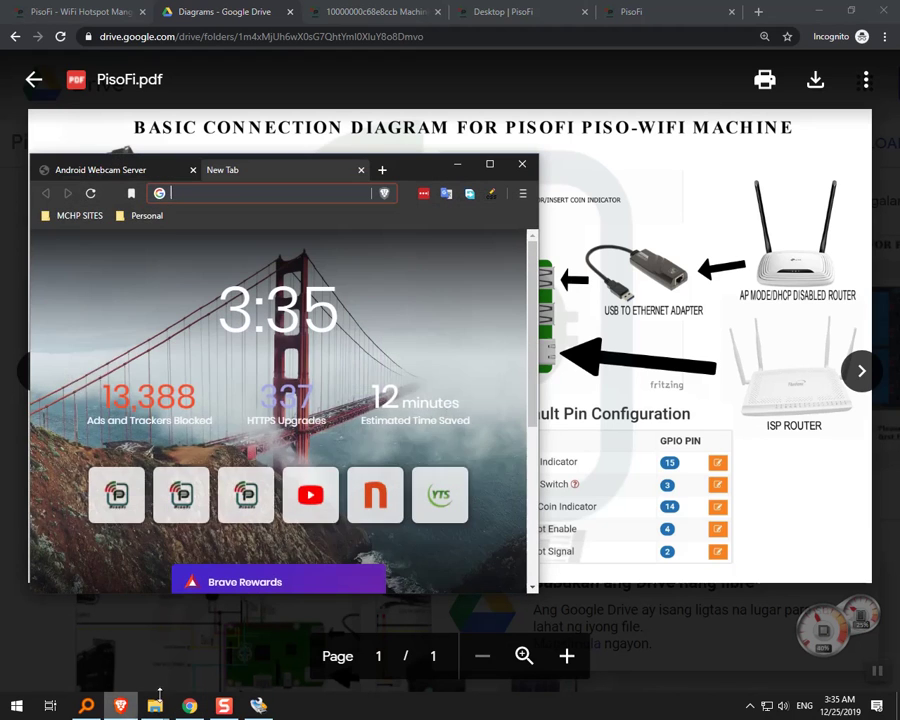
{"action": "left_click", "coordinate": [110, 170]}
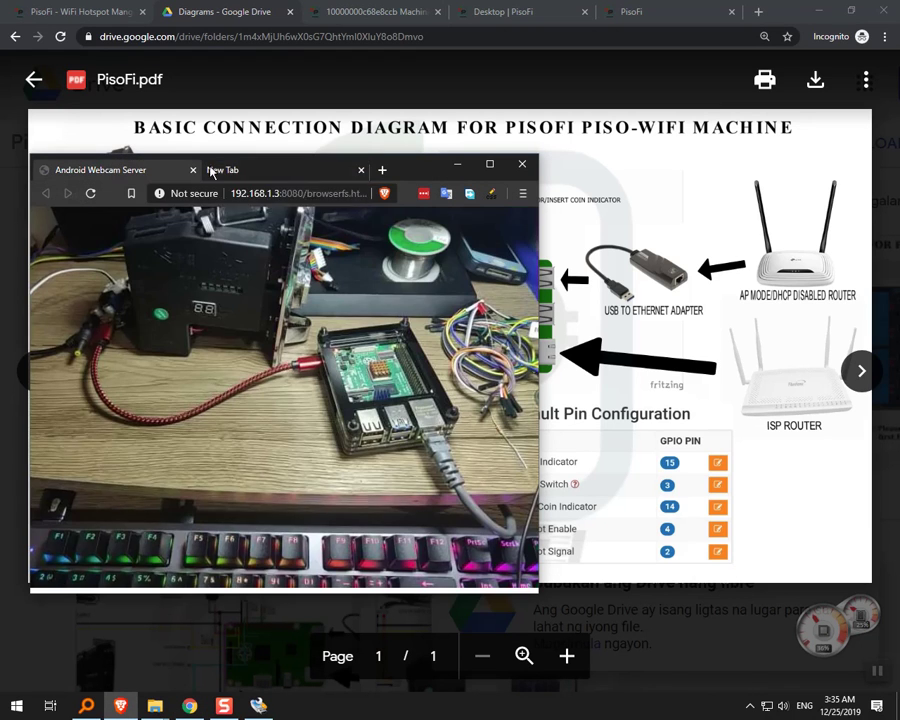
{"action": "left_click", "coordinate": [361, 170]}
{"action": "left_click_drag", "start_coordinate": [412, 177], "coordinate": [411, 241]}
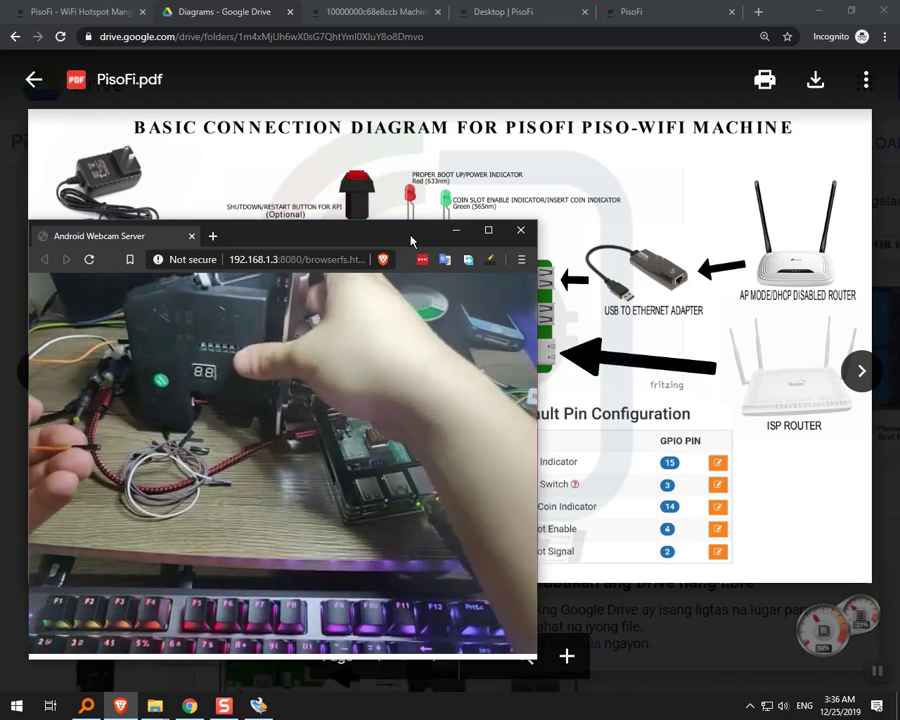
{"action": "left_click", "coordinate": [411, 152]}
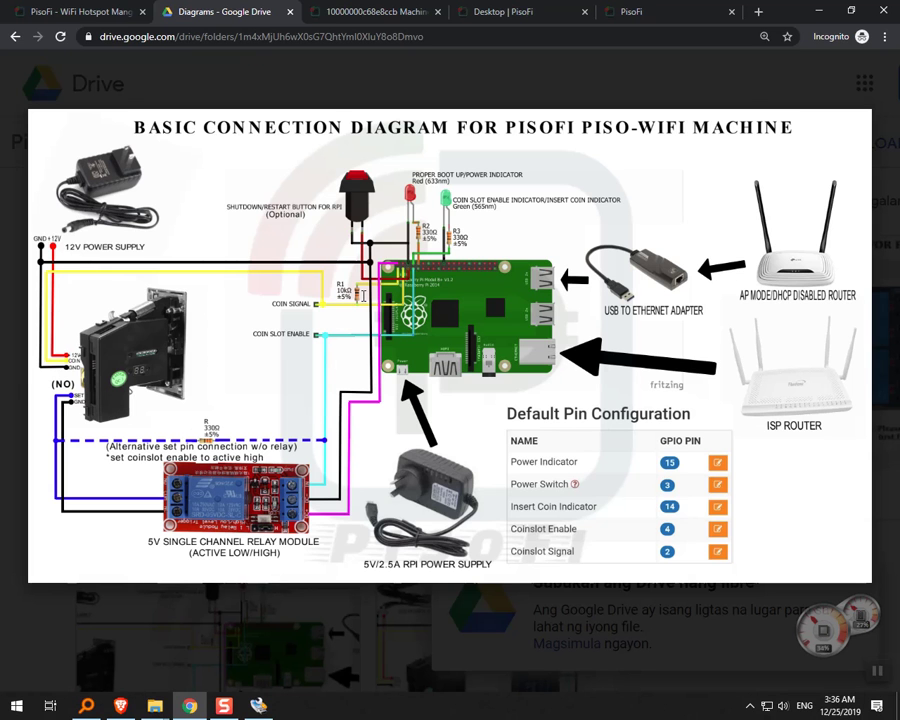
{"action": "key", "text": "alt+Tab"}
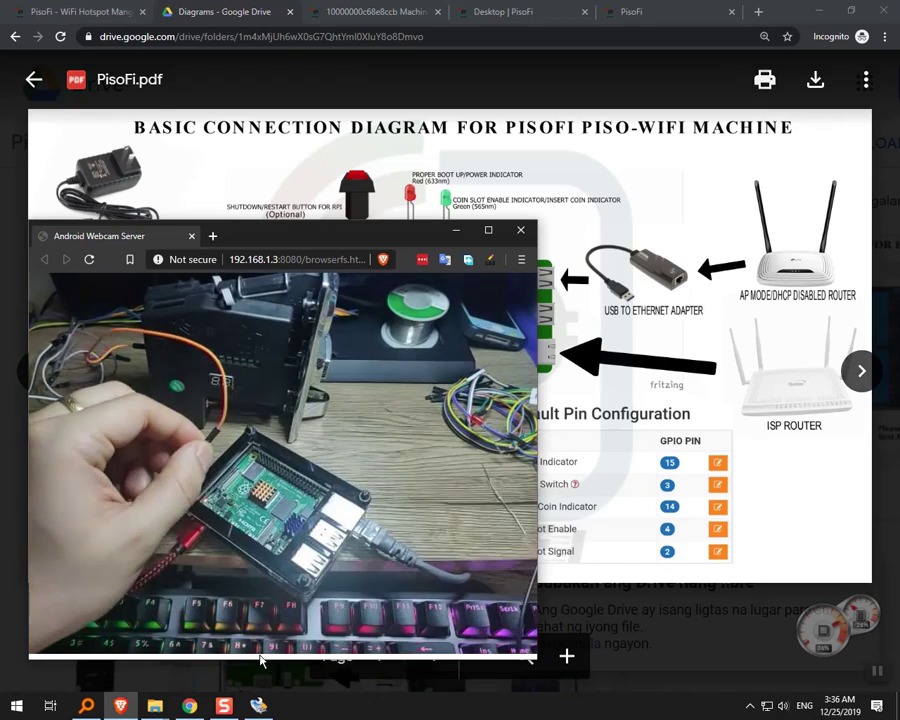
{"action": "left_click", "coordinate": [456, 237]}
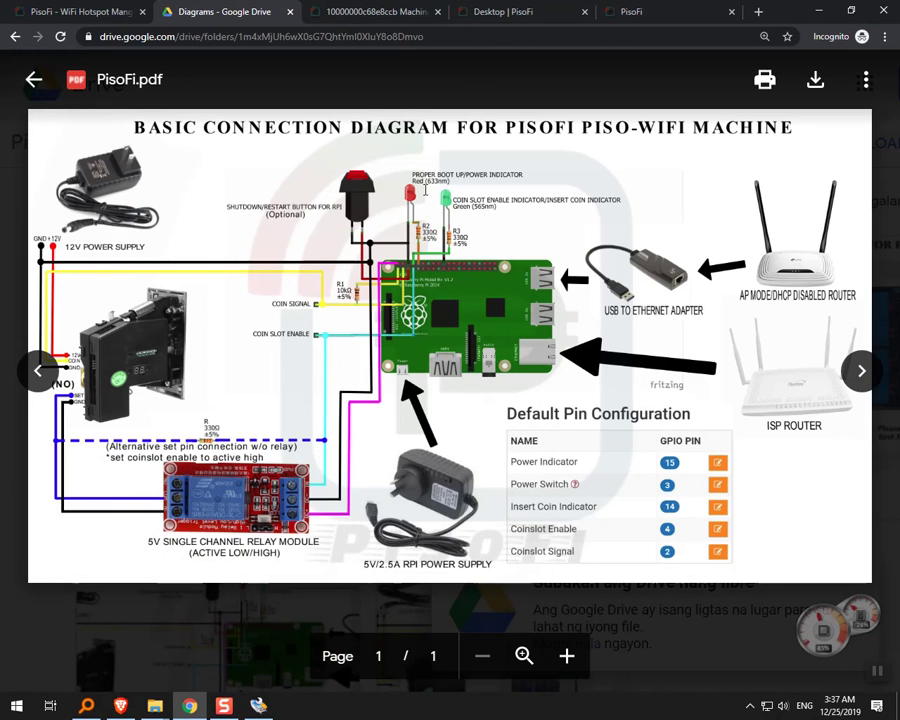
{"action": "left_click", "coordinate": [407, 10]}
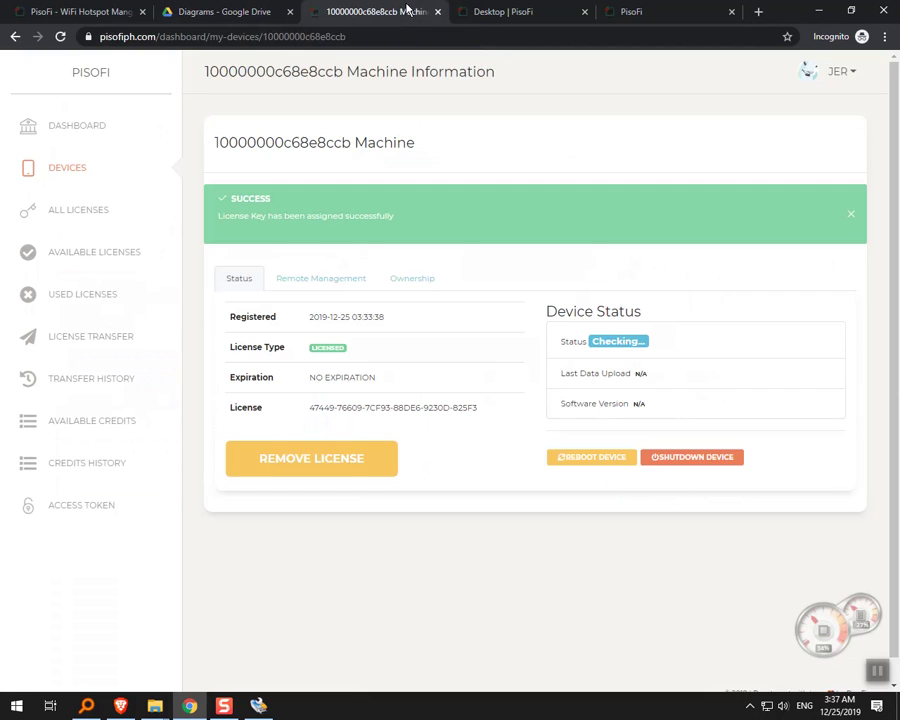
{"action": "left_click", "coordinate": [518, 10]}
{"action": "scroll", "coordinate": [115, 563], "scroll_direction": "down", "scroll_amount": 3}
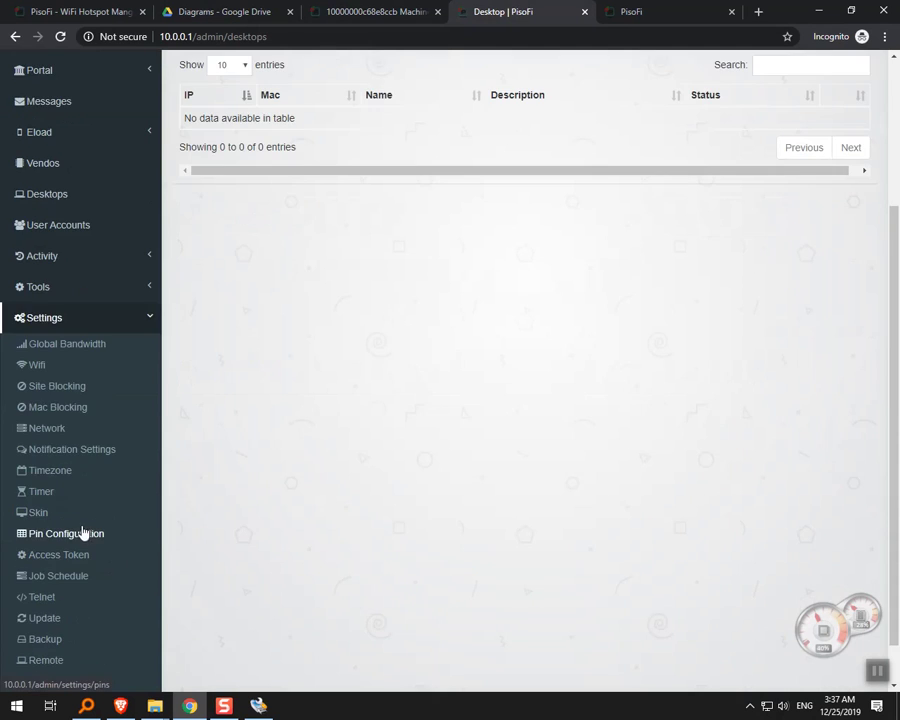
{"action": "left_click", "coordinate": [83, 533]}
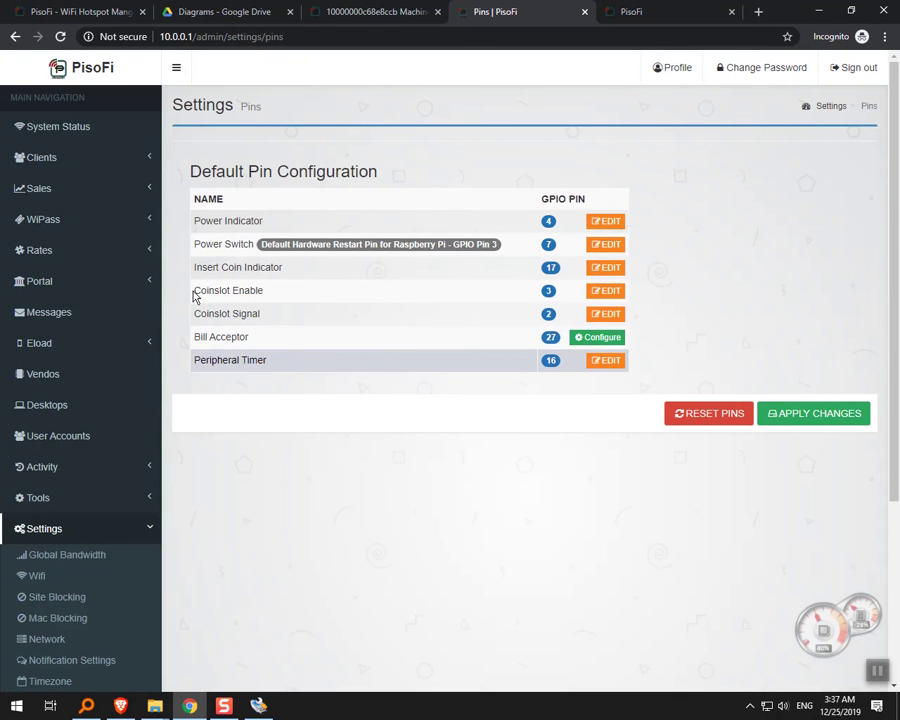
{"action": "left_click_drag", "start_coordinate": [194, 293], "coordinate": [303, 297]}
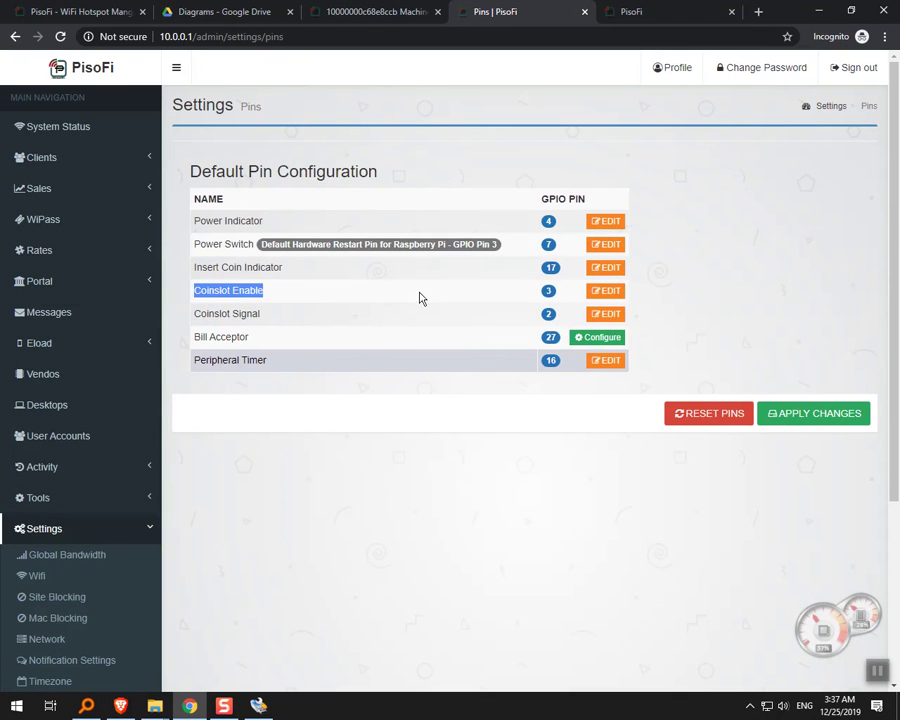
{"action": "left_click", "coordinate": [215, 311]}
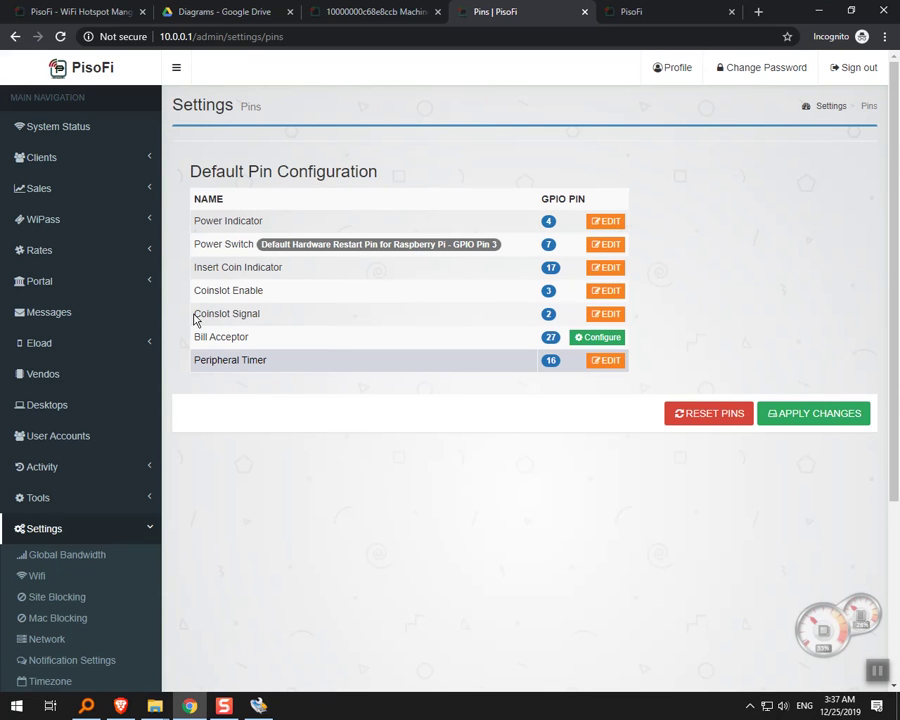
{"action": "left_click_drag", "start_coordinate": [195, 314], "coordinate": [283, 318]}
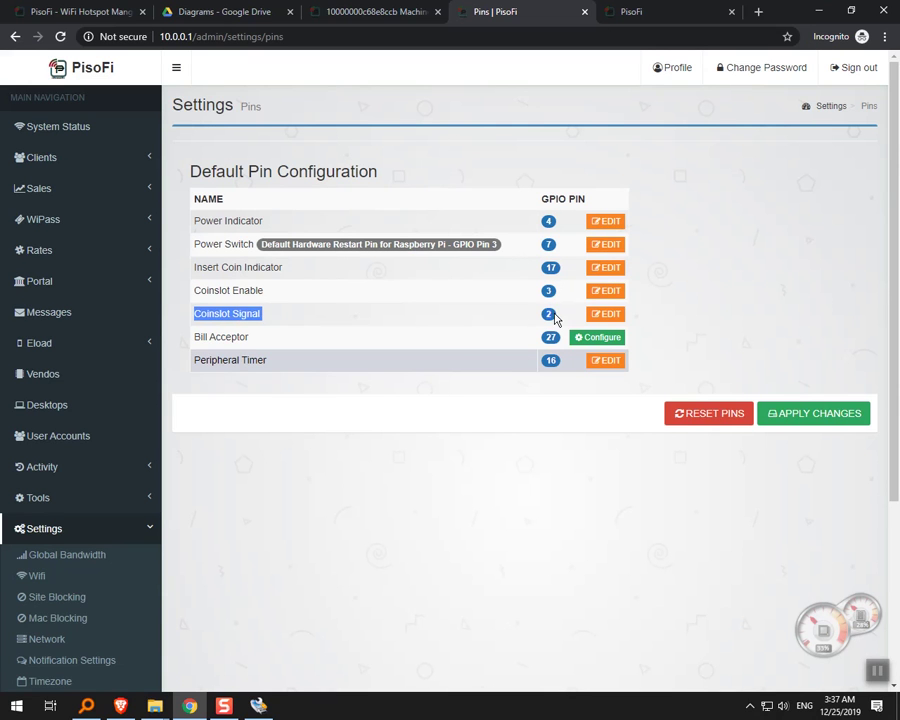
Search Google for 'raspberry pi gpio' in a new tab.
{"action": "left_click", "coordinate": [677, 11]}
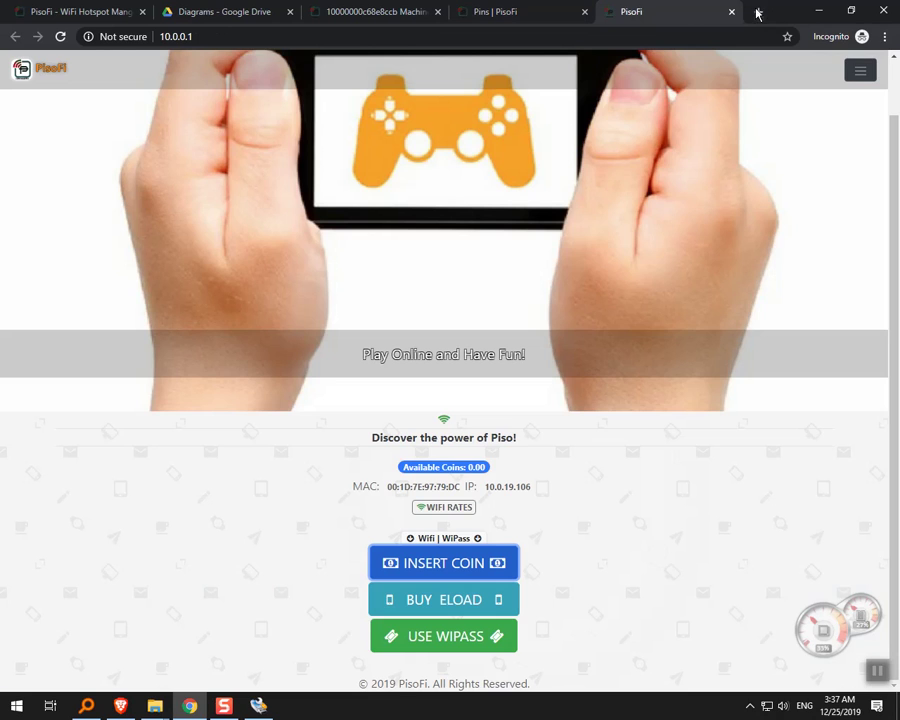
{"action": "left_click", "coordinate": [758, 11]}
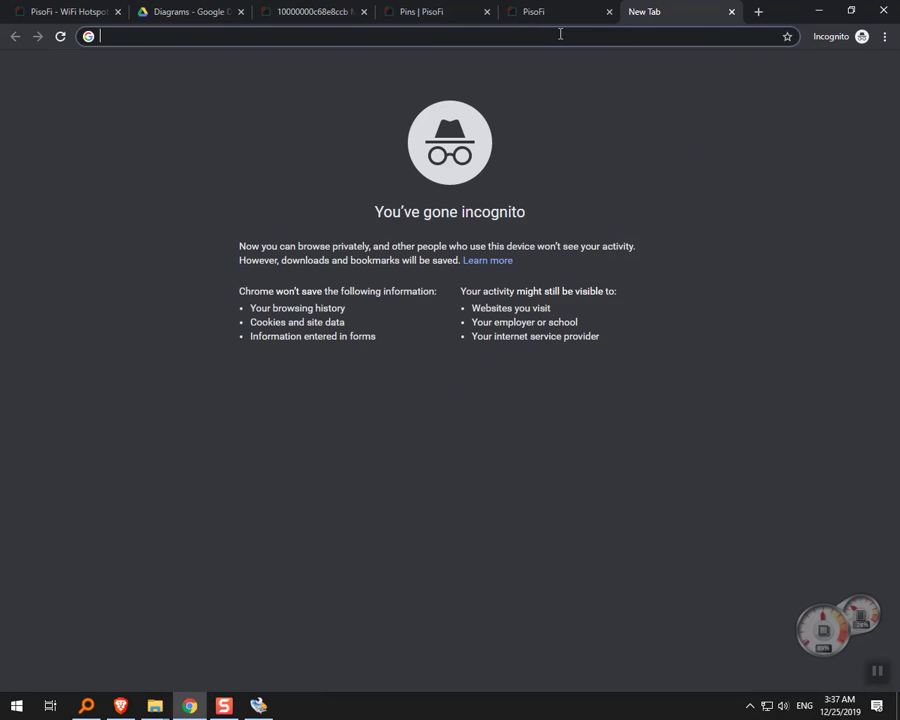
{"action": "type", "text": "raso"}
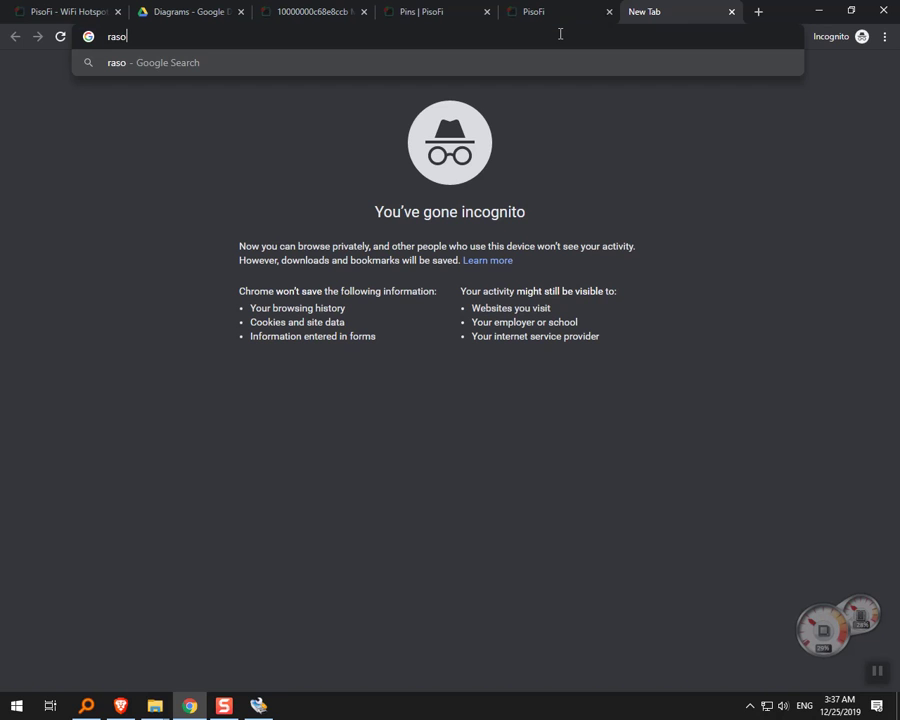
{"action": "key", "text": "BackSpace"}
{"action": "type", "text": "pber"}
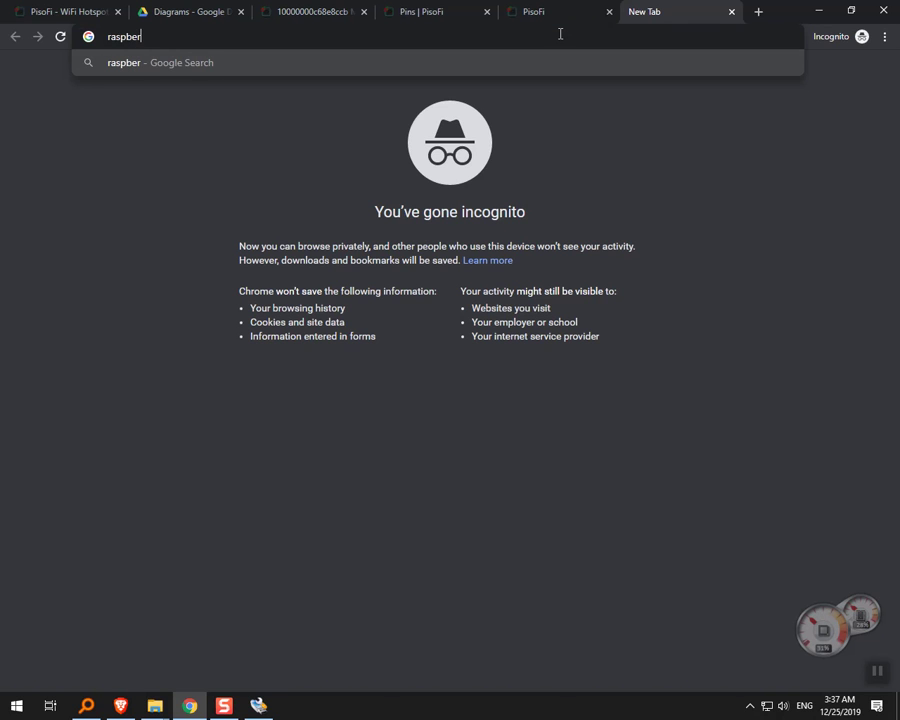
{"action": "type", "text": "ru"}
{"action": "key", "text": "BackSpace"}
{"action": "key", "text": "BackSpace"}
{"action": "type", "text": "y pi gpio"}
{"action": "key", "text": "Return"}
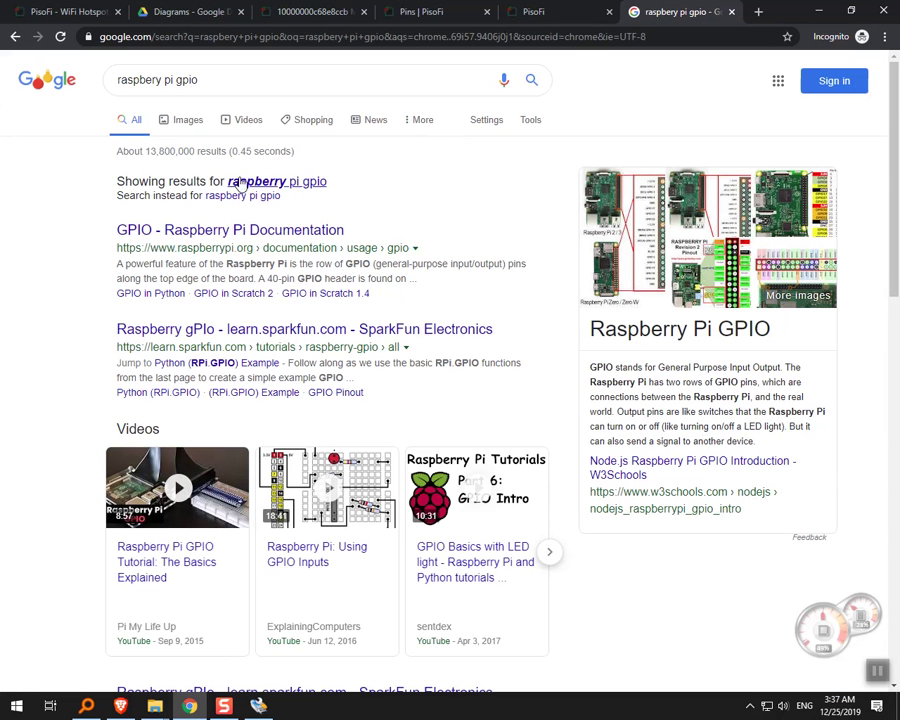
Preview the Raspberry Pi GPIO Access 40-pin pinout in image results, with the webcam feed alongside.
{"action": "left_click", "coordinate": [201, 126]}
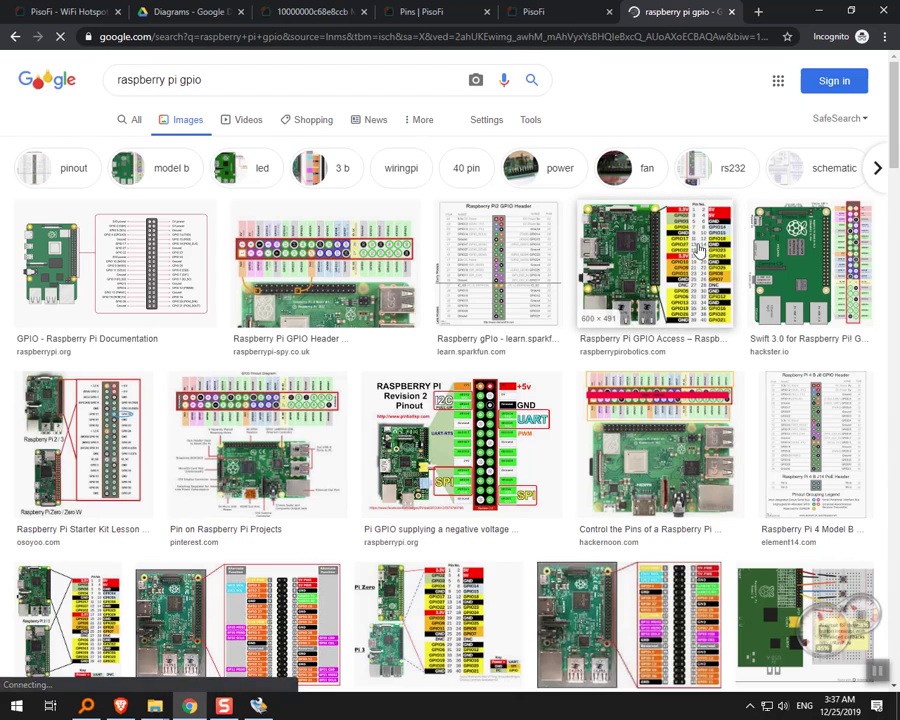
{"action": "left_click", "coordinate": [690, 252]}
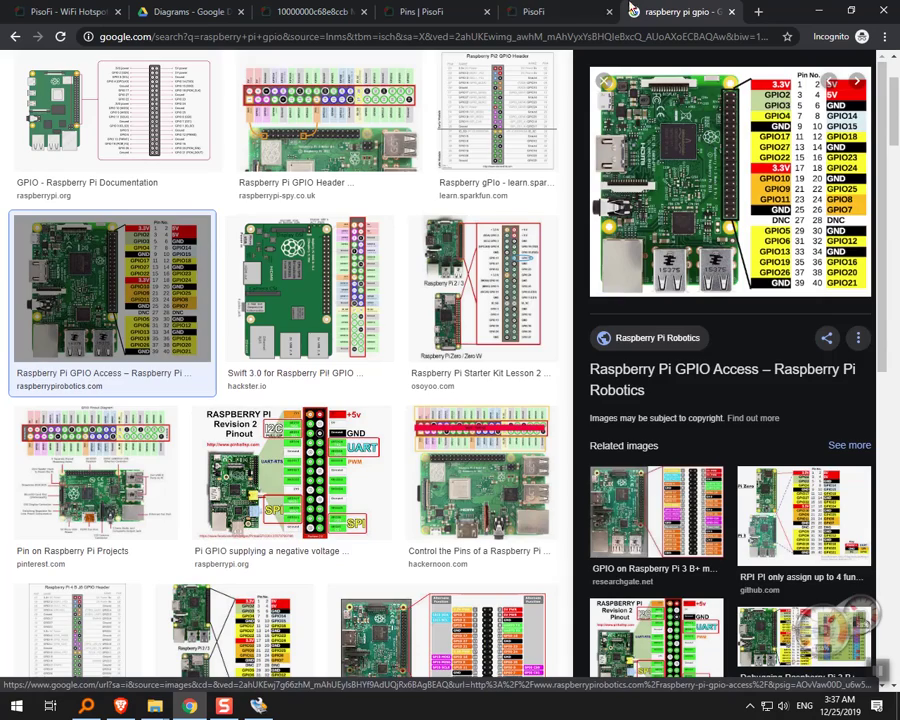
{"action": "left_click", "coordinate": [538, 11]}
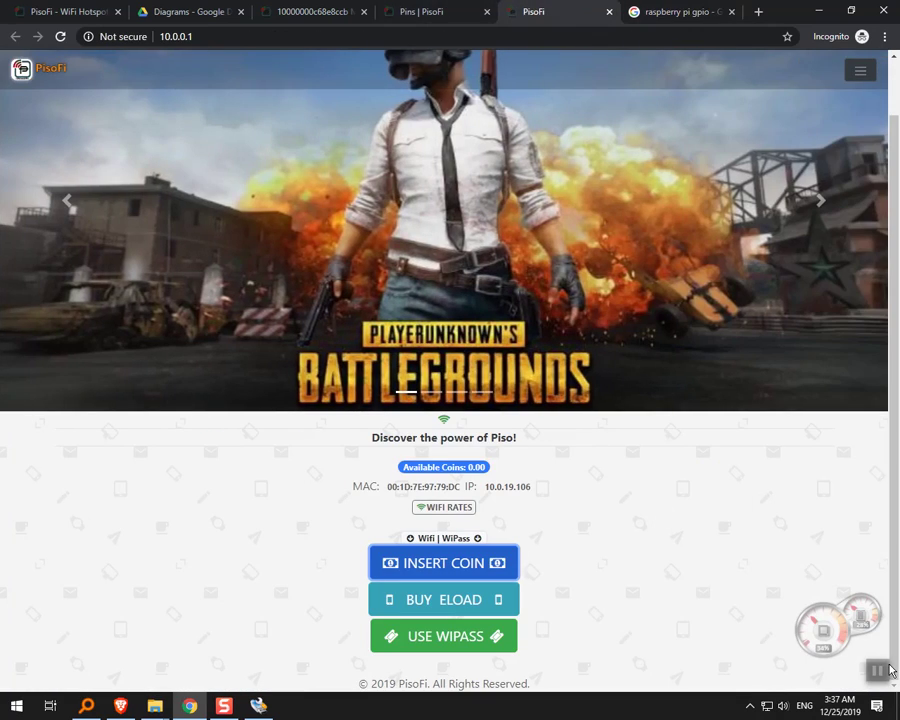
{"action": "left_click", "coordinate": [889, 671]}
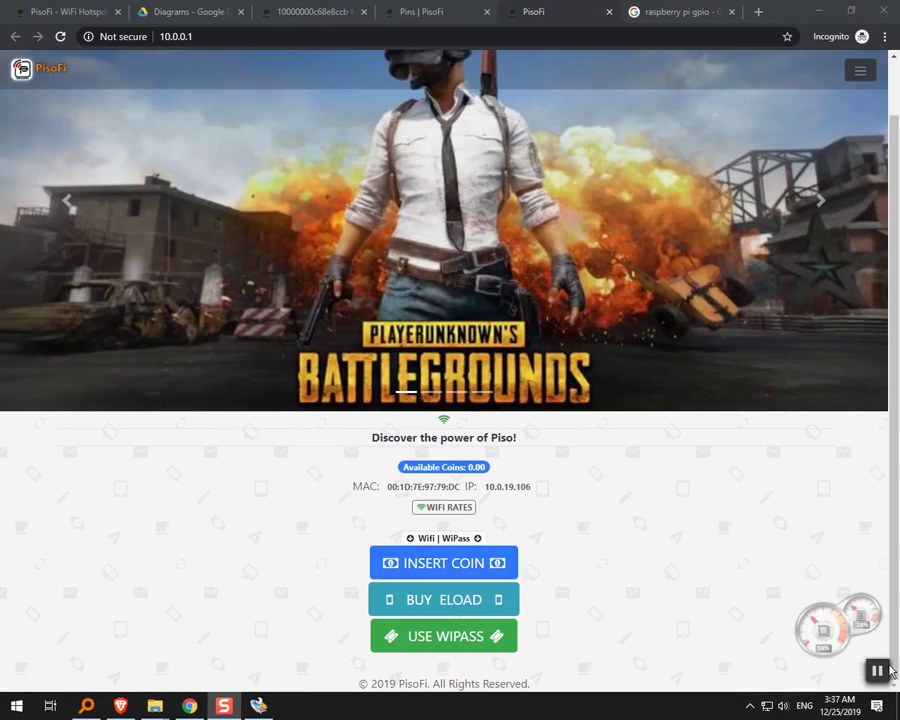
{"action": "left_click", "coordinate": [644, 11]}
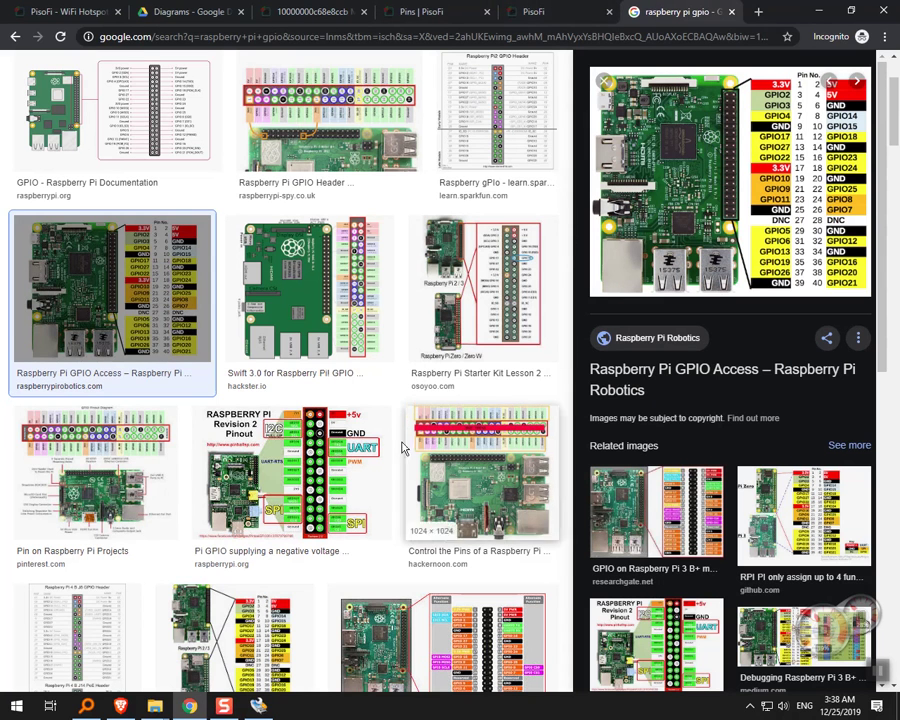
{"action": "left_click", "coordinate": [120, 707]}
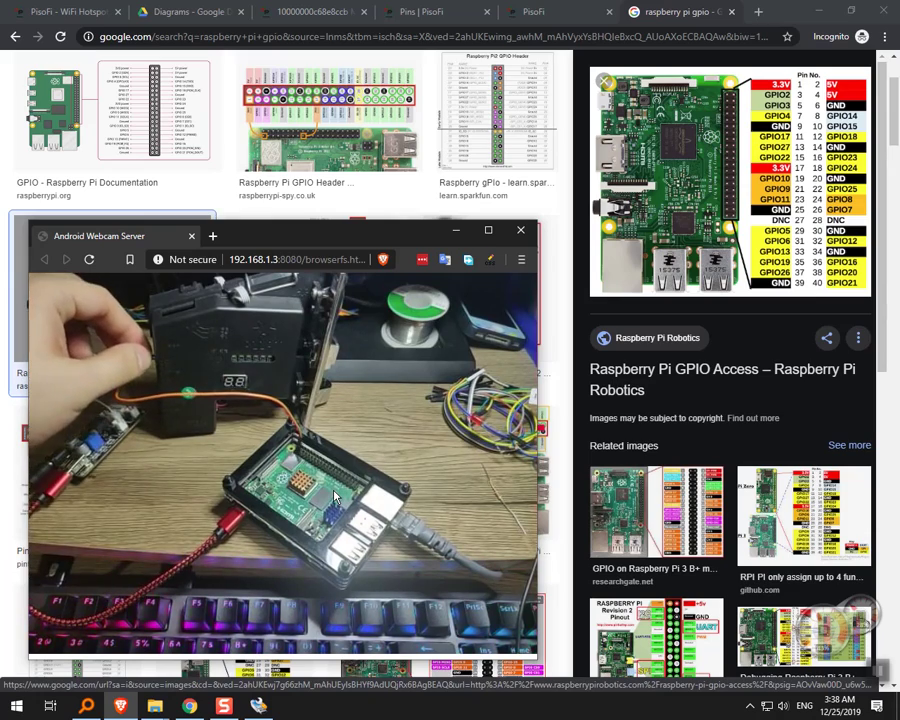
Cycle through the portal, pin settings and machine information tabs, ending on the PisoFi.pdf diagram.
{"action": "left_click", "coordinate": [562, 11]}
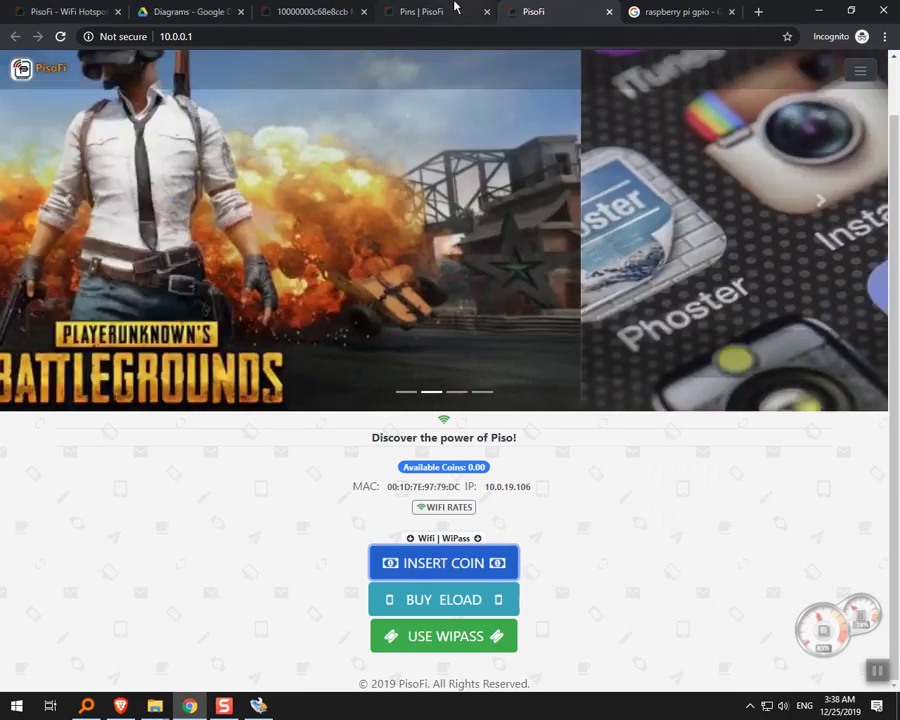
{"action": "left_click", "coordinate": [442, 10]}
{"action": "left_click", "coordinate": [335, 8]}
{"action": "left_click", "coordinate": [166, 12]}
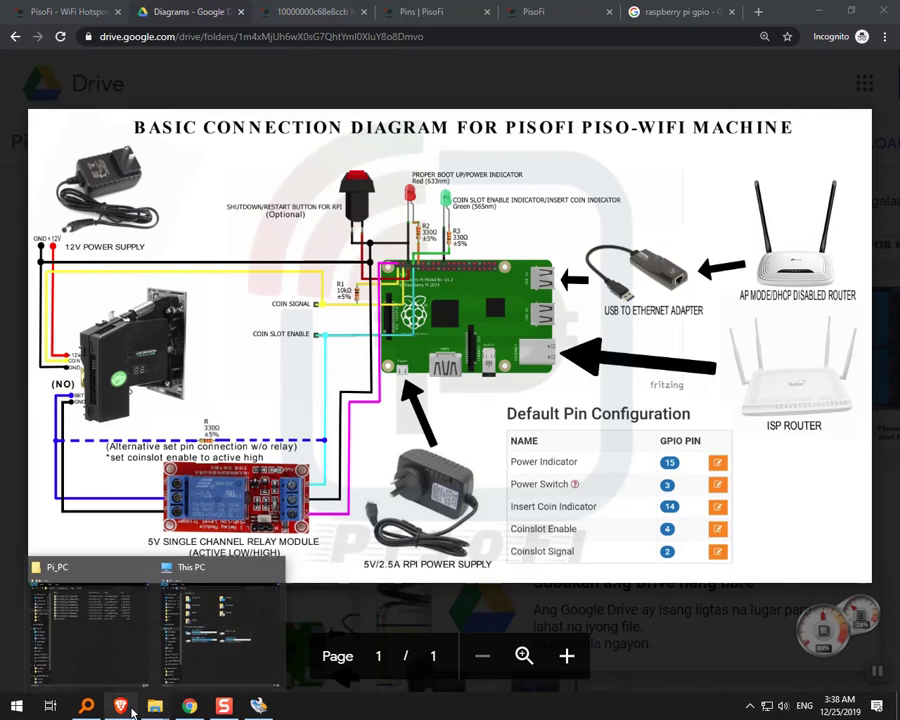
Move the webcam feed window around, then minimize it to reveal the full wiring diagram.
{"action": "left_click", "coordinate": [122, 706]}
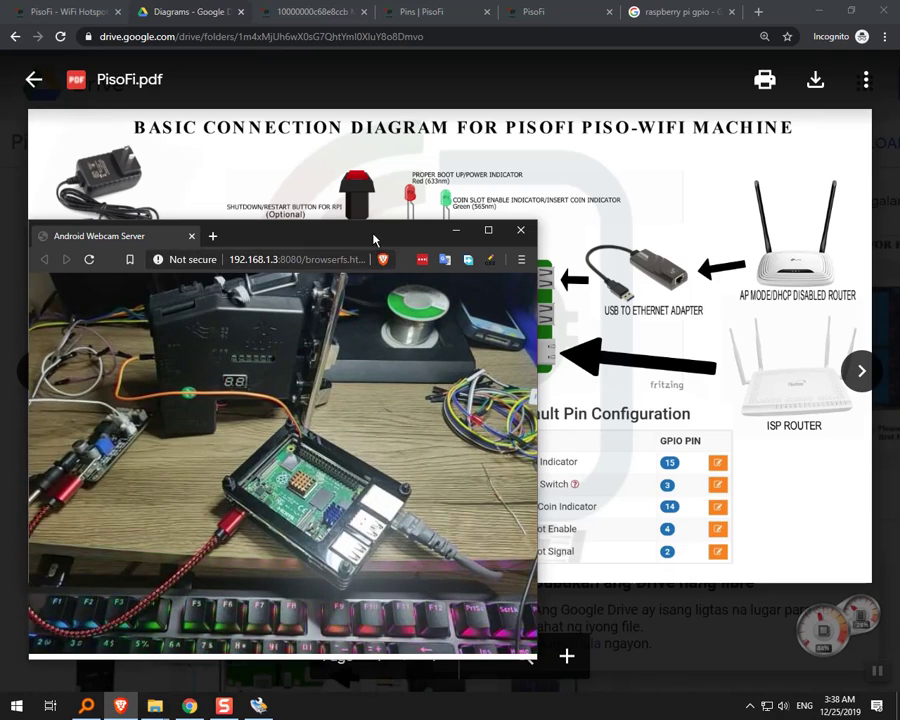
{"action": "left_click_drag", "start_coordinate": [378, 239], "coordinate": [636, 435]}
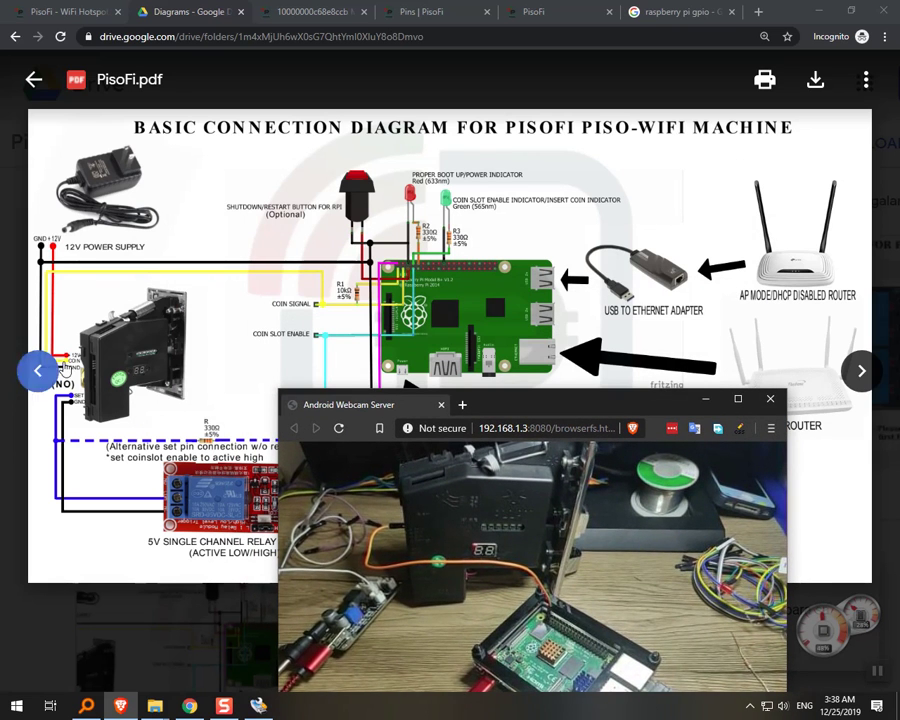
{"action": "left_click_drag", "start_coordinate": [520, 415], "coordinate": [348, 346]}
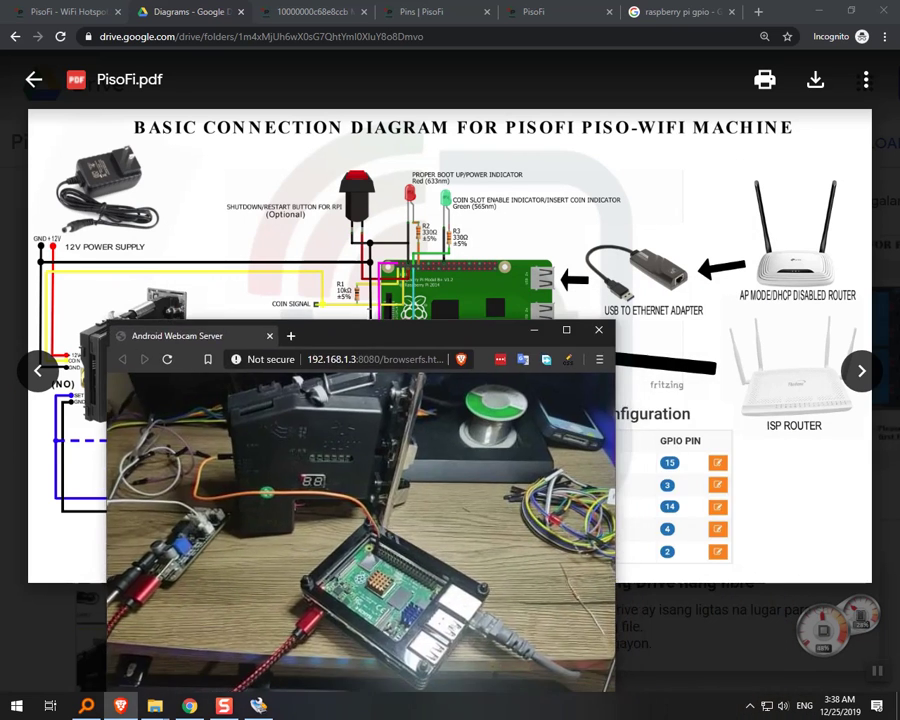
{"action": "left_click", "coordinate": [536, 333]}
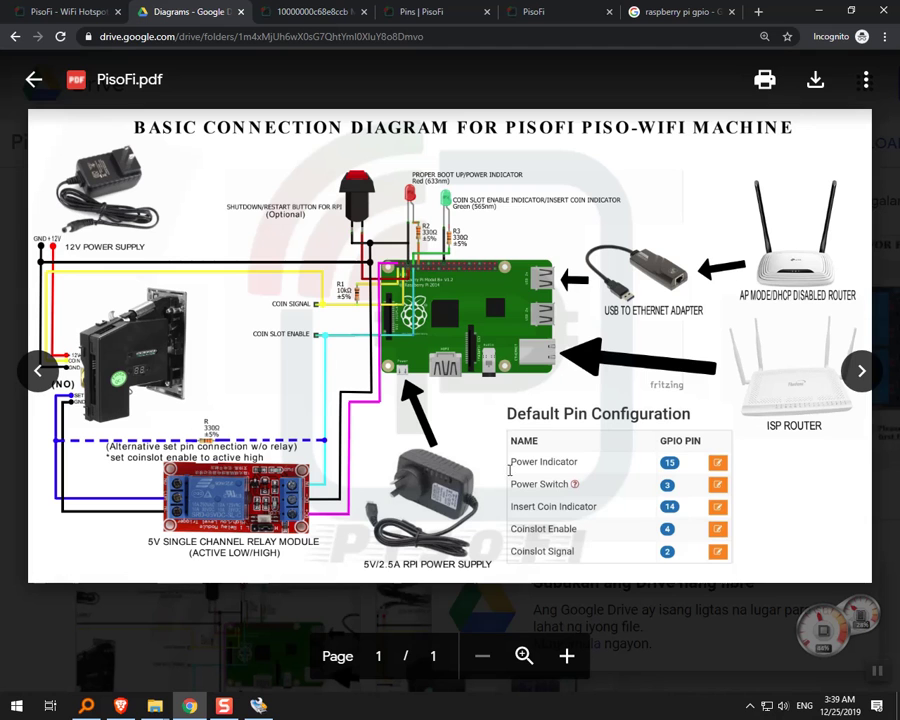
Check the default pin table with the webcam hidden, then switch to PisoFi.pdf to compare.
{"action": "left_click", "coordinate": [310, 11]}
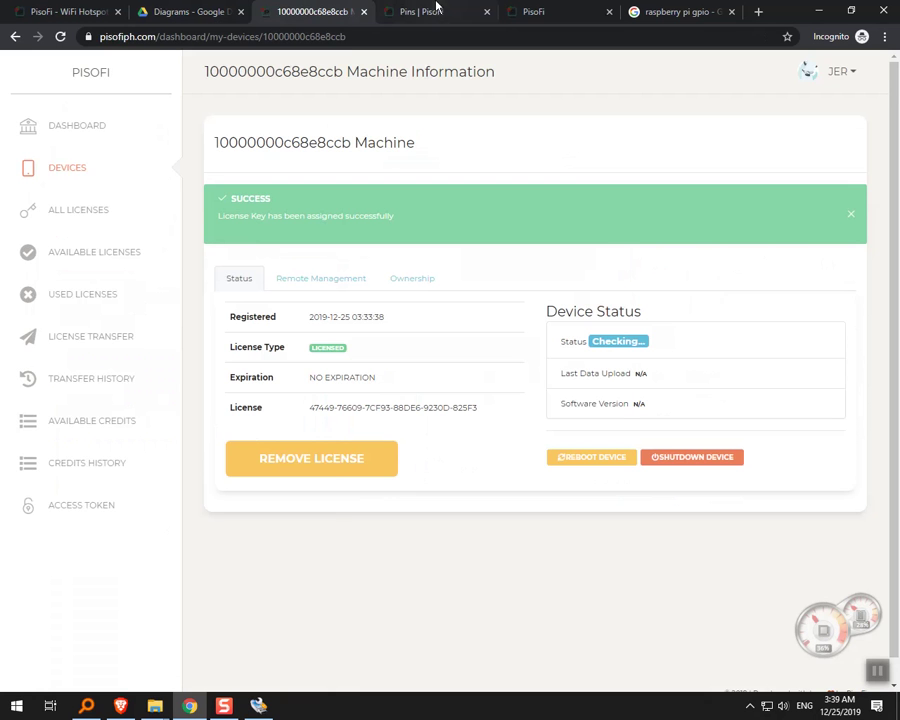
{"action": "left_click", "coordinate": [432, 11]}
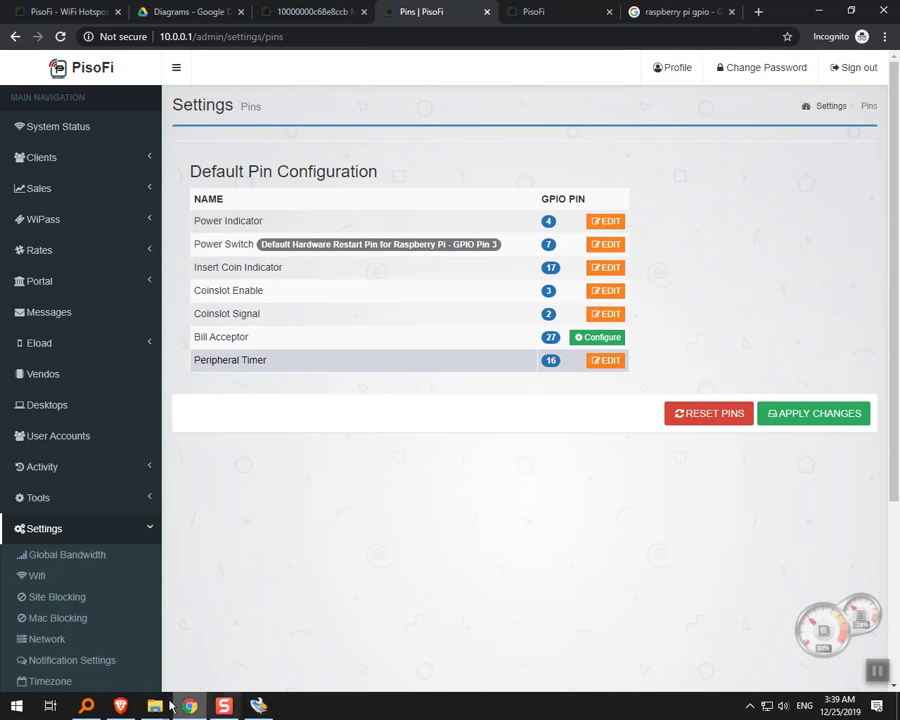
{"action": "left_click", "coordinate": [120, 708]}
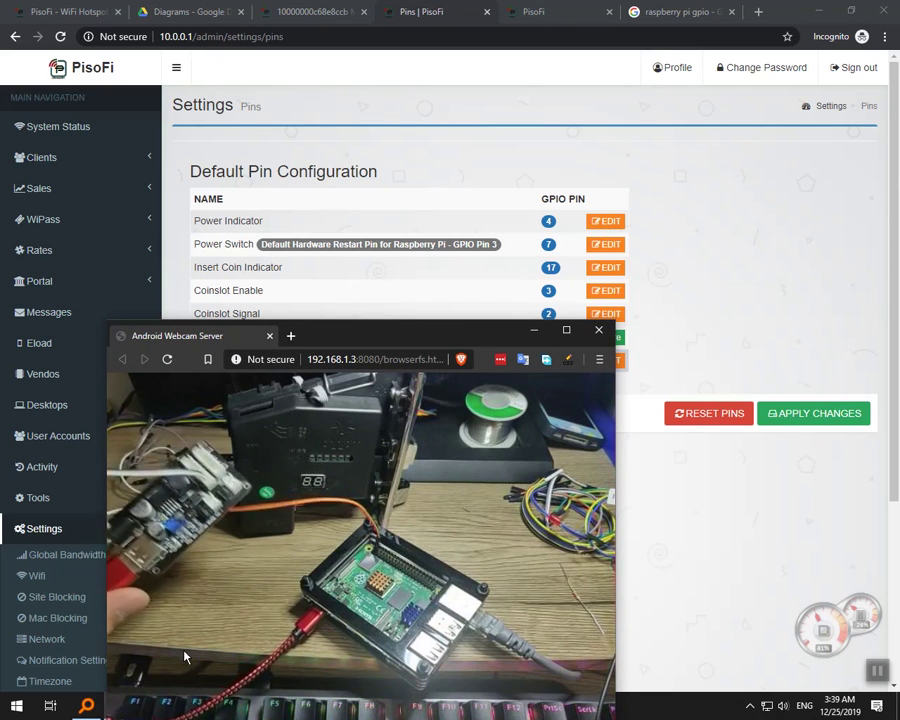
{"action": "left_click", "coordinate": [530, 331]}
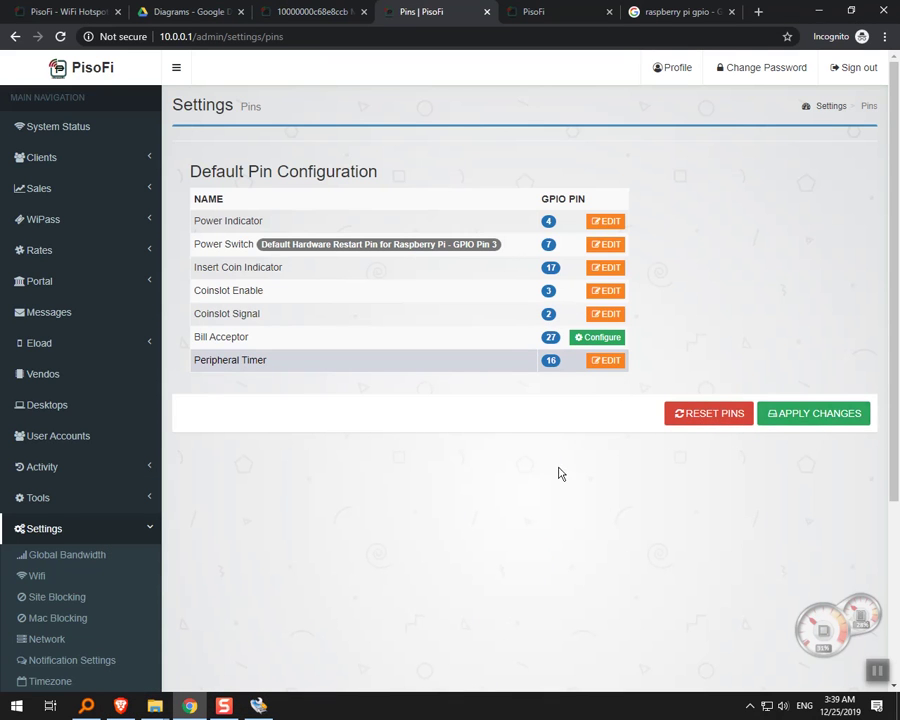
{"action": "left_click", "coordinate": [176, 10]}
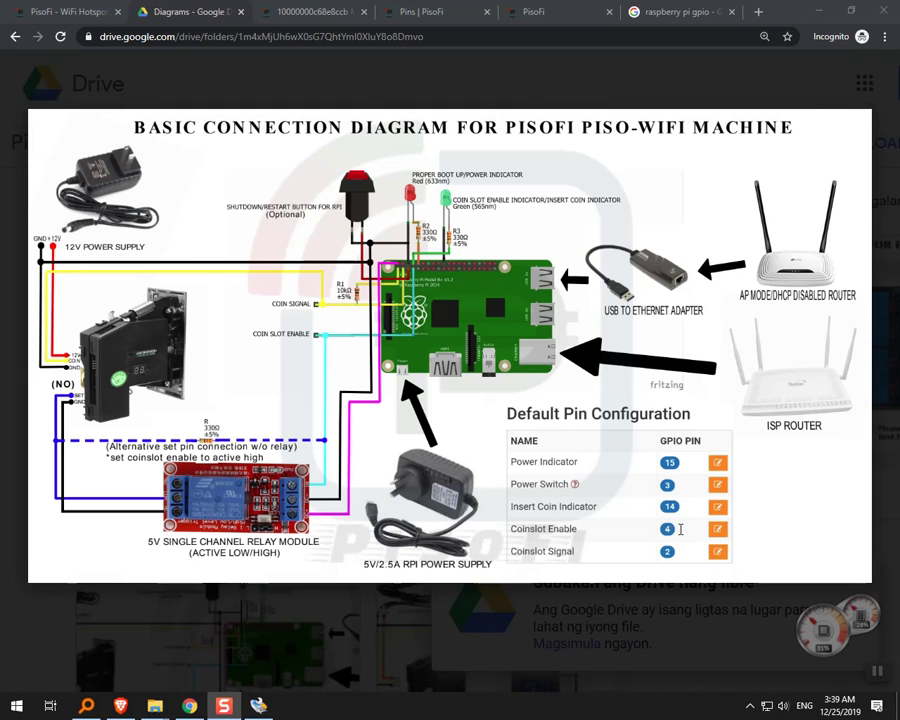
{"action": "left_click", "coordinate": [530, 11]}
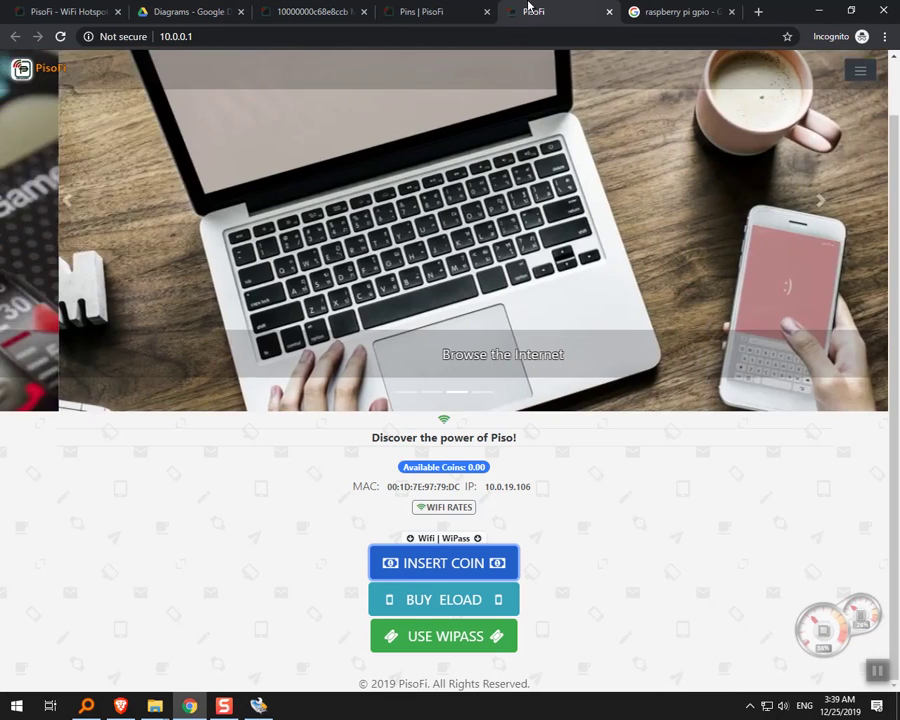
{"action": "left_click", "coordinate": [455, 11]}
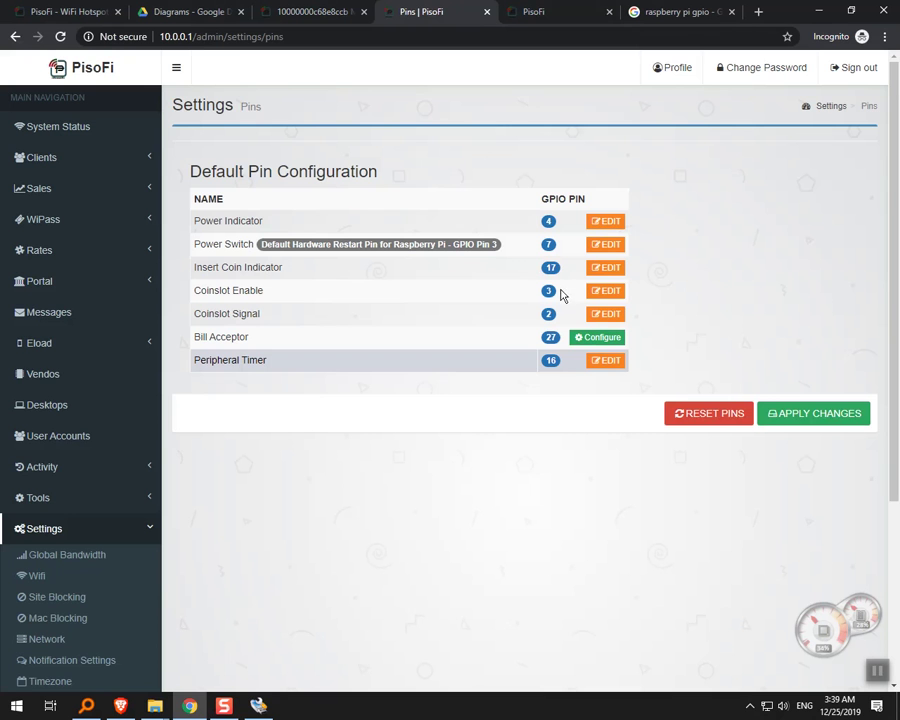
{"action": "triple_click", "coordinate": [382, 291]}
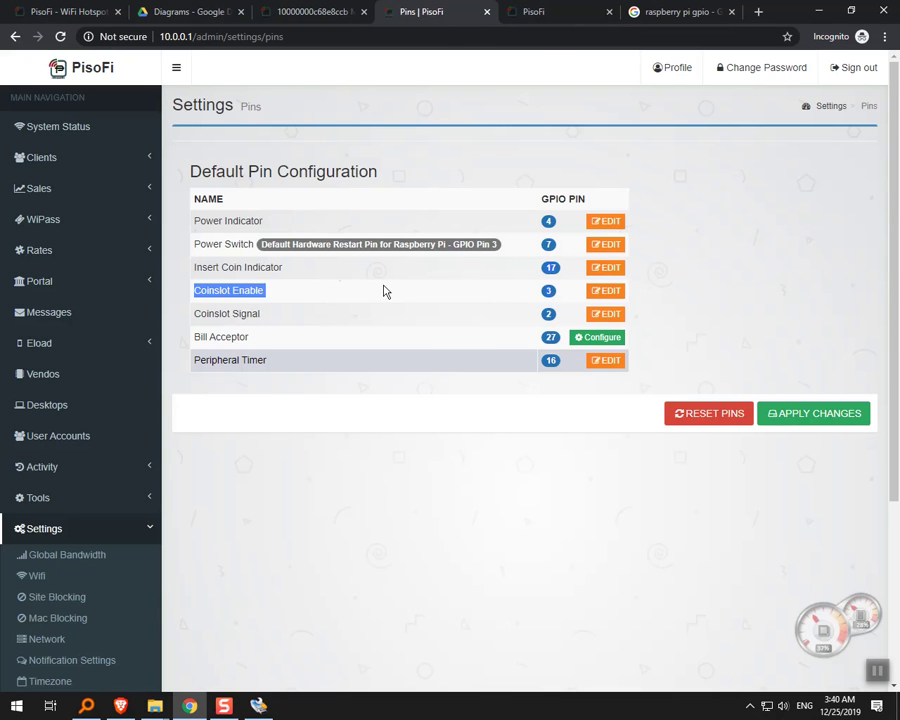
{"action": "left_click", "coordinate": [680, 11]}
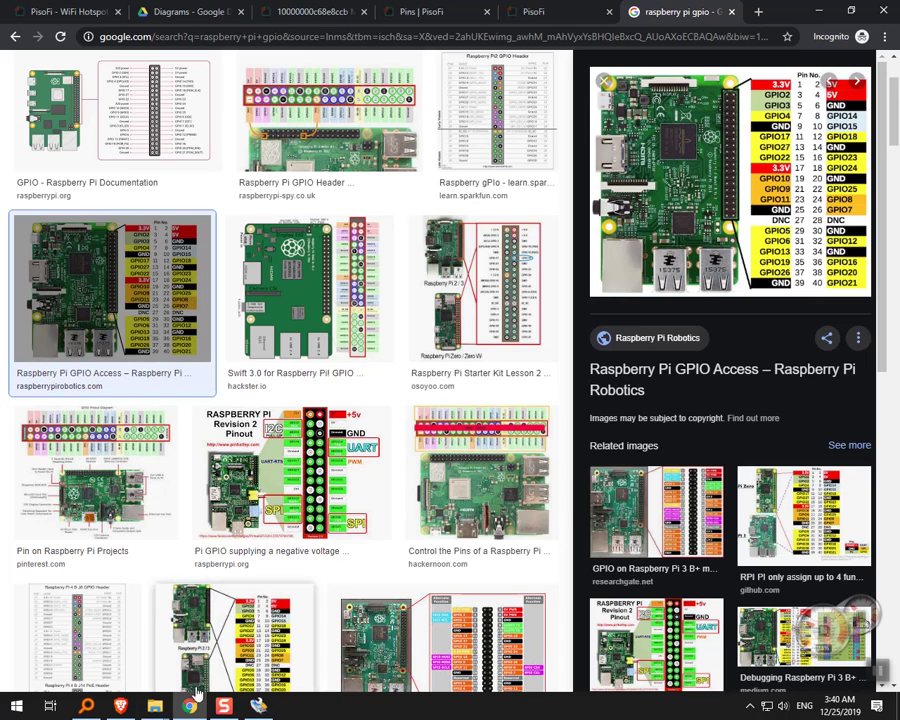
{"action": "left_click", "coordinate": [240, 635]}
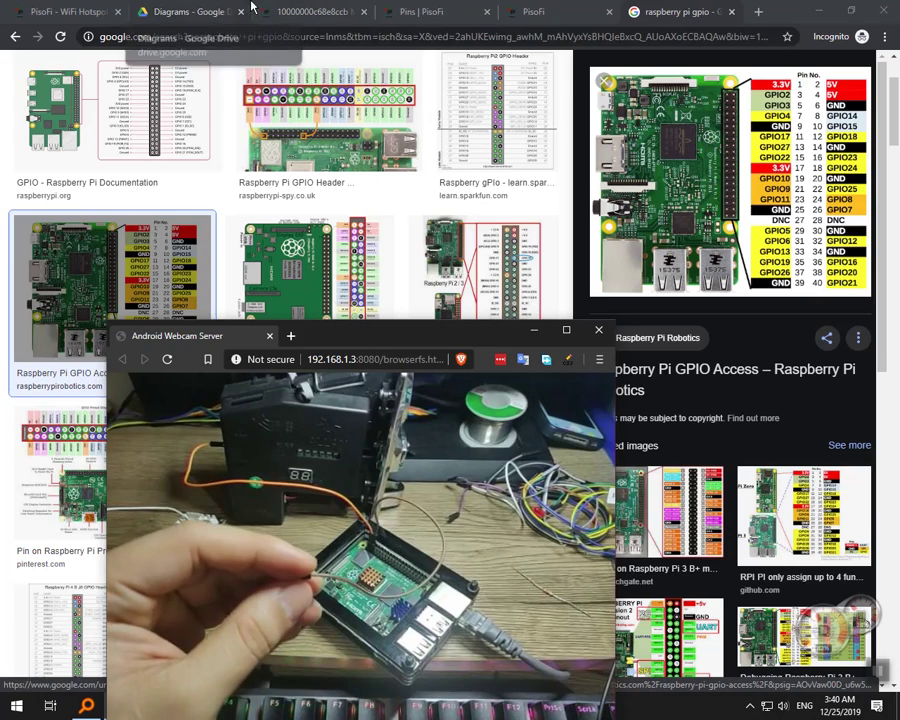
{"action": "left_click", "coordinate": [197, 9]}
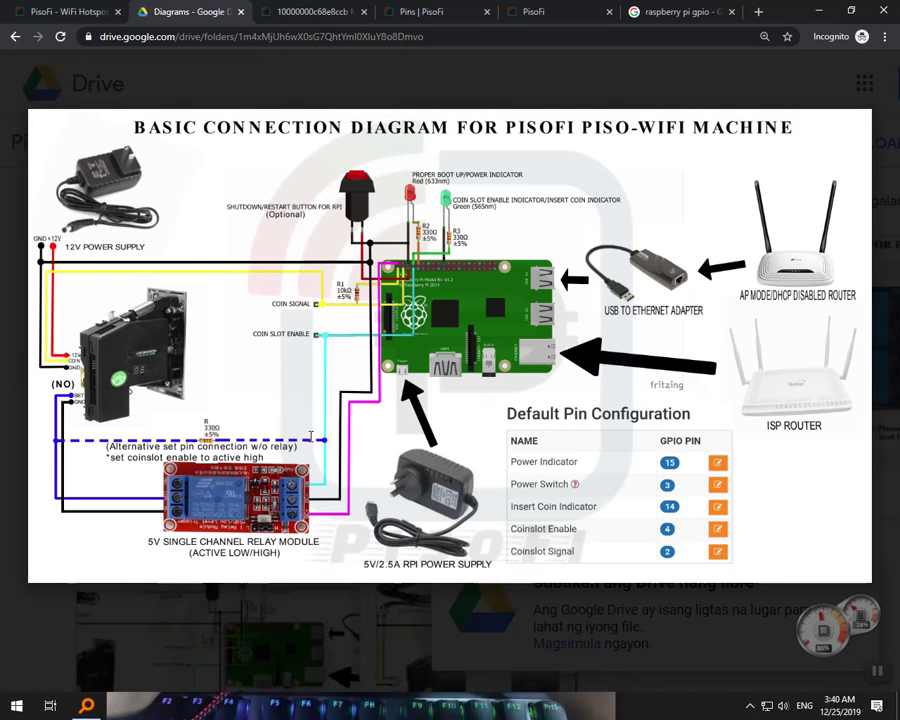
Raise the webcam feed of the coin acceptor wired to the Raspberry Pi over PisoFi.pdf.
{"action": "left_click", "coordinate": [165, 693]}
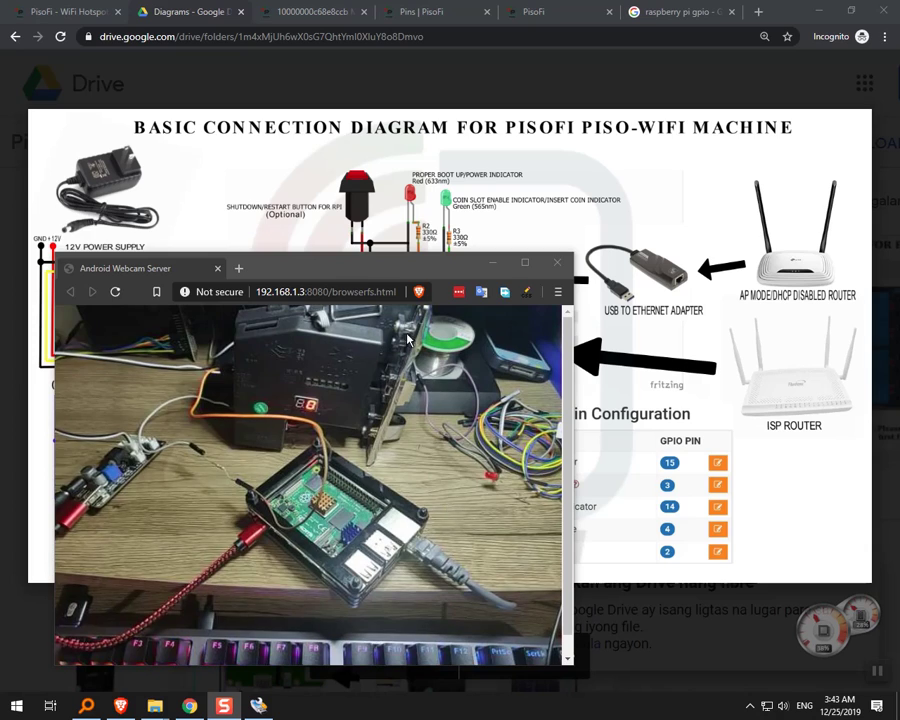
Nudge the Android Webcam Server window into place beside the diagram's pin configuration table.
{"action": "left_click_drag", "start_coordinate": [400, 269], "coordinate": [359, 245]}
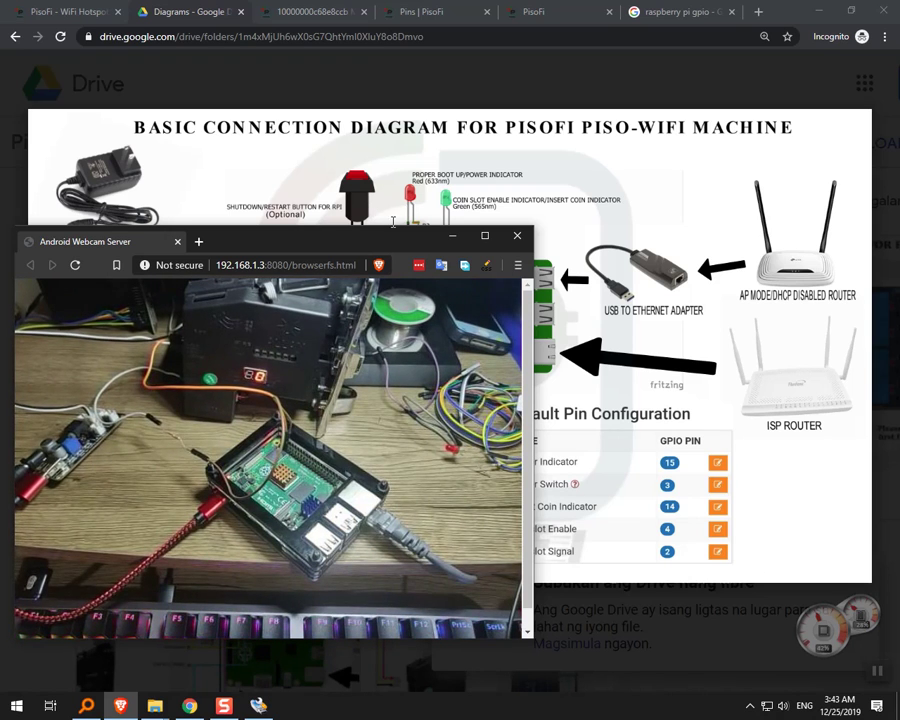
{"action": "left_click_drag", "start_coordinate": [387, 247], "coordinate": [412, 247]}
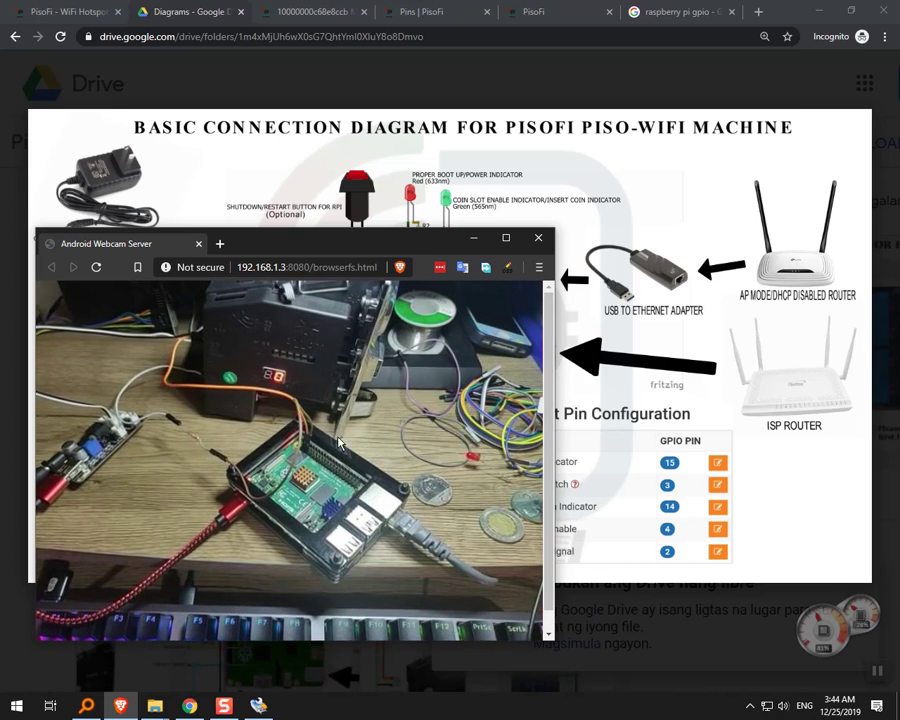
{"action": "left_click_drag", "start_coordinate": [415, 244], "coordinate": [389, 278]}
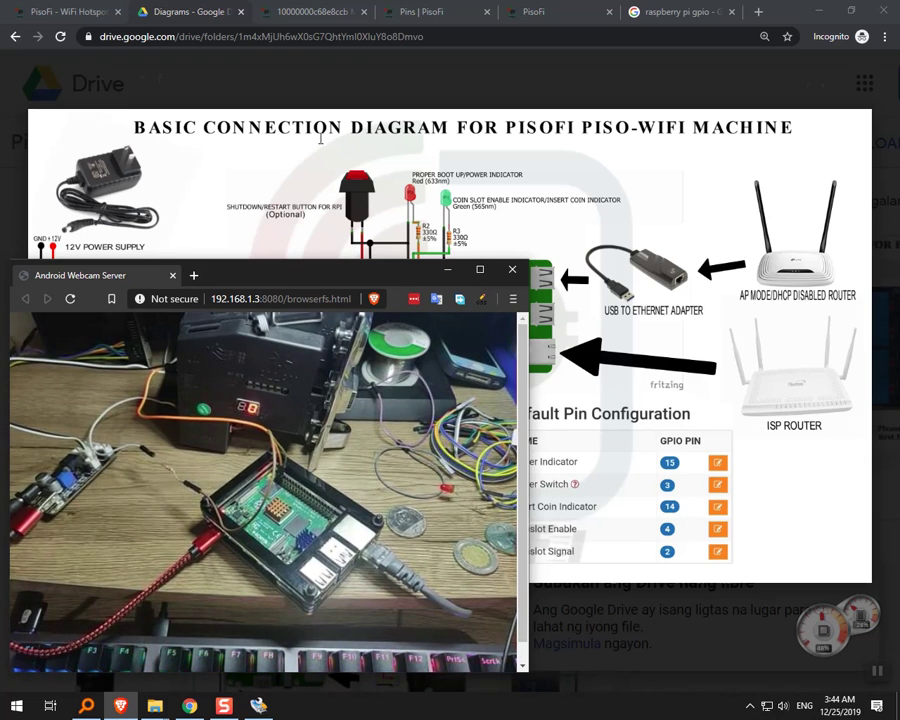
Open the Coinslot Enable pin settings and confirm its logic level stays Active High.
{"action": "left_click", "coordinate": [485, 8]}
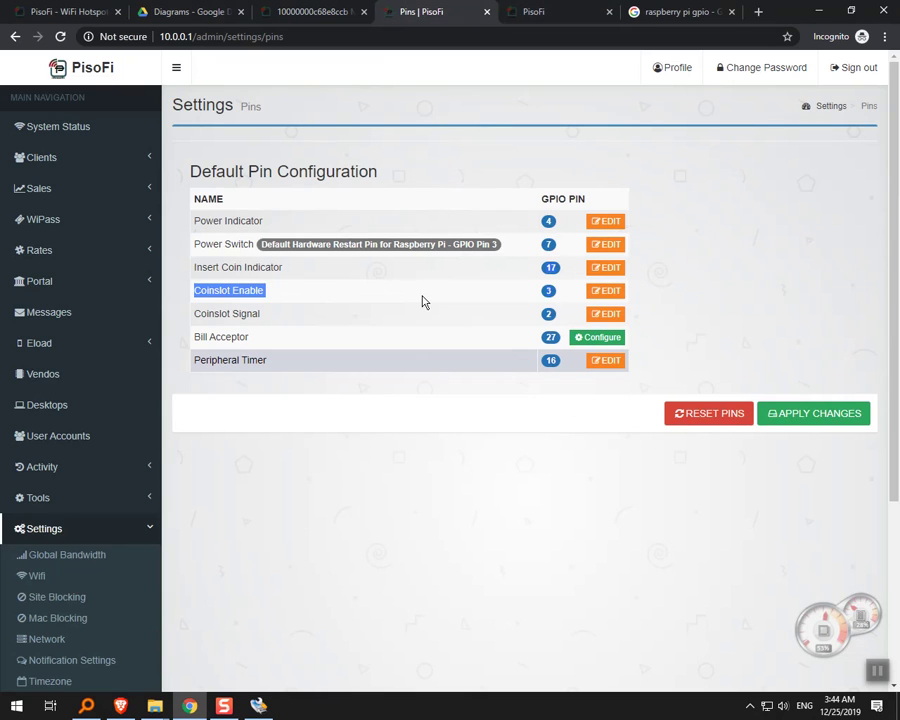
{"action": "left_click", "coordinate": [604, 290]}
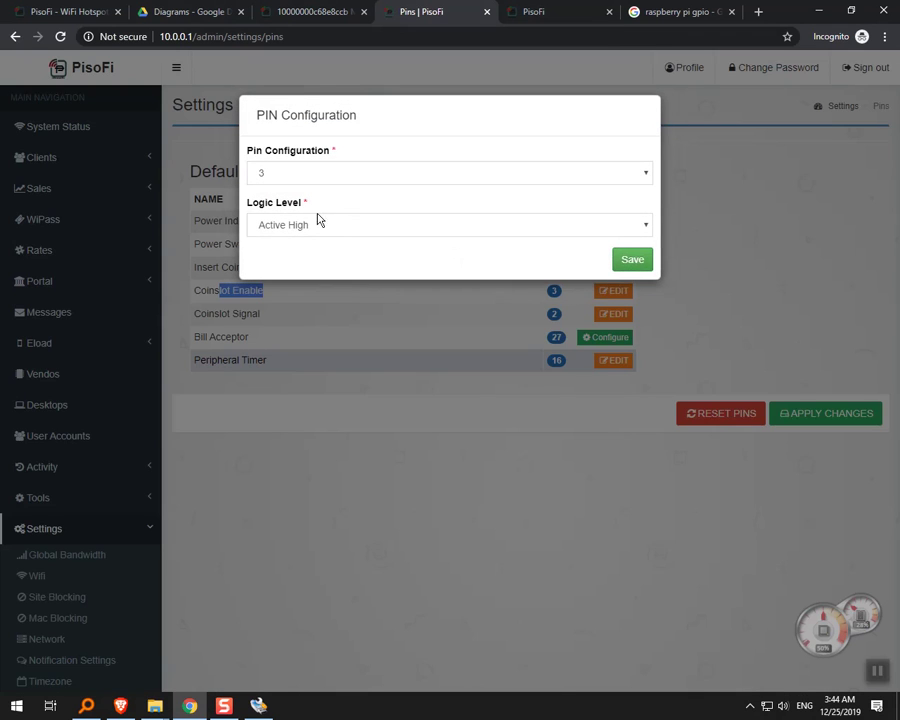
{"action": "left_click", "coordinate": [331, 234]}
{"action": "left_click", "coordinate": [330, 234]}
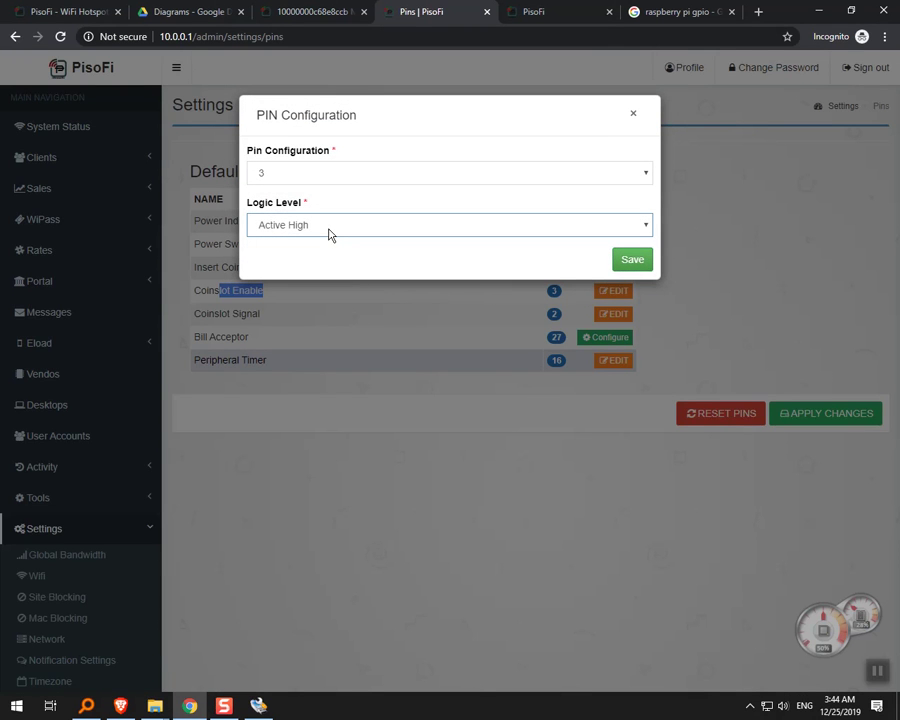
{"action": "left_click", "coordinate": [633, 116]}
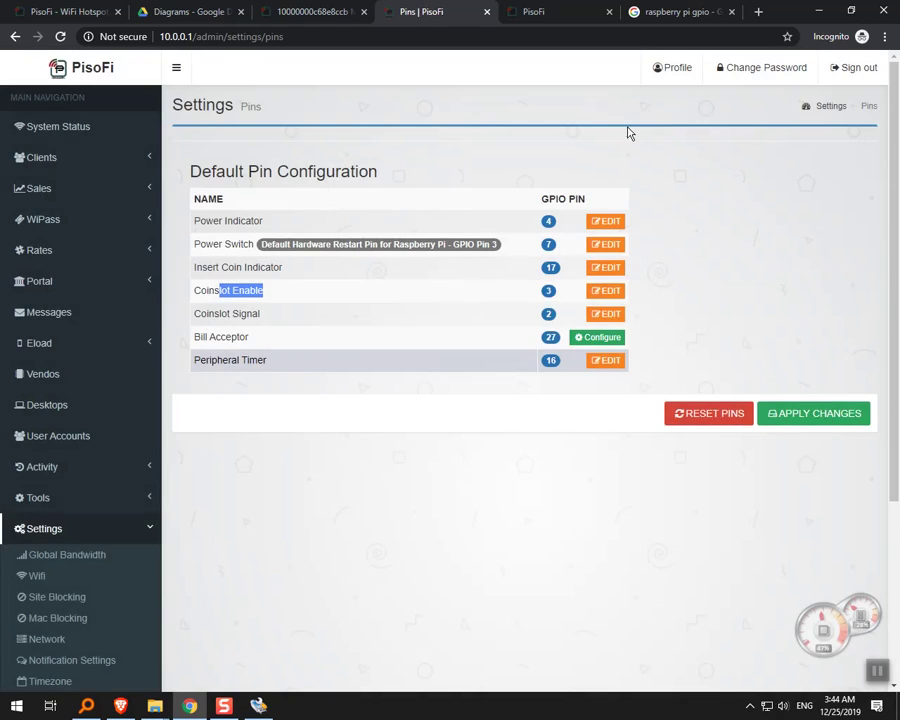
Recheck Coinslot Enable on GPIO 3 without changes, then return to the PisoFi portal page.
{"action": "left_click_drag", "start_coordinate": [205, 290], "coordinate": [187, 298]}
{"action": "left_click", "coordinate": [218, 294]}
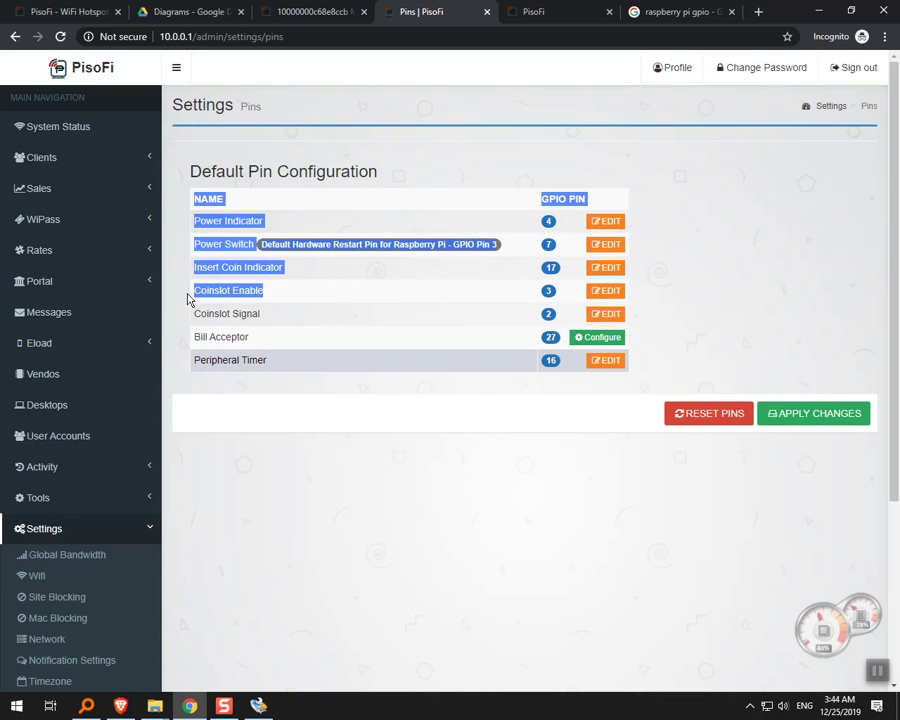
{"action": "left_click", "coordinate": [267, 293]}
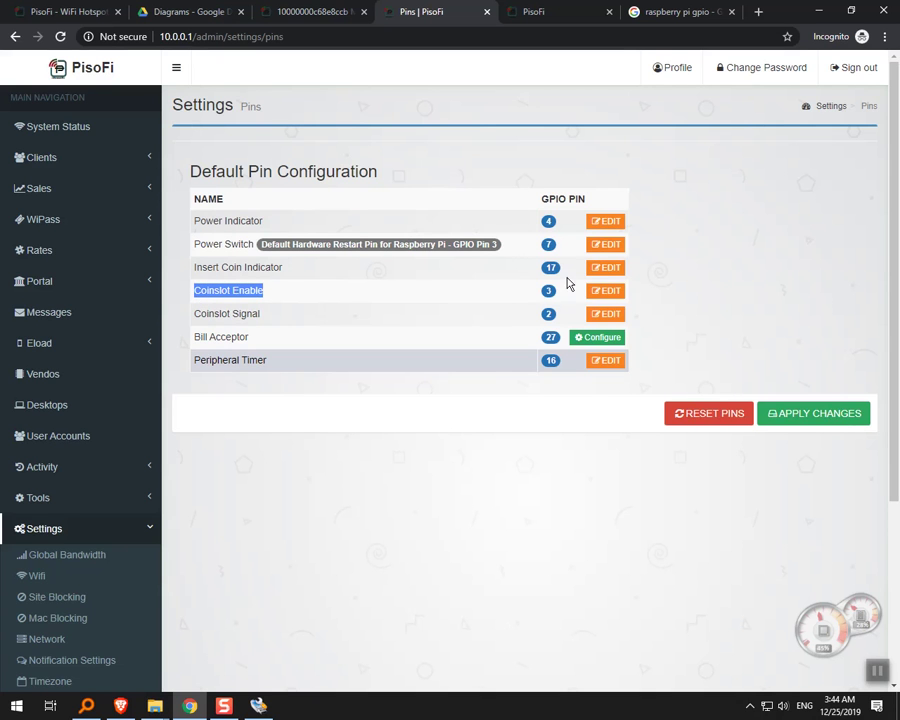
{"action": "left_click", "coordinate": [606, 295]}
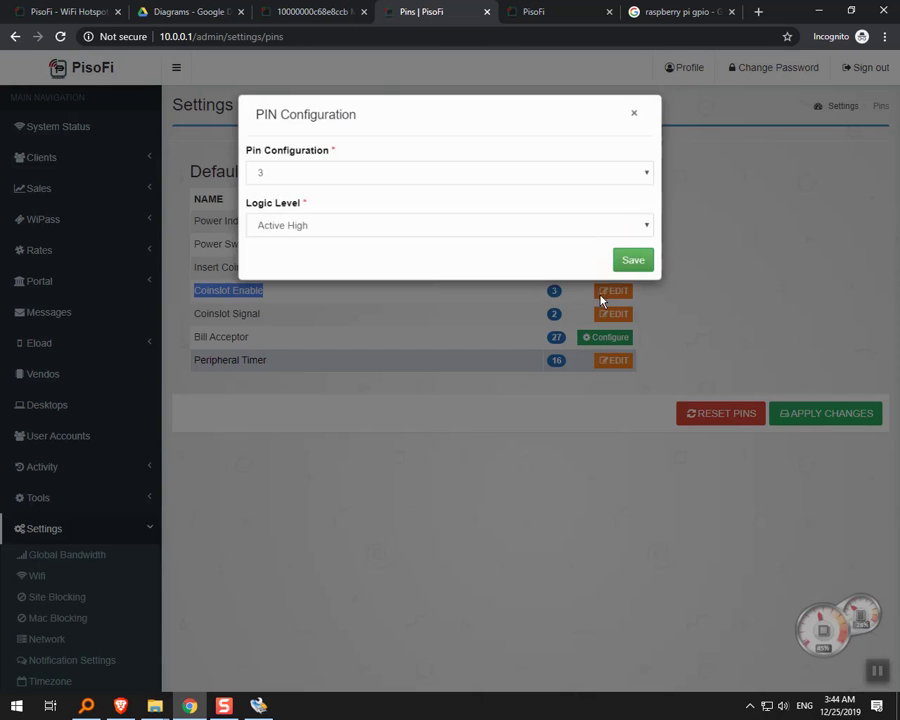
{"action": "left_click", "coordinate": [632, 117]}
{"action": "left_click", "coordinate": [487, 313]}
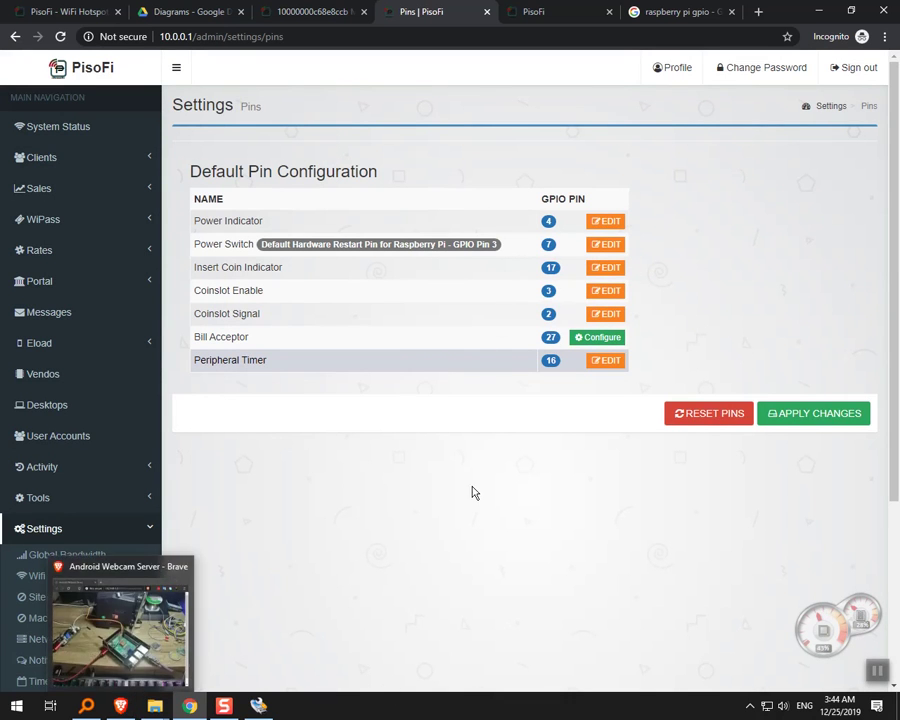
{"action": "left_click", "coordinate": [535, 10]}
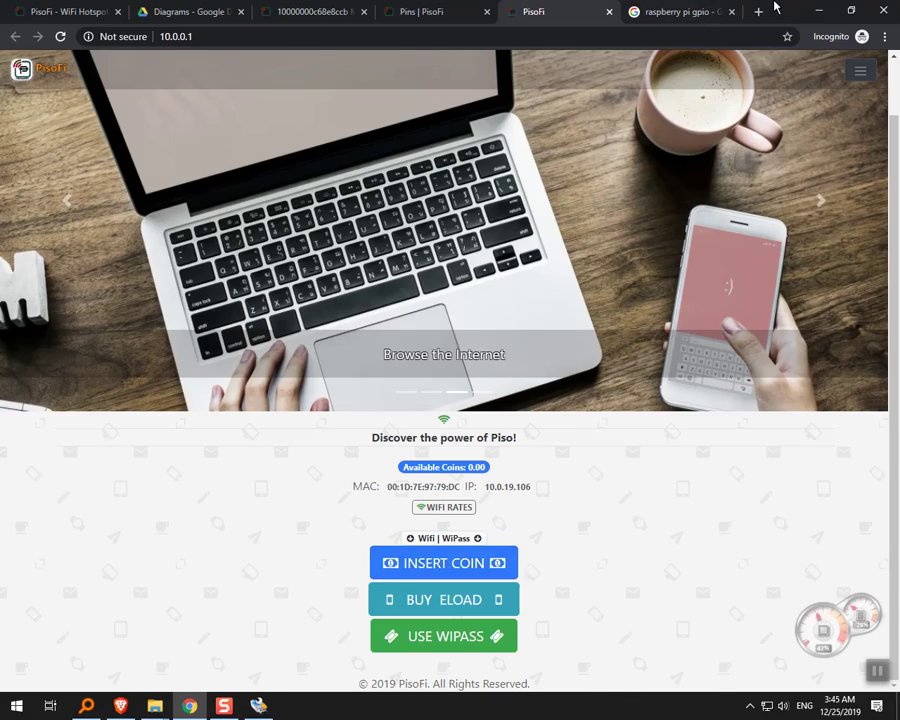
Snap the PisoFi portal to the right half and the webcam feed to the left, then start inserting coins.
{"action": "left_click_drag", "start_coordinate": [775, 7], "coordinate": [899, 80]}
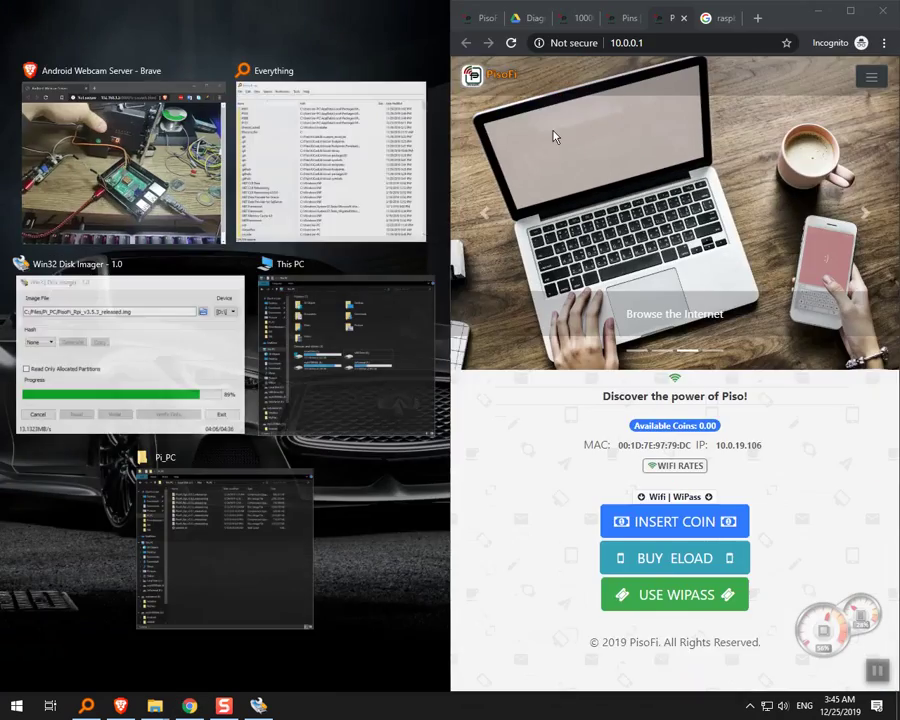
{"action": "left_click", "coordinate": [149, 155]}
{"action": "left_click_drag", "start_coordinate": [301, 34], "coordinate": [332, 77]}
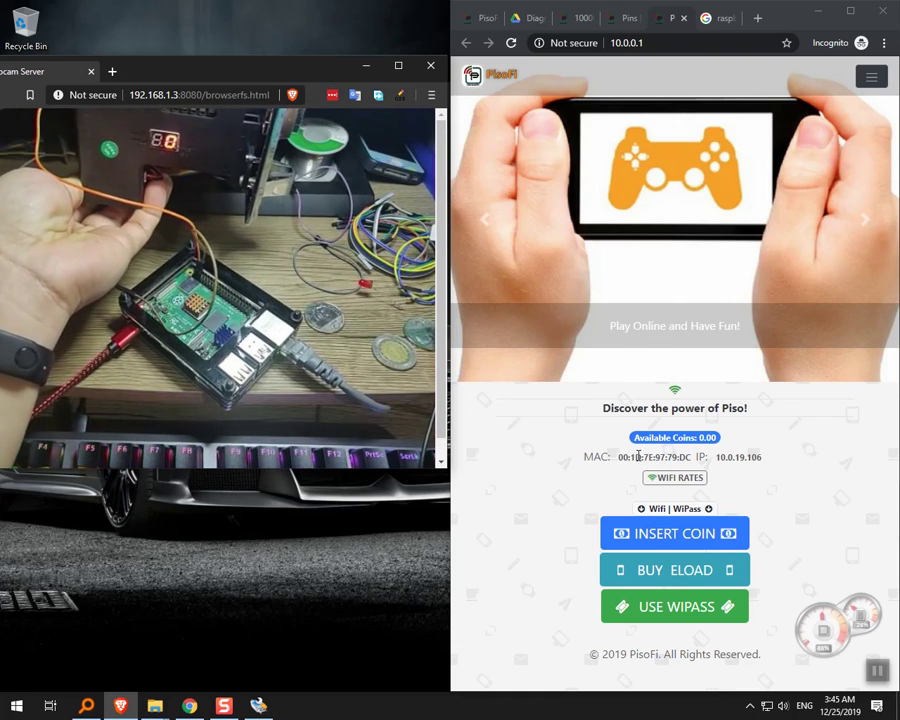
{"action": "left_click", "coordinate": [653, 530]}
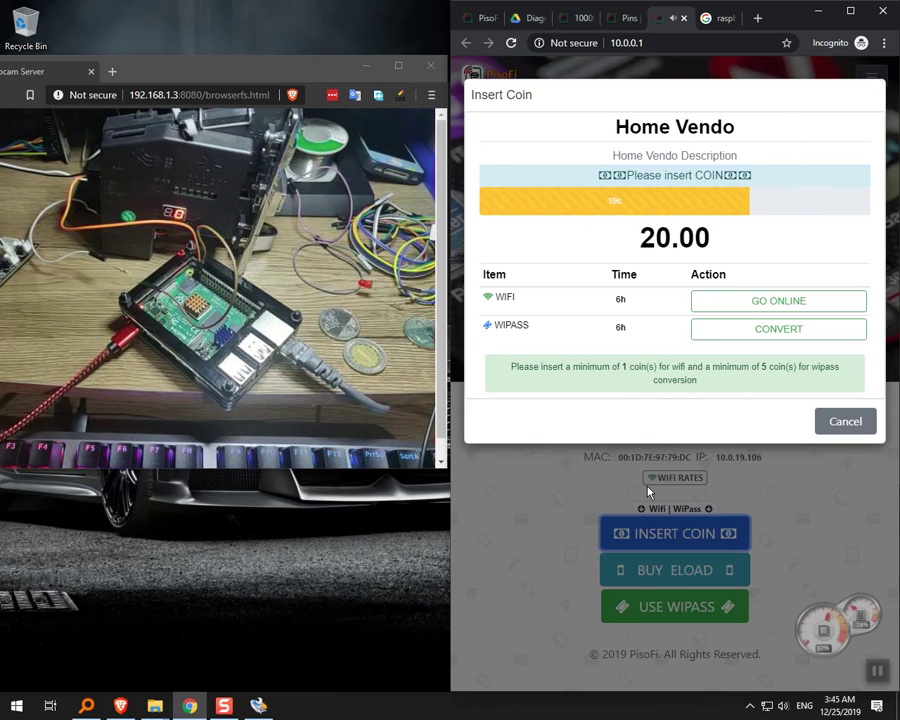
Go online with the 20.00 credit, close the pisofiph.com tab, and widen the portal window.
{"action": "left_click", "coordinate": [757, 302]}
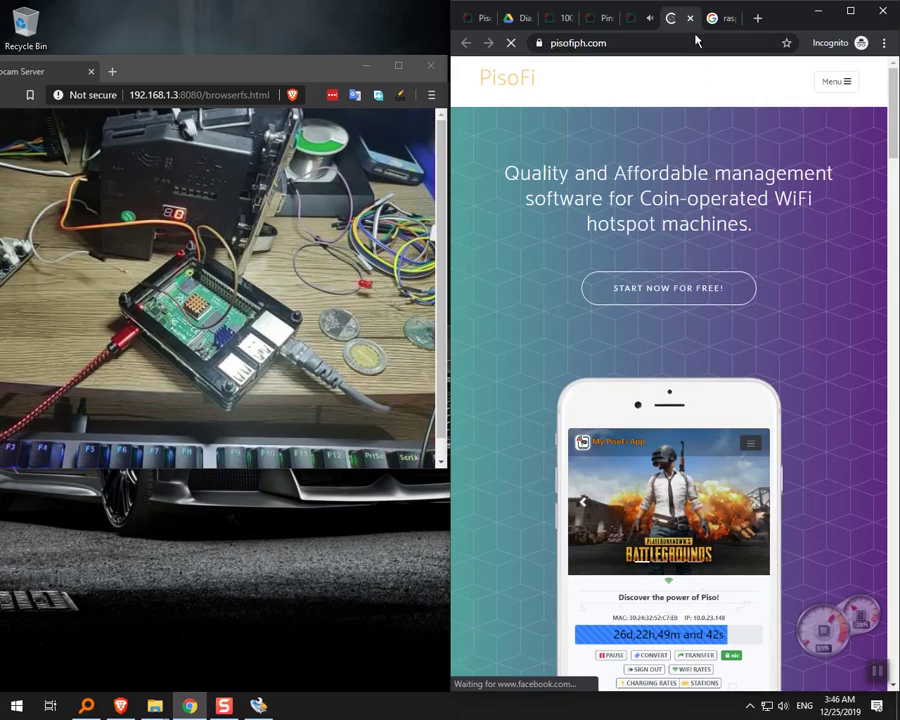
{"action": "left_click", "coordinate": [691, 24]}
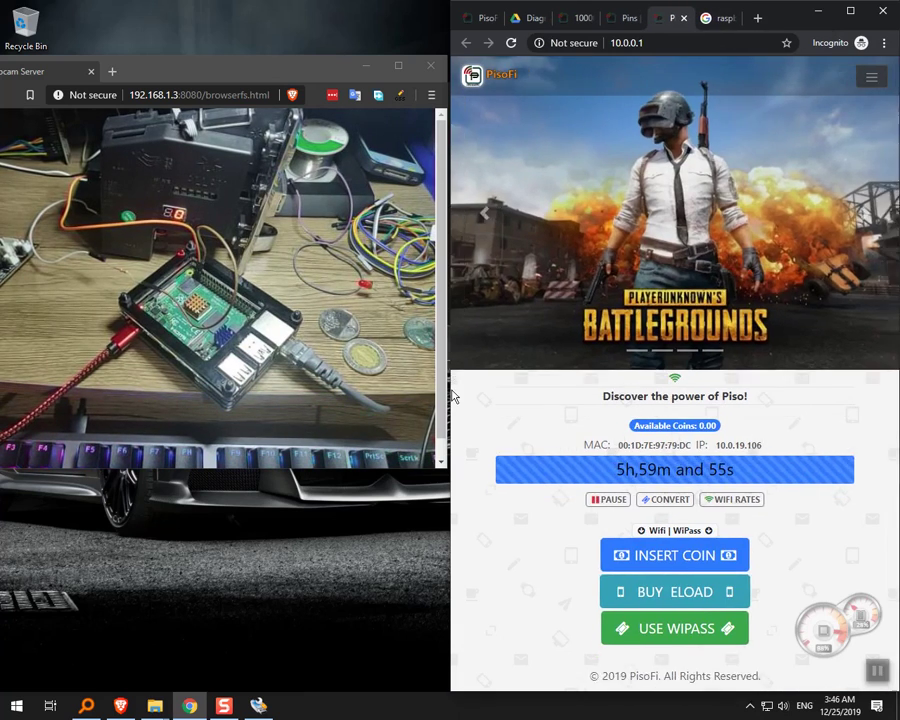
{"action": "left_click_drag", "start_coordinate": [450, 392], "coordinate": [425, 384]}
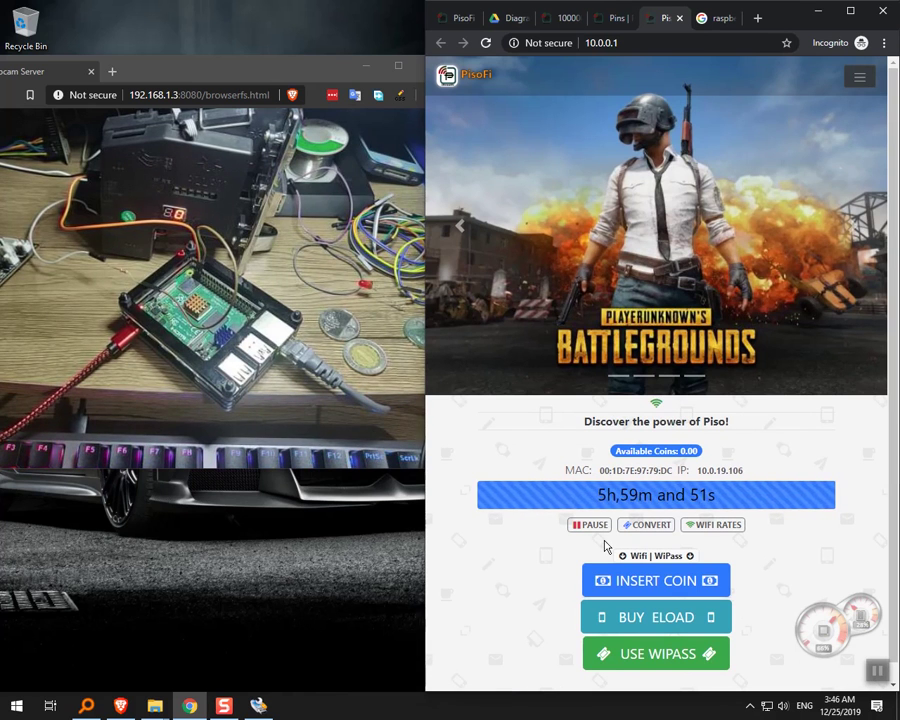
Browse the Pins page and admin sidebar, toggling the Settings submenu, then go to pisofiph.com.
{"action": "left_click", "coordinate": [614, 18]}
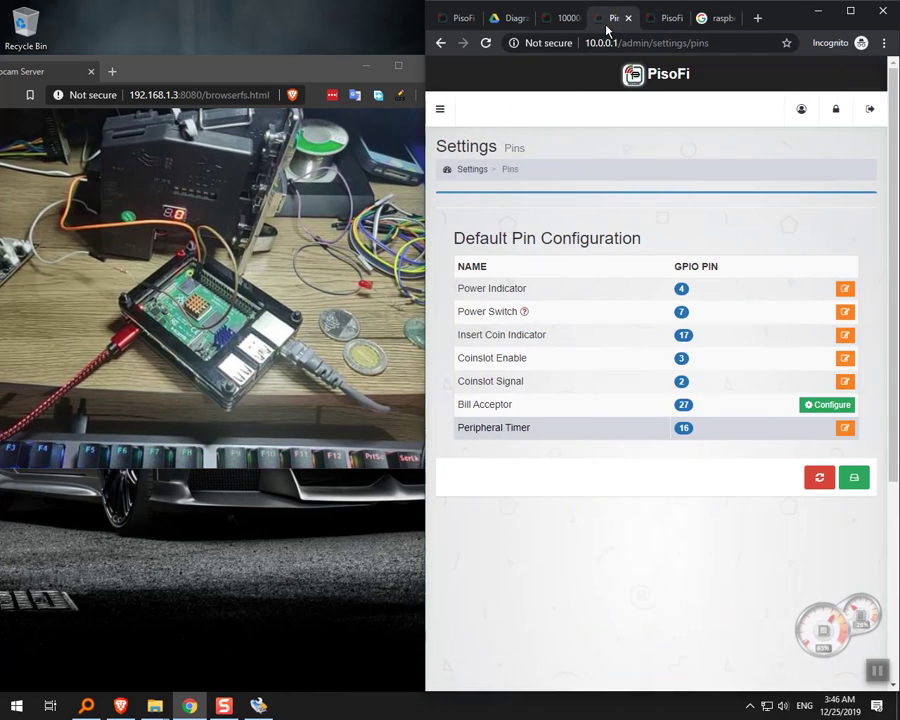
{"action": "left_click", "coordinate": [443, 110]}
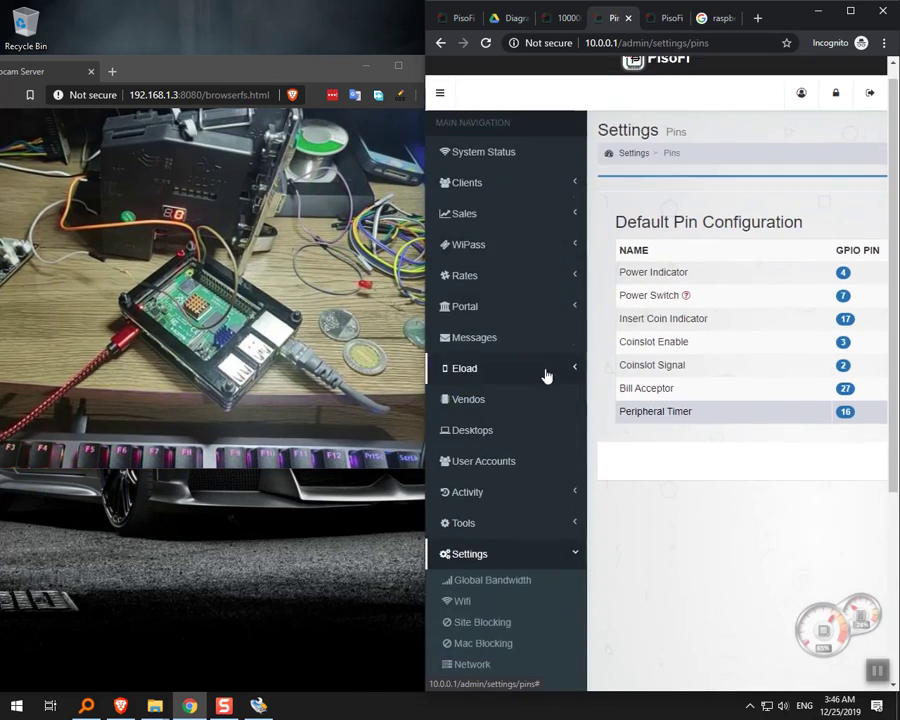
{"action": "scroll", "coordinate": [540, 500], "scroll_direction": "down", "scroll_amount": 3}
{"action": "scroll", "coordinate": [530, 575], "scroll_direction": "down", "scroll_amount": 1}
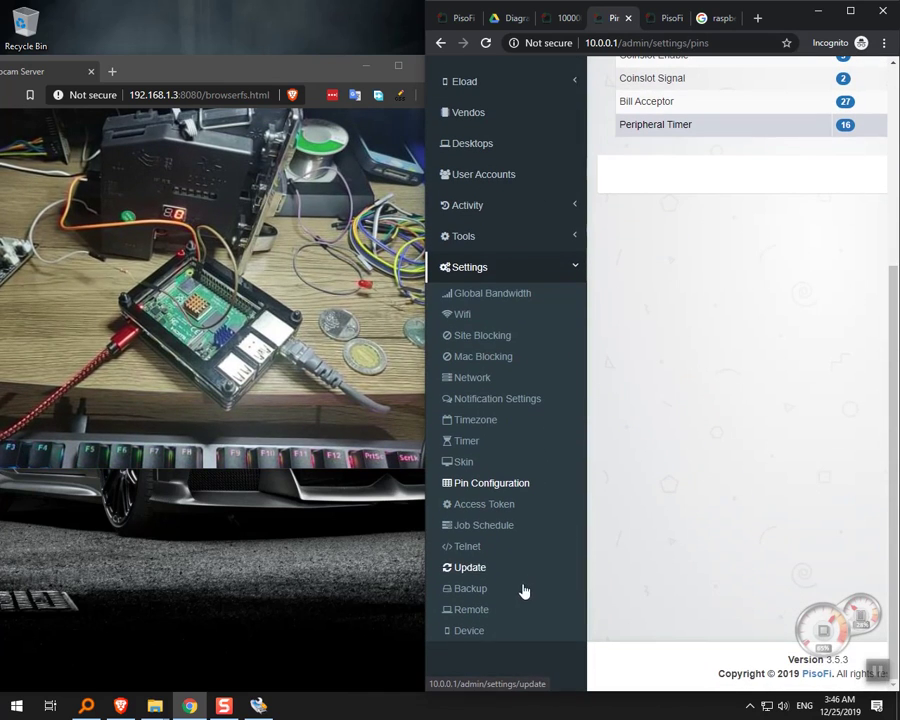
{"action": "left_click", "coordinate": [578, 281]}
{"action": "left_click", "coordinate": [578, 279]}
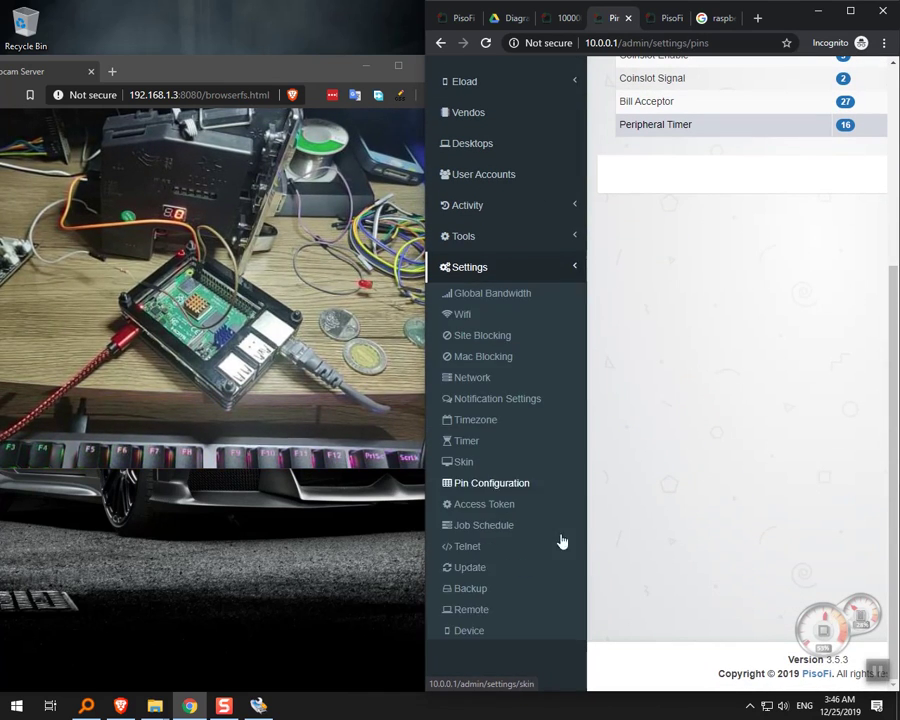
{"action": "left_click", "coordinate": [582, 276]}
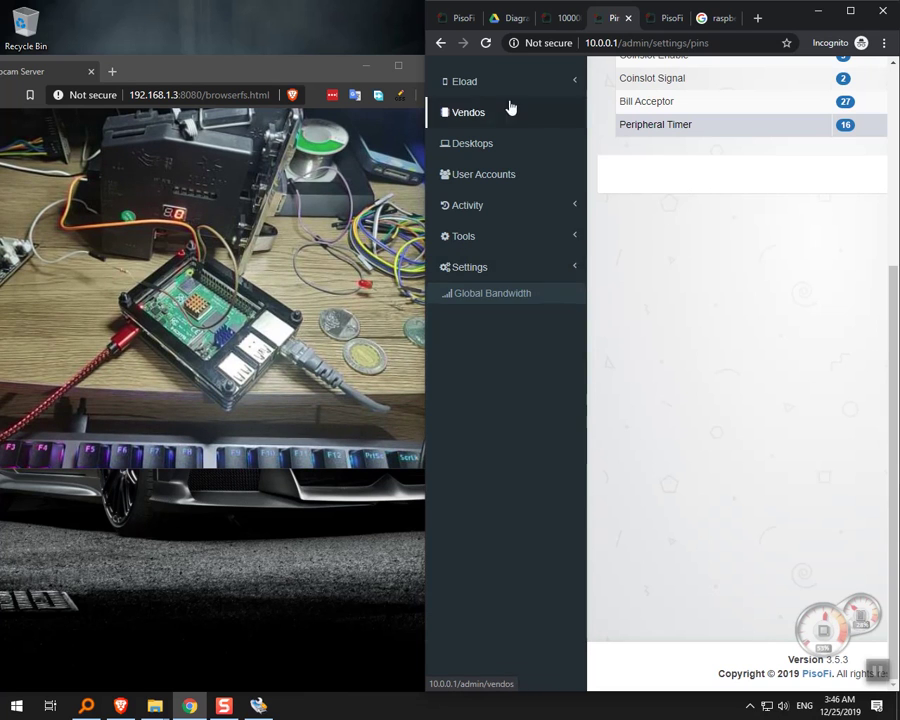
{"action": "left_click", "coordinate": [452, 20]}
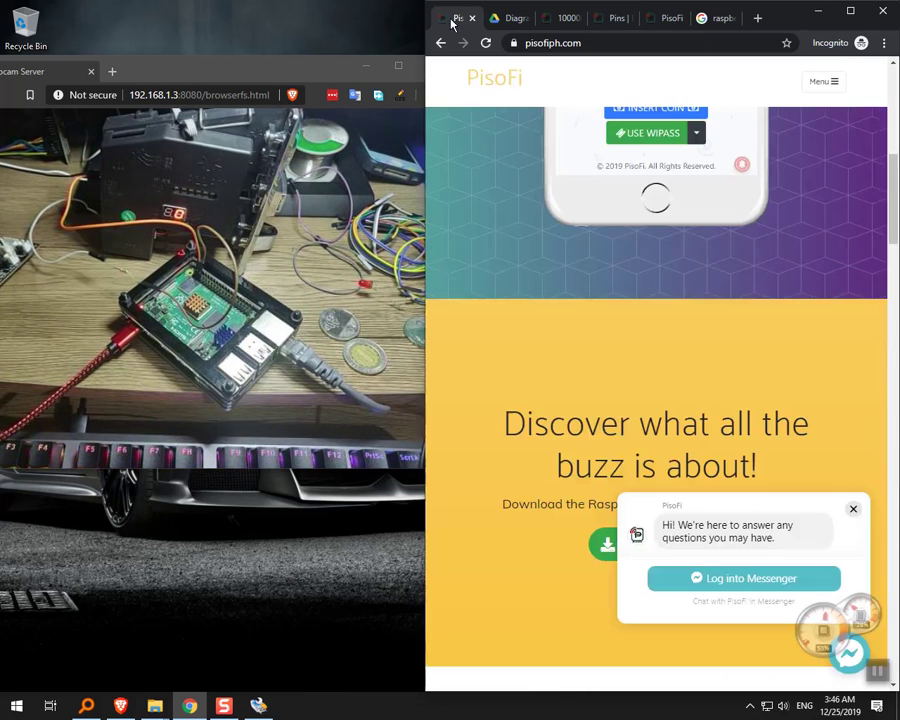
Open the PisoFi blog from the site menu and read through the F.A.Q.s post.
{"action": "left_click", "coordinate": [819, 91]}
{"action": "left_click", "coordinate": [486, 206]}
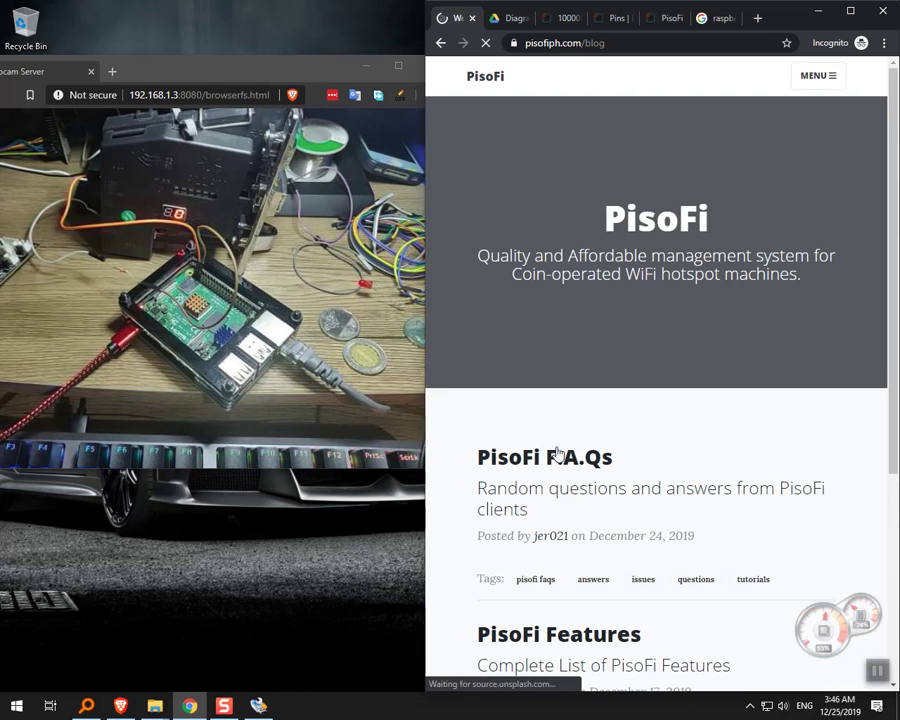
{"action": "scroll", "coordinate": [548, 437], "scroll_direction": "down", "scroll_amount": 2}
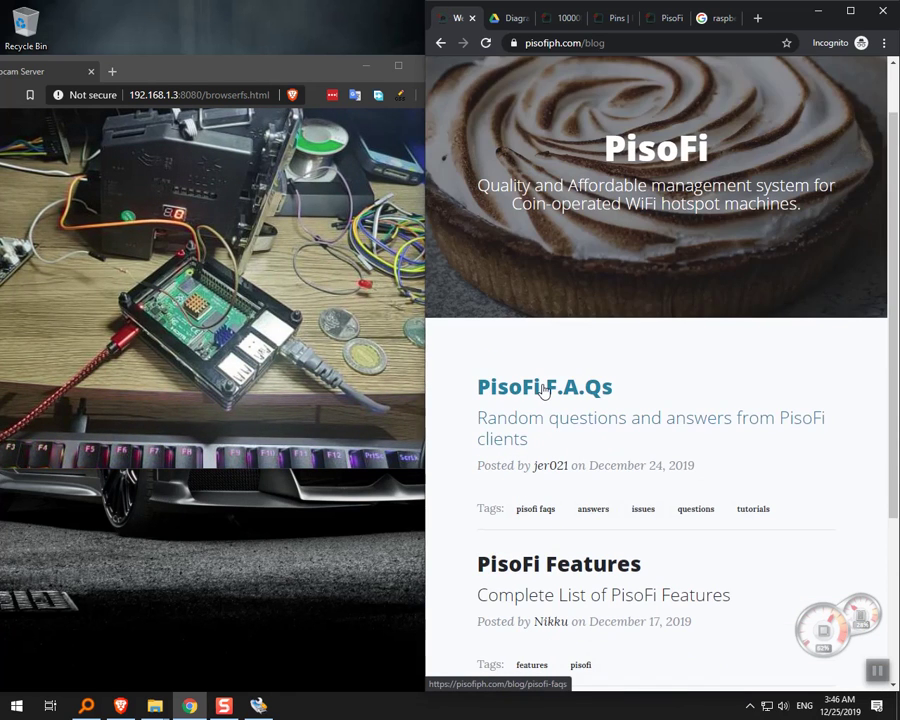
{"action": "scroll", "coordinate": [544, 391], "scroll_direction": "down", "scroll_amount": 2}
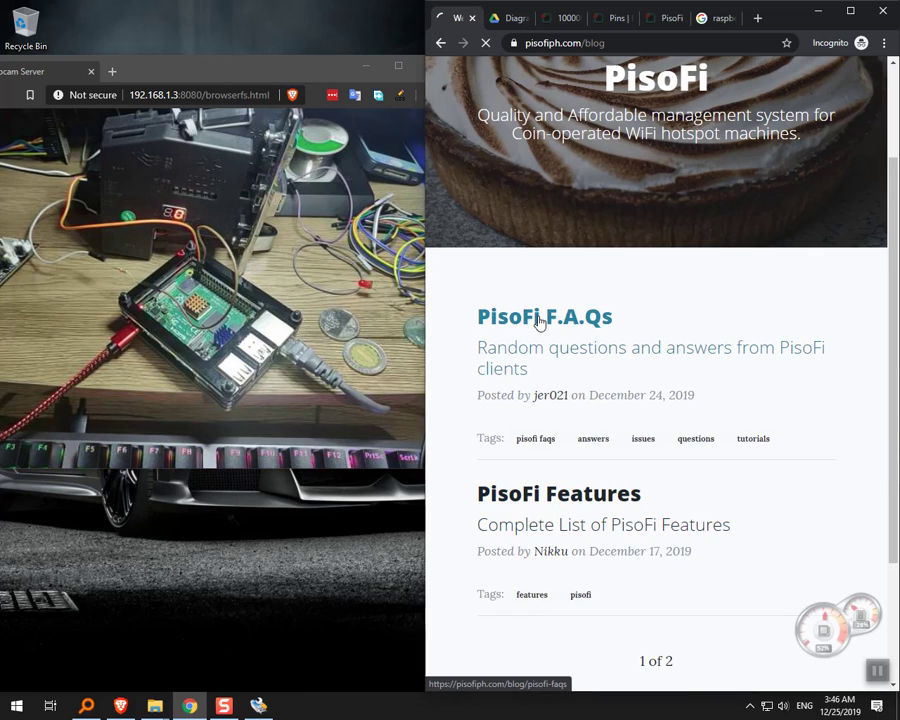
{"action": "scroll", "coordinate": [577, 344], "scroll_direction": "down", "scroll_amount": 10}
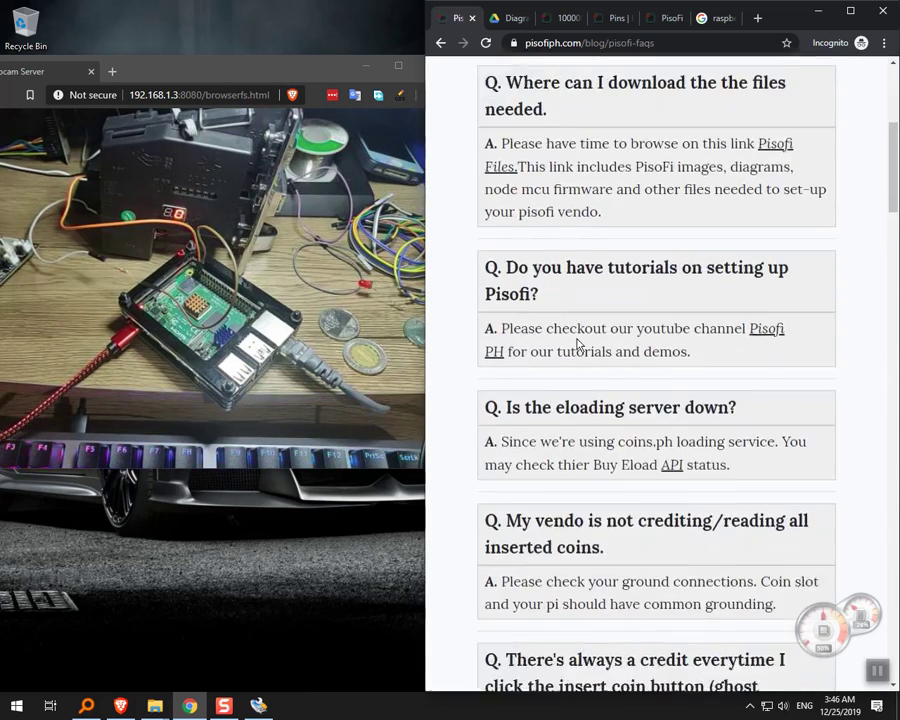
{"action": "scroll", "coordinate": [577, 344], "scroll_direction": "down", "scroll_amount": 12}
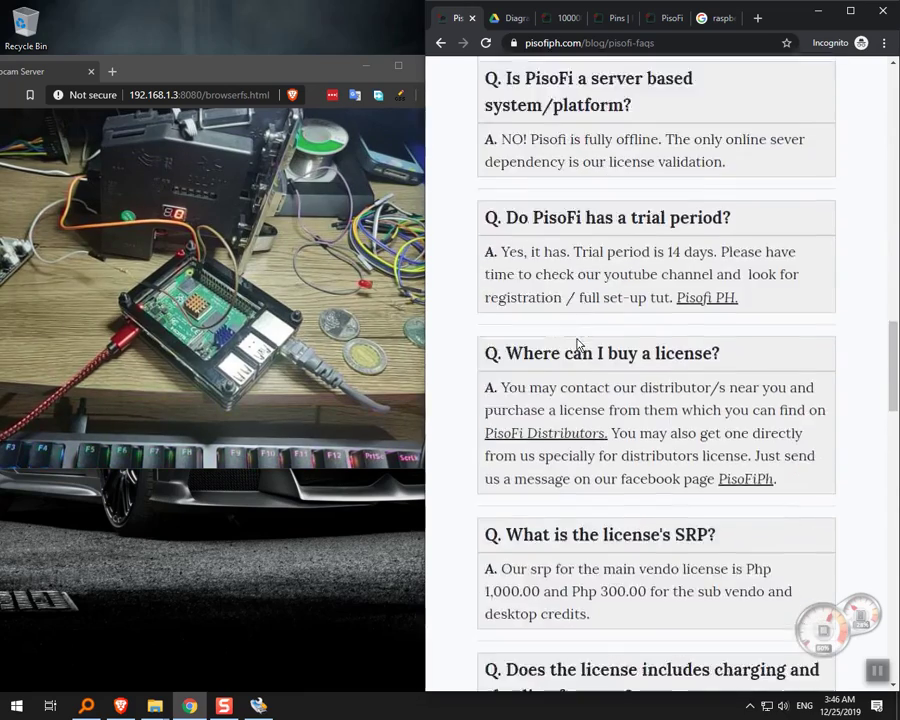
{"action": "scroll", "coordinate": [577, 344], "scroll_direction": "down", "scroll_amount": 12}
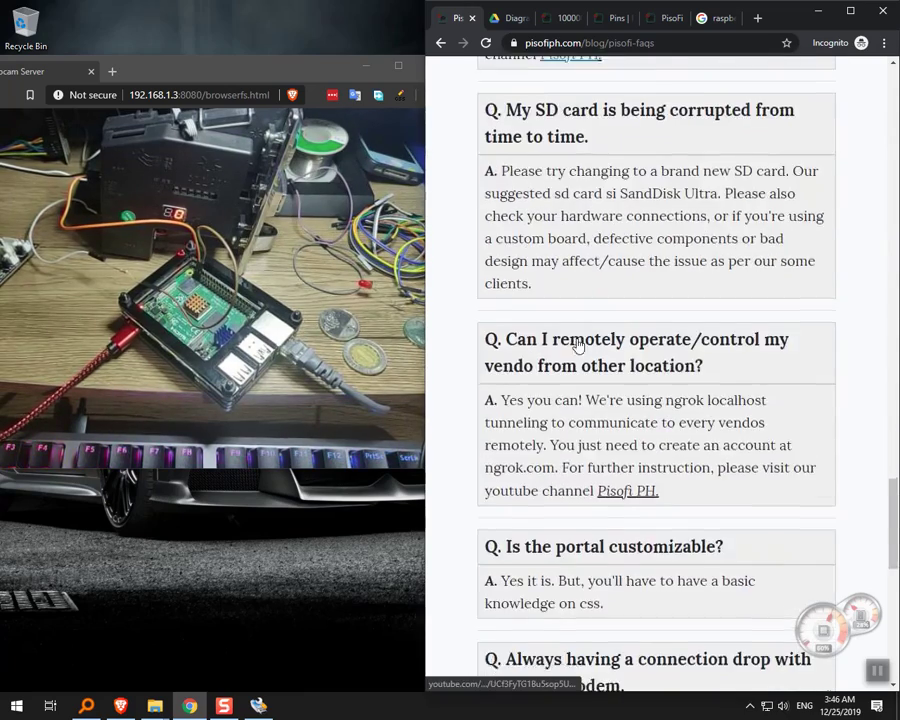
{"action": "scroll", "coordinate": [577, 344], "scroll_direction": "down", "scroll_amount": 4}
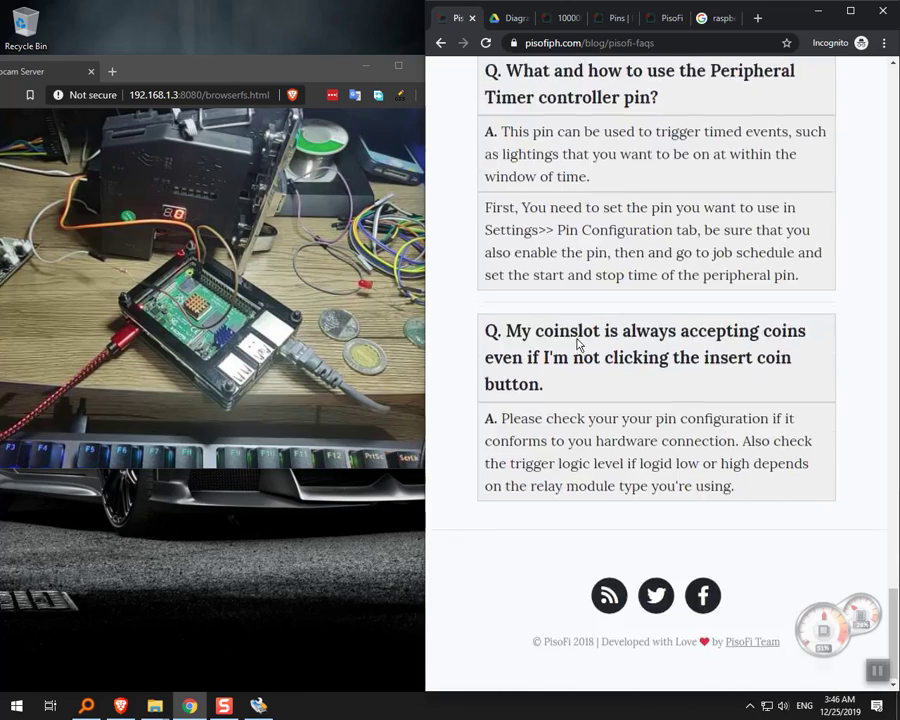
Scroll back to the top and go back twice to the pisofiph.com home page.
{"action": "scroll", "coordinate": [578, 344], "scroll_direction": "up", "scroll_amount": 8}
{"action": "scroll", "coordinate": [577, 344], "scroll_direction": "up", "scroll_amount": 20}
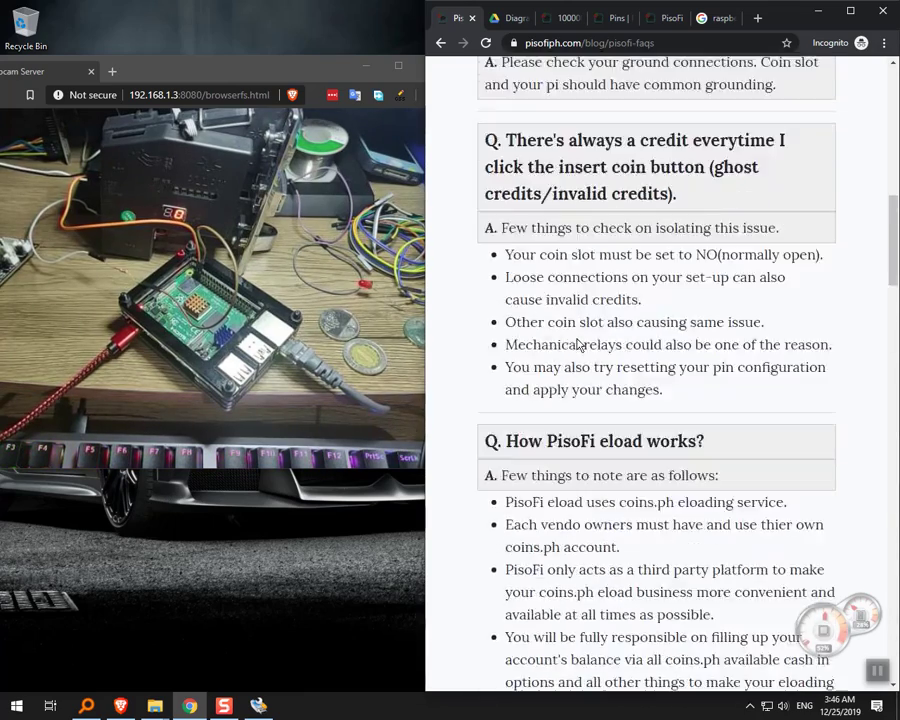
{"action": "scroll", "coordinate": [577, 344], "scroll_direction": "up", "scroll_amount": 2}
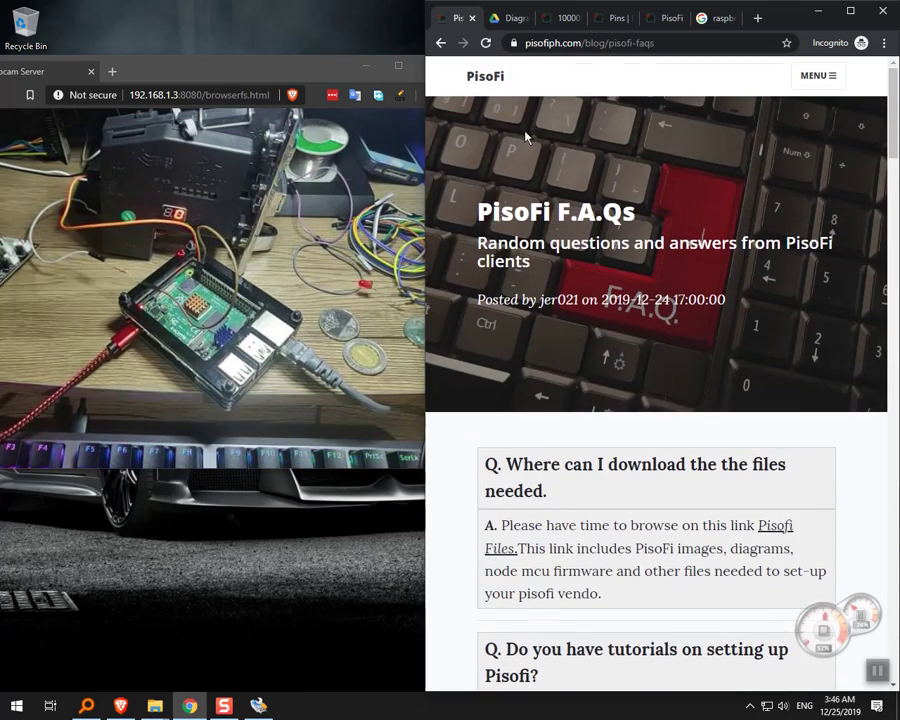
{"action": "left_click", "coordinate": [443, 46]}
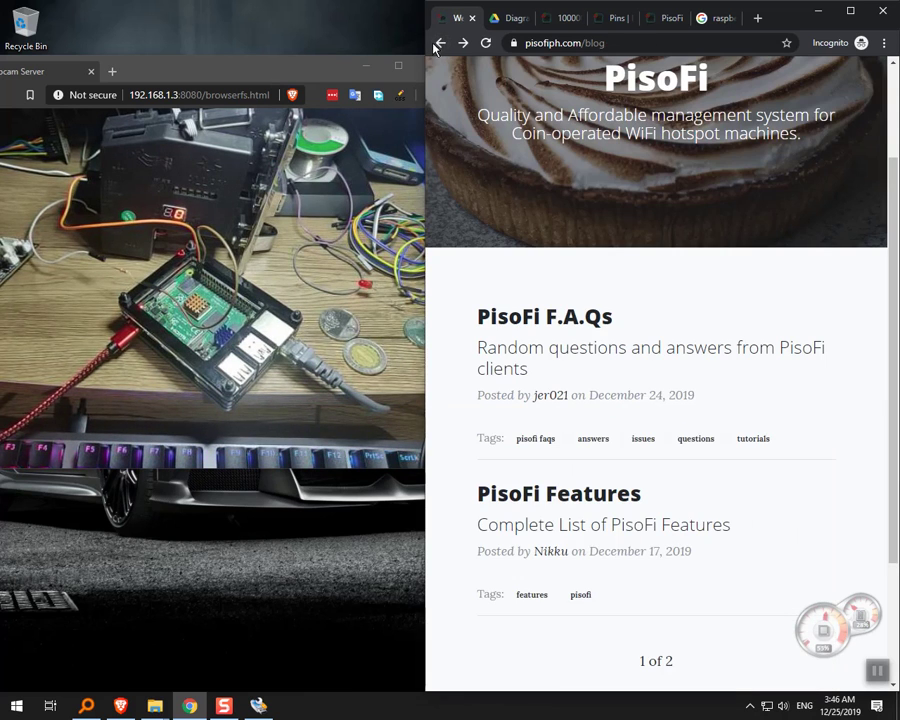
{"action": "left_click", "coordinate": [439, 46]}
{"action": "scroll", "coordinate": [643, 396], "scroll_direction": "up", "scroll_amount": 5}
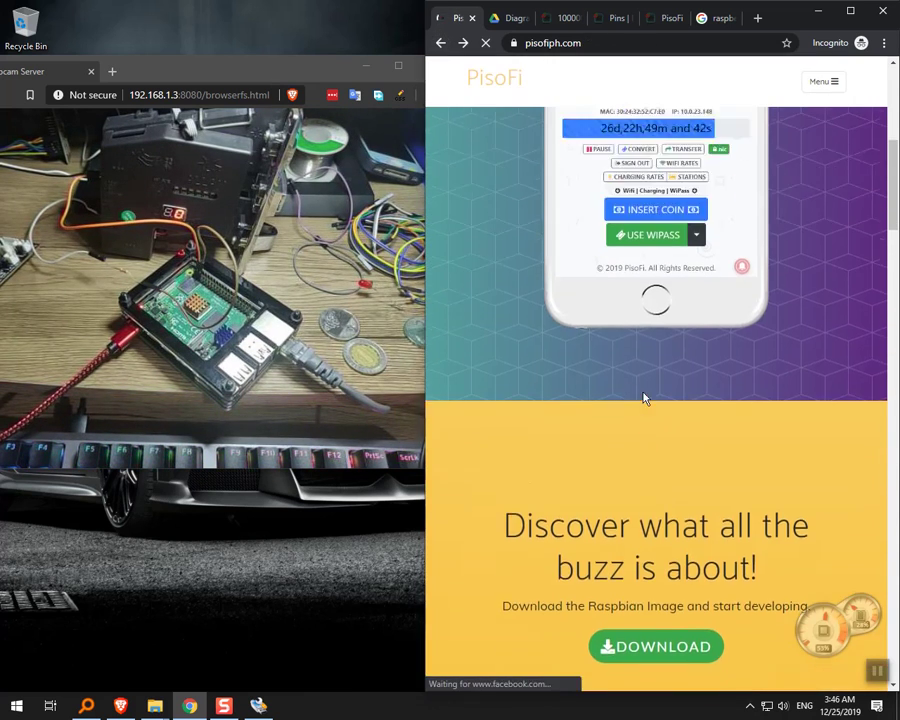
Toggle the site menu, maximize Chrome, and show PisoFi.pdf's Default Pin Configuration diagram.
{"action": "left_click", "coordinate": [830, 81]}
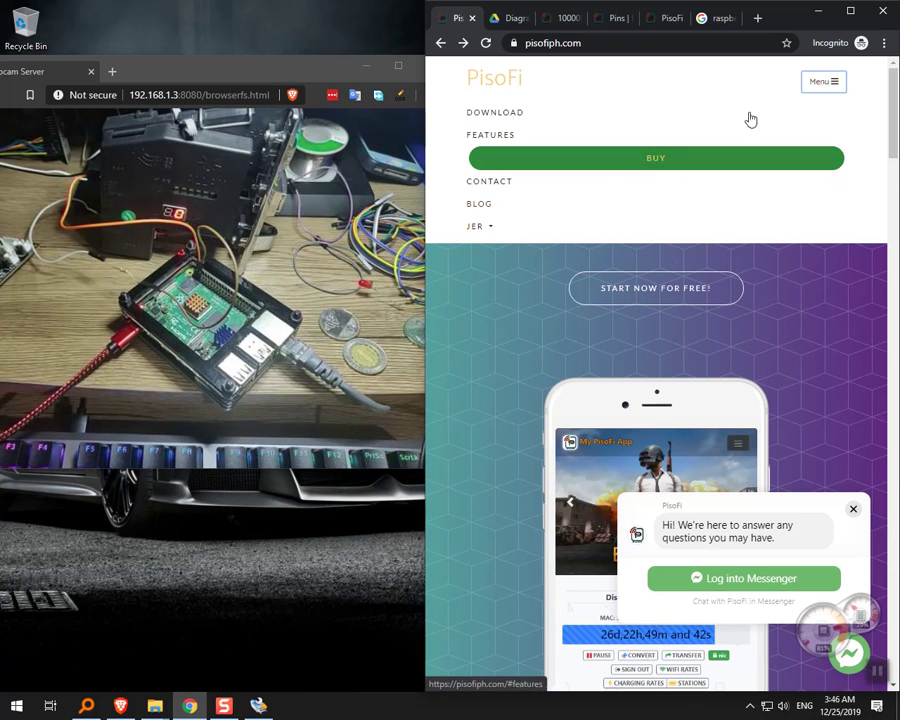
{"action": "left_click", "coordinate": [815, 90]}
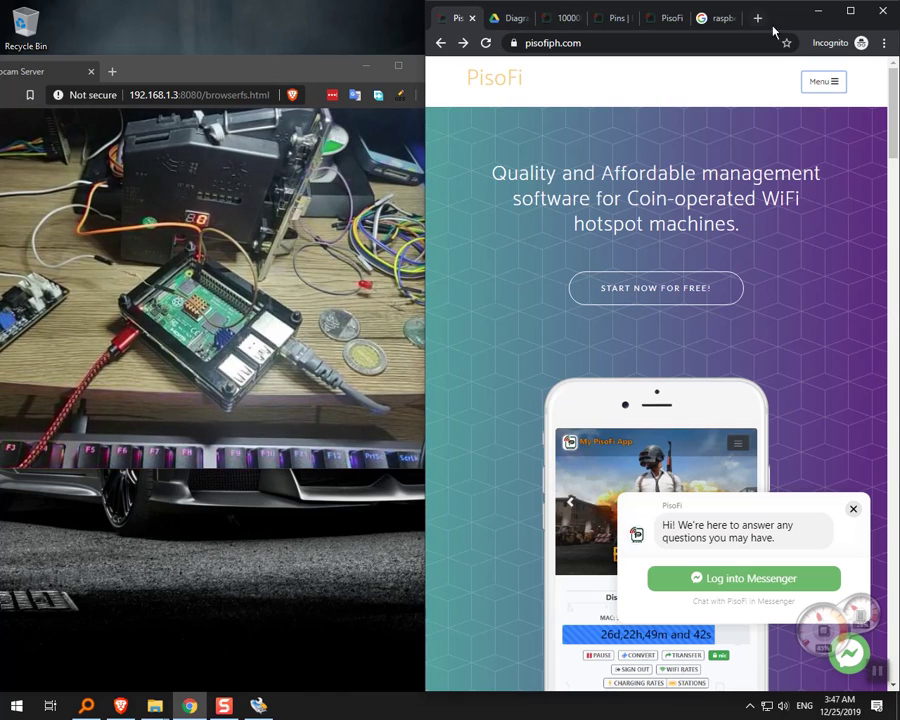
{"action": "left_click", "coordinate": [850, 10]}
{"action": "left_click", "coordinate": [195, 12]}
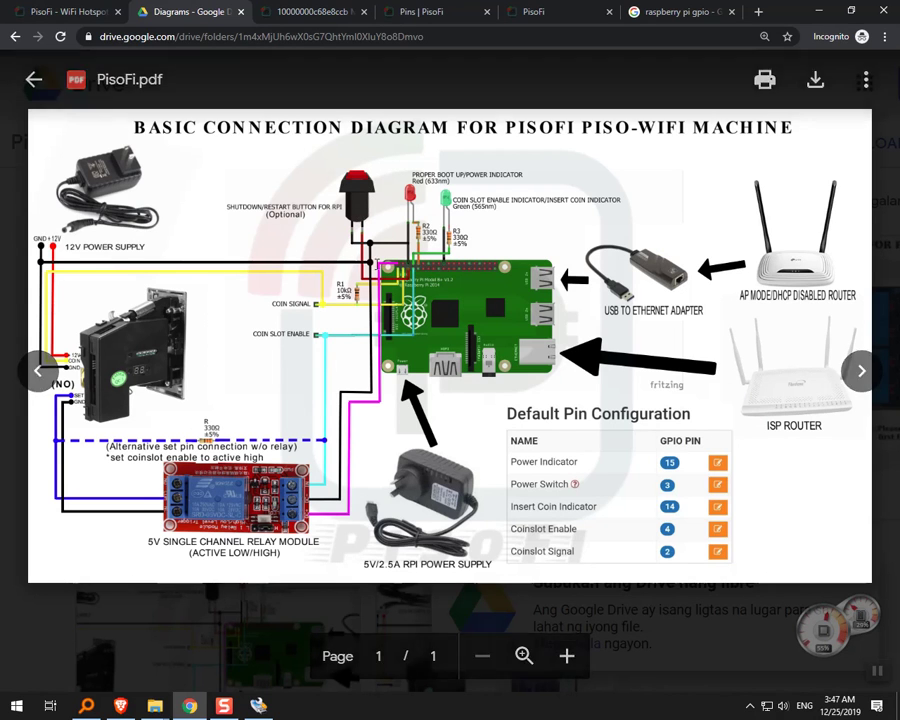
Review the admin Pins settings, highlighting the Power Switch pin, against Machine Information and the portal.
{"action": "left_click", "coordinate": [552, 11]}
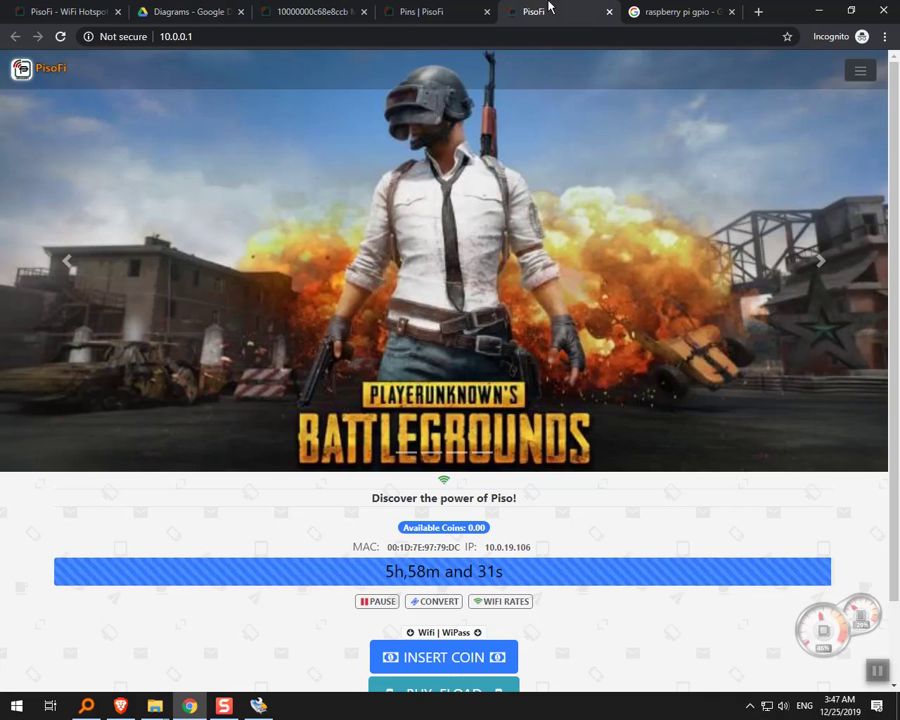
{"action": "left_click", "coordinate": [440, 11]}
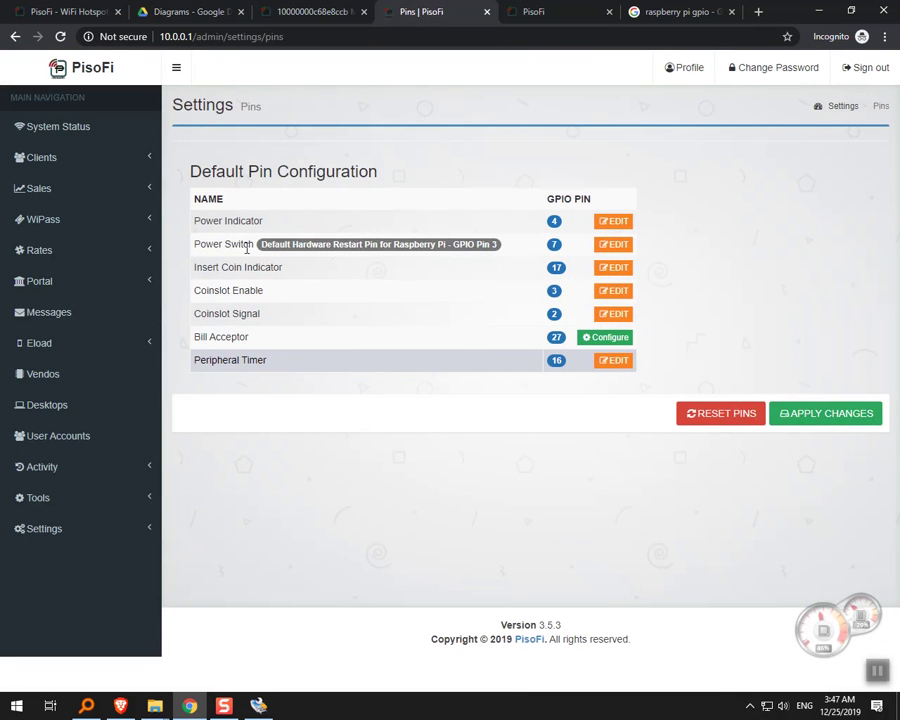
{"action": "left_click_drag", "start_coordinate": [195, 248], "coordinate": [318, 243]}
{"action": "left_click", "coordinate": [460, 146]}
{"action": "left_click", "coordinate": [312, 12]}
{"action": "left_click", "coordinate": [454, 8]}
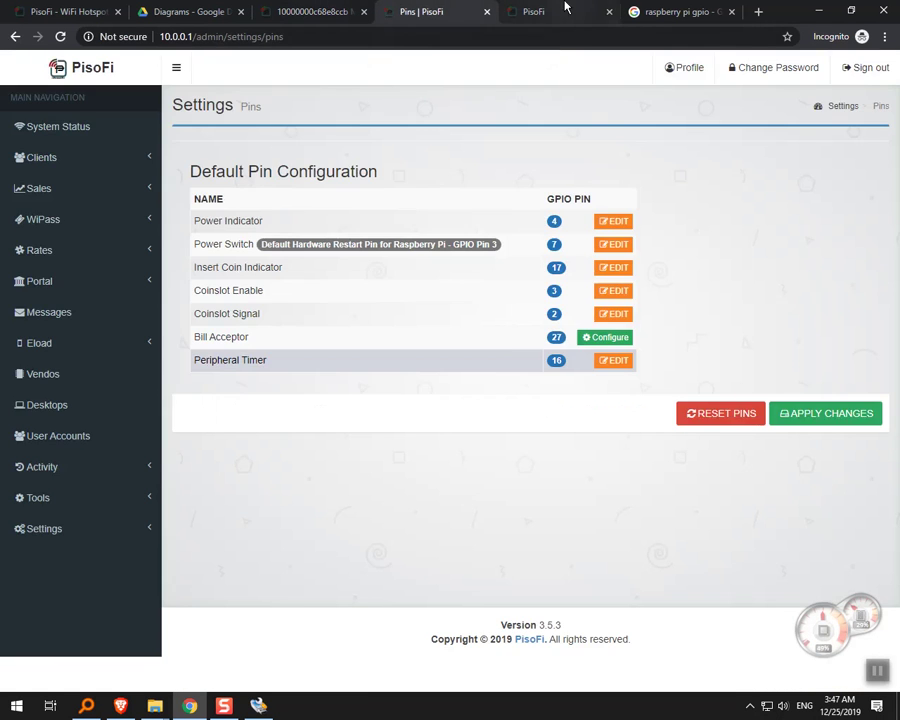
{"action": "left_click", "coordinate": [560, 8]}
{"action": "left_click", "coordinate": [430, 8]}
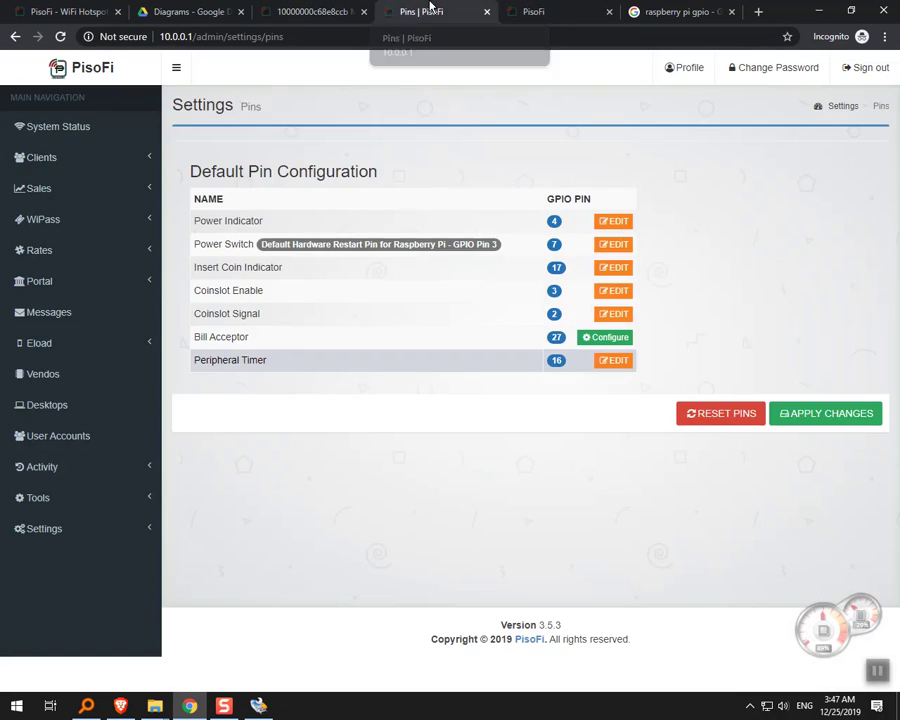
Cross-check pins against the PisoFi.pdf wiring diagram, ending on the portal showing 5h,57m,11s remaining.
{"action": "left_click", "coordinate": [97, 8]}
{"action": "left_click", "coordinate": [185, 10]}
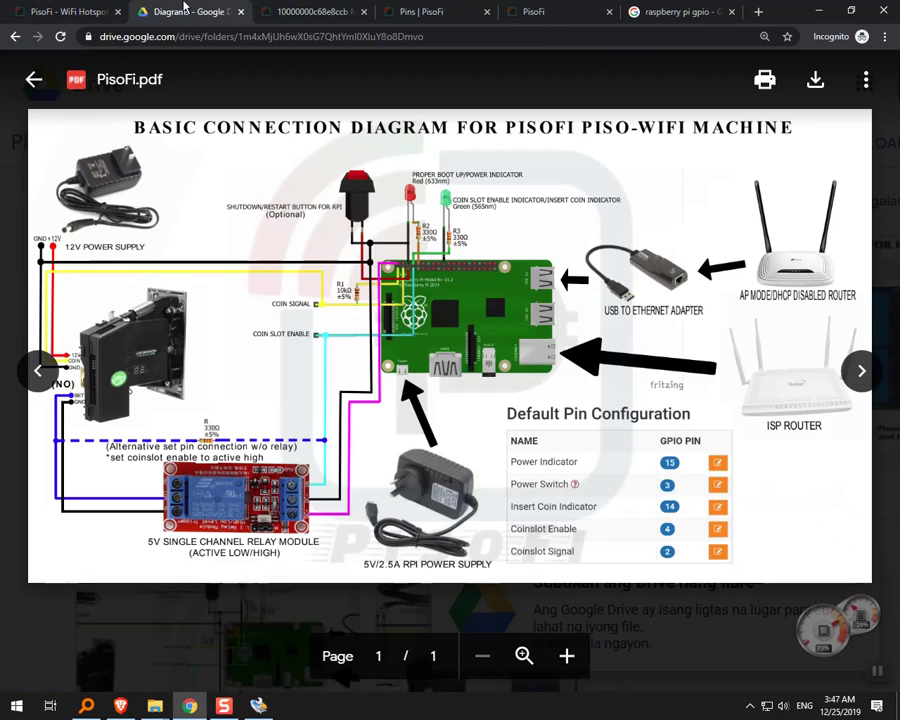
{"action": "left_click", "coordinate": [305, 10]}
{"action": "left_click", "coordinate": [399, 8]}
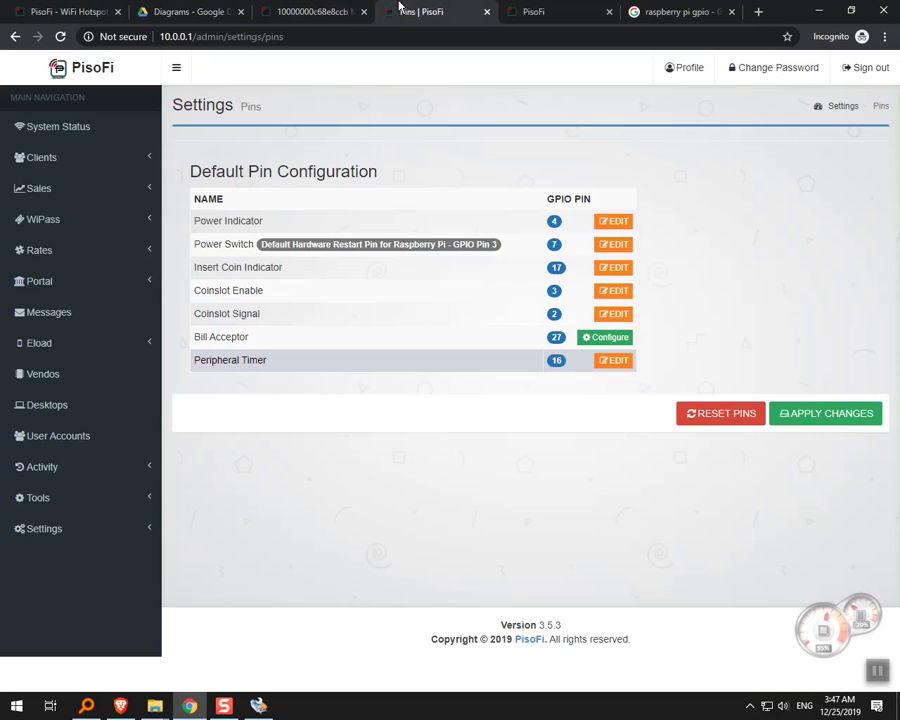
{"action": "left_click", "coordinate": [528, 9]}
{"action": "left_click", "coordinate": [454, 8]}
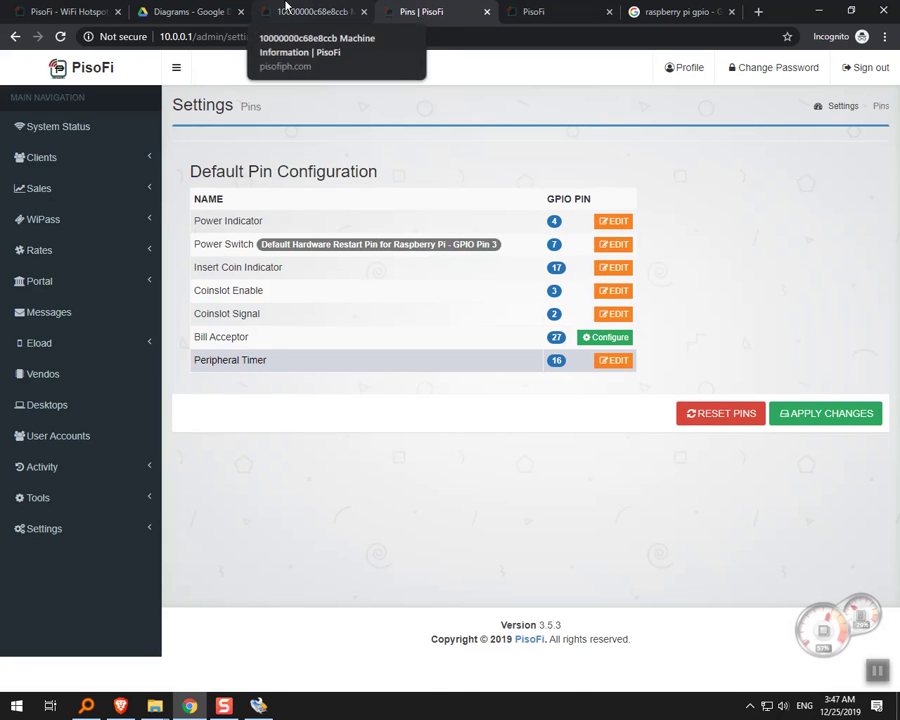
{"action": "left_click", "coordinate": [209, 8]}
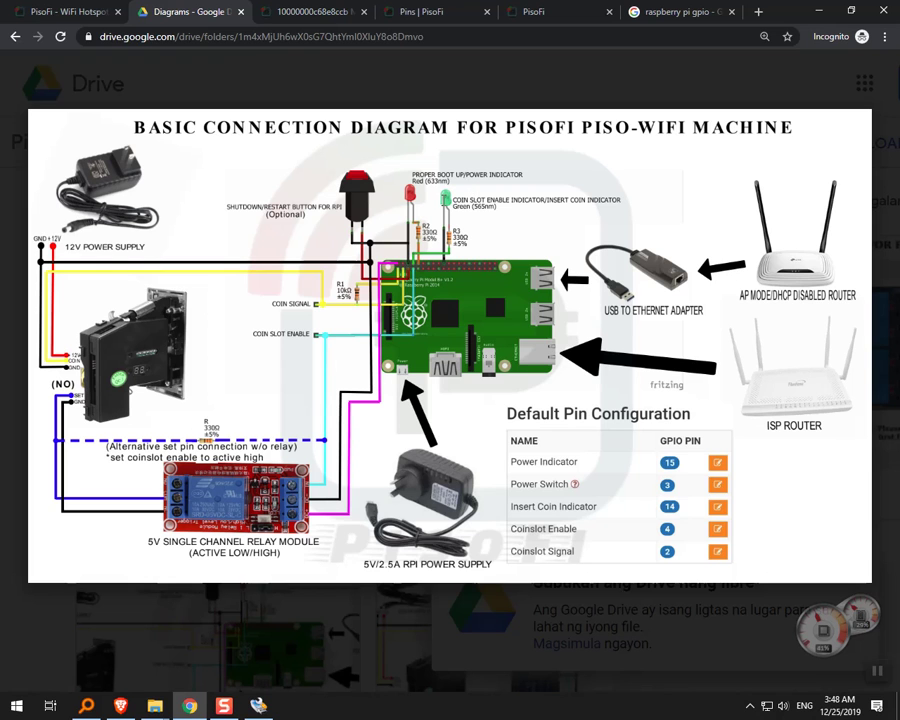
{"action": "mouse_move", "coordinate": [433, 213]}
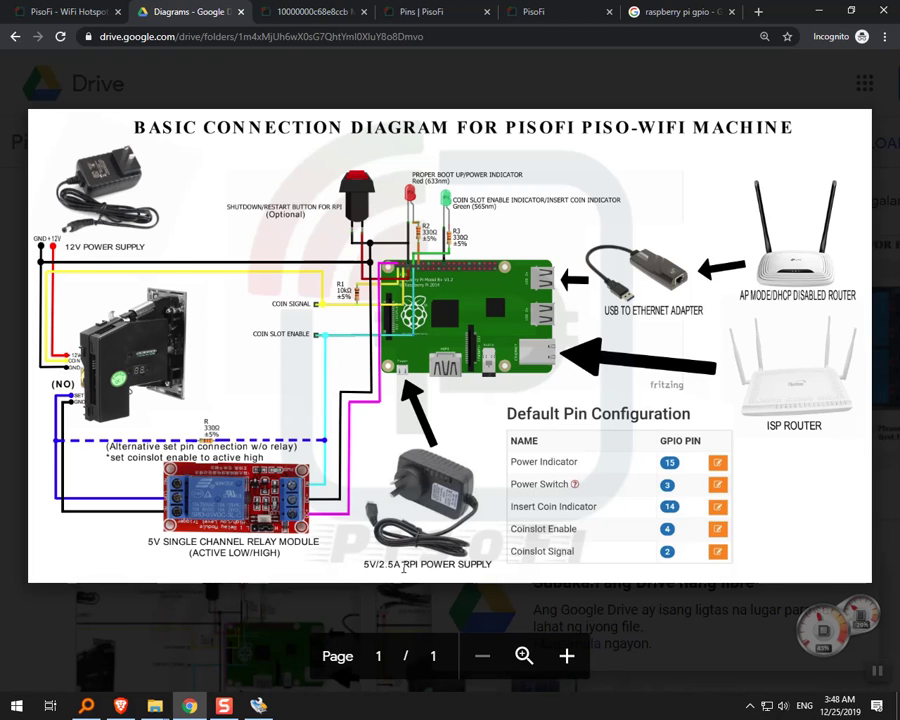
{"action": "left_click", "coordinate": [535, 11]}
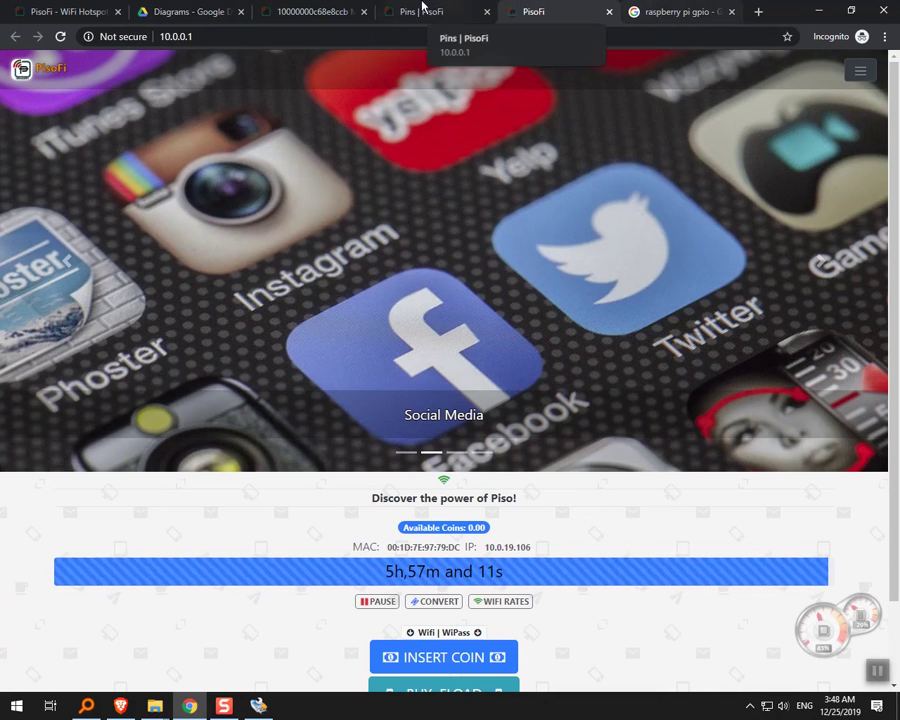
Bring the Android Webcam Server window forward and move it toward the screen centre.
{"action": "key", "text": "alt+Tab"}
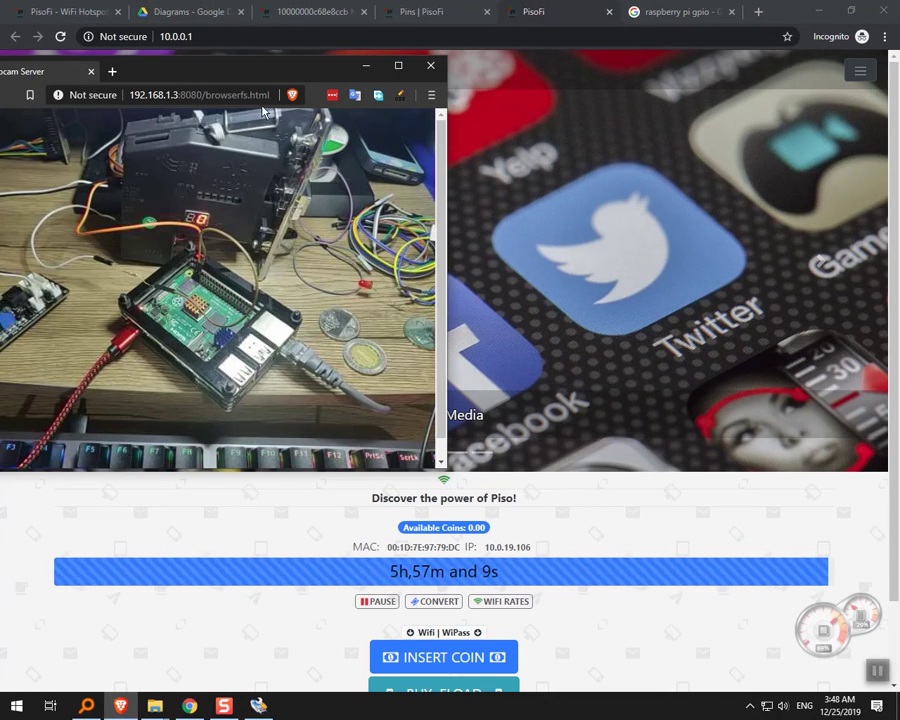
{"action": "left_click_drag", "start_coordinate": [284, 72], "coordinate": [374, 77]}
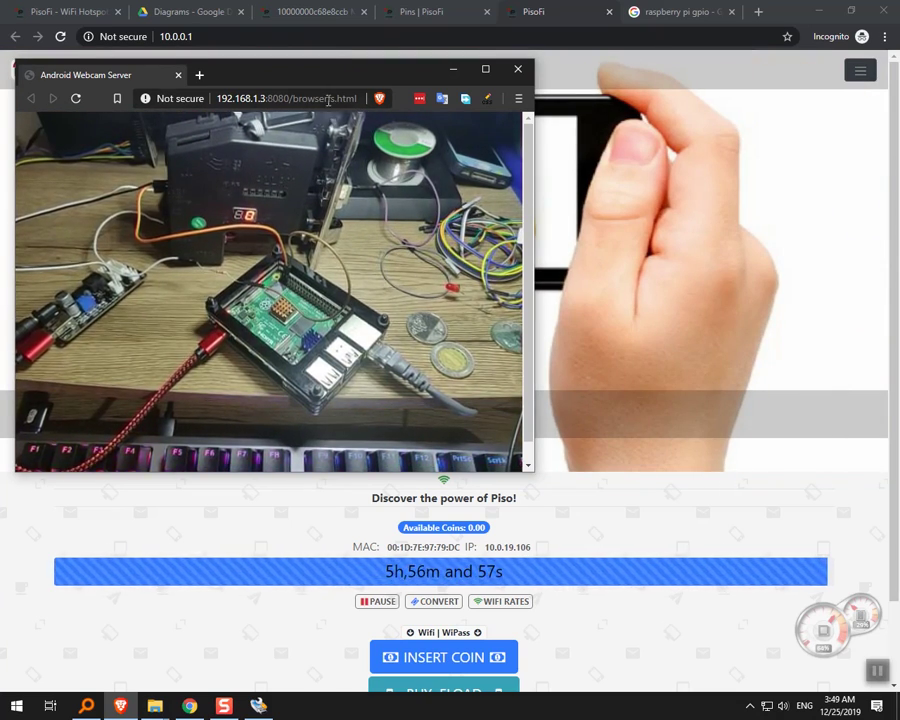
{"action": "left_click_drag", "start_coordinate": [333, 75], "coordinate": [472, 102]}
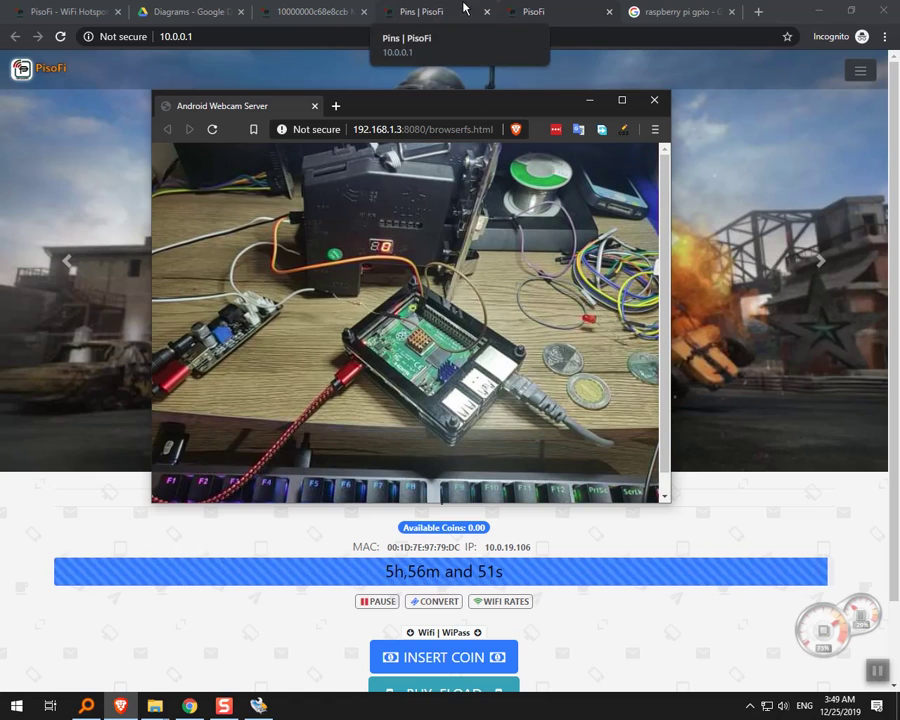
Recheck the Default Pin Configuration and PisoFi portal, then minimize Chrome to leave the webcam feed.
{"action": "left_click", "coordinate": [430, 14]}
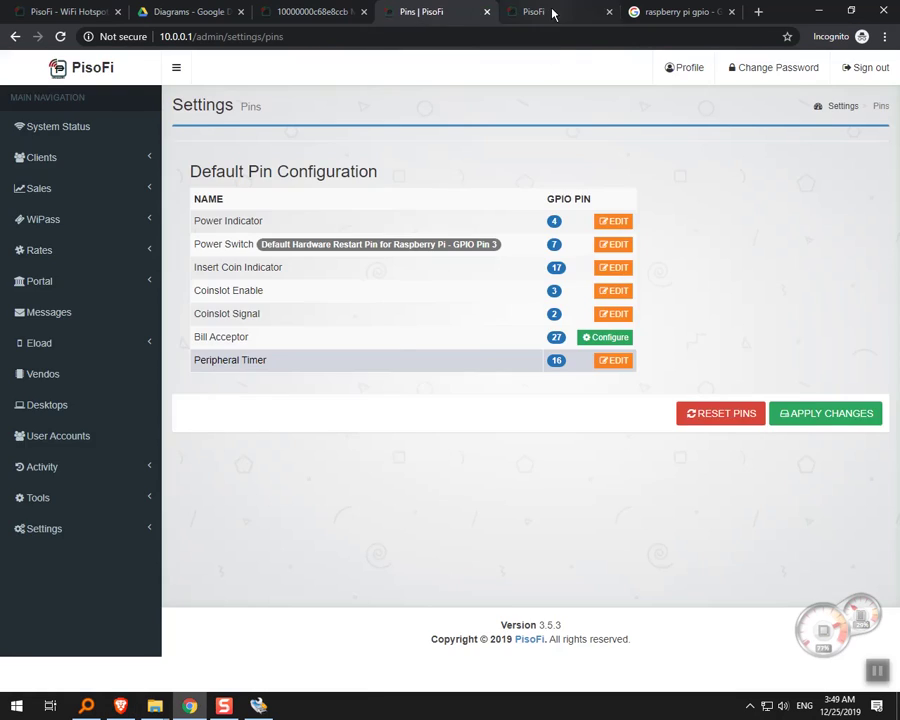
{"action": "left_click", "coordinate": [553, 13]}
{"action": "left_click", "coordinate": [428, 12]}
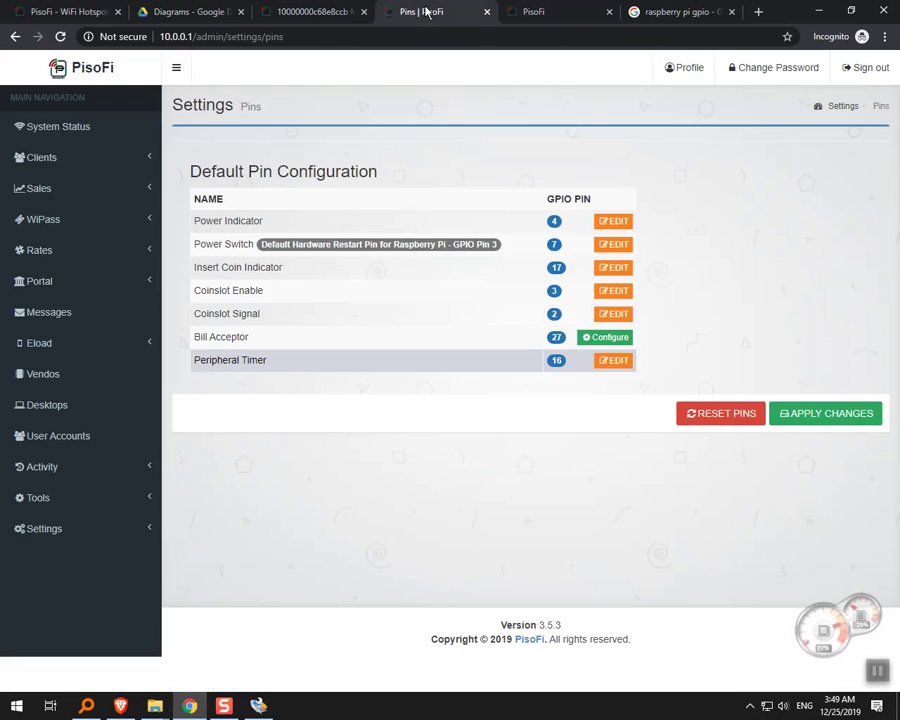
{"action": "left_click", "coordinate": [554, 14]}
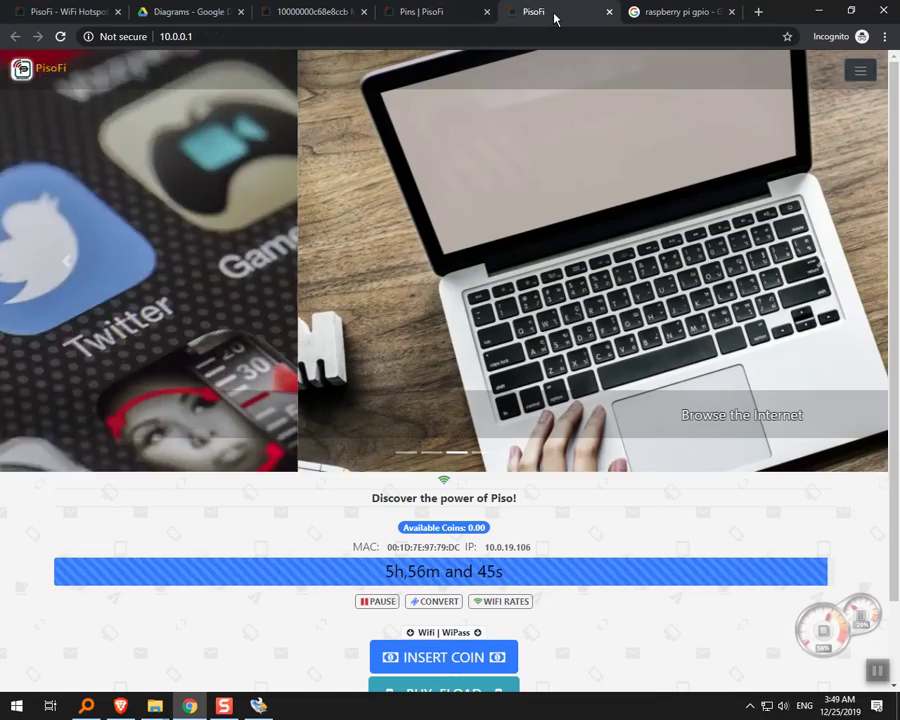
{"action": "left_click", "coordinate": [815, 10]}
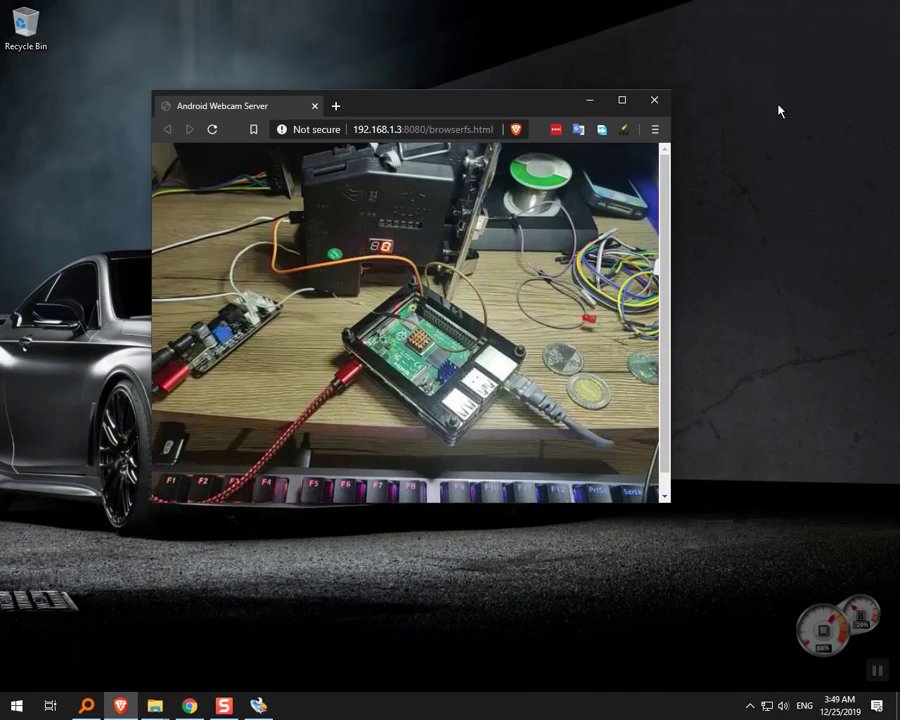